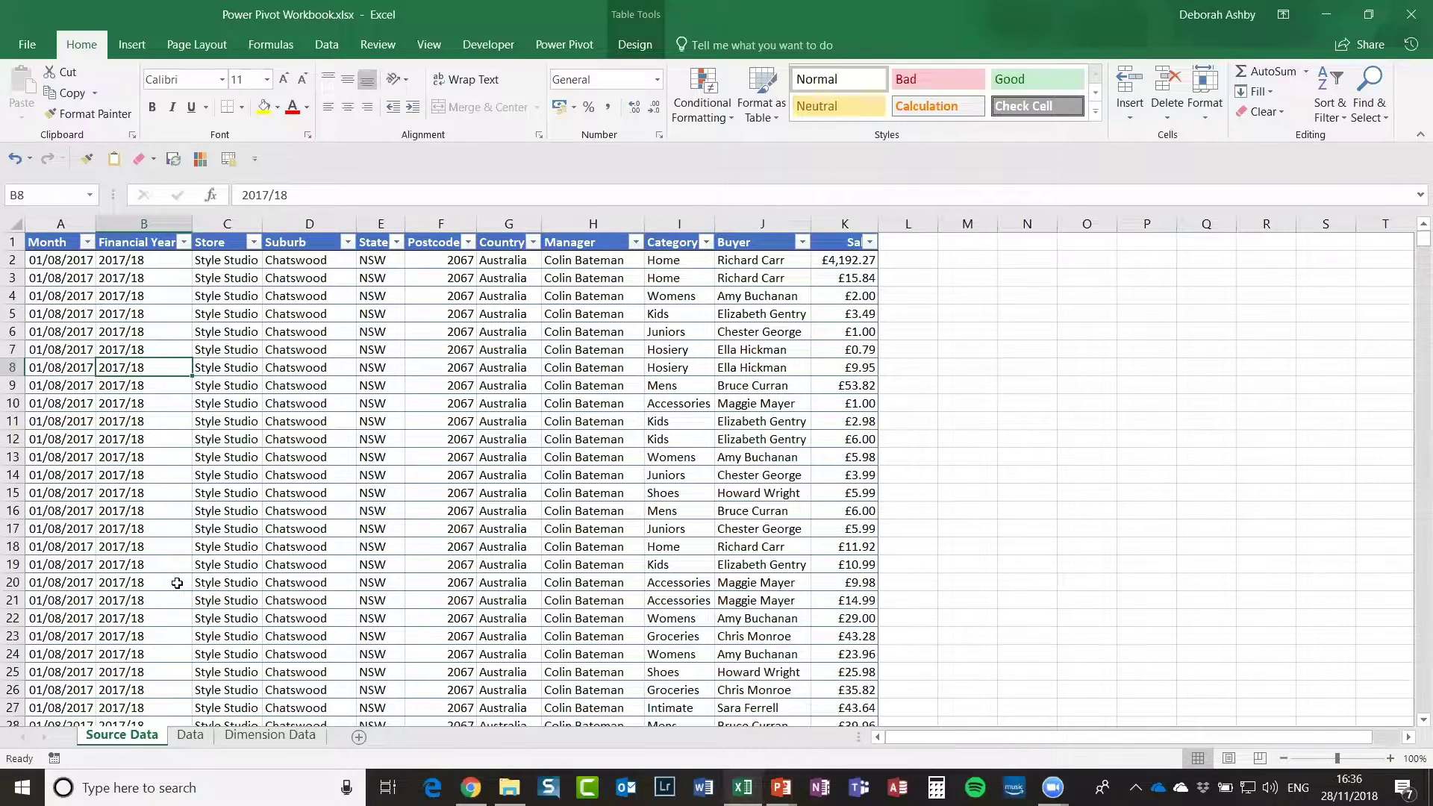
# Step: Review the Source Data columns from Month through Sales, highlighting the location columns Suburb to Country as a group
pyautogui.click(378, 327)
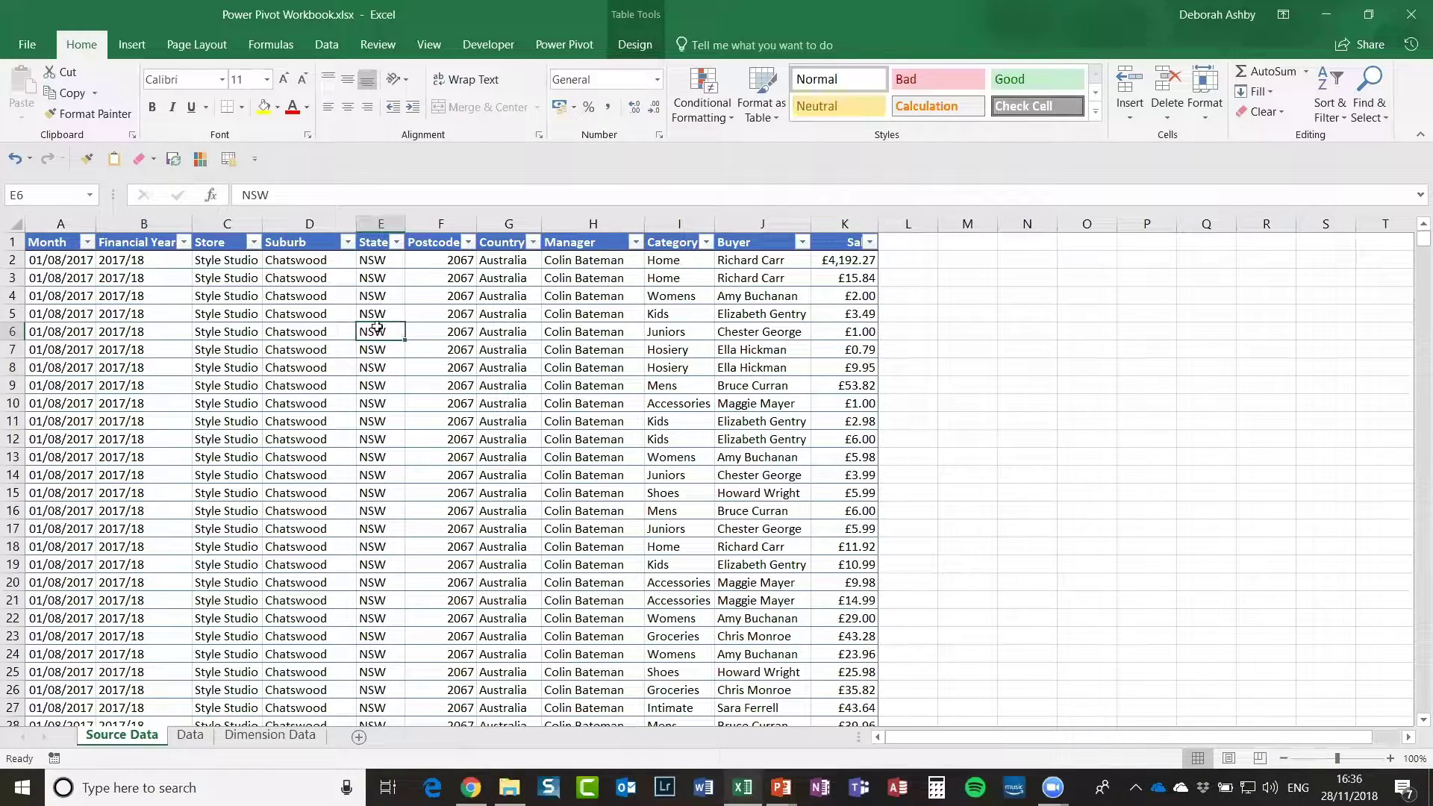
pyautogui.click(52, 226)
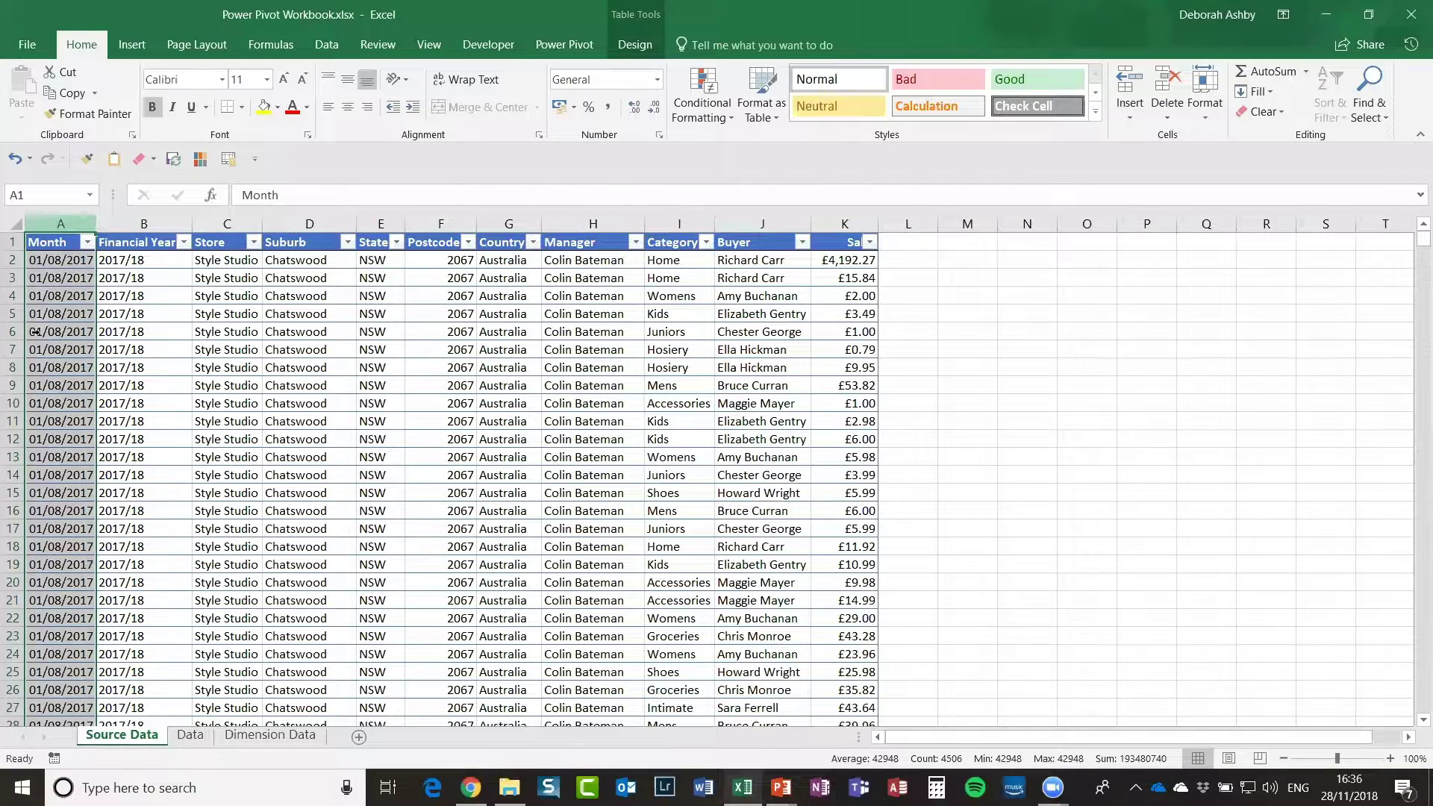
pyautogui.click(145, 225)
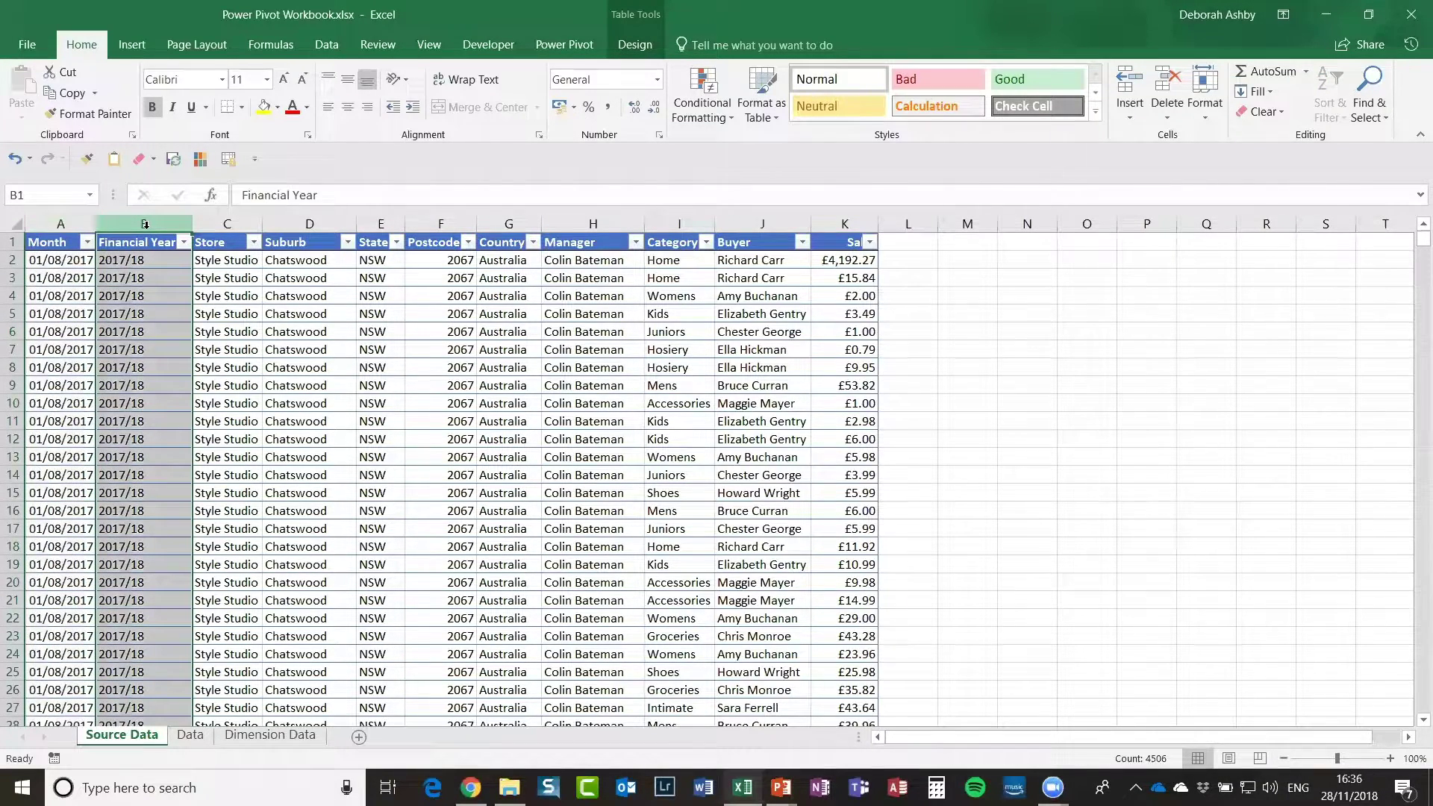
pyautogui.click(228, 223)
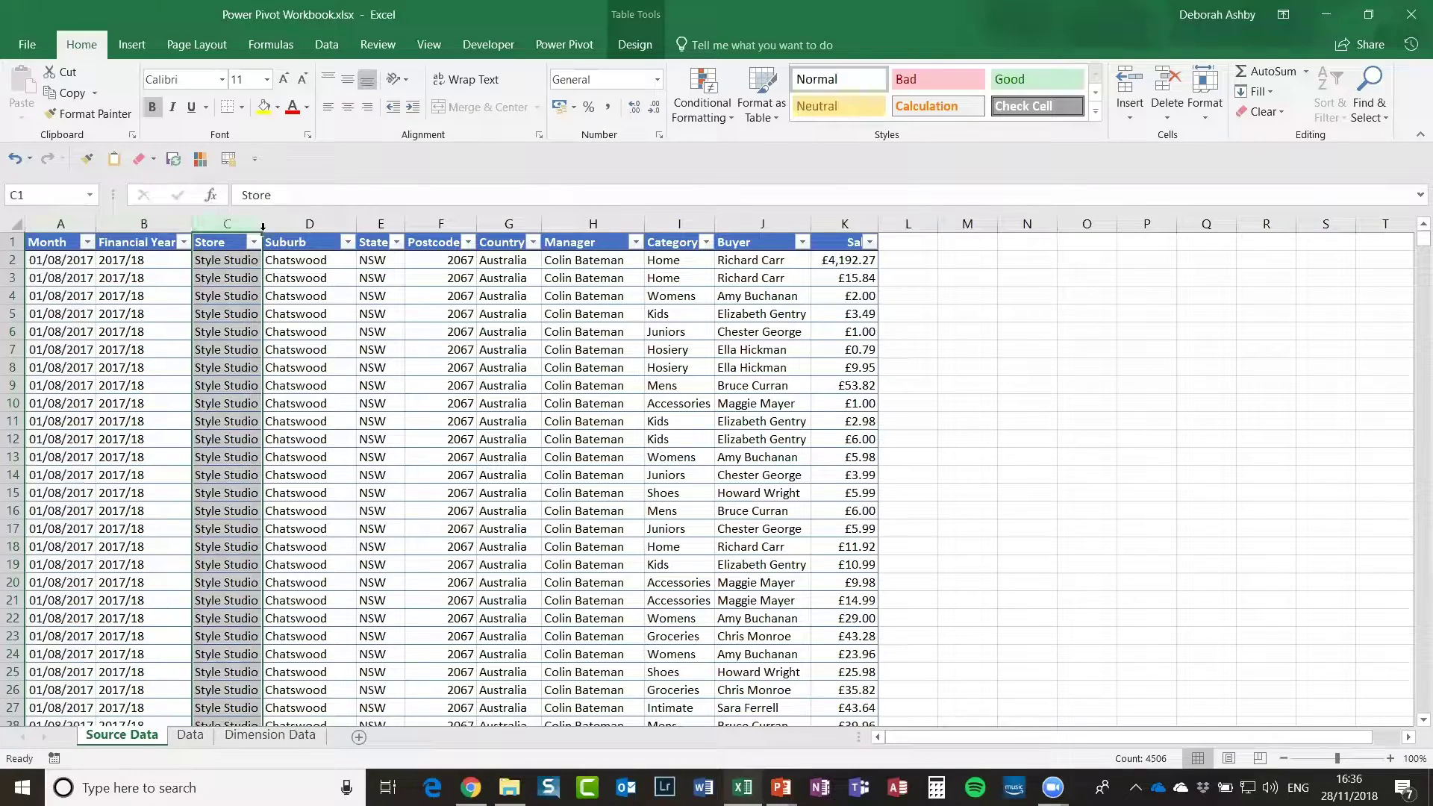
pyautogui.click(291, 225)
pyautogui.keyDown('shift'); pyautogui.click(523, 225); pyautogui.keyUp('shift')
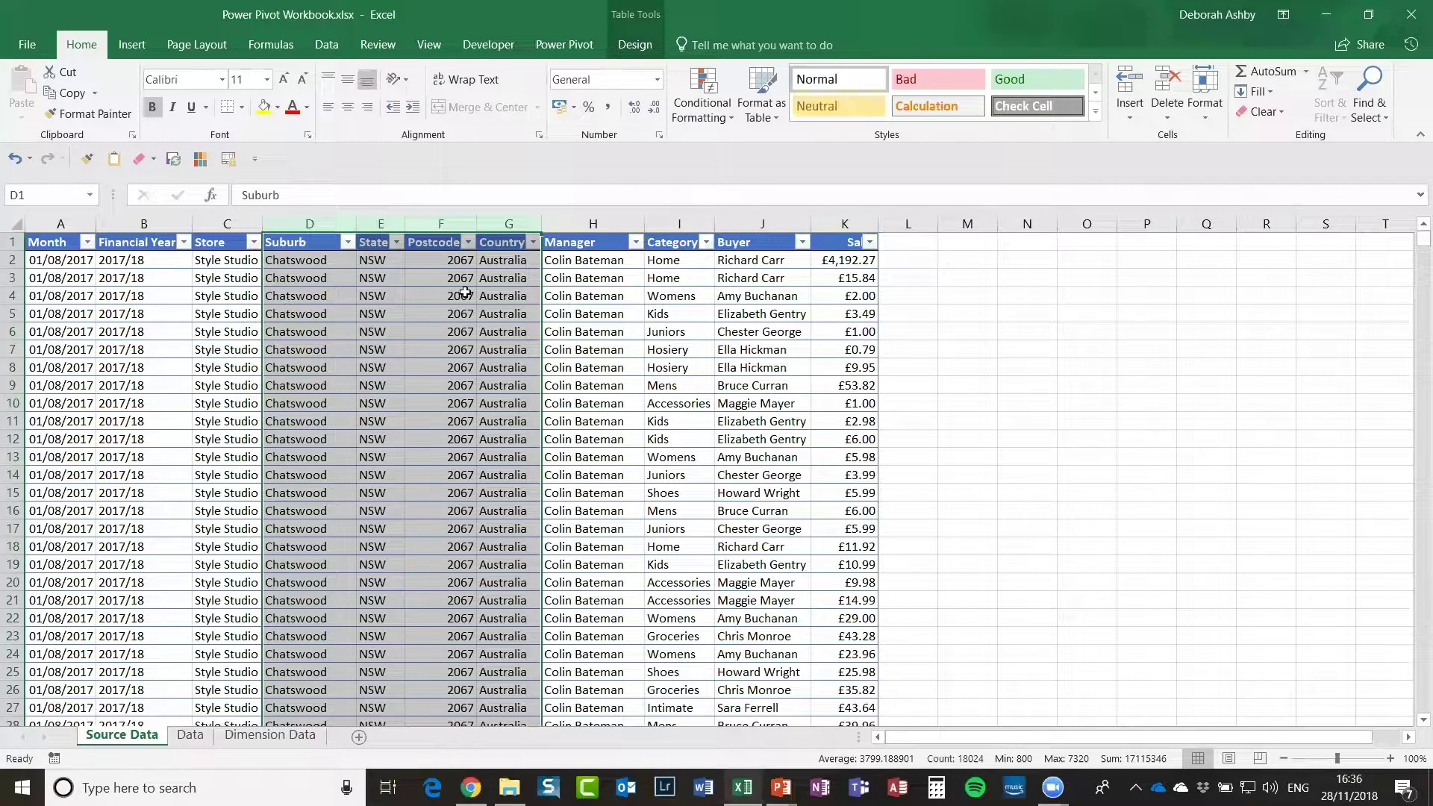
pyautogui.click(593, 225)
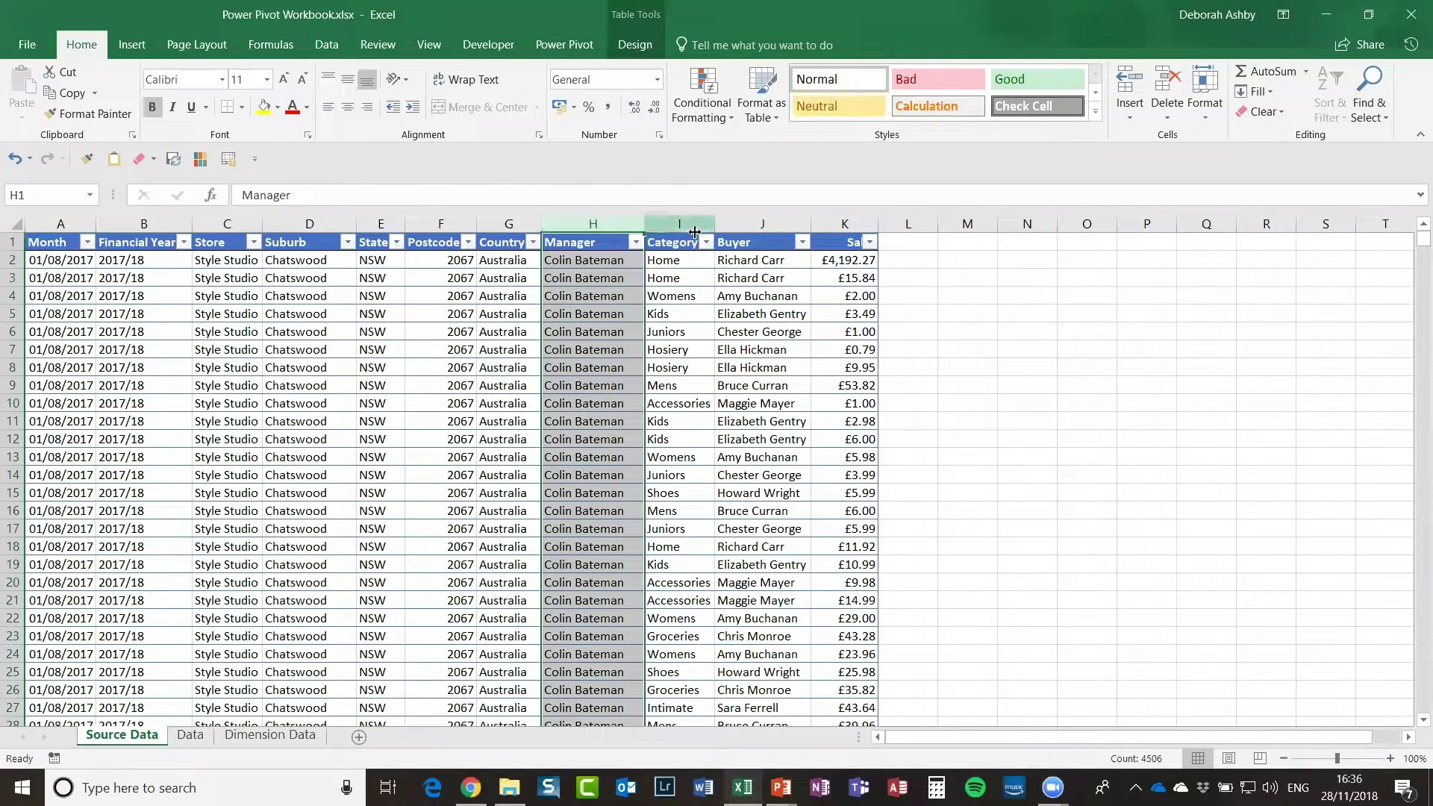
pyautogui.click(682, 224)
pyautogui.click(760, 222)
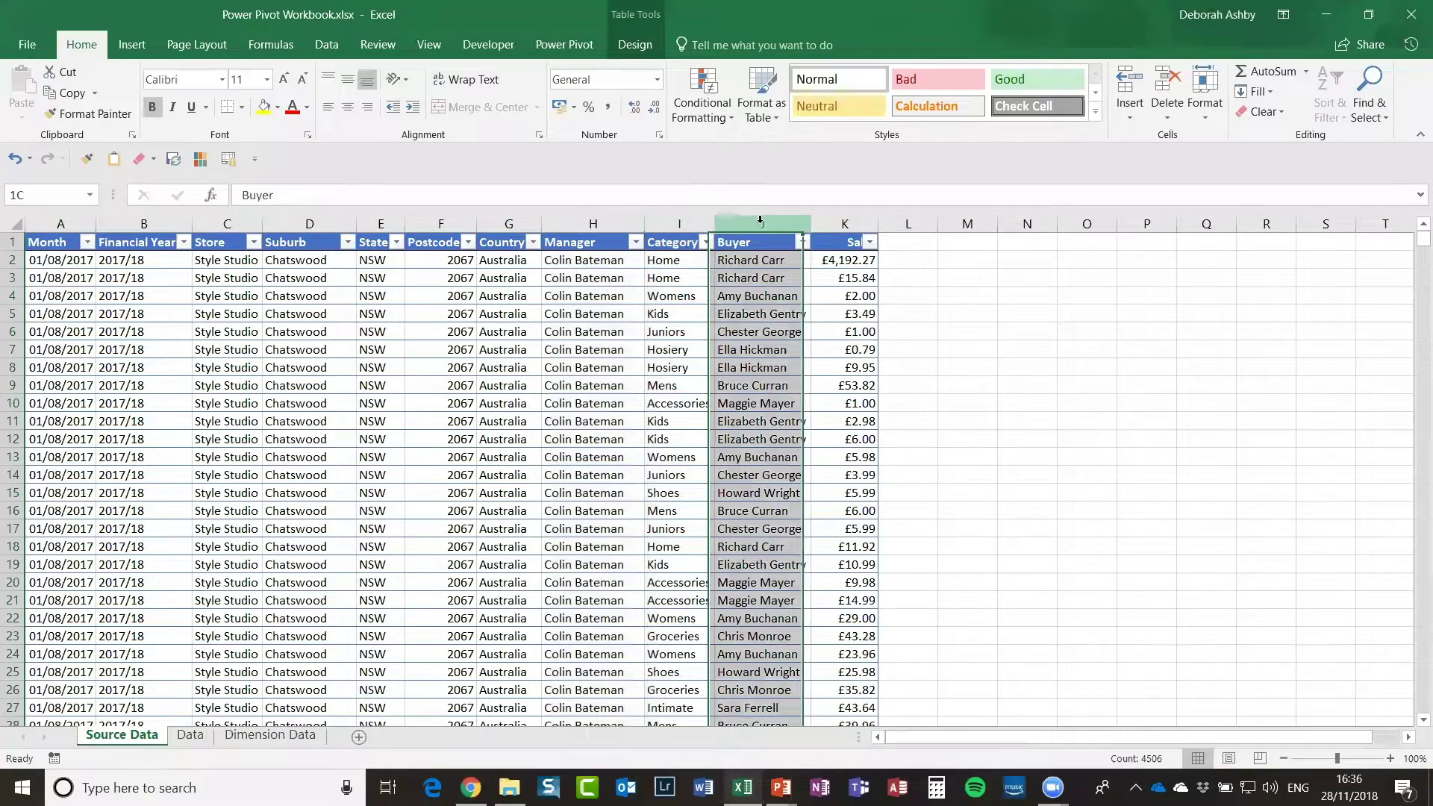
pyautogui.click(850, 222)
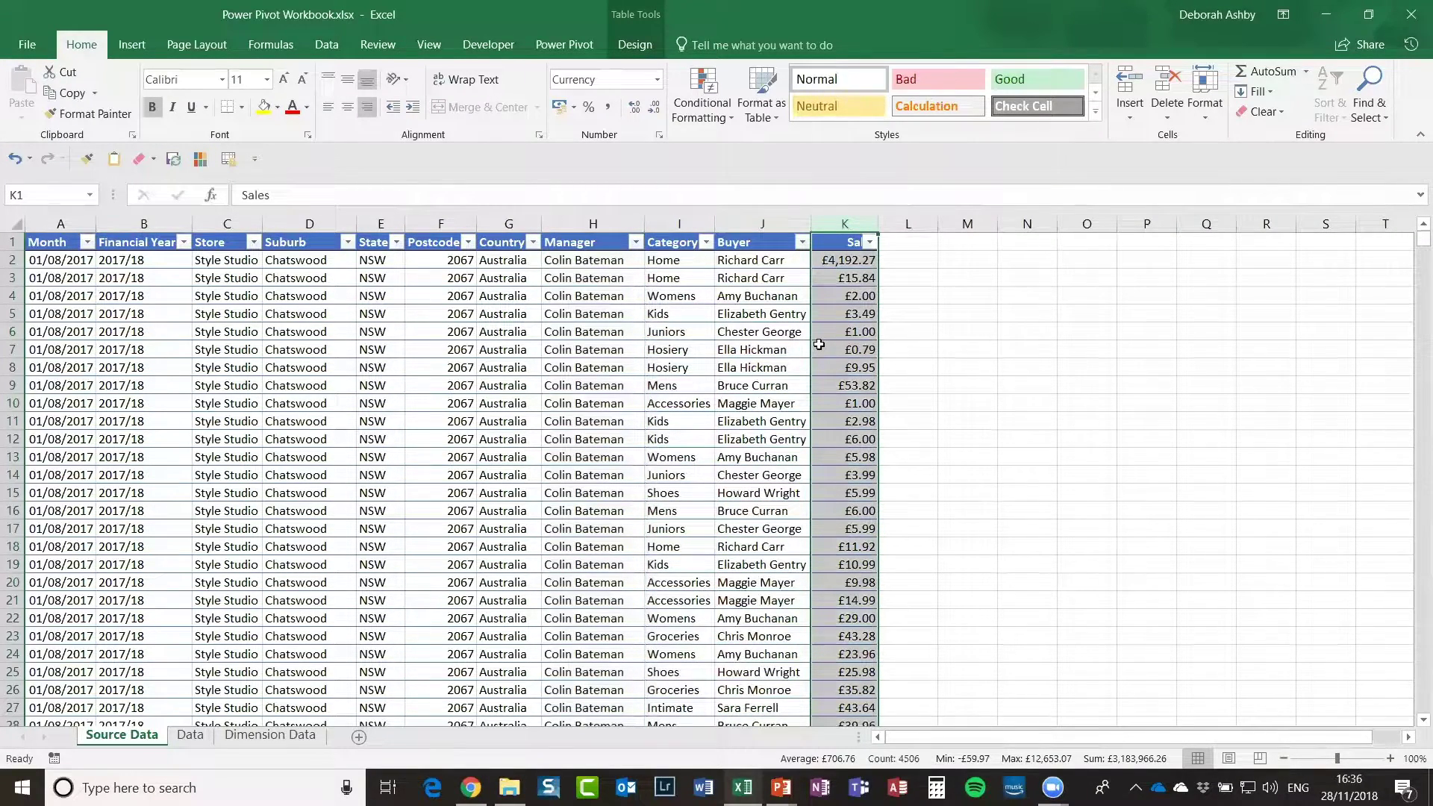
# Step: Go to the last record in the Suburb column to see the table's extent, and return to its header
pyautogui.click(304, 370)
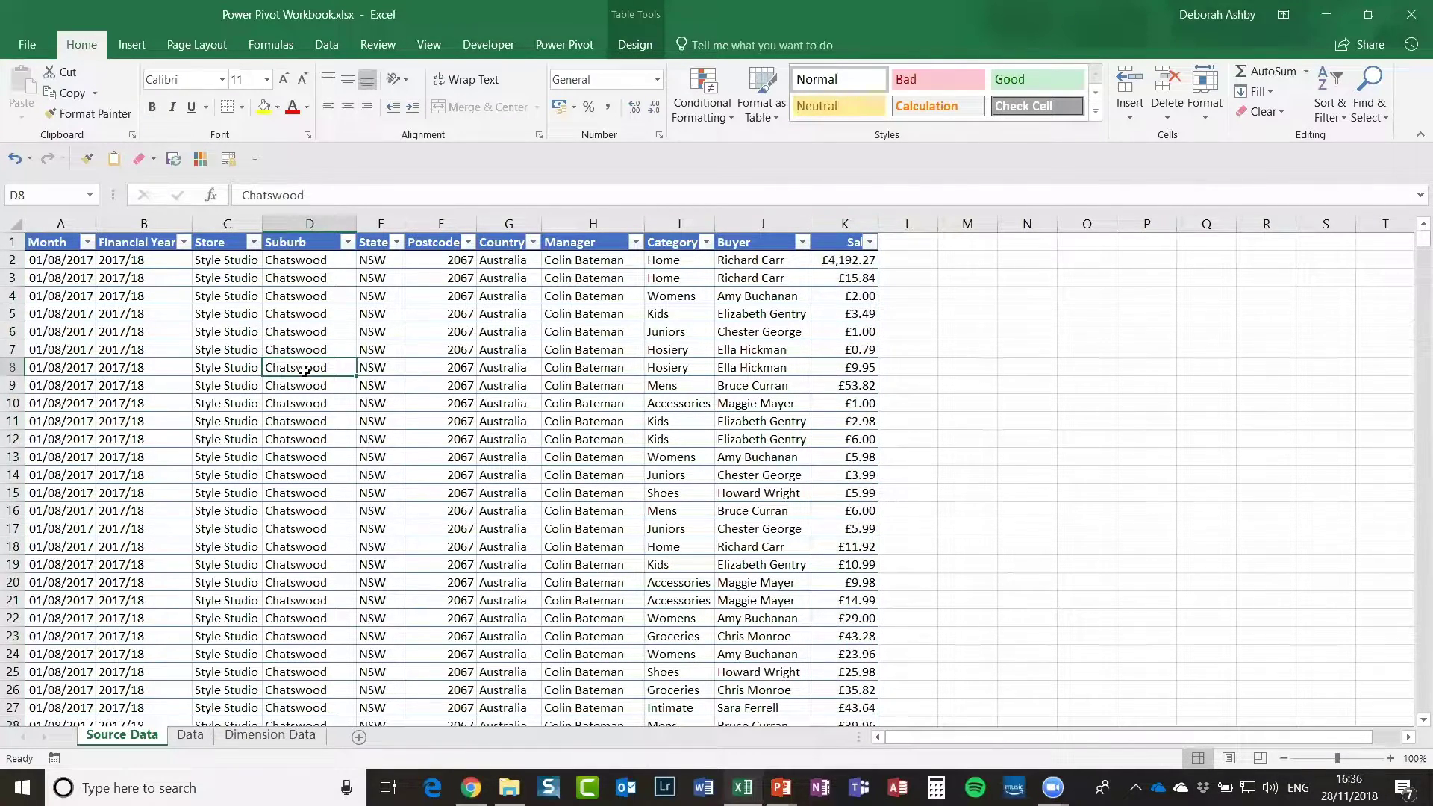
pyautogui.hotkey('ctrl', 'Down')
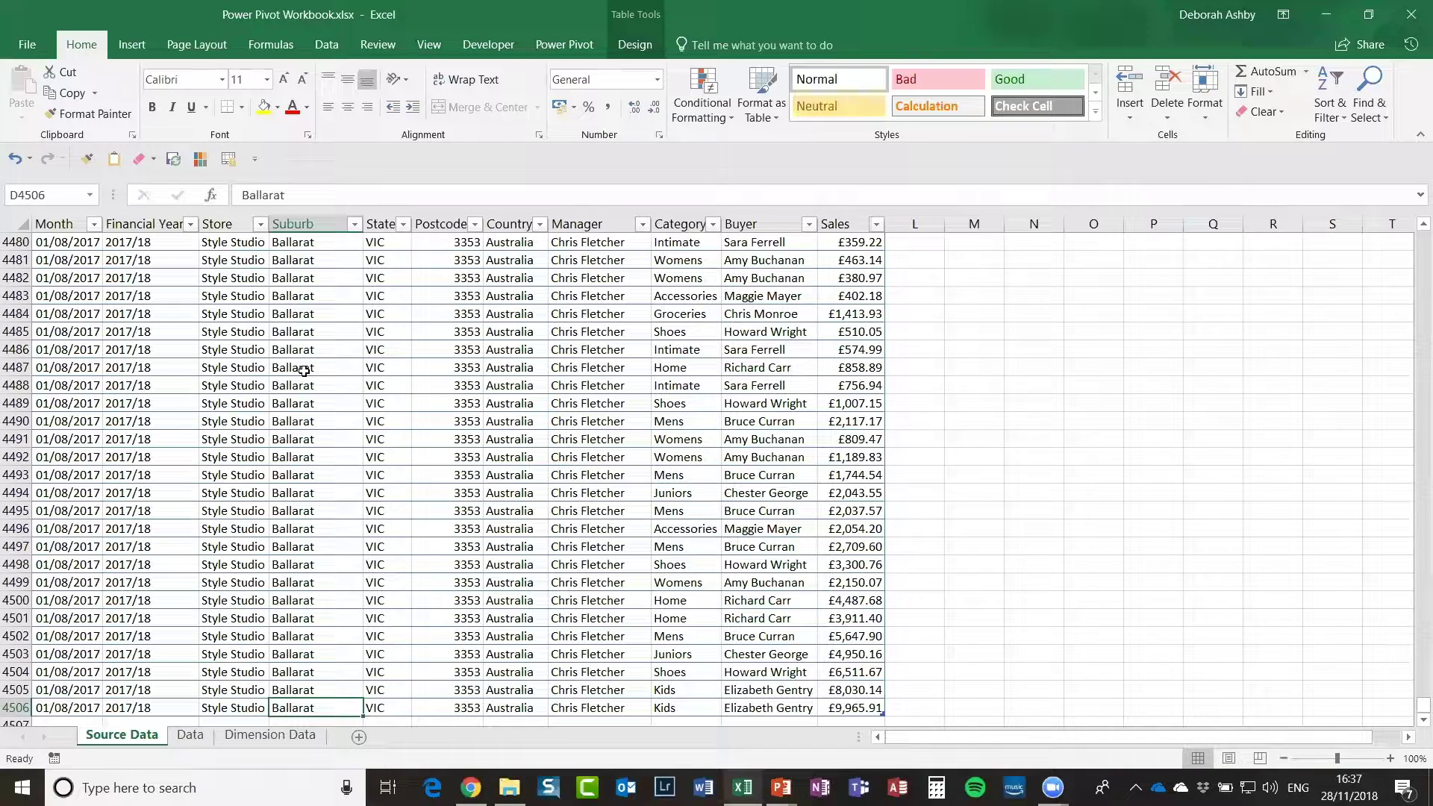
pyautogui.hotkey('ctrl', 'Up')
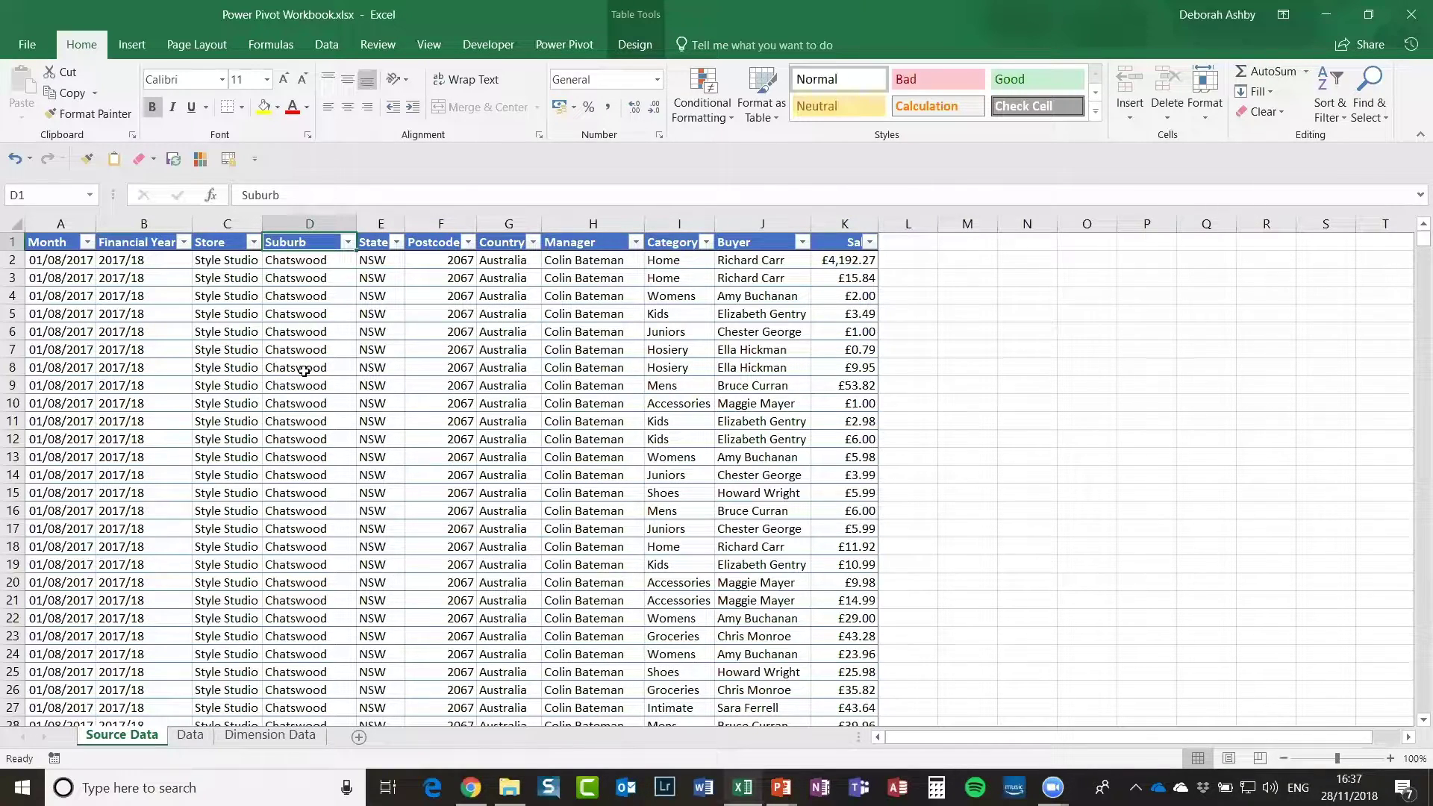
pyautogui.click(235, 382)
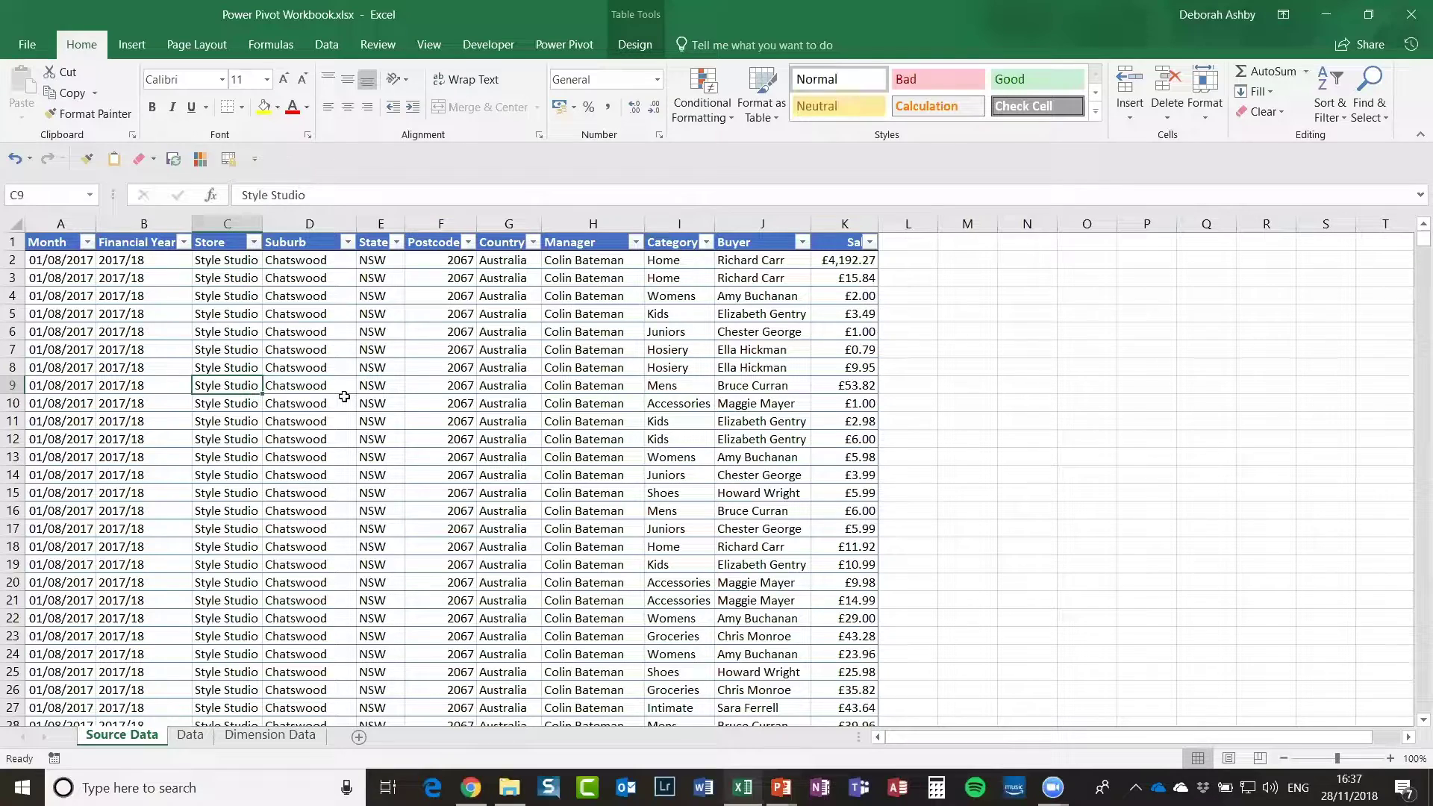
pyautogui.click(481, 334)
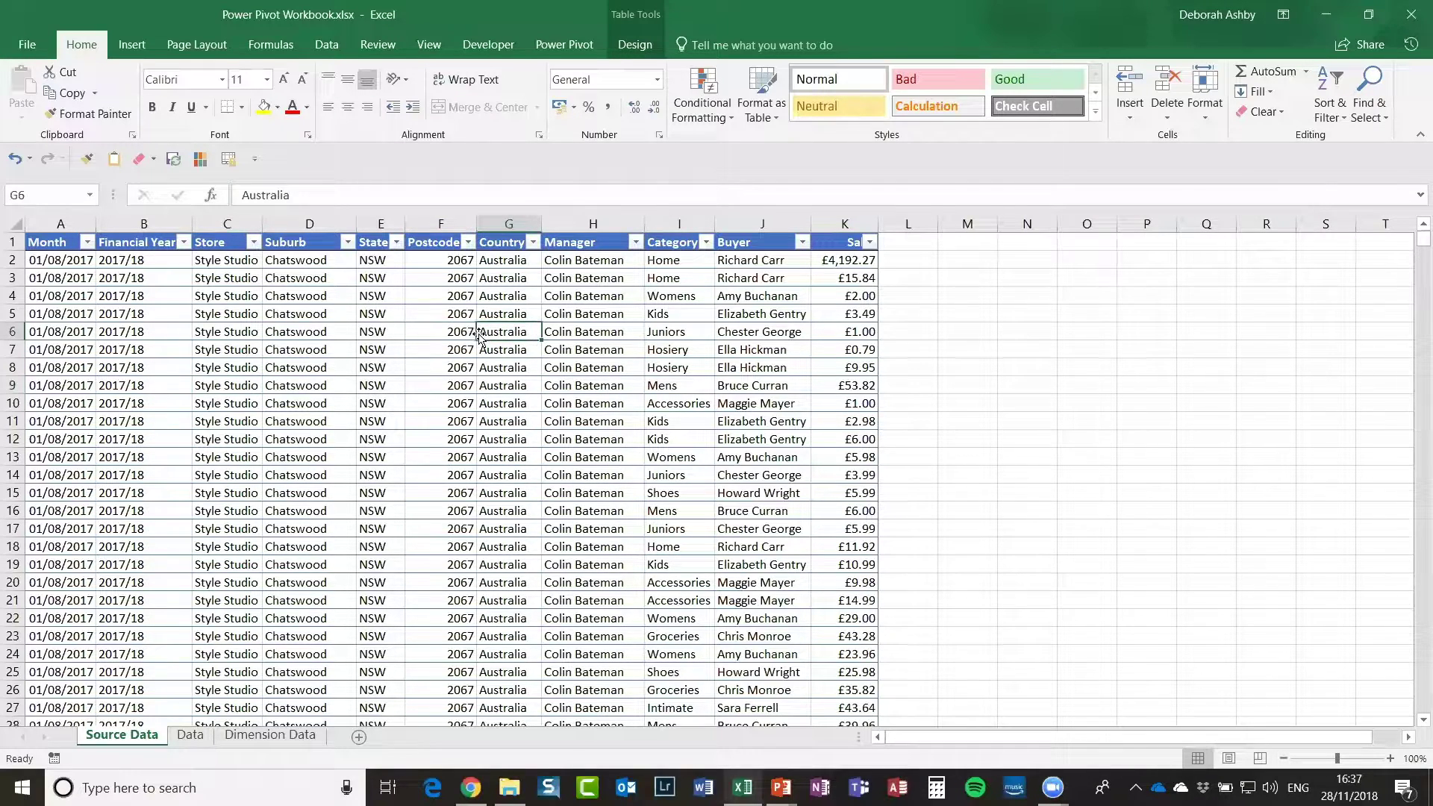
pyautogui.click(389, 333)
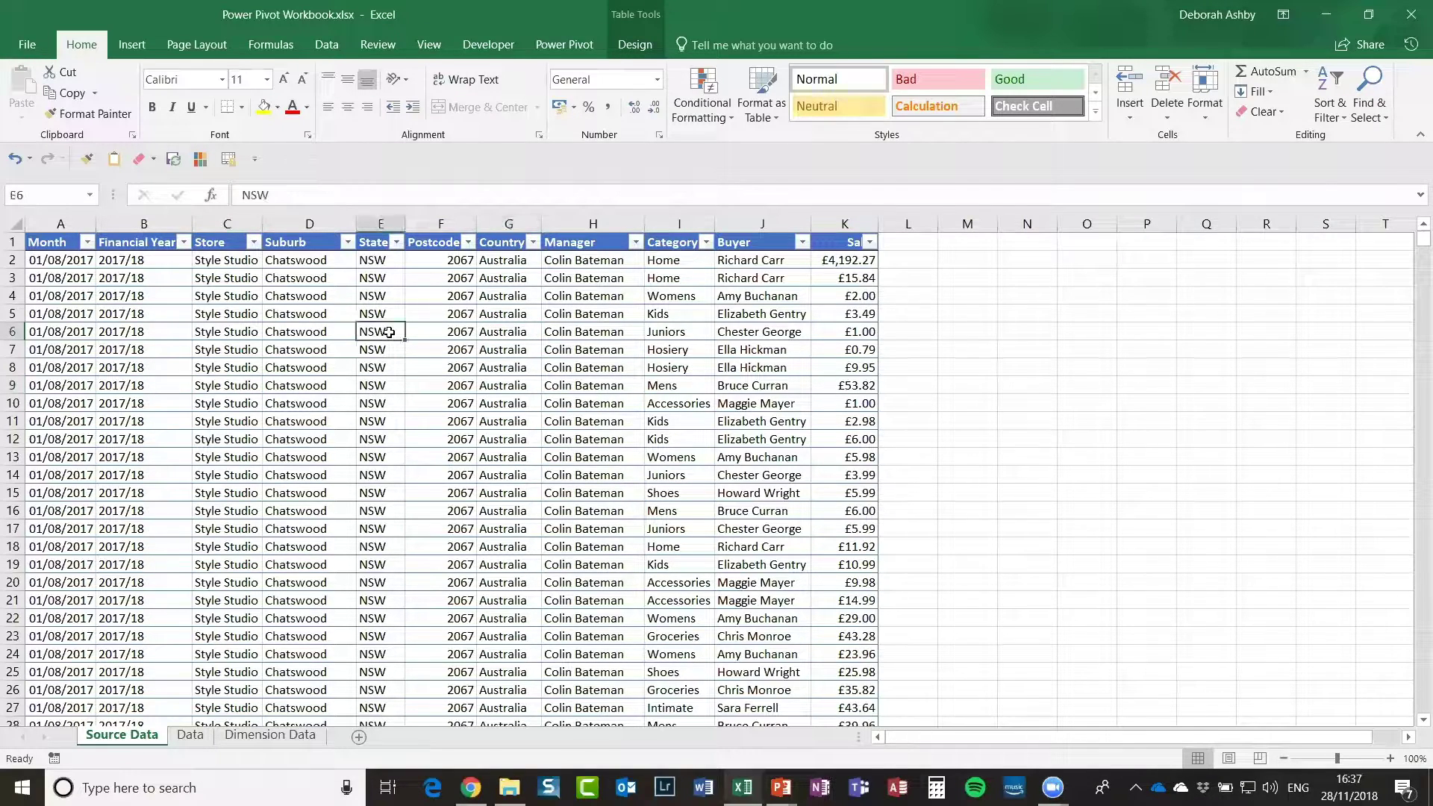
pyautogui.click(326, 334)
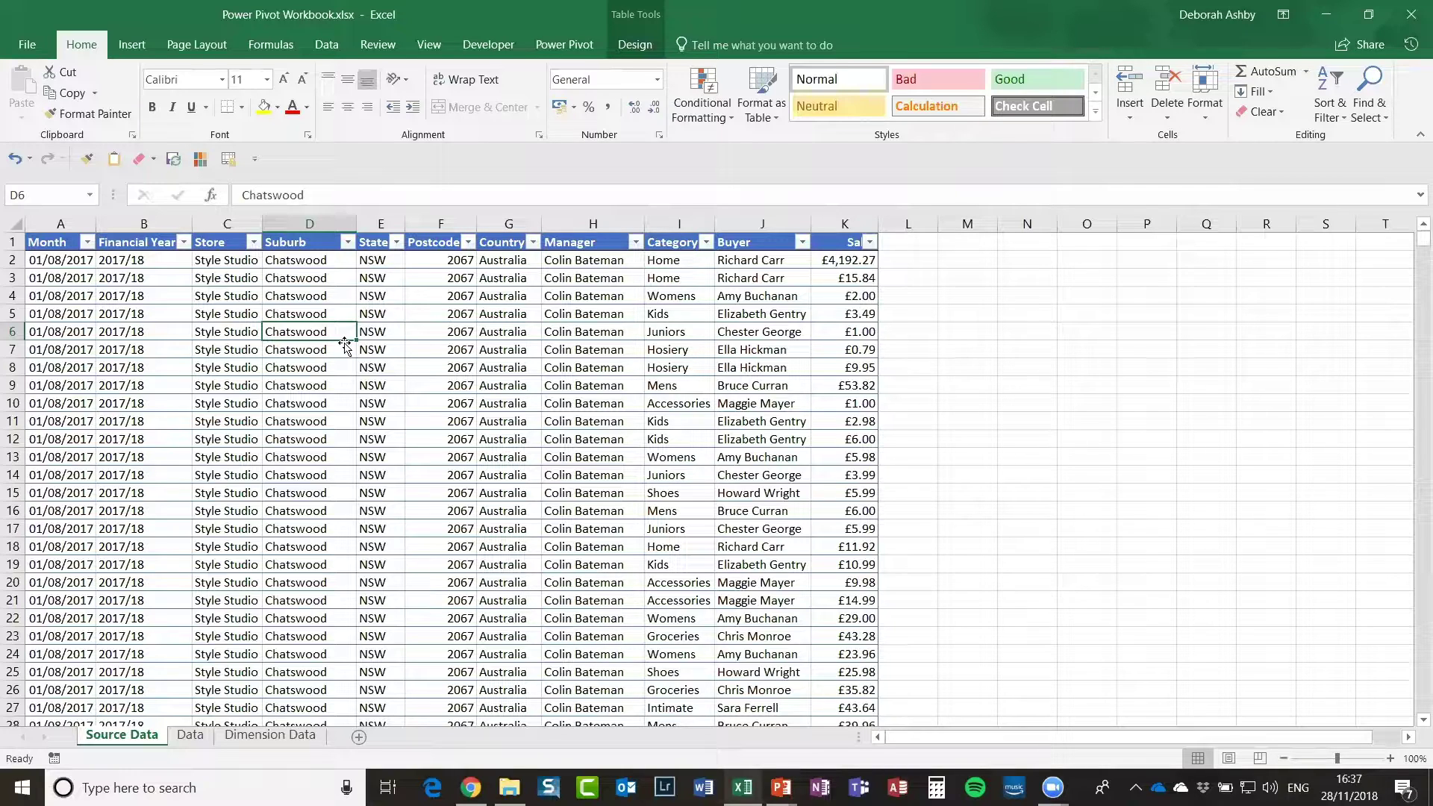
pyautogui.click(275, 388)
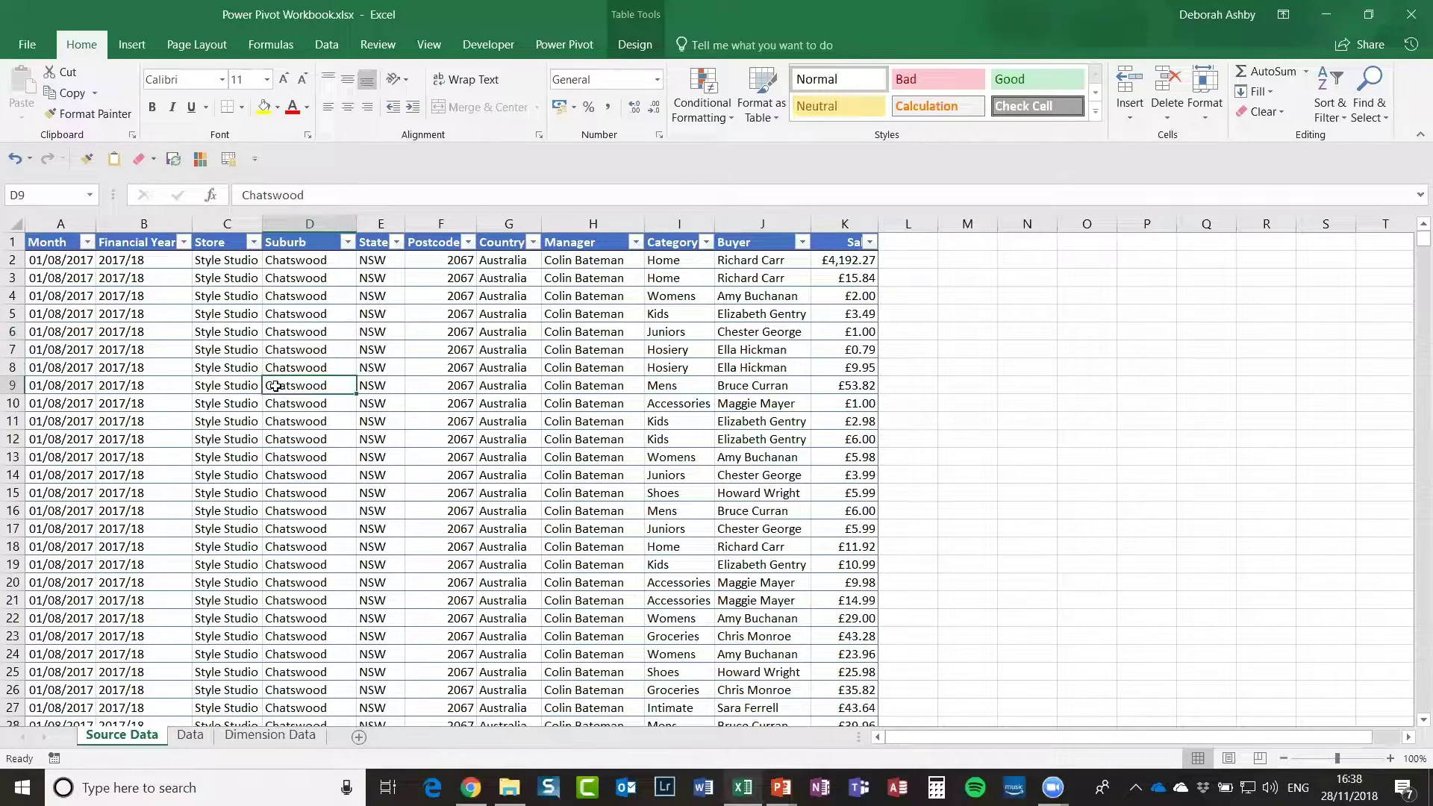
pyautogui.click(196, 363)
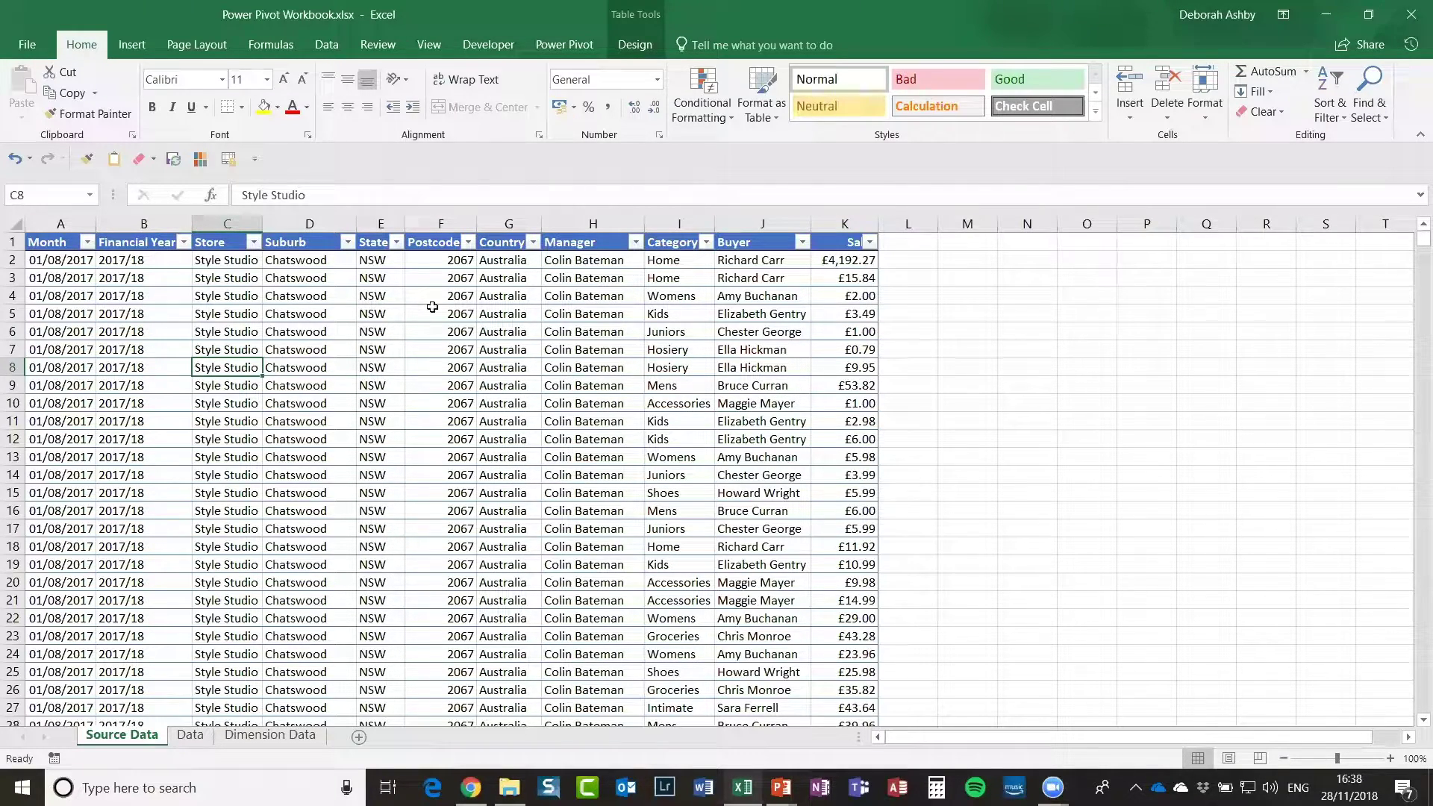
pyautogui.click(102, 298)
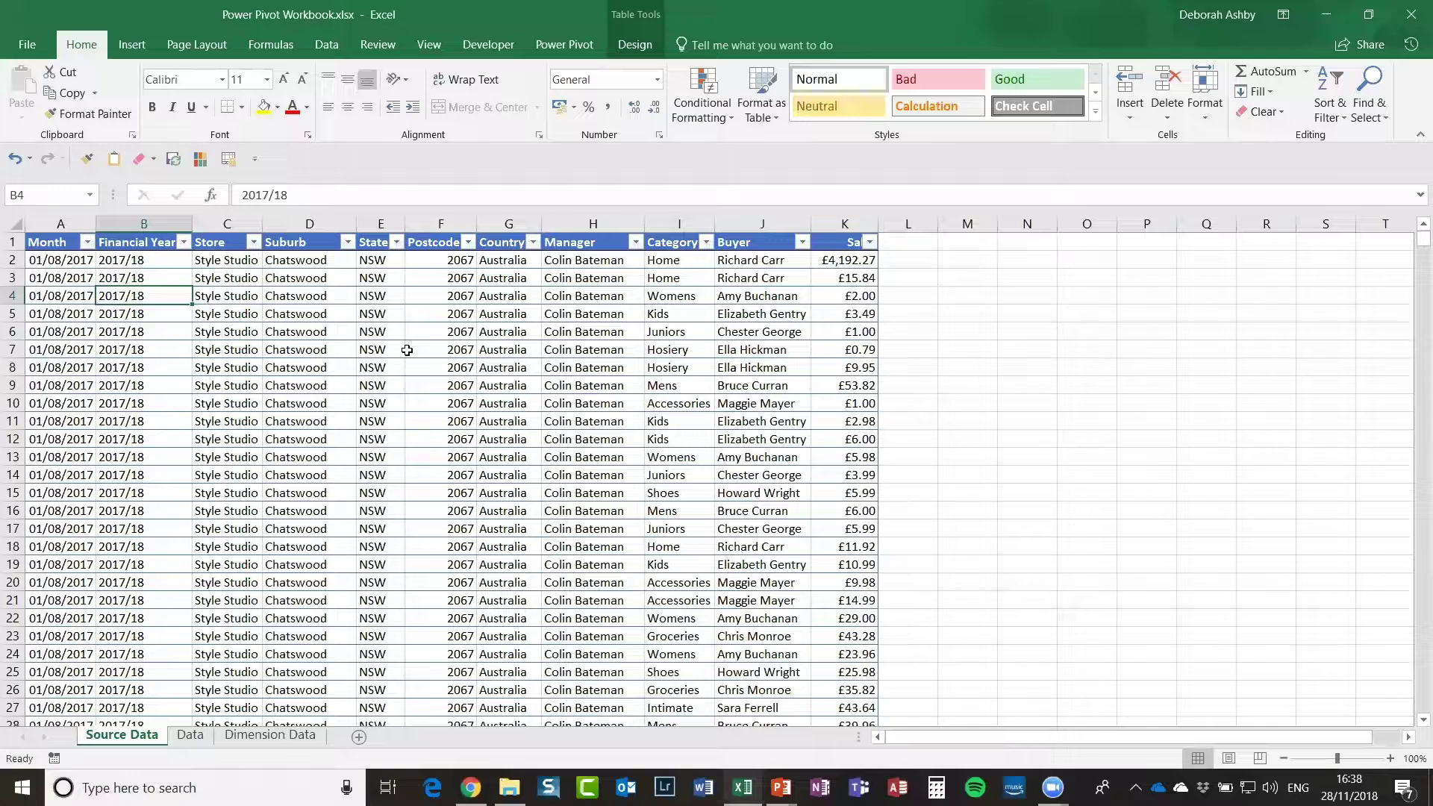
pyautogui.click(423, 357)
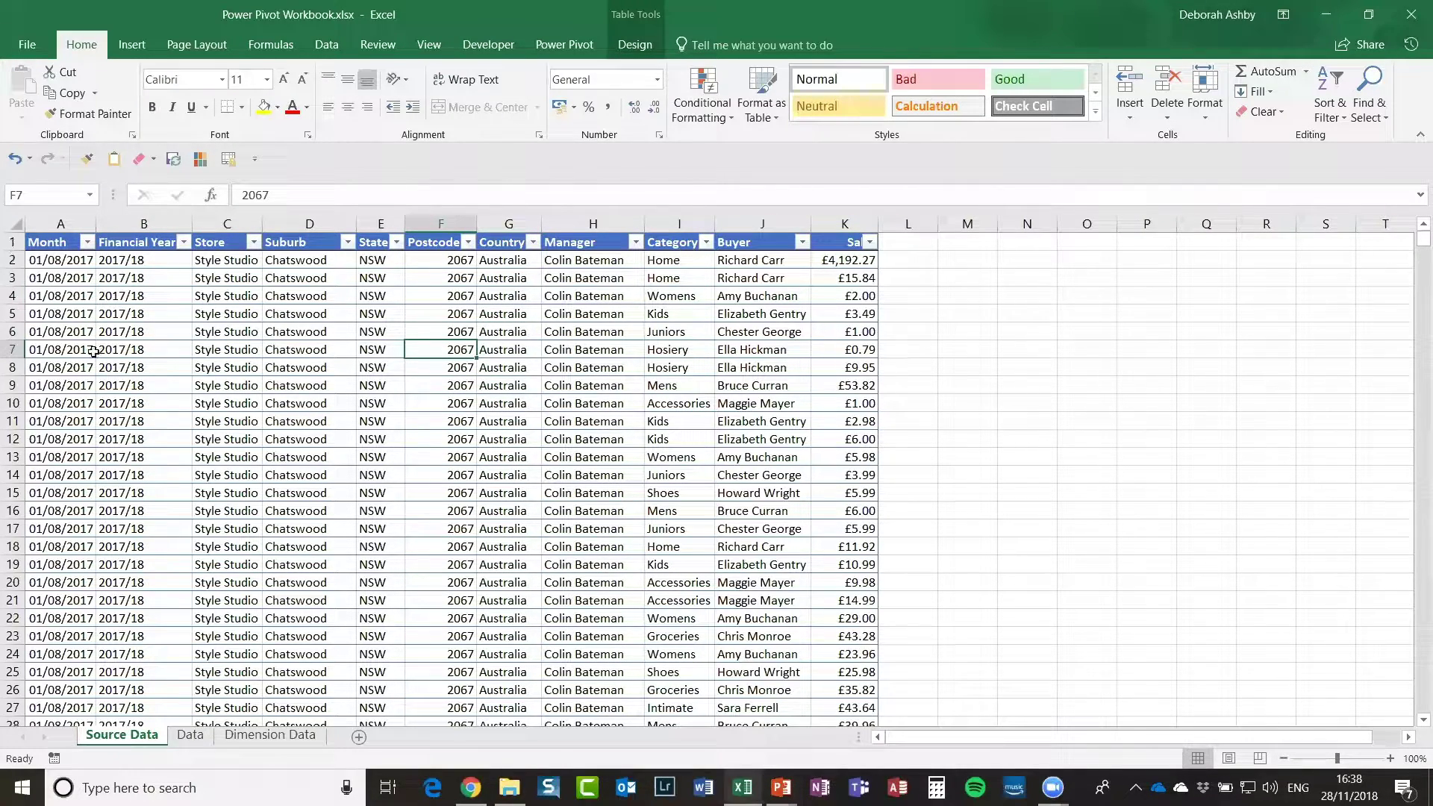
pyautogui.click(87, 242)
pyautogui.click(215, 236)
pyautogui.click(254, 243)
pyautogui.click(333, 363)
pyautogui.click(289, 335)
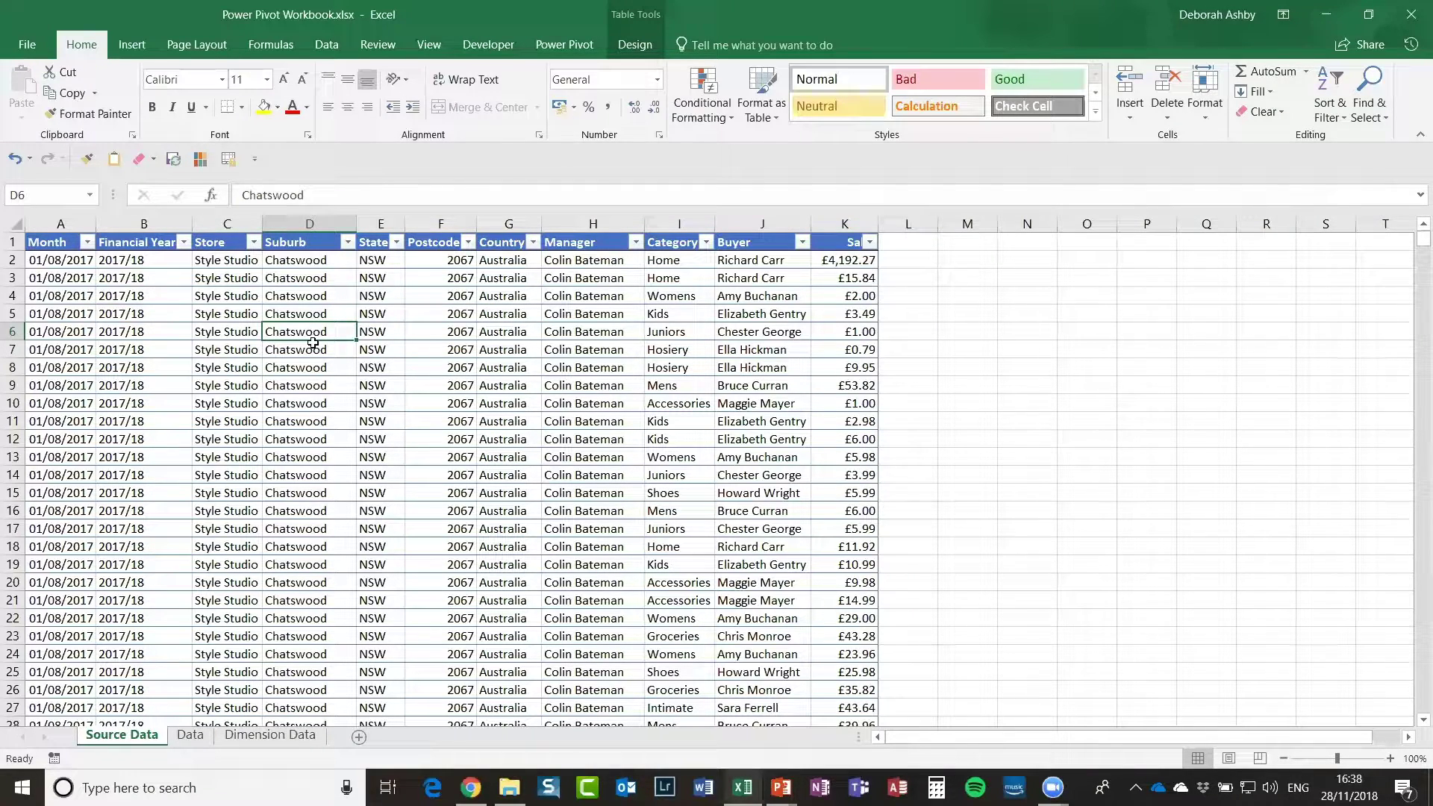
pyautogui.click(773, 101)
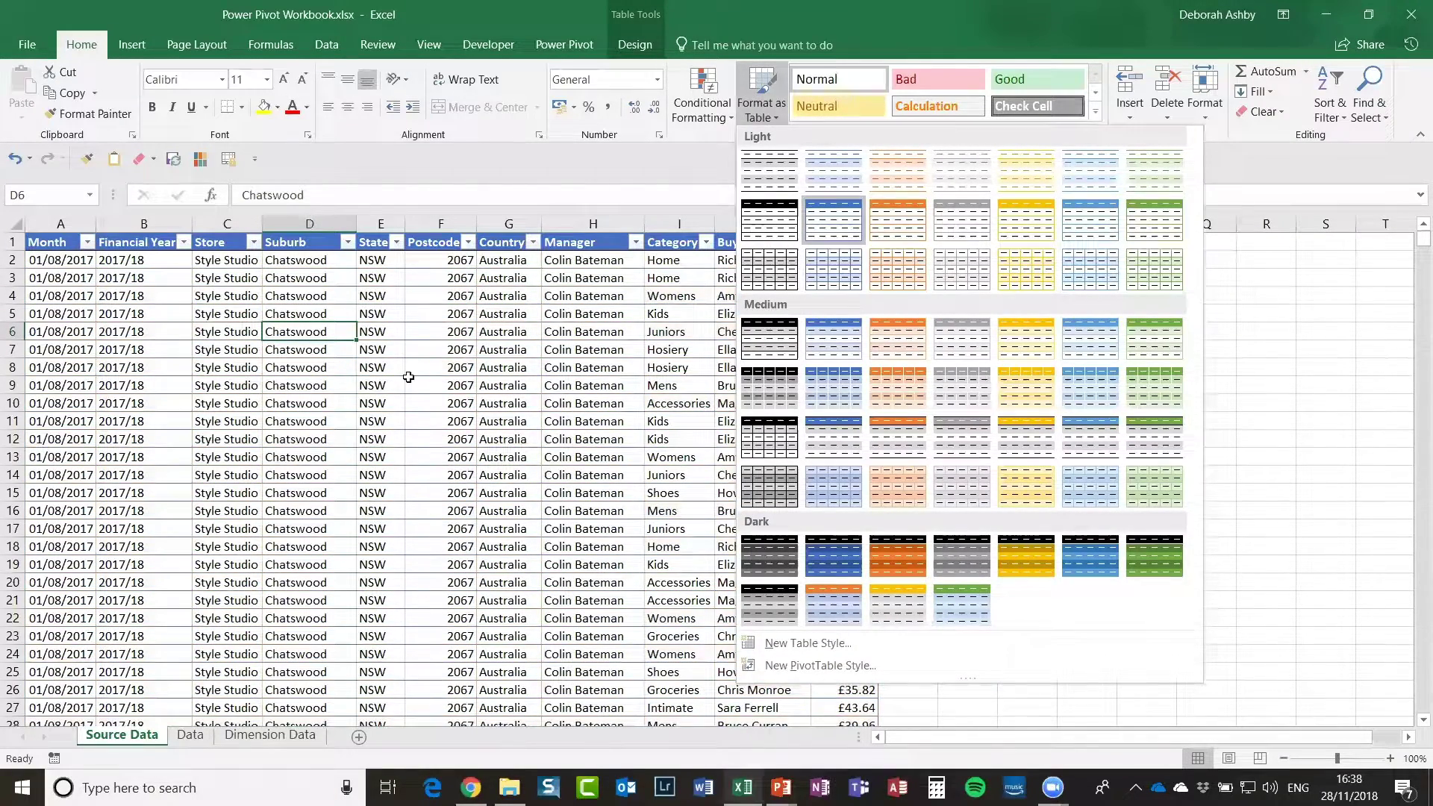
pyautogui.click(410, 378)
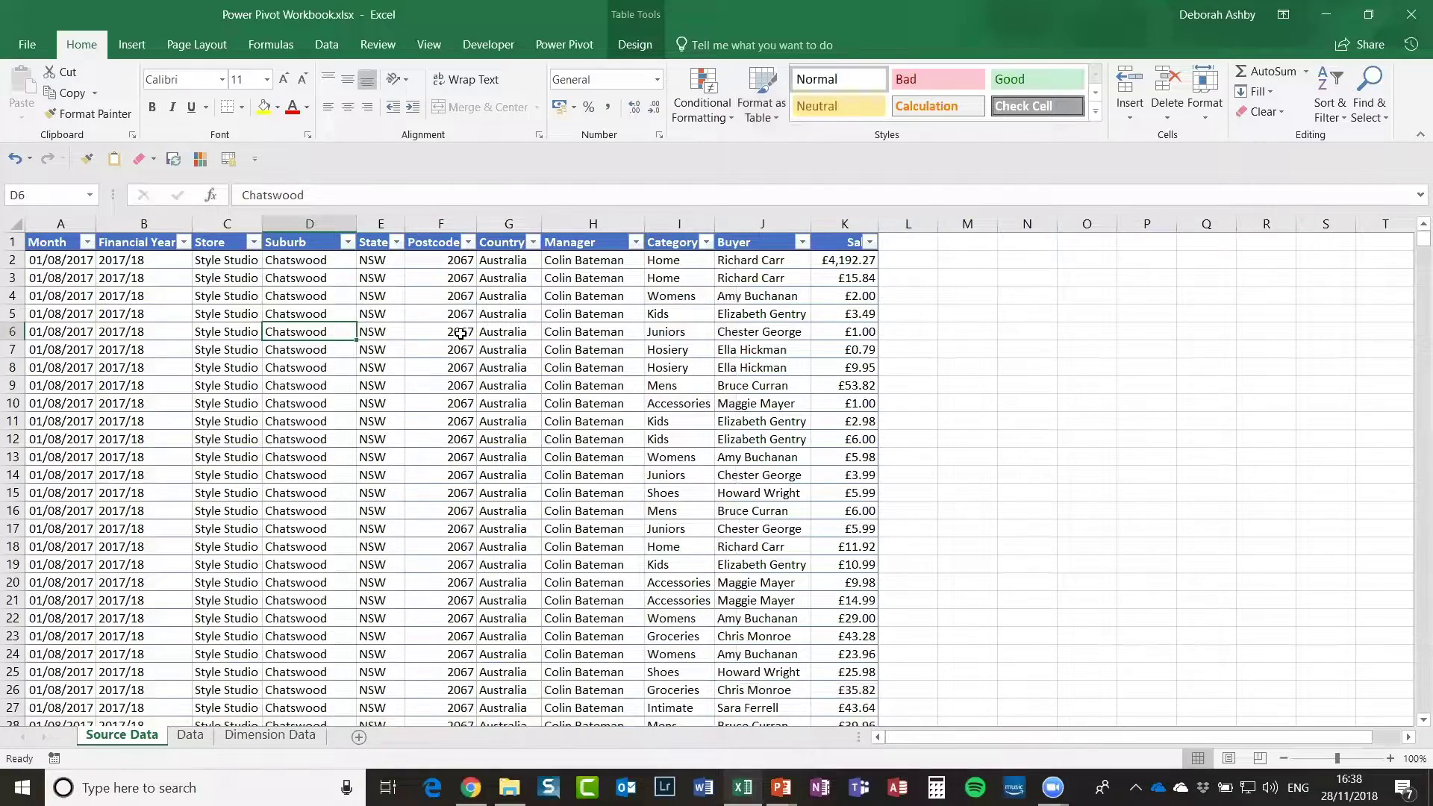
pyautogui.click(532, 329)
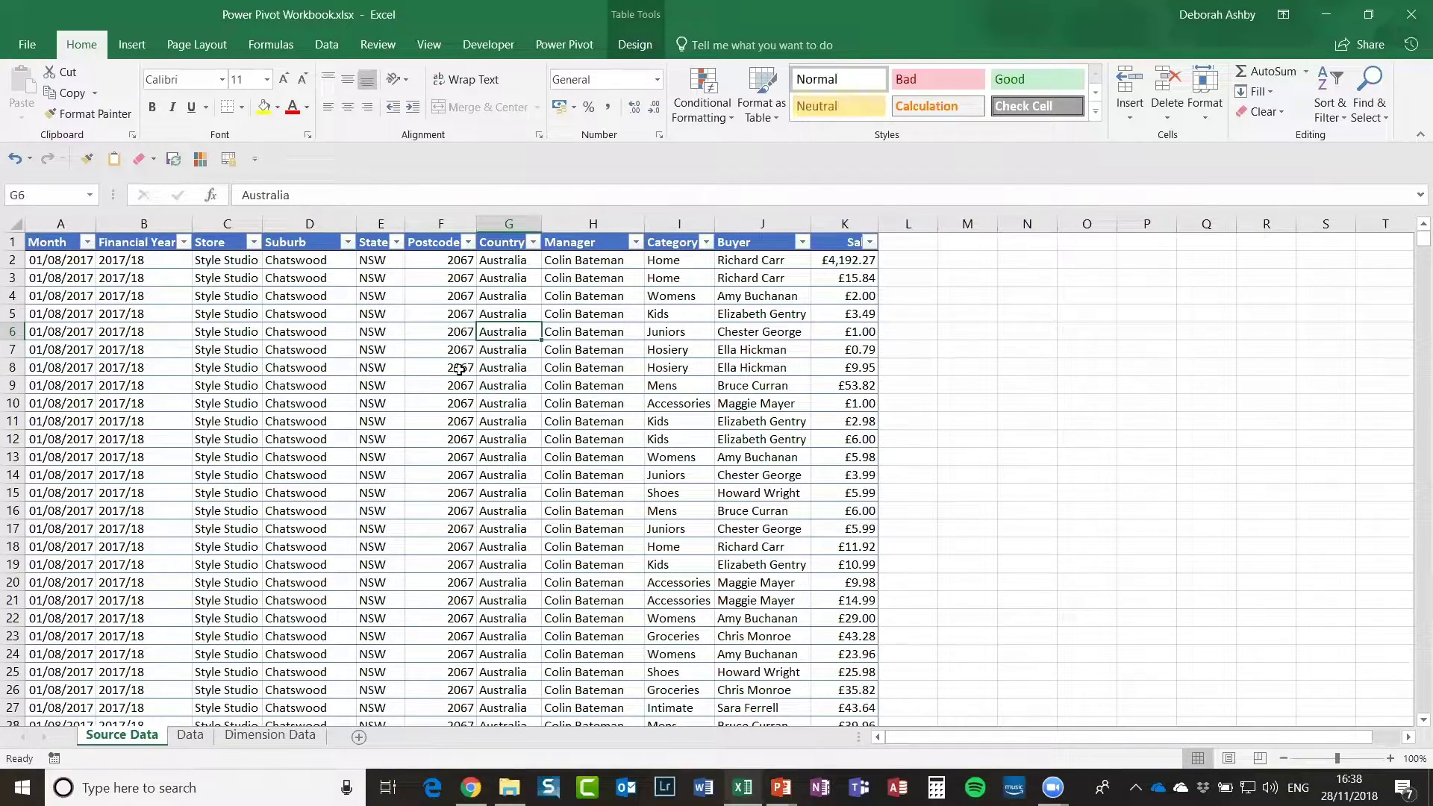
pyautogui.click(482, 384)
pyautogui.click(428, 314)
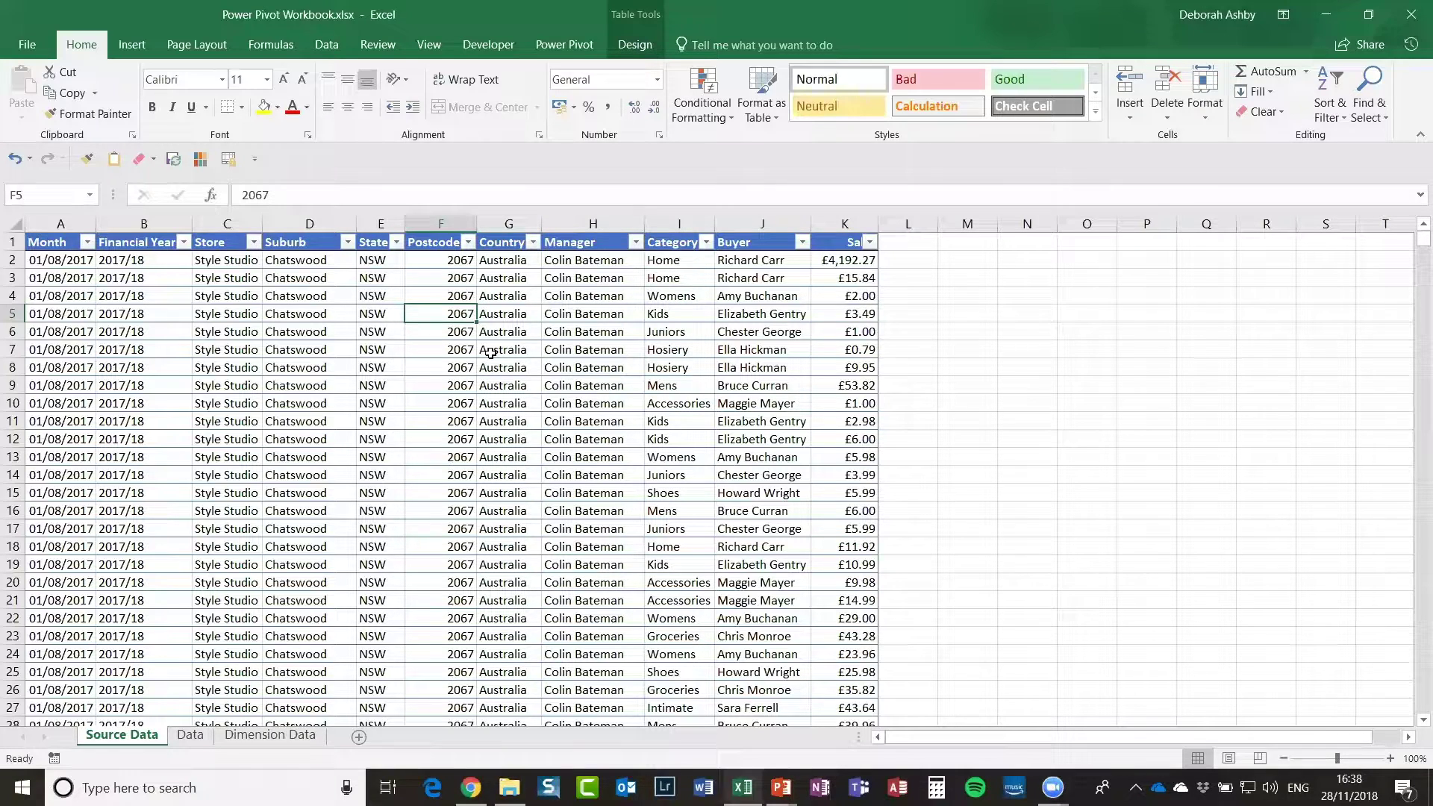
# Step: Create a PivotTable from the Source Data table (Table5) on a new worksheet, without adding it to the Data Model
pyautogui.click(459, 408)
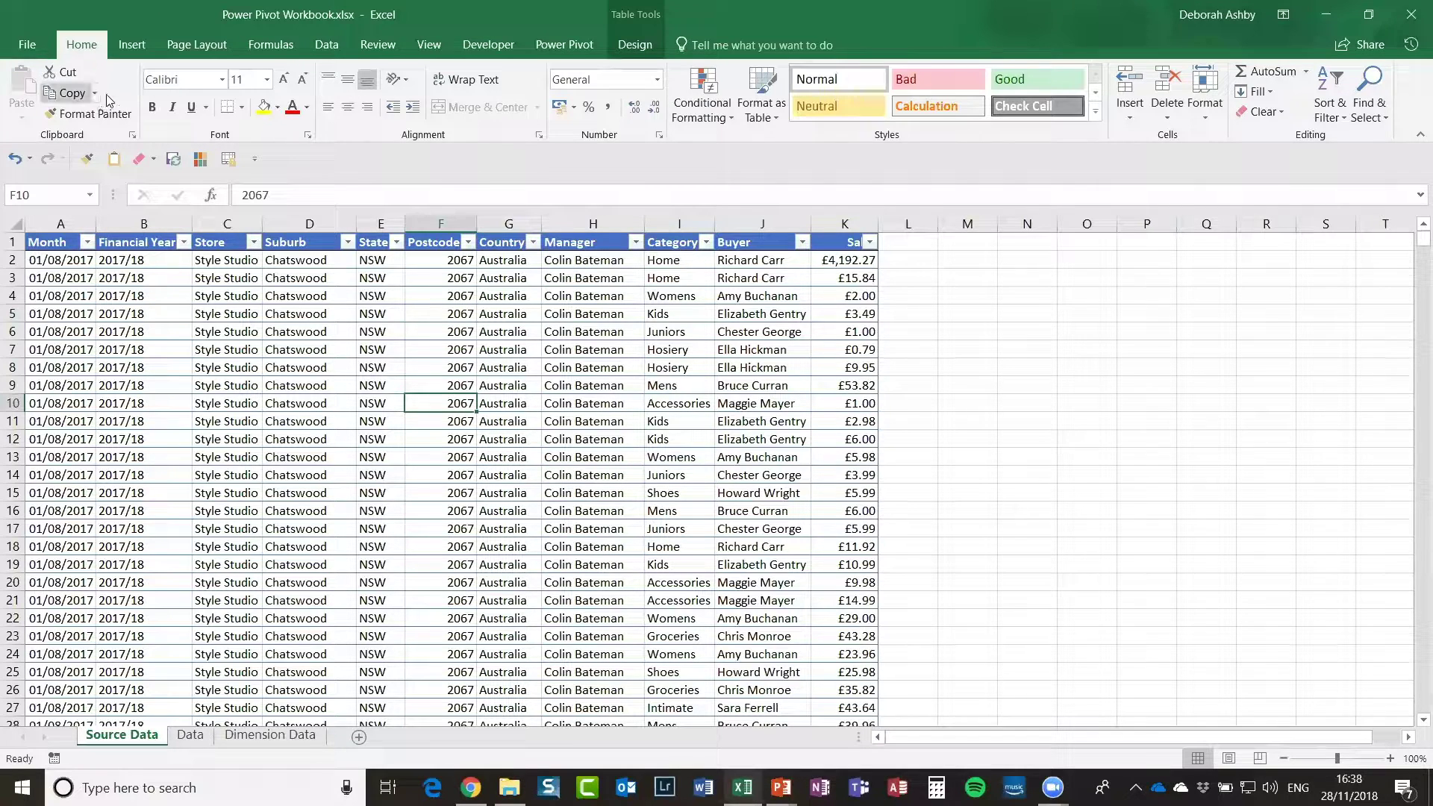
pyautogui.click(133, 46)
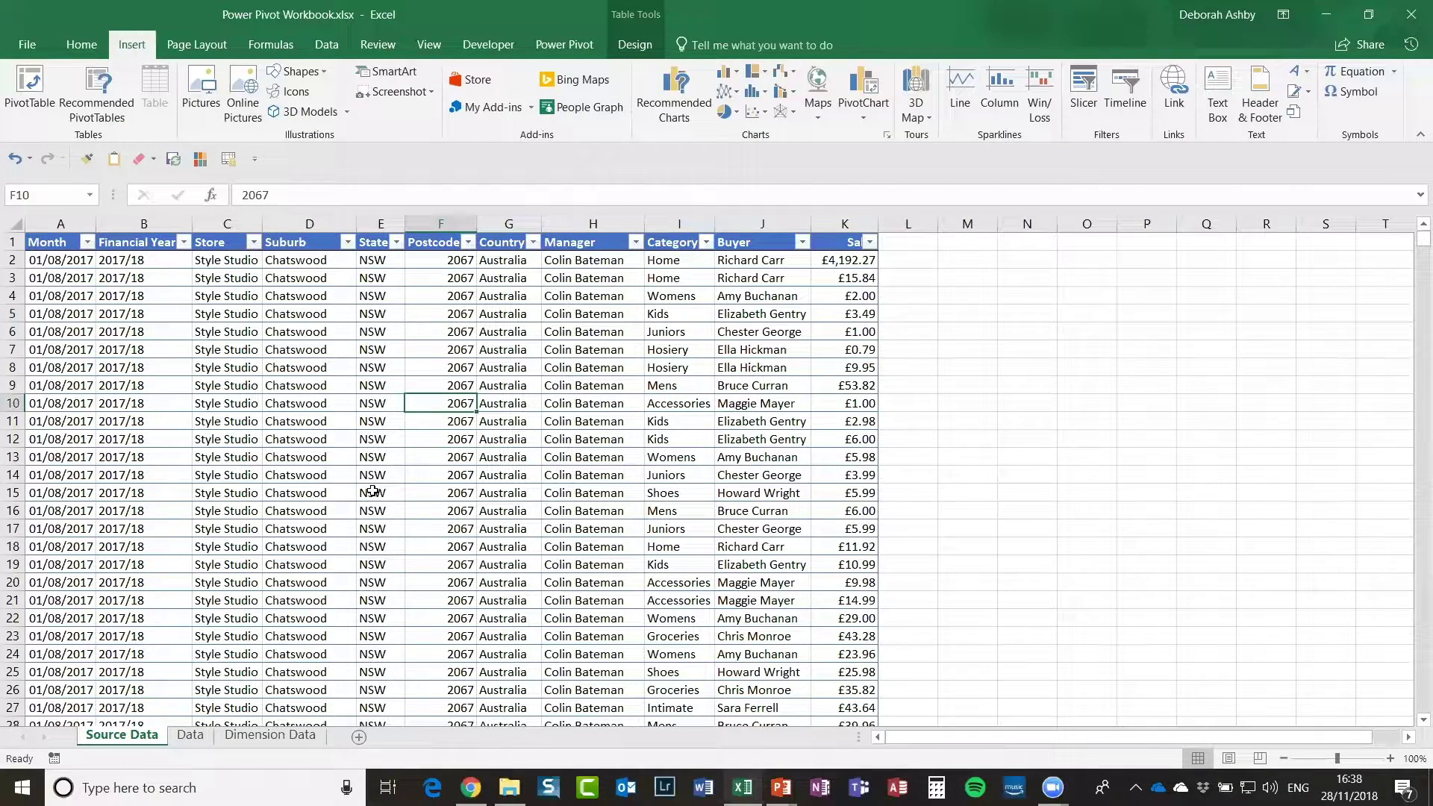
pyautogui.click(28, 90)
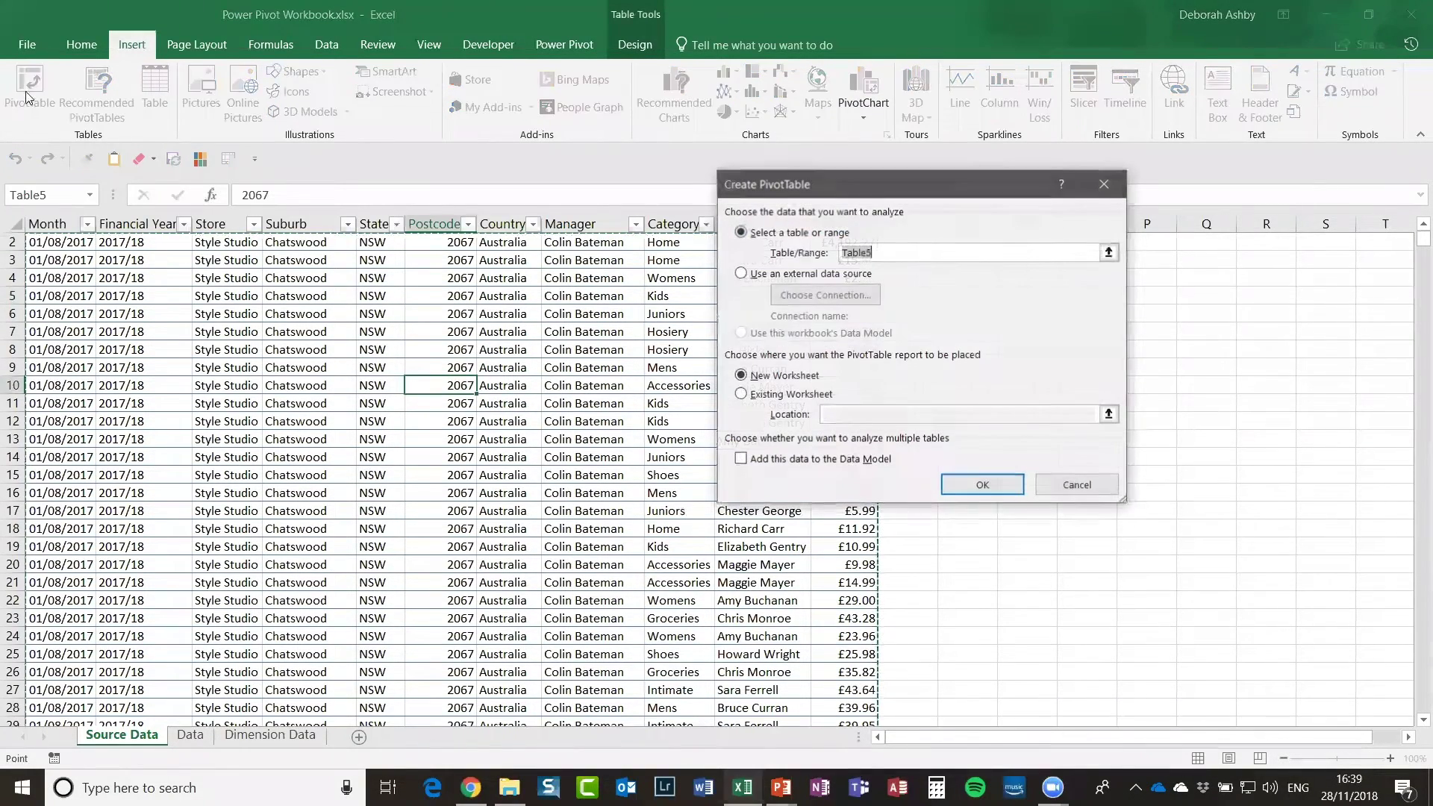
pyautogui.moveTo(898, 193); pyautogui.dragTo(859, 273)
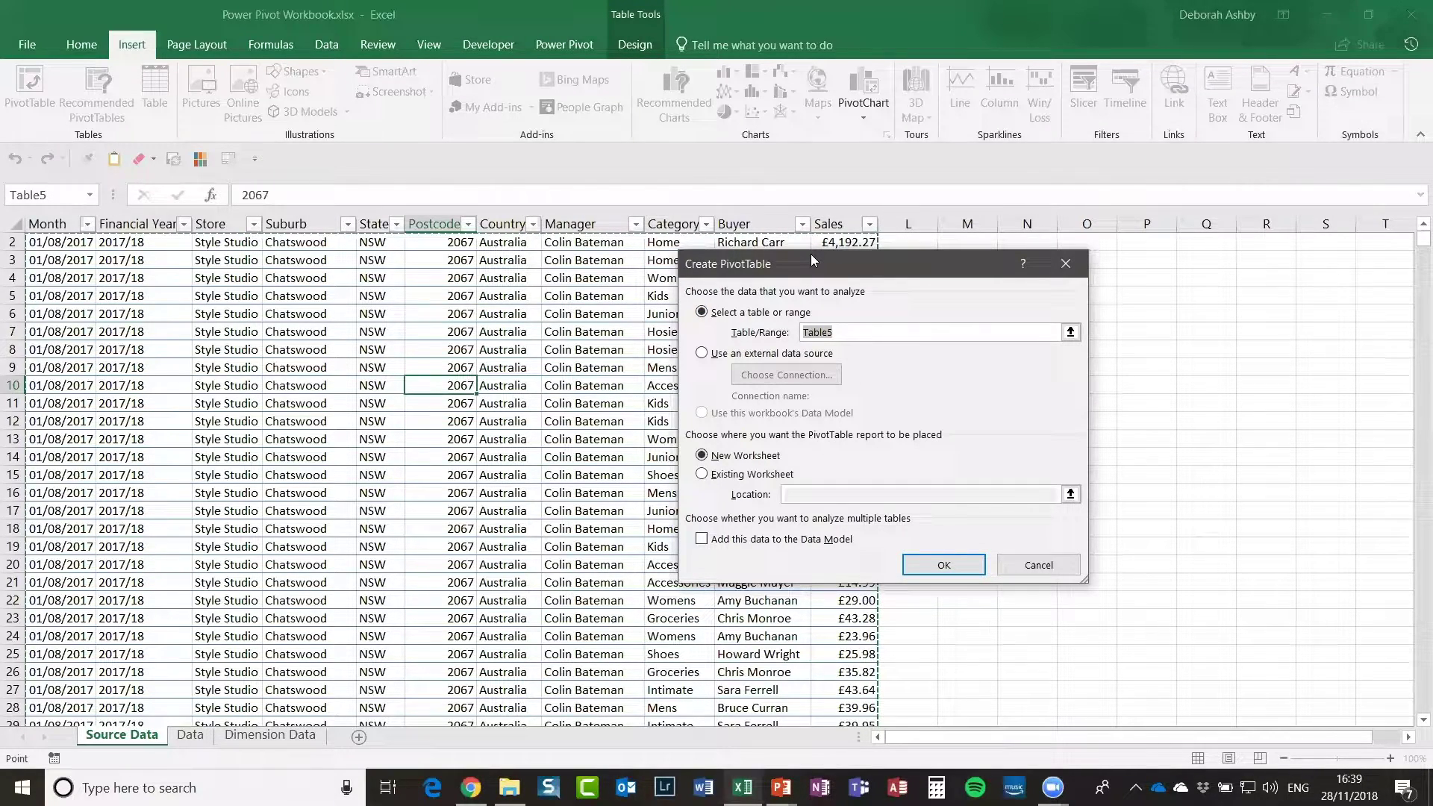
pyautogui.moveTo(811, 253); pyautogui.dragTo(1049, 161)
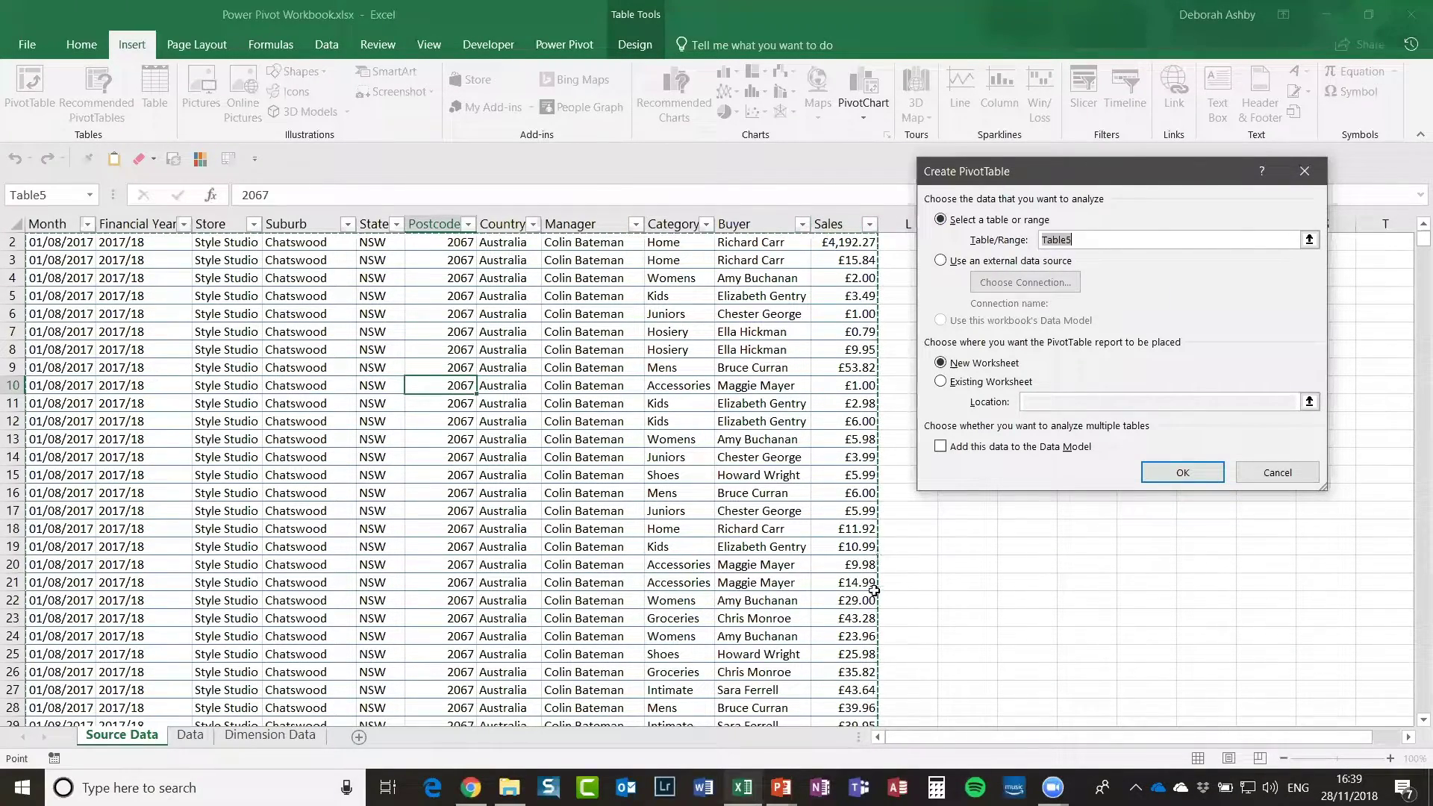
pyautogui.scroll(1, 587, 470)
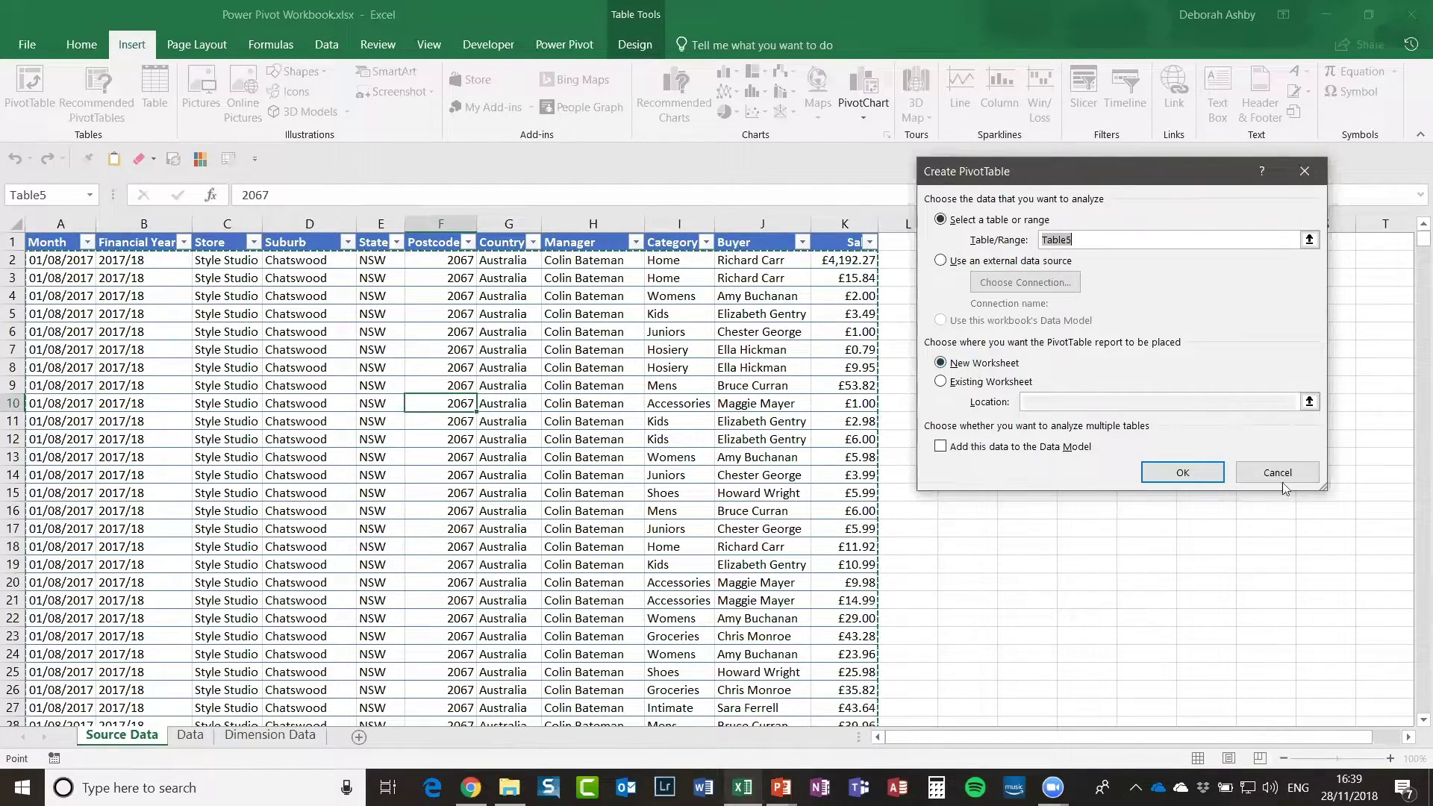
pyautogui.click(1182, 473)
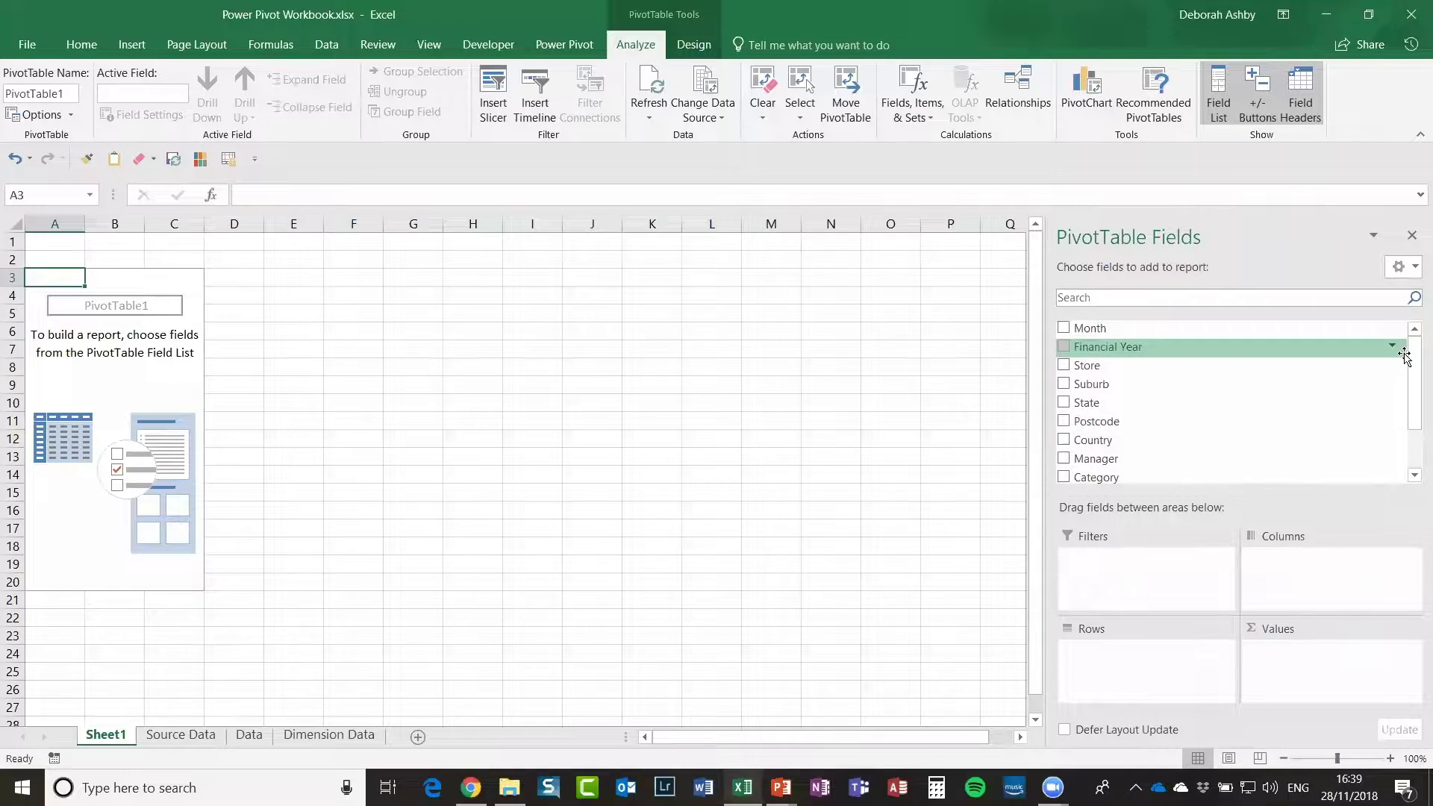
# Step: Add the Sales field to the PivotTable's values as a sum and the State field to its rows
pyautogui.moveTo(1412, 383); pyautogui.dragTo(1411, 352)
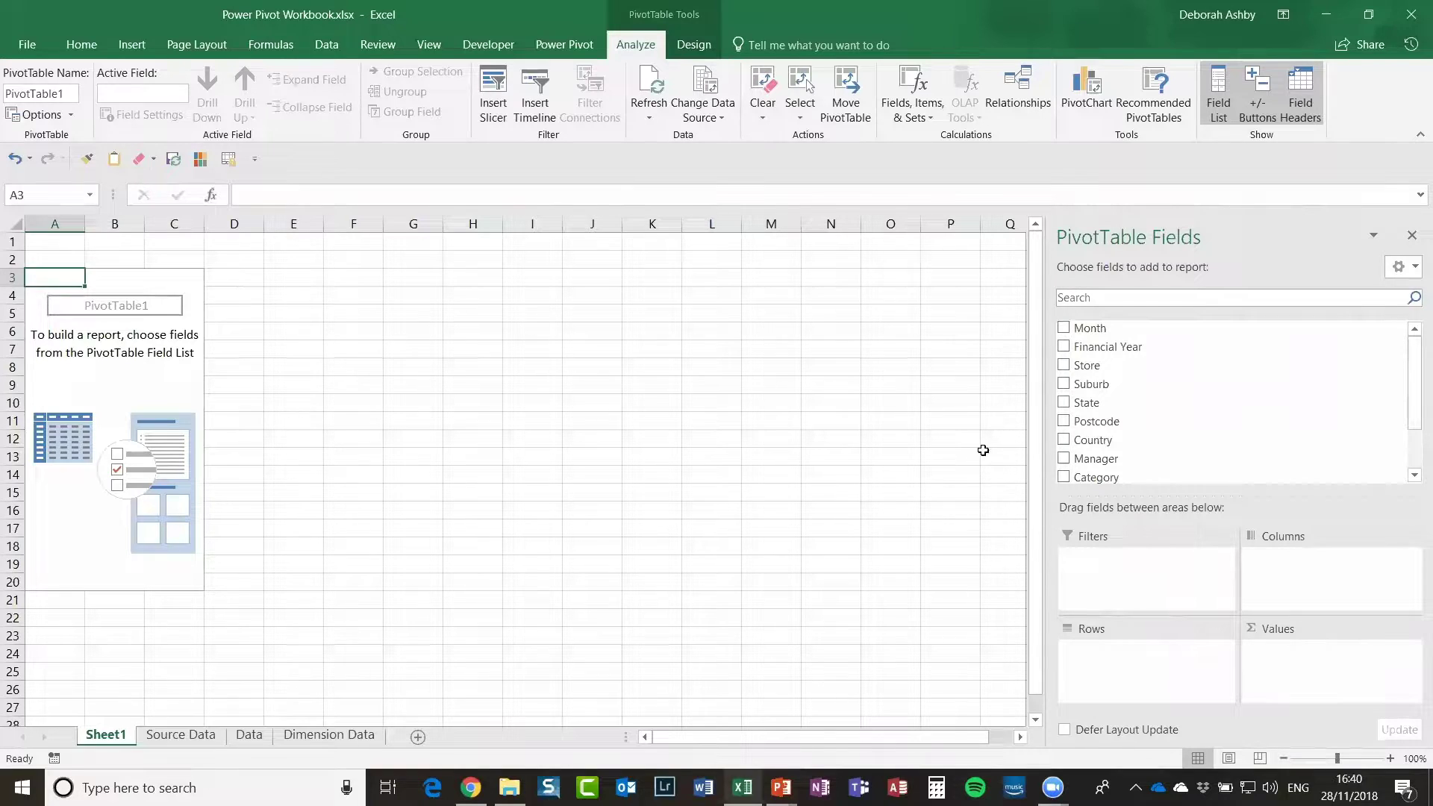
pyautogui.moveTo(1412, 368); pyautogui.dragTo(1411, 403)
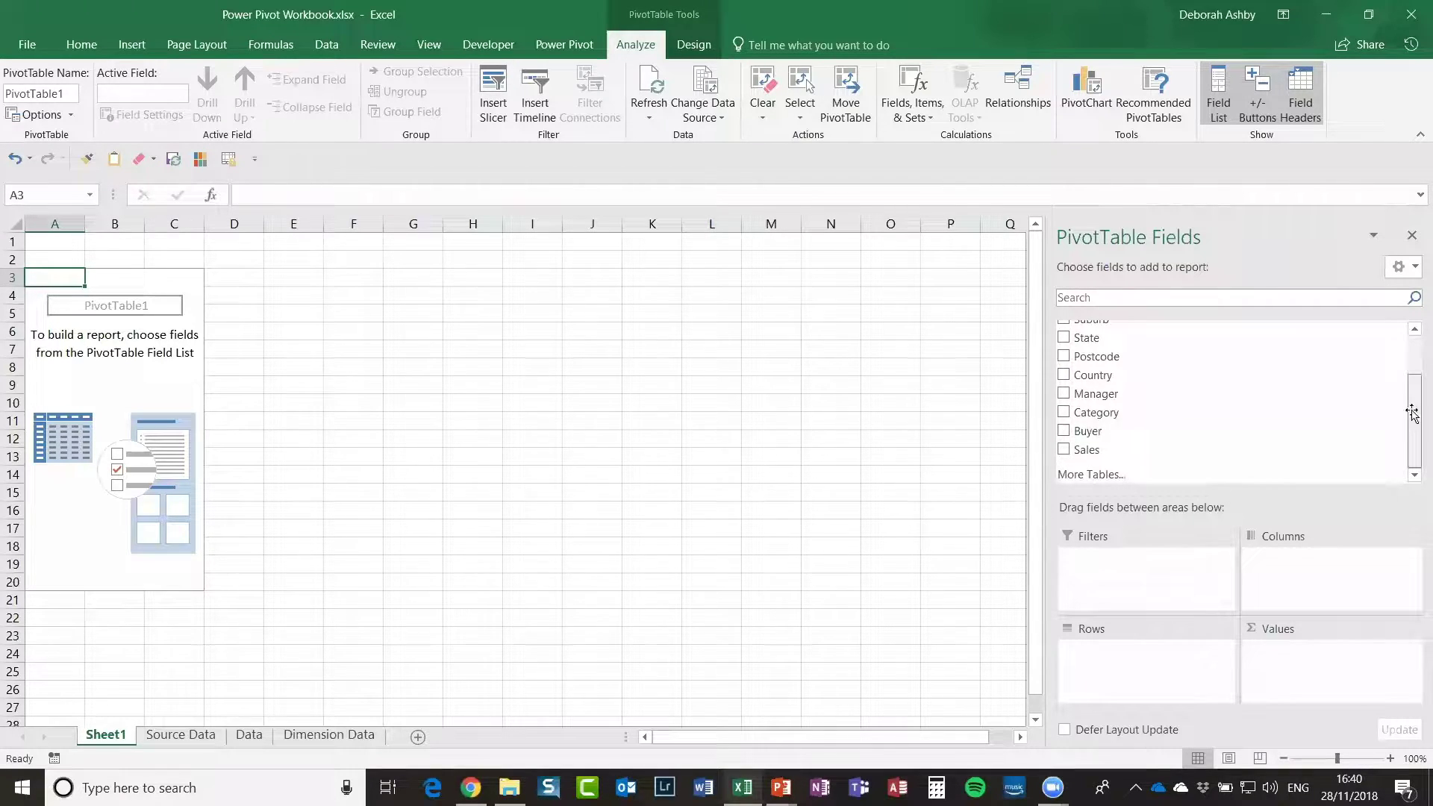
pyautogui.moveTo(1103, 456); pyautogui.dragTo(1304, 679)
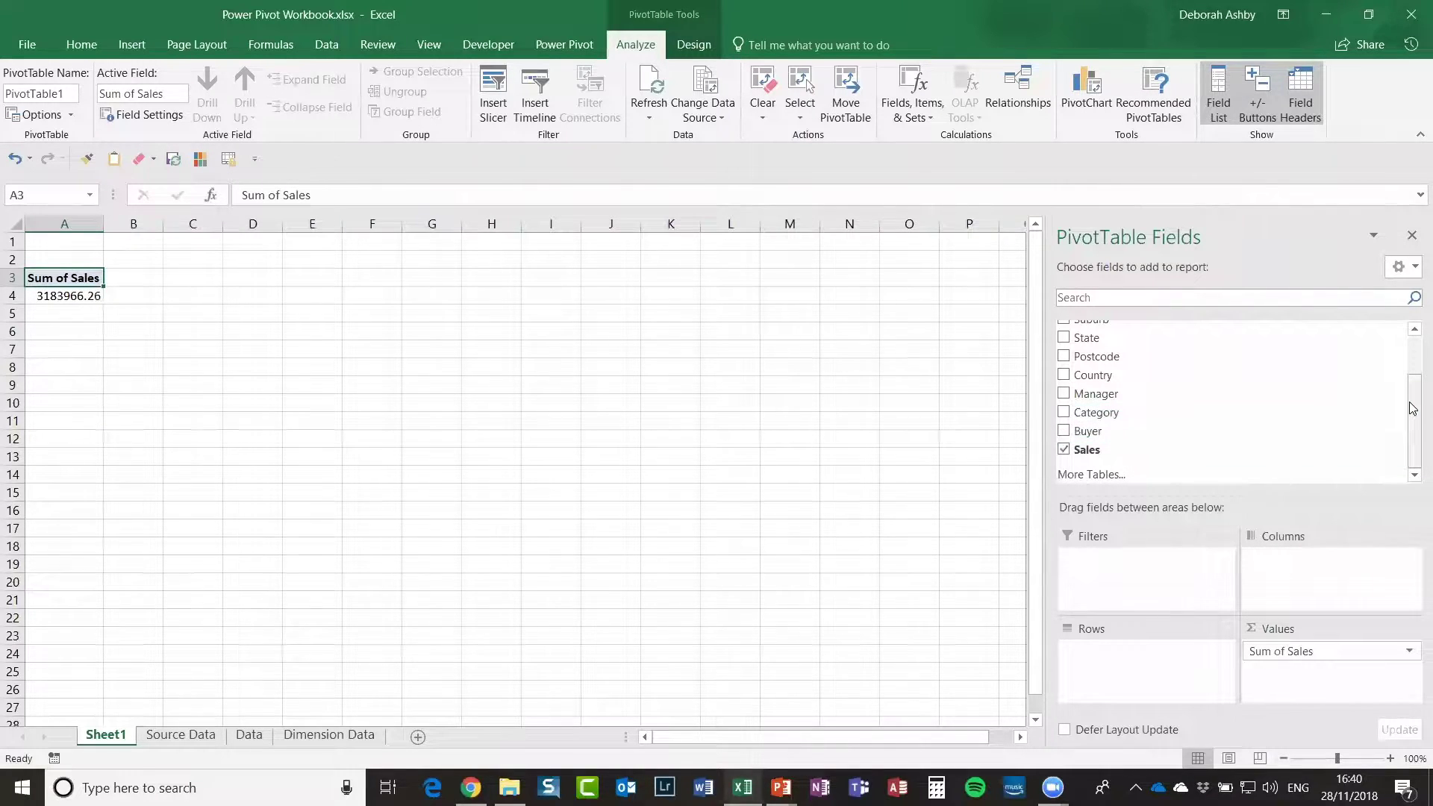
pyautogui.moveTo(1413, 406); pyautogui.dragTo(1410, 366)
pyautogui.moveTo(1087, 392); pyautogui.dragTo(1121, 672)
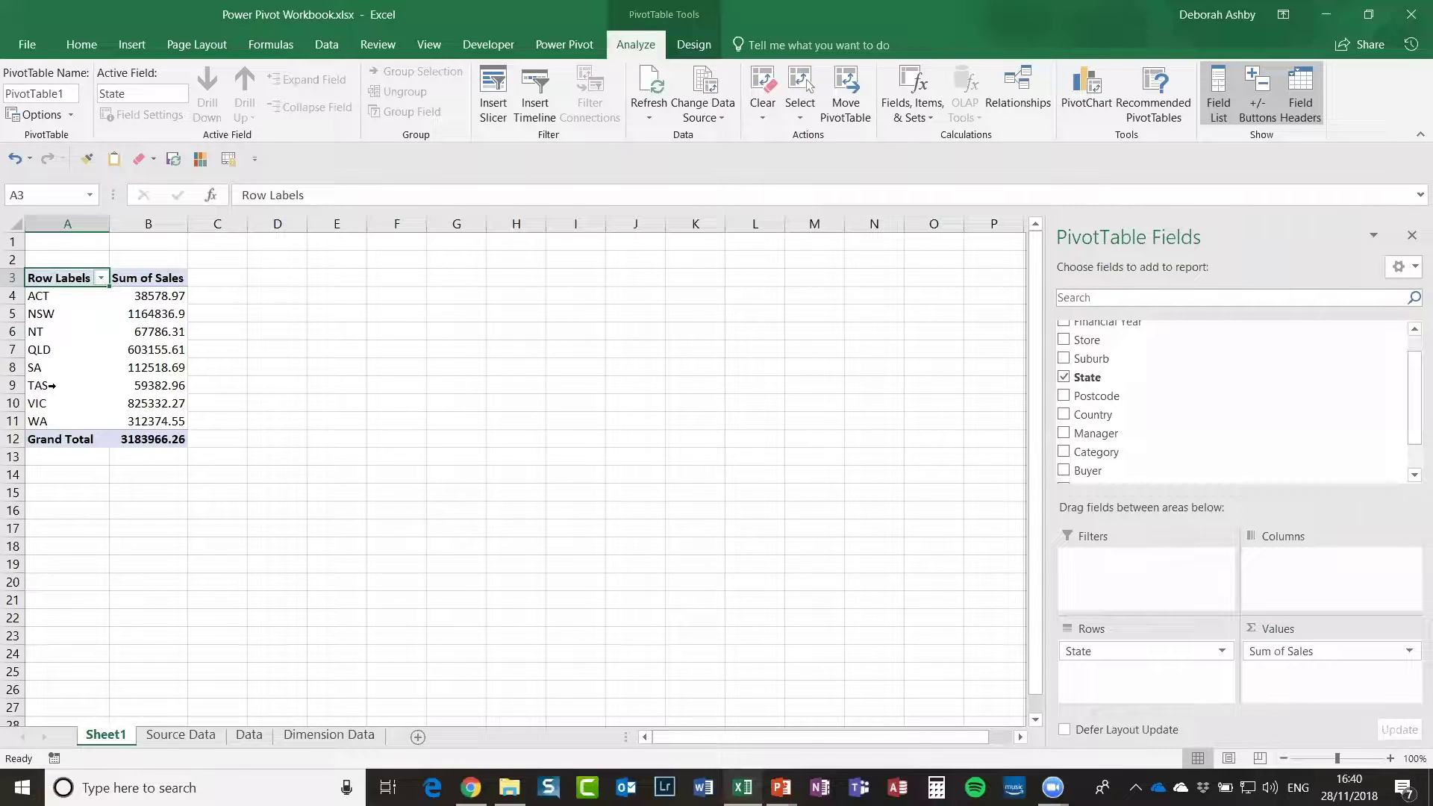
# Step: Review the sales sum for each state in the PivotTable, from ACT down to TAS
pyautogui.click(52, 296)
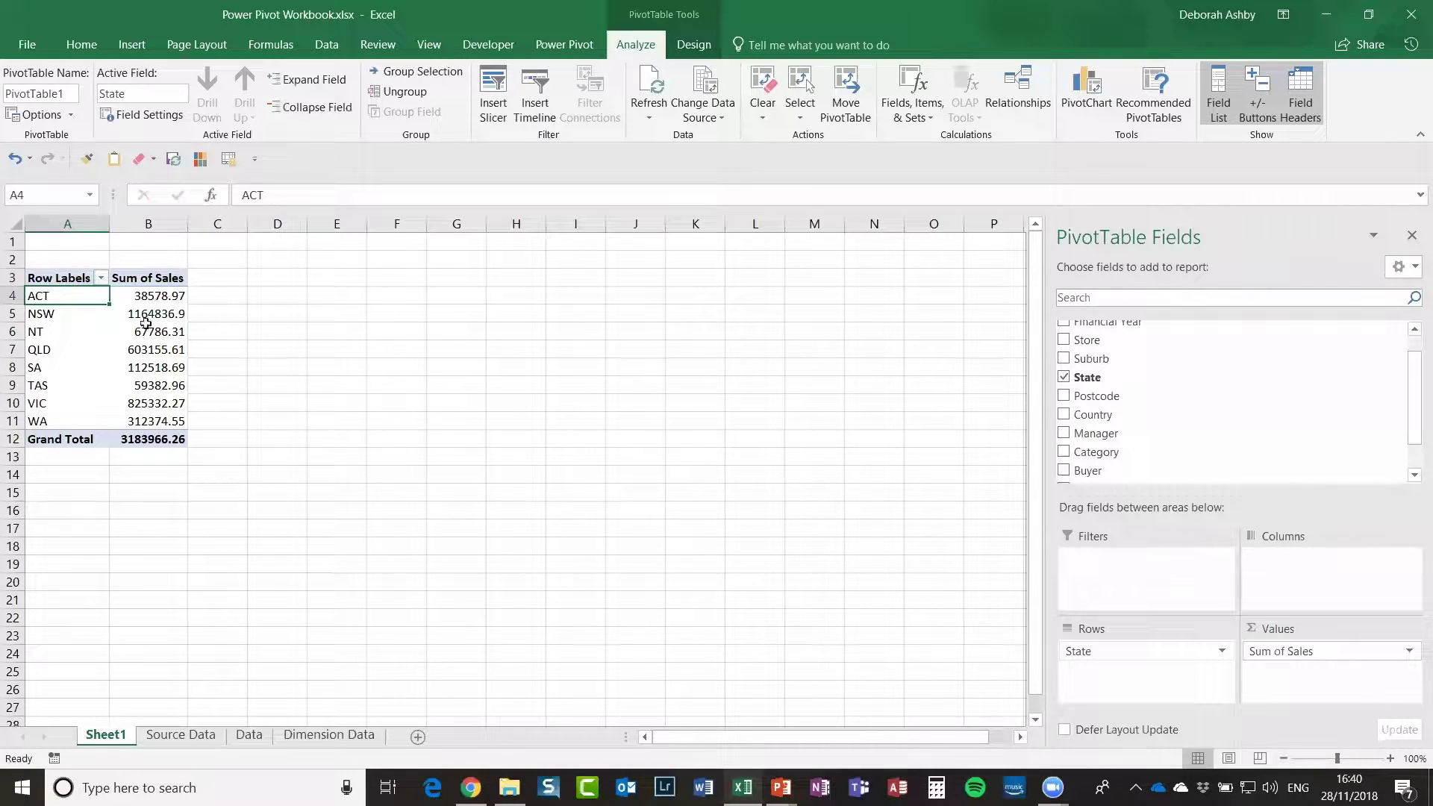
pyautogui.press('Right')
pyautogui.press('Down')
pyautogui.press('Down')
pyautogui.press('Down')
pyautogui.press('Down')
pyautogui.press('Down')
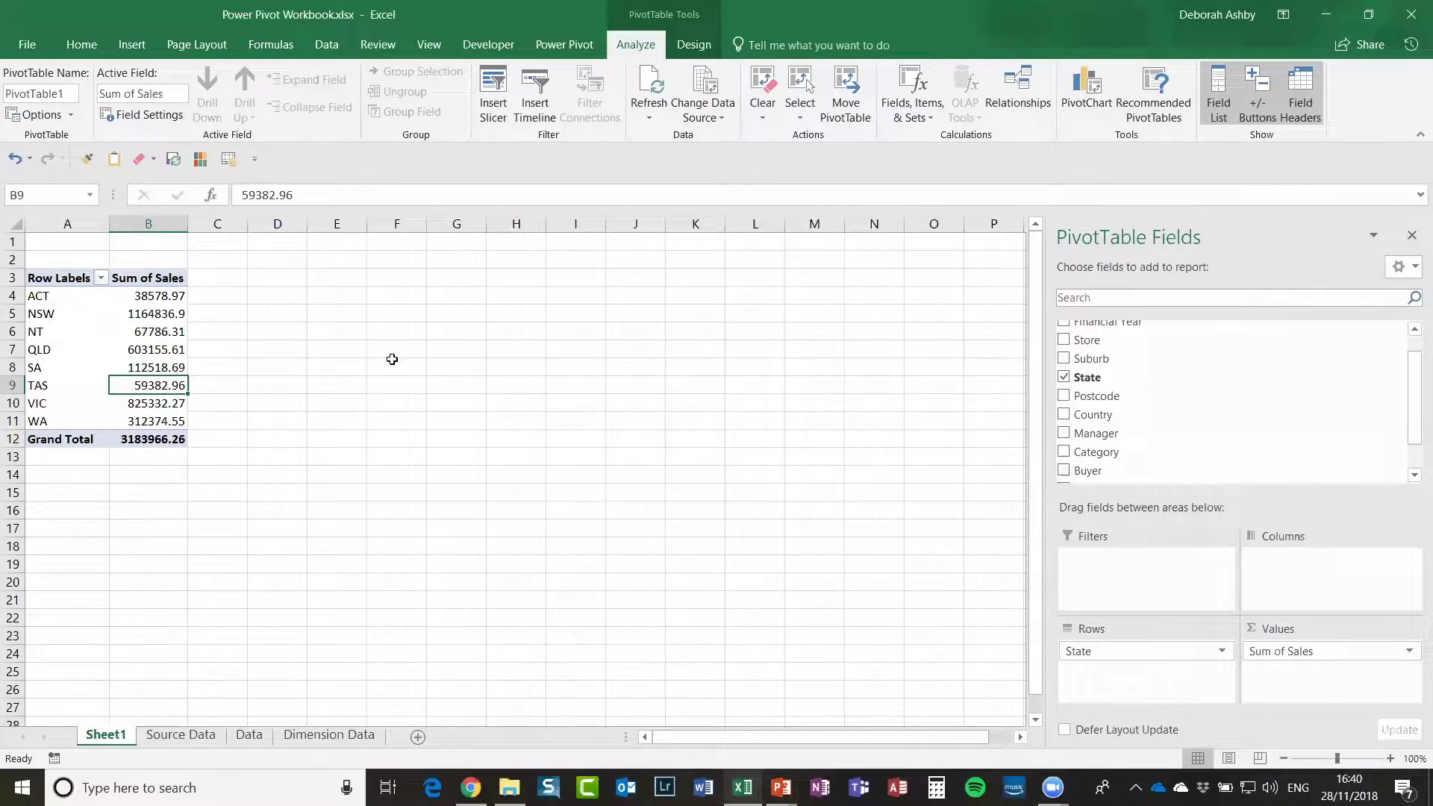
# Step: Add the Manager field to the PivotTable's rows below State, try State as the column field, and return State above Manager in the rows
pyautogui.moveTo(1104, 440); pyautogui.dragTo(1098, 683)
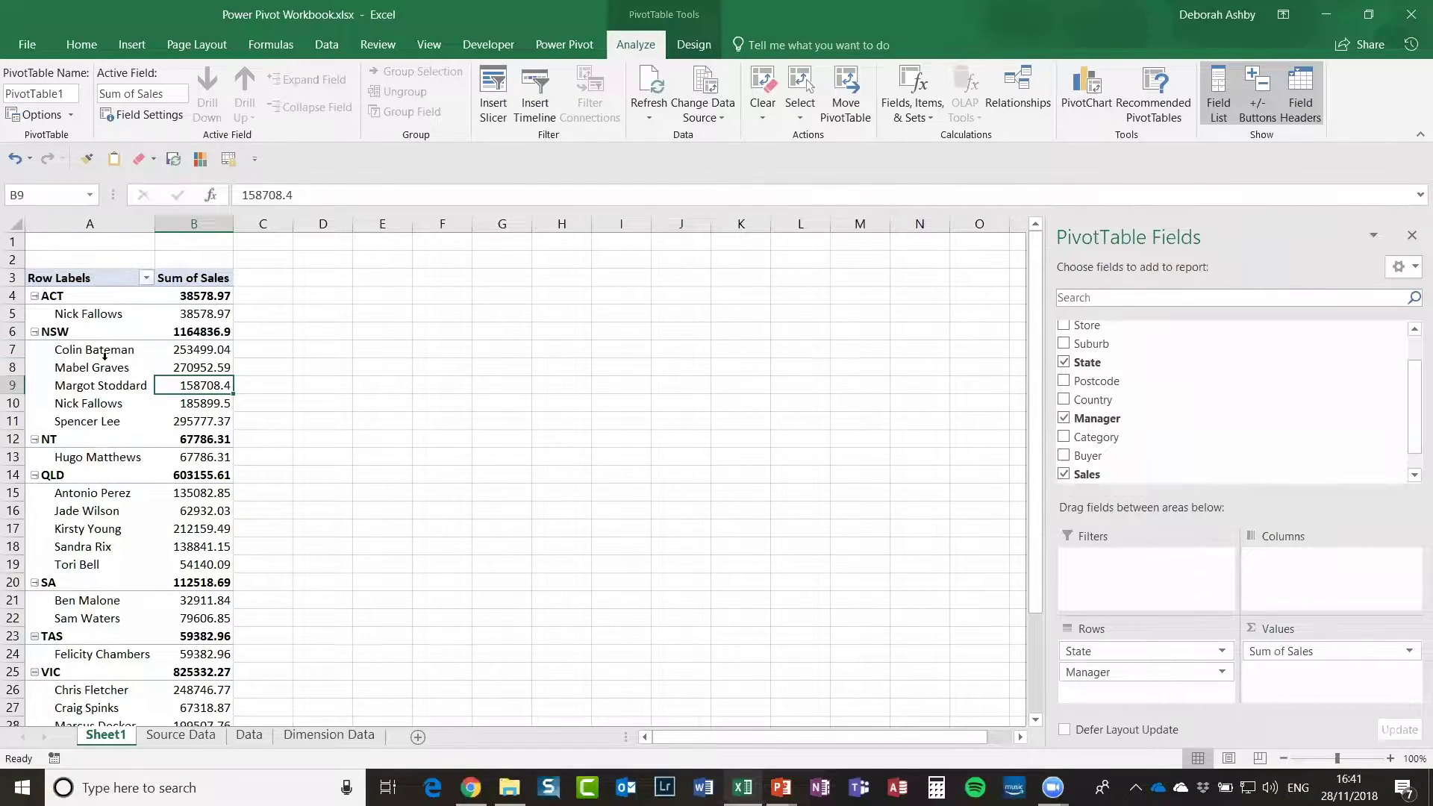
pyautogui.moveTo(1089, 674); pyautogui.dragTo(1303, 595)
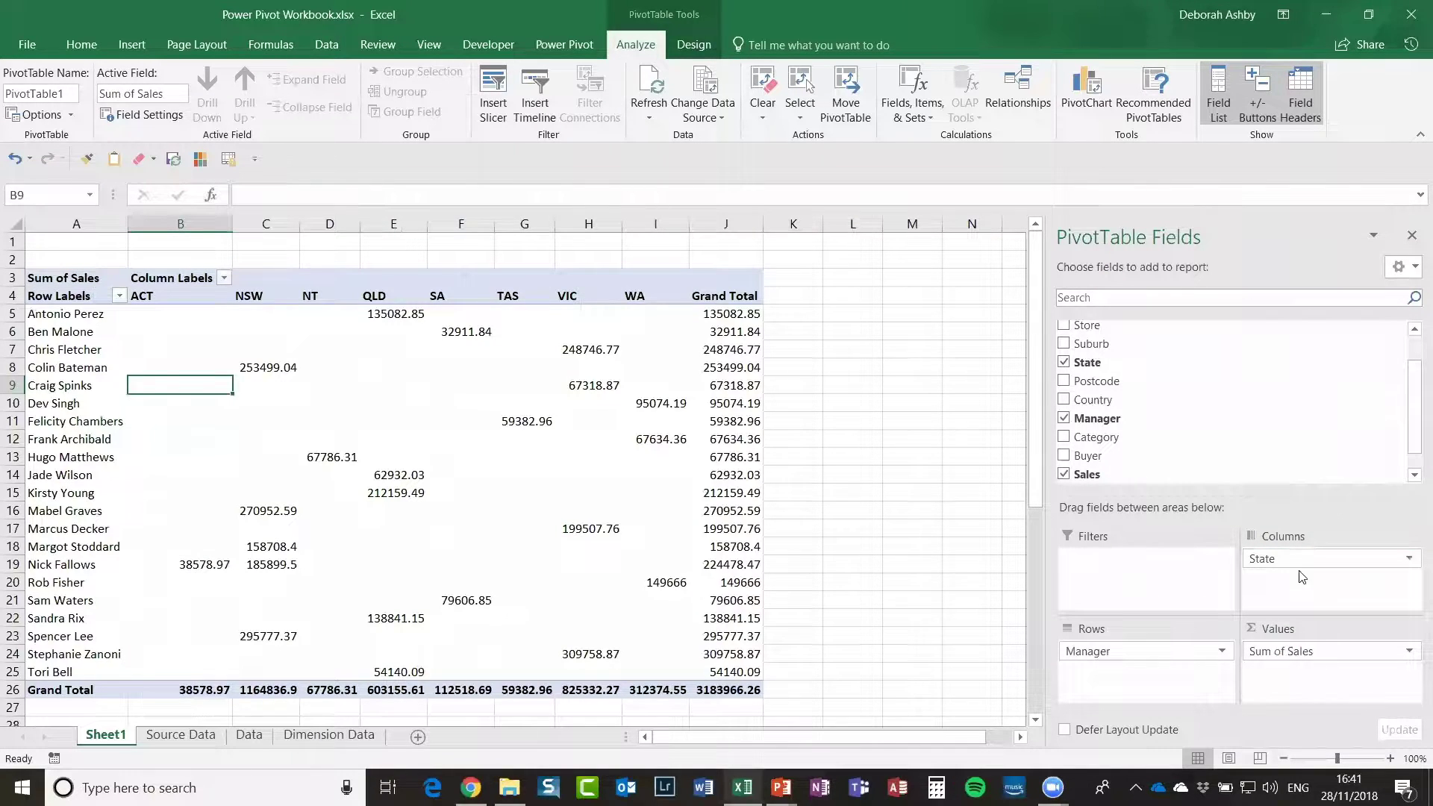
pyautogui.moveTo(1294, 561); pyautogui.dragTo(1128, 646)
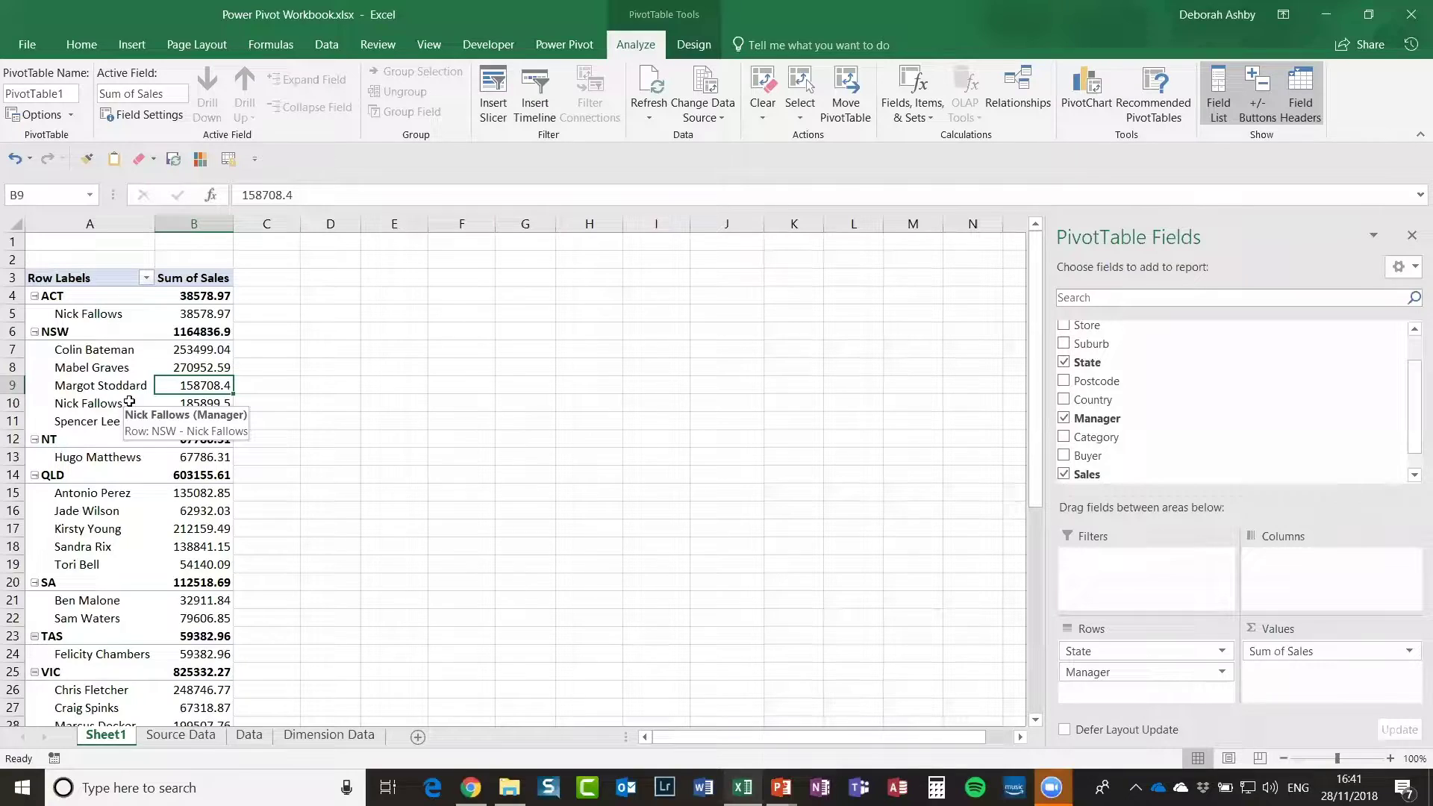
# Step: Compare the manager breakdown in the PivotTable with its single source table on the Source Data sheet, and return to Sheet1
pyautogui.click(105, 353)
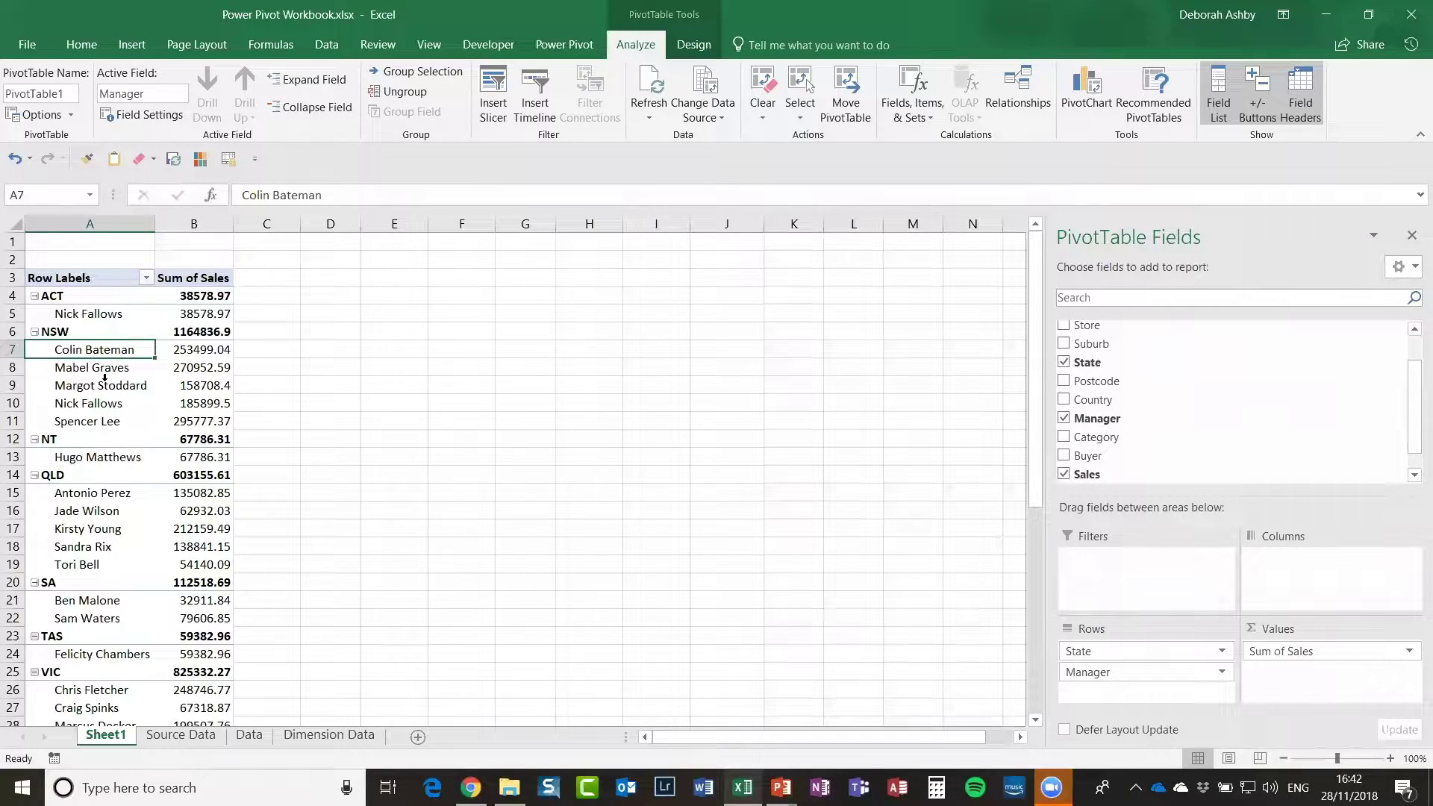
pyautogui.click(177, 737)
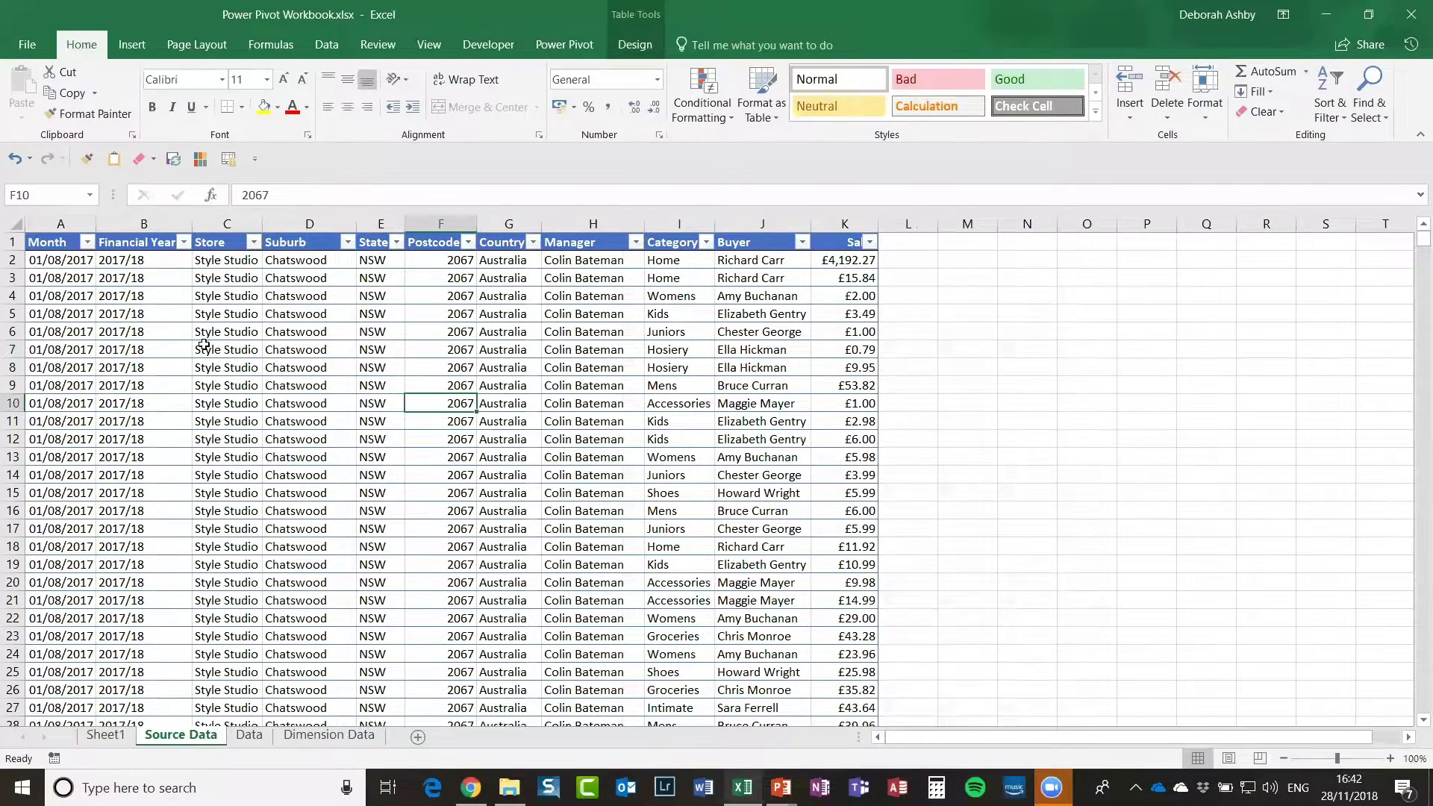
pyautogui.click(252, 403)
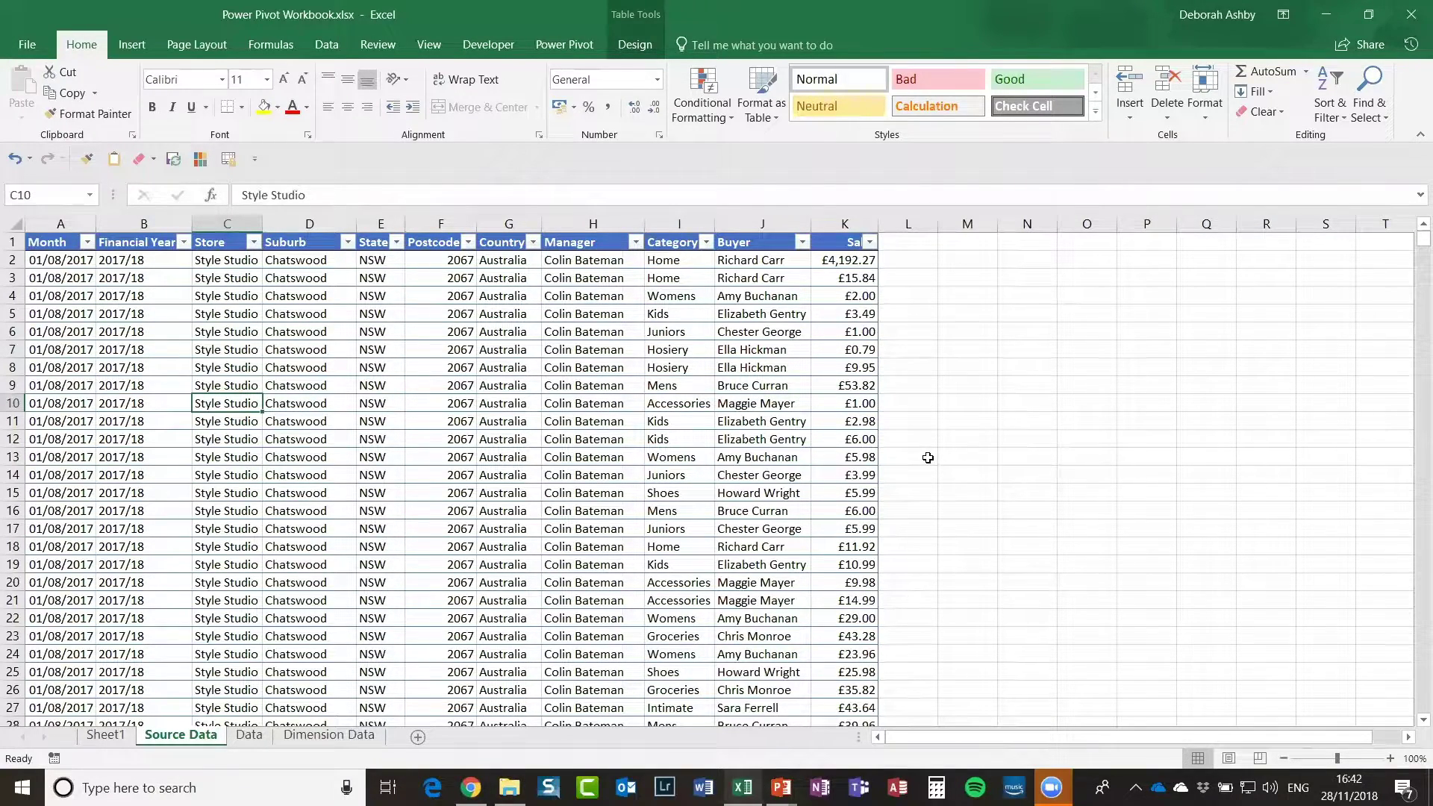
pyautogui.click(105, 737)
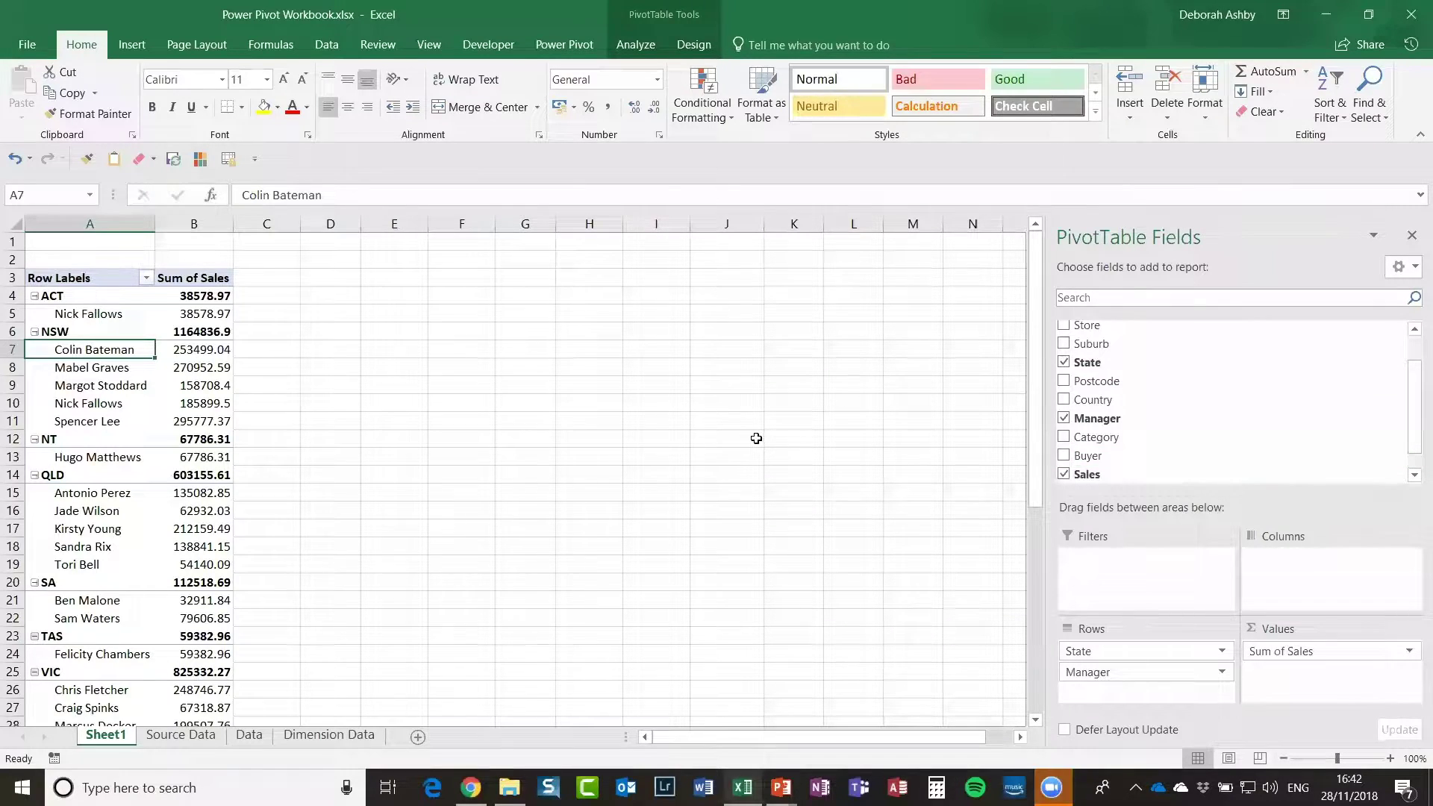
# Step: Examine the SKU, Customer, Ship Mode and Order Priority lookup tables on the Dimension Data sheet
pyautogui.click(337, 737)
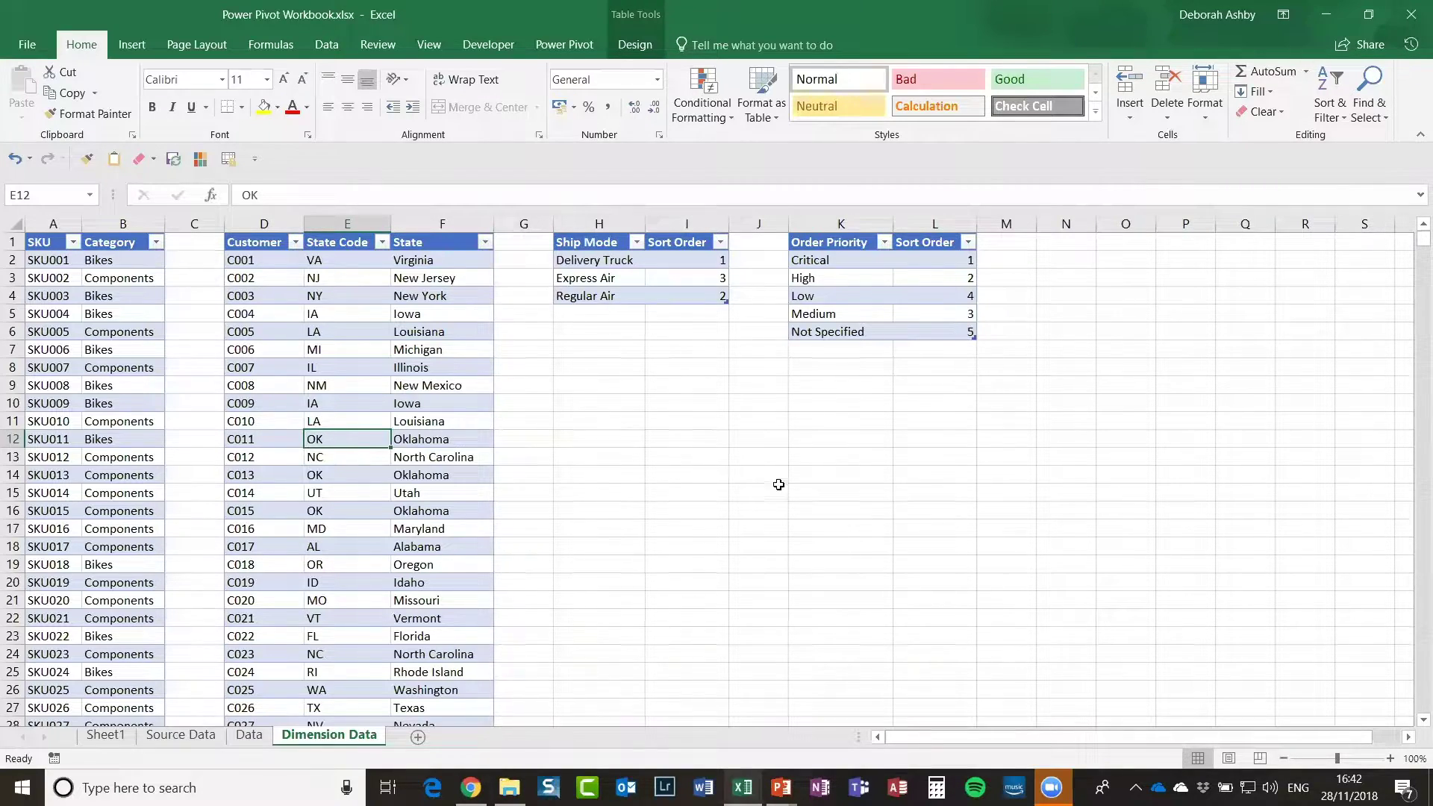
pyautogui.click(58, 312)
pyautogui.click(59, 261)
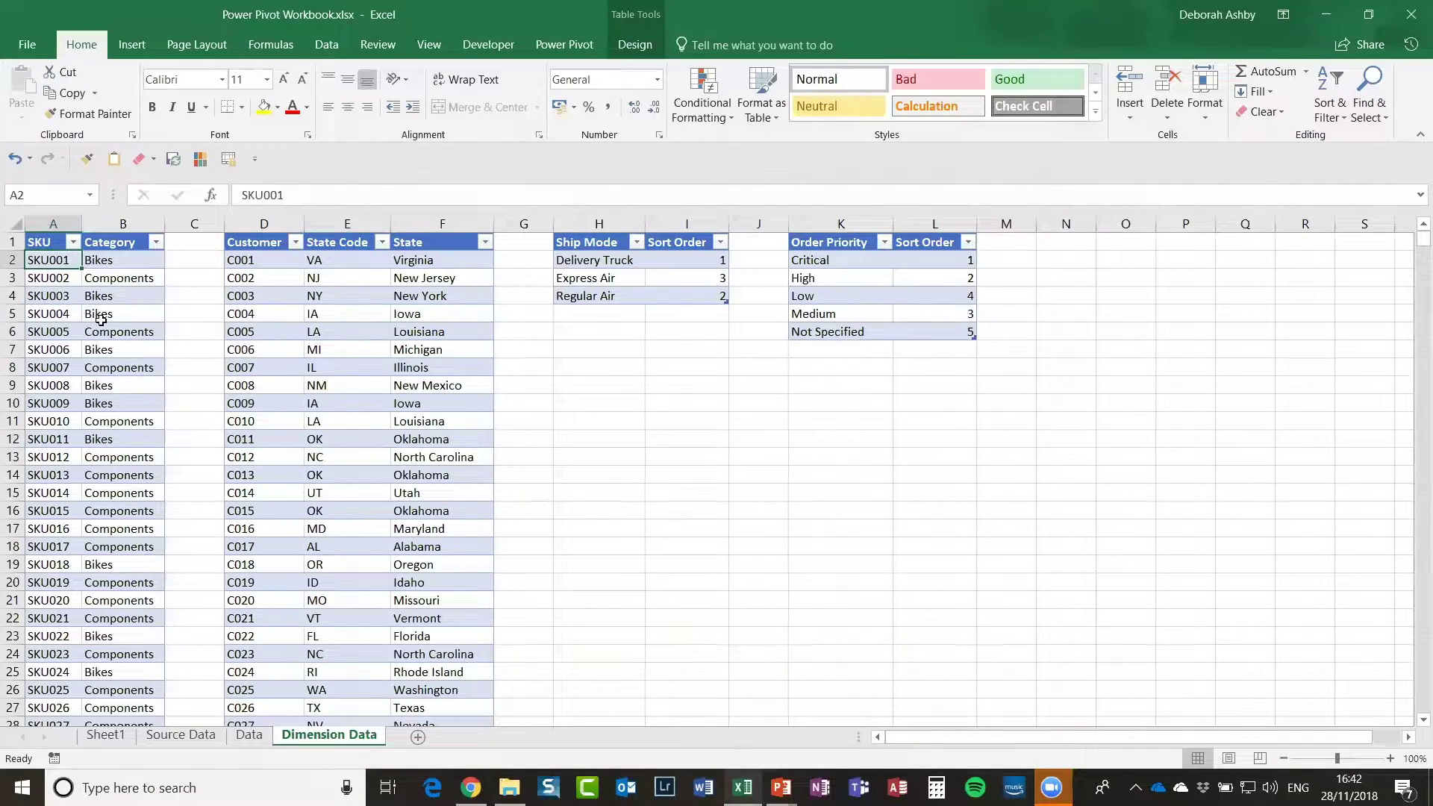
pyautogui.click(291, 291)
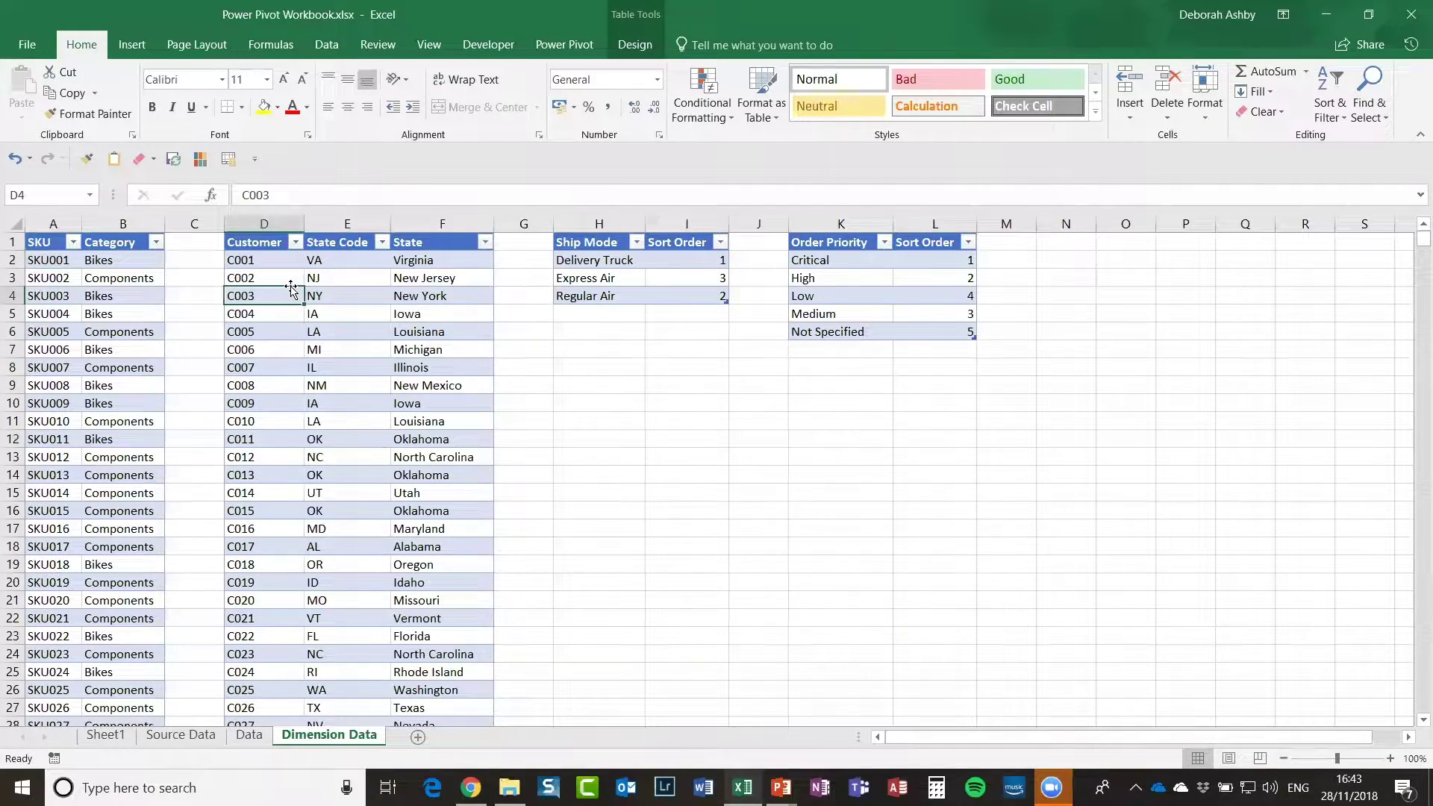
pyautogui.click(618, 285)
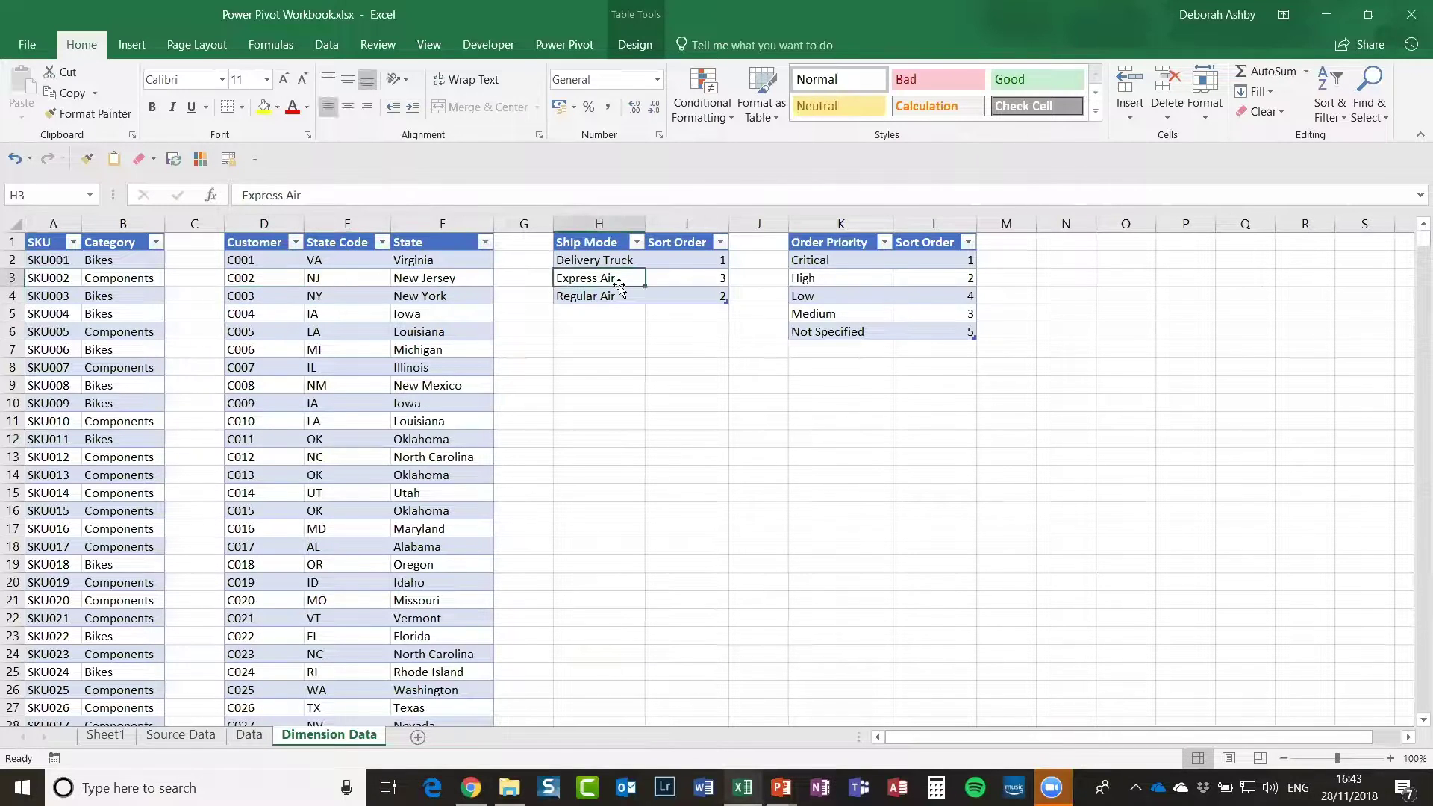
pyautogui.click(855, 281)
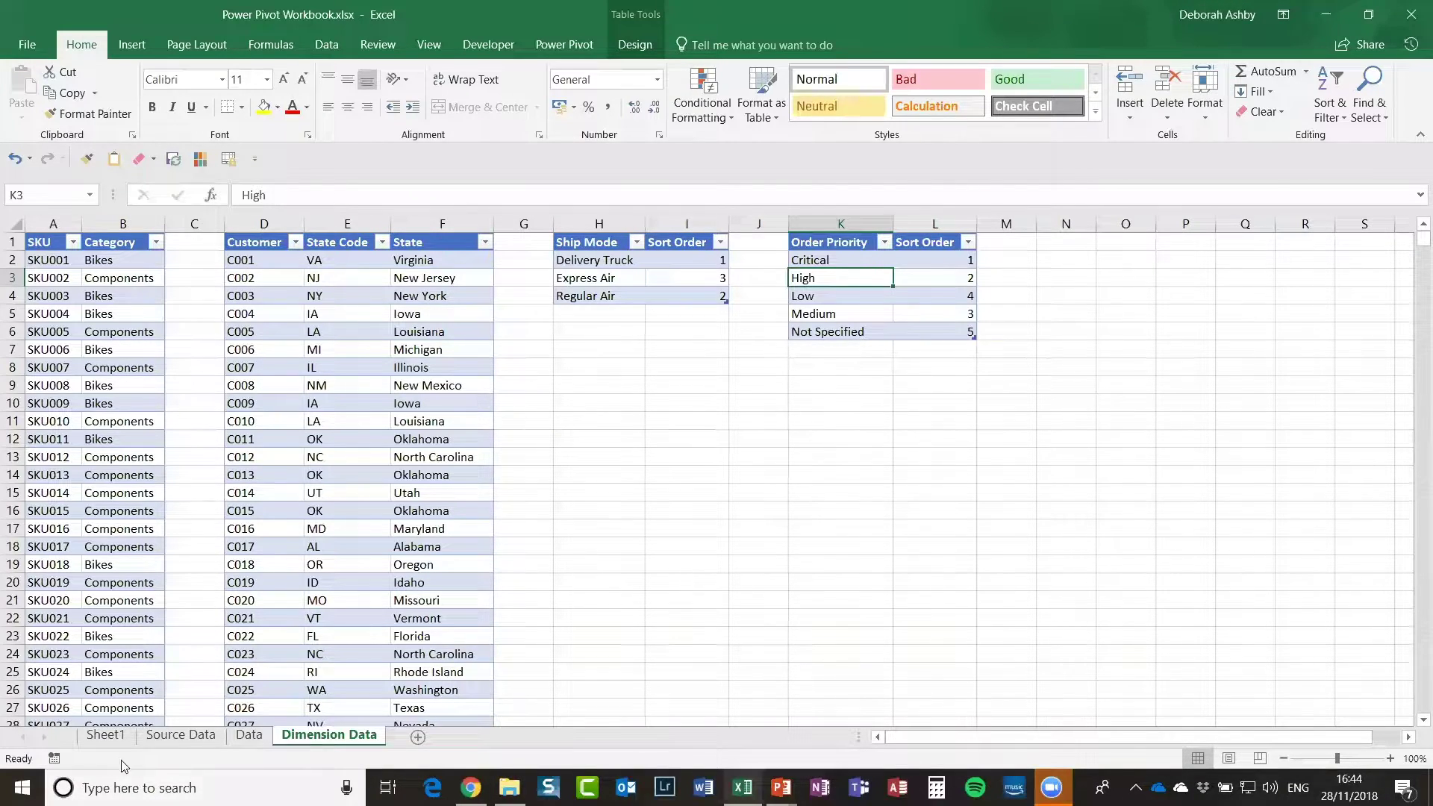
# Step: Delete Sheet1, the worksheet containing the PivotTable
pyautogui.click(114, 738)
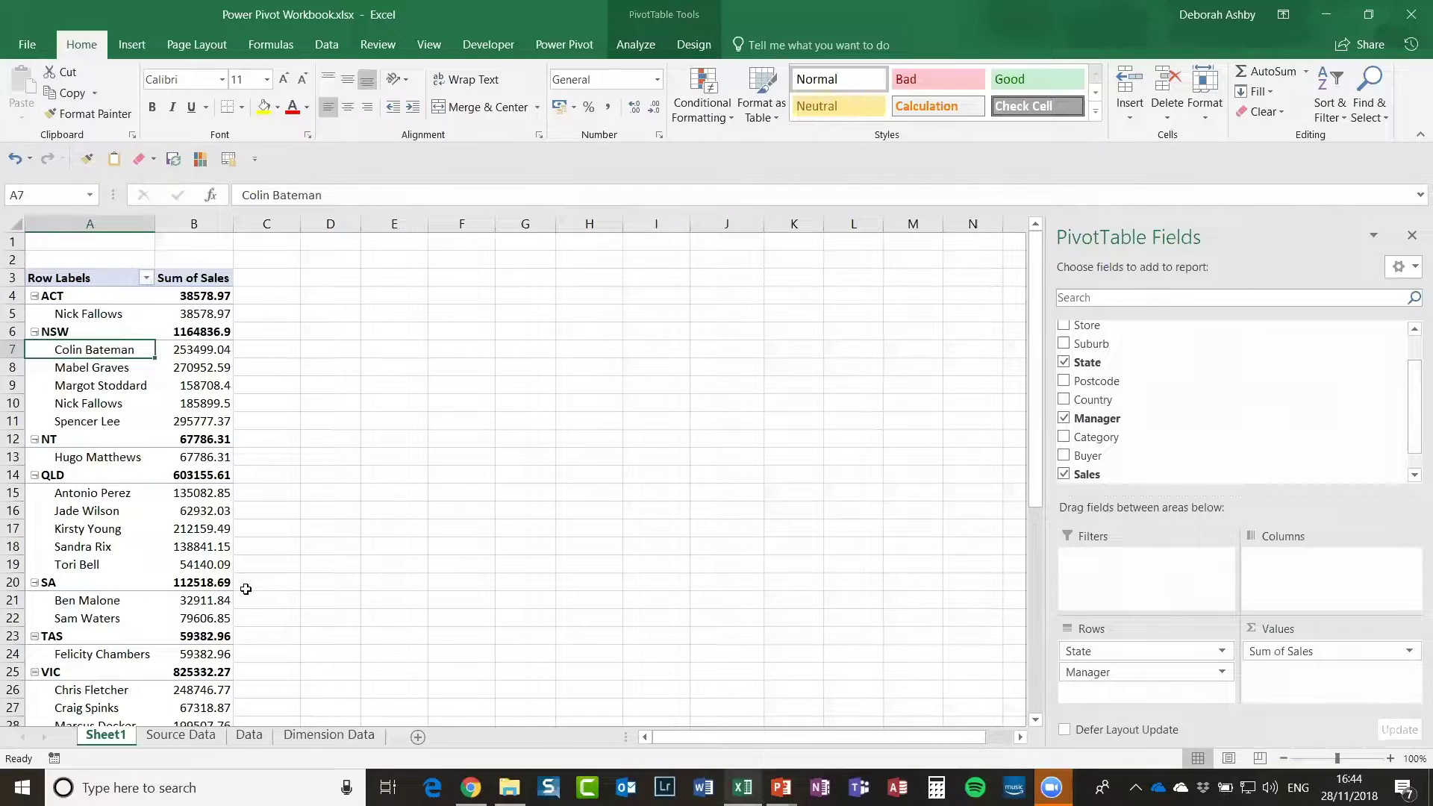
pyautogui.rightClick(114, 739)
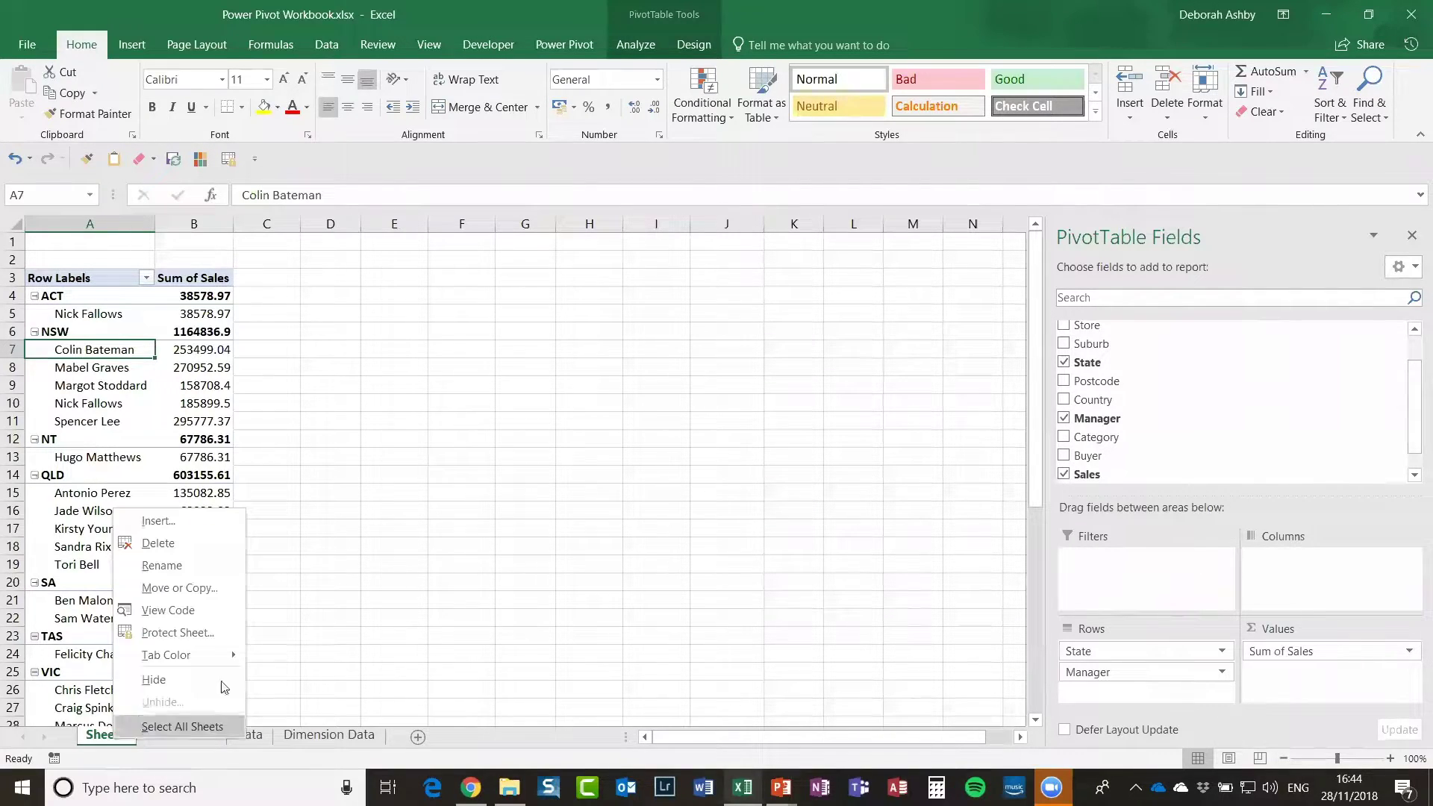
pyautogui.click(182, 540)
pyautogui.click(687, 447)
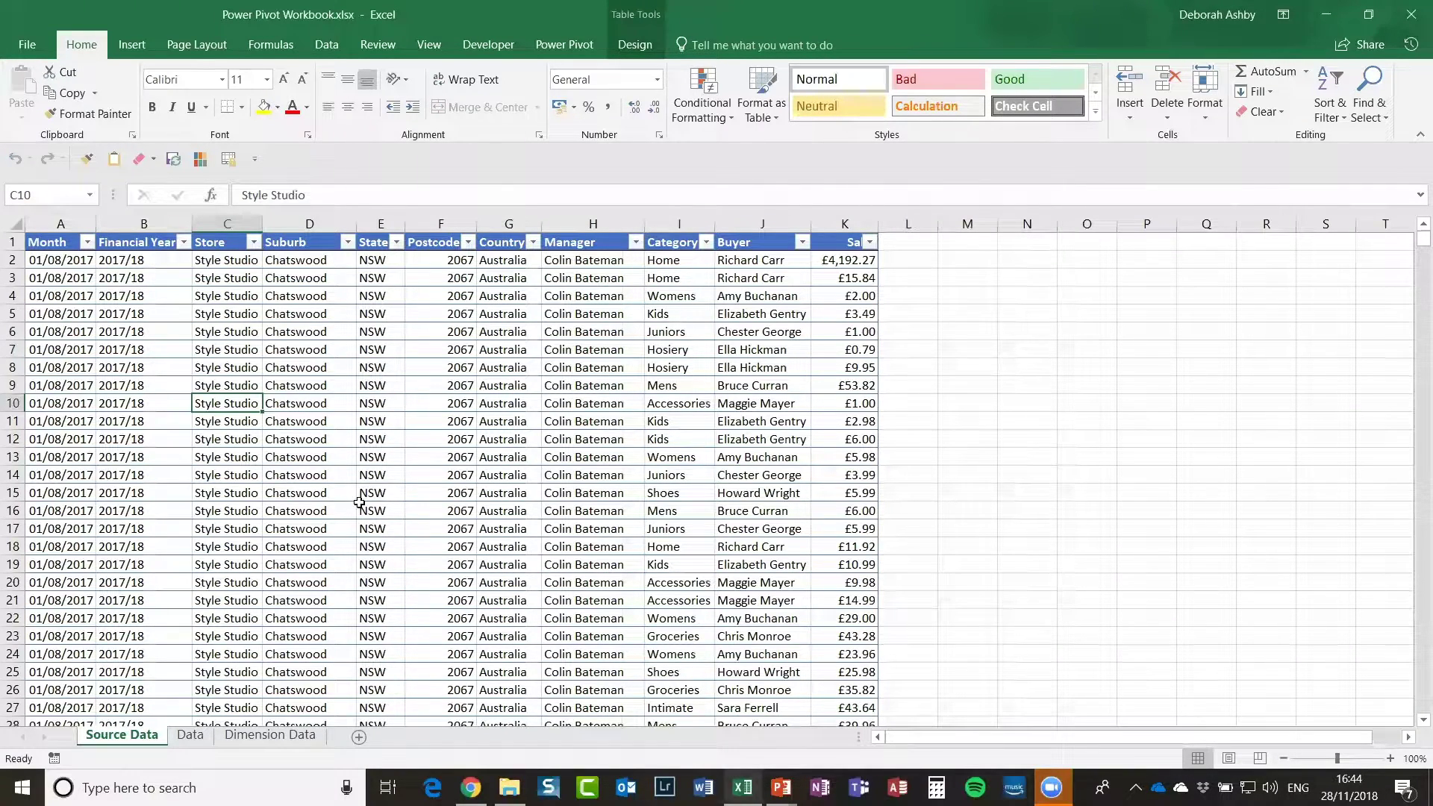
# Step: Examine the external data sources offered by Get Data, including the file types available for import, without importing anything
pyautogui.click(365, 509)
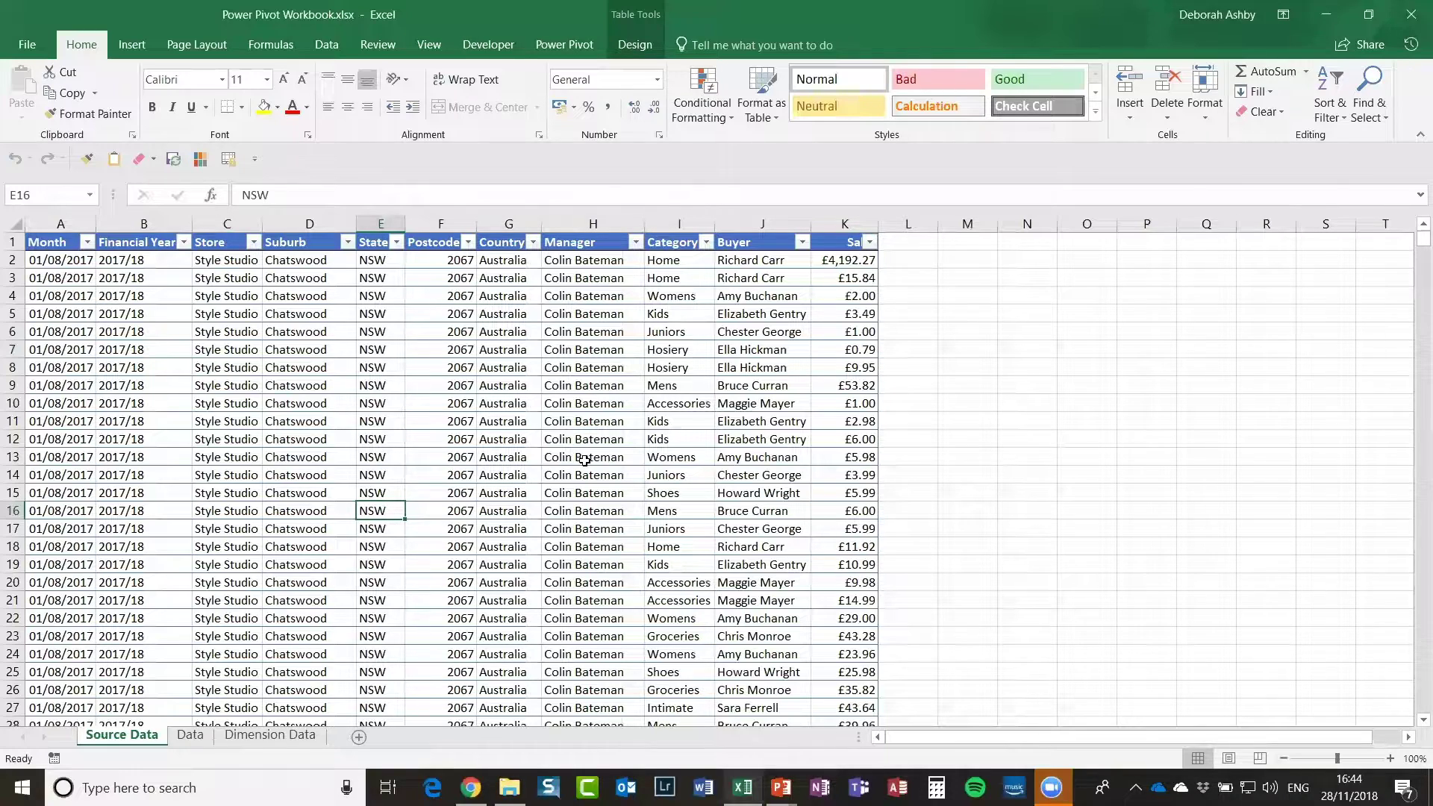
pyautogui.click(330, 47)
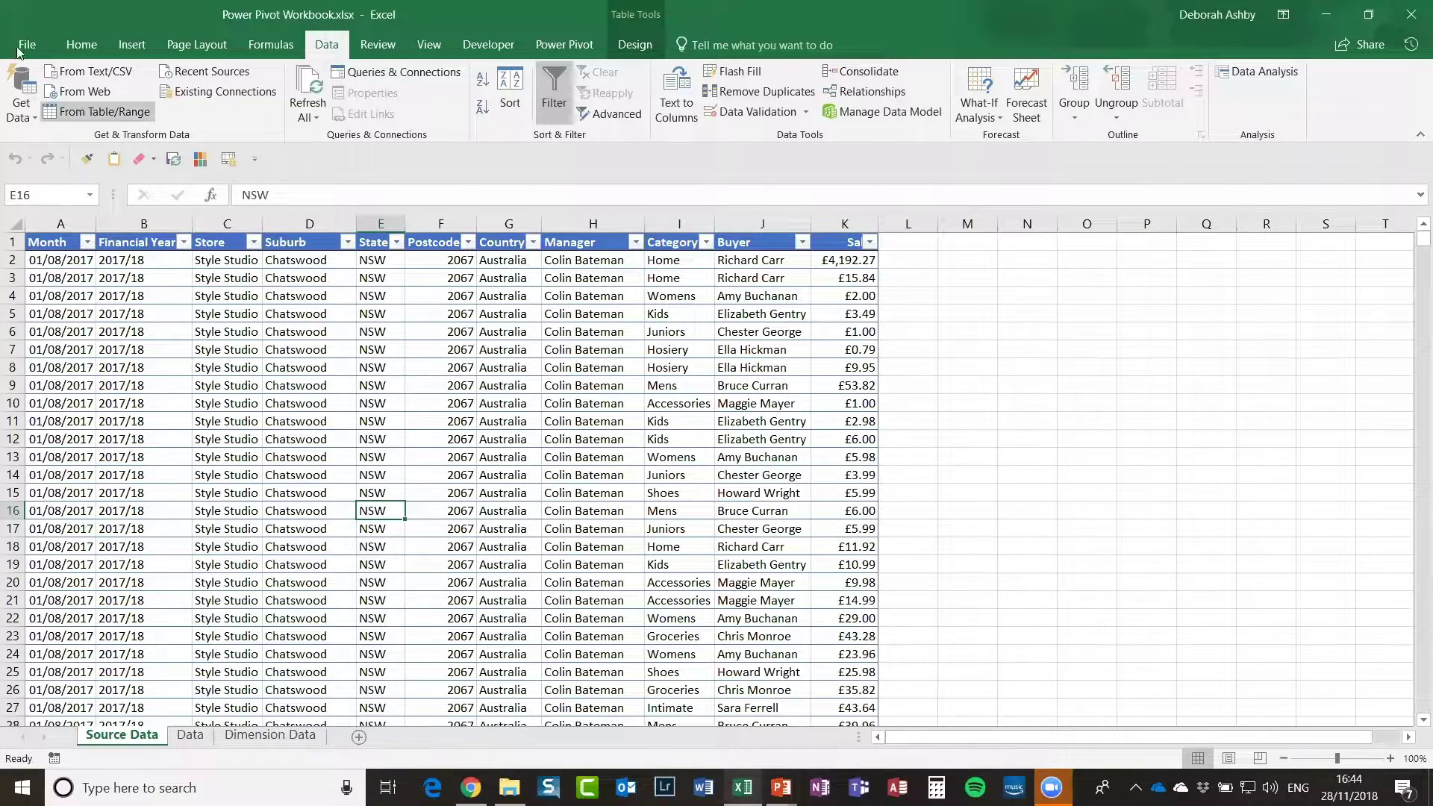
pyautogui.click(30, 107)
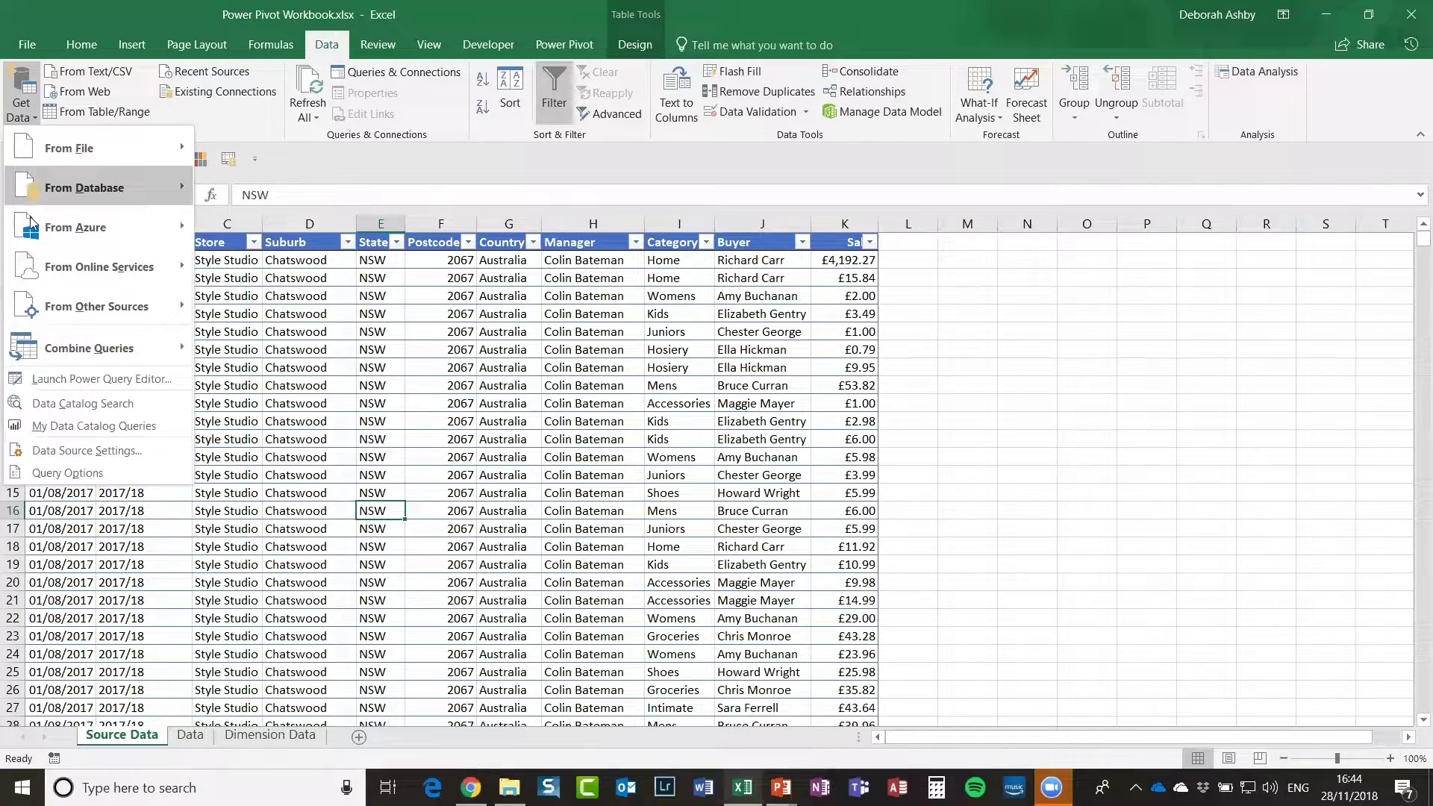
pyautogui.moveTo(66, 162)
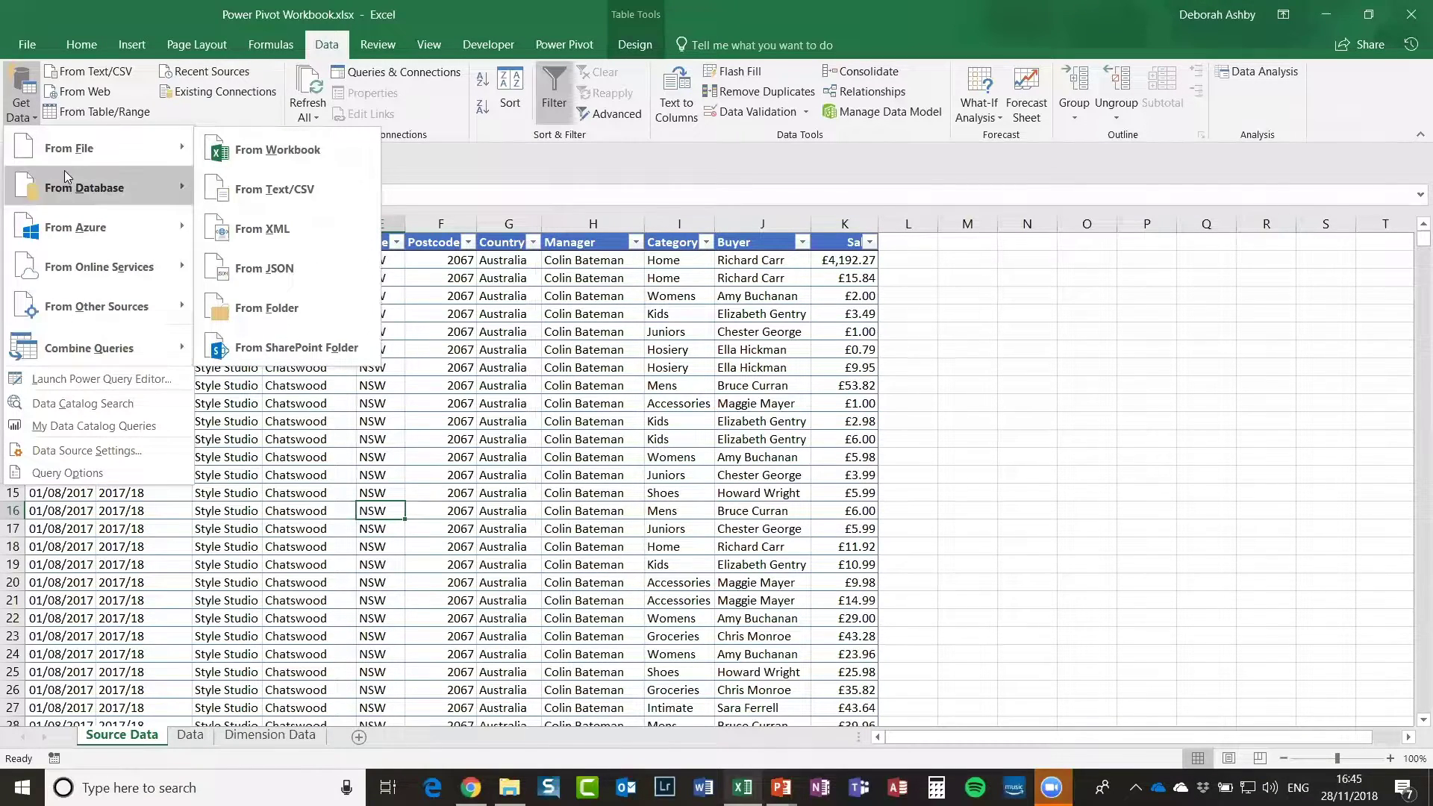
pyautogui.click(33, 112)
pyautogui.click(33, 115)
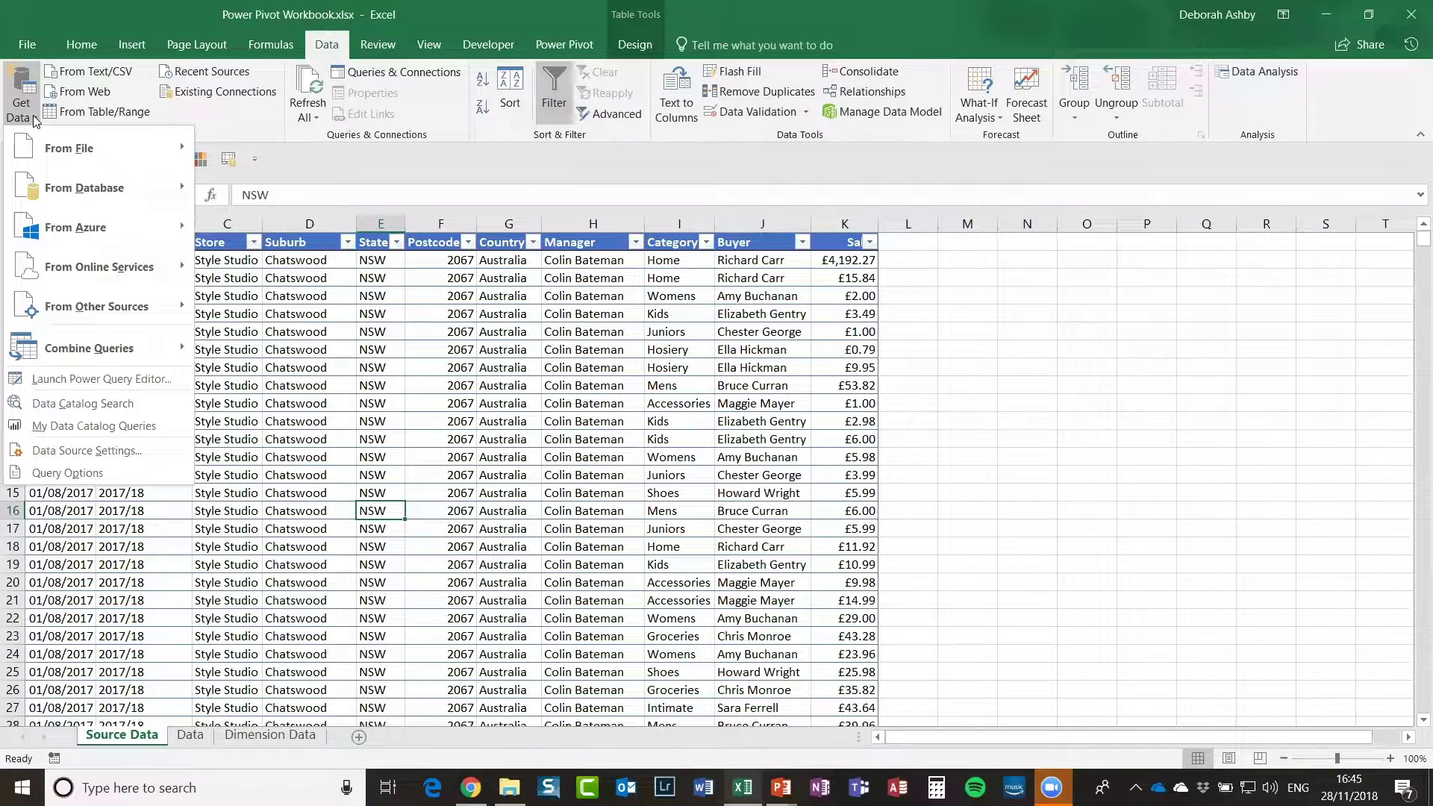
pyautogui.click(82, 12)
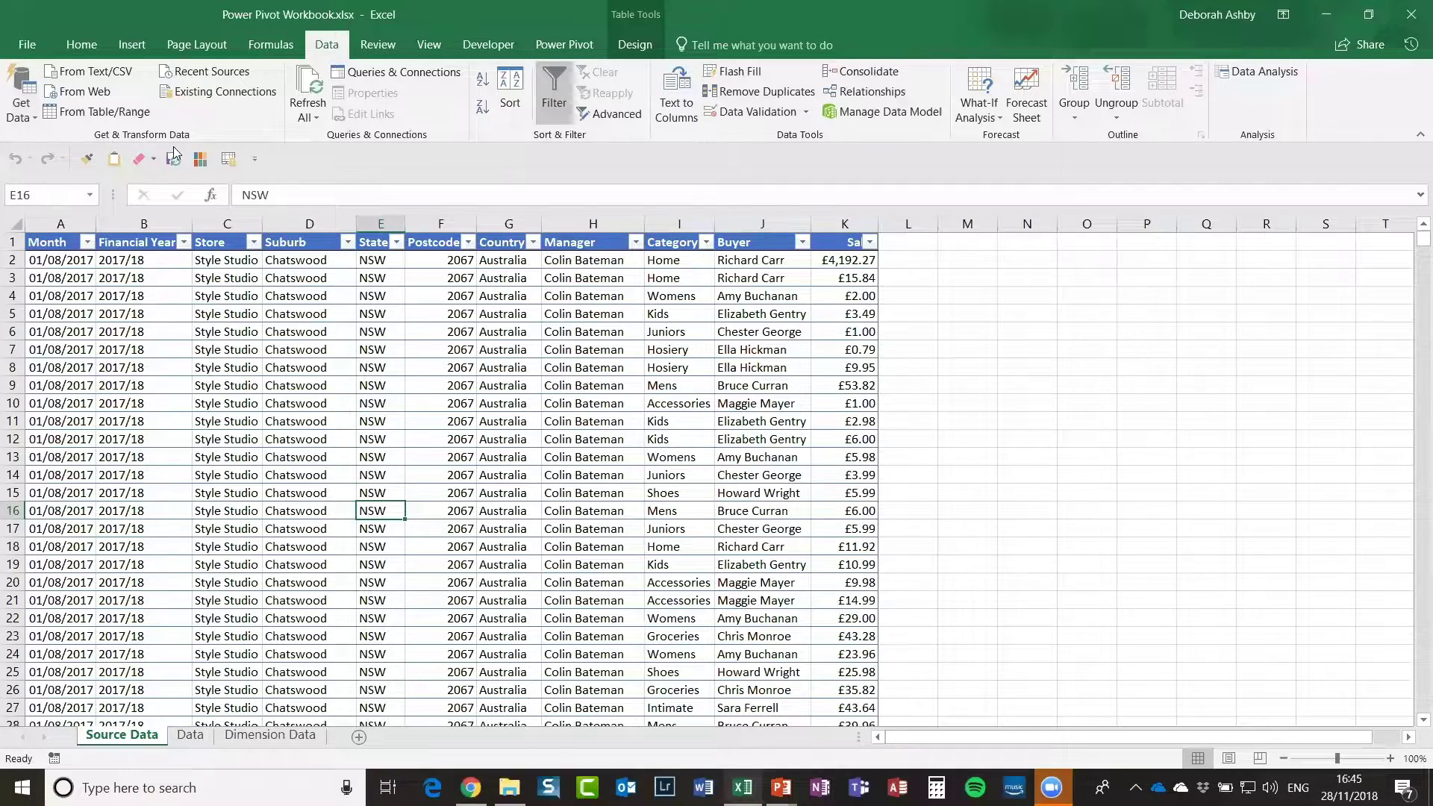
pyautogui.click(30, 118)
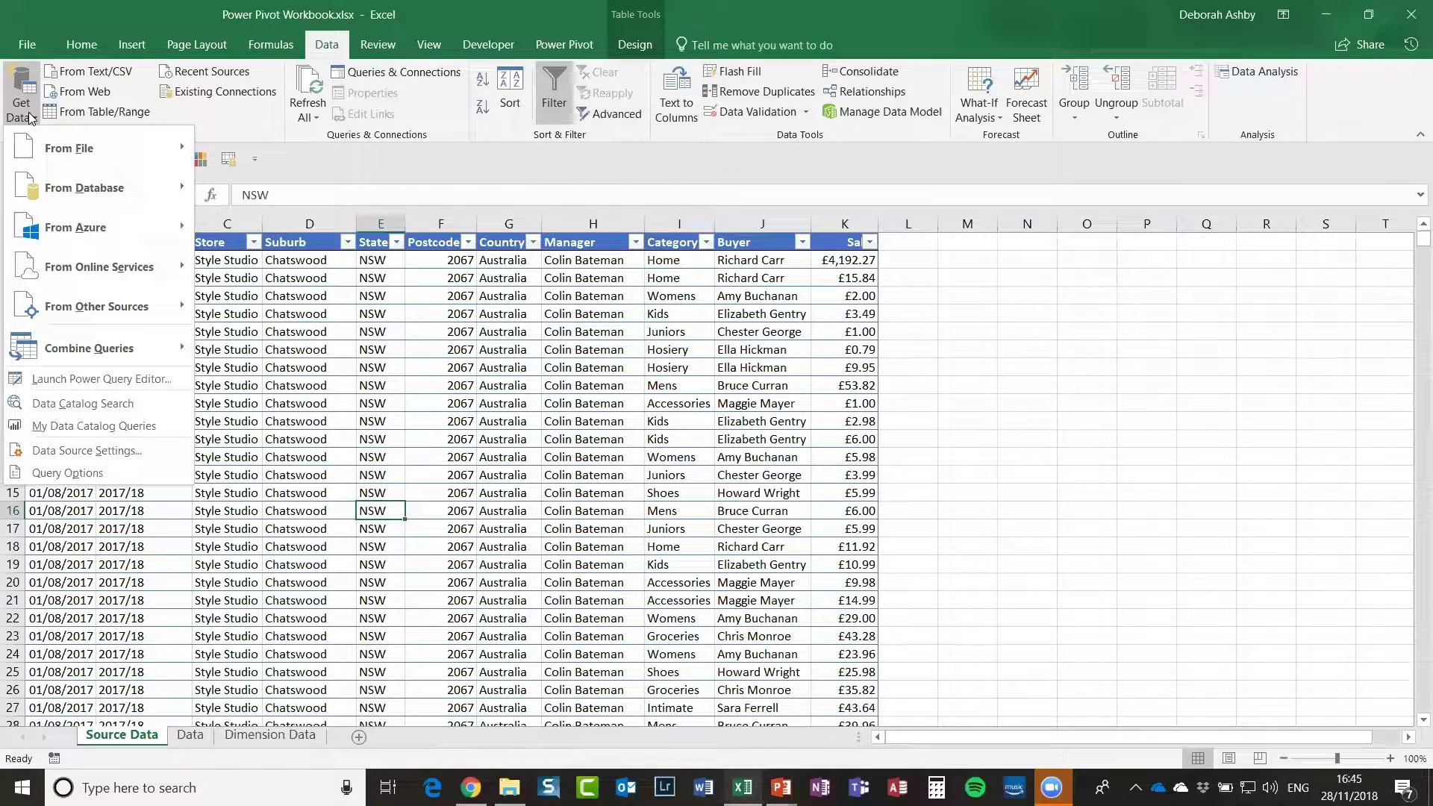
pyautogui.click(1006, 38)
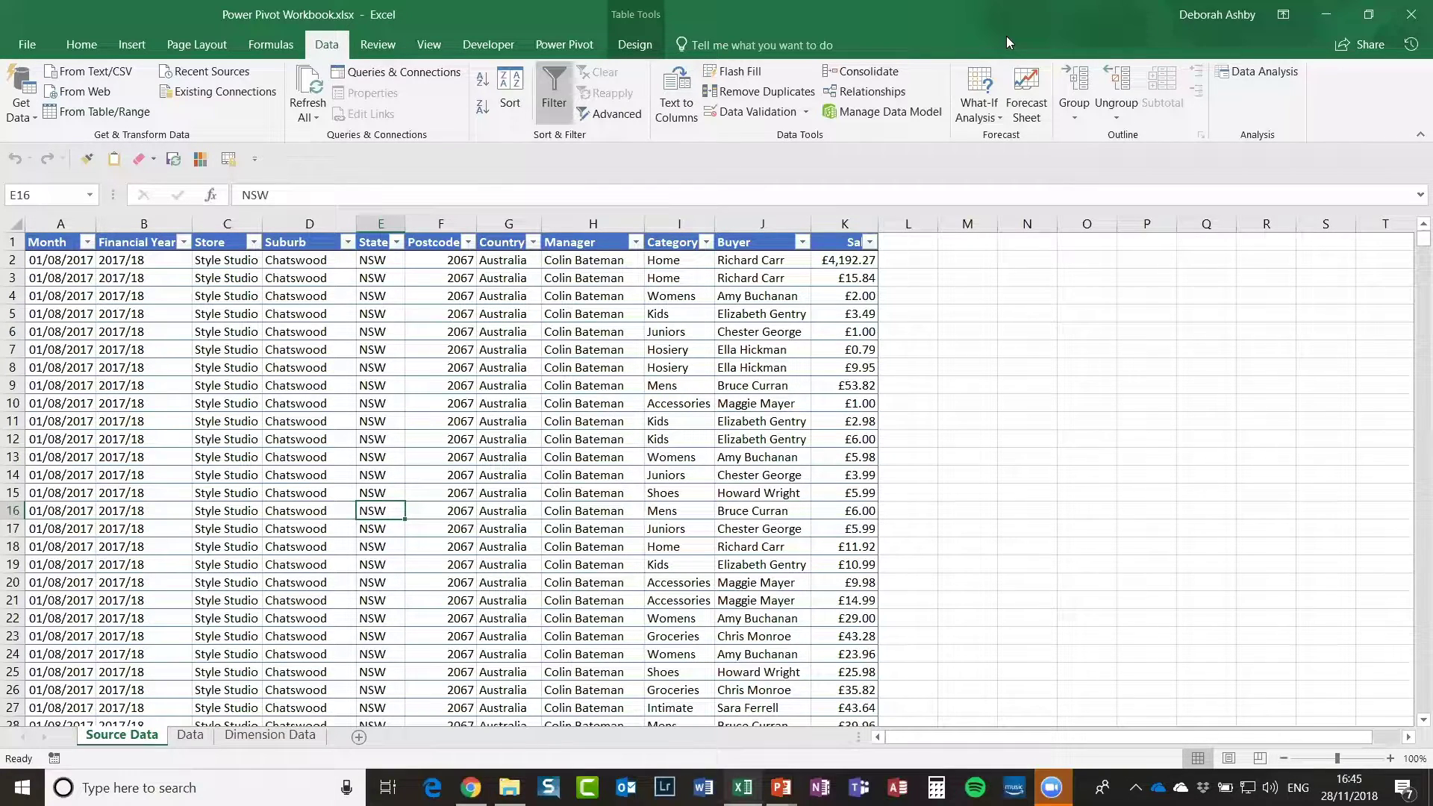
# Step: Check in the Excel options' COM Add-ins list that Microsoft Power Pivot for Excel is enabled, and return to the Source Data sheet
pyautogui.click(561, 48)
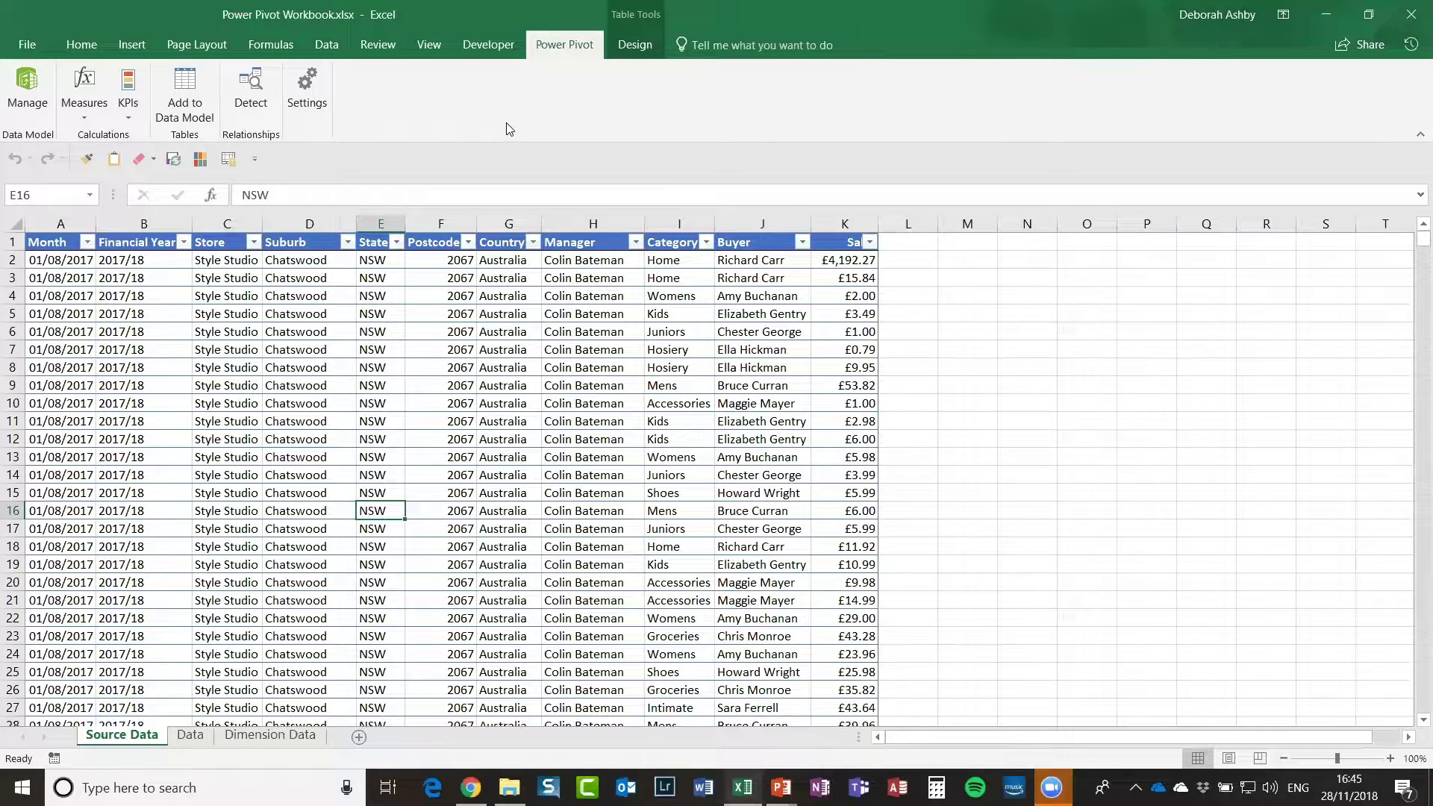
pyautogui.click(27, 46)
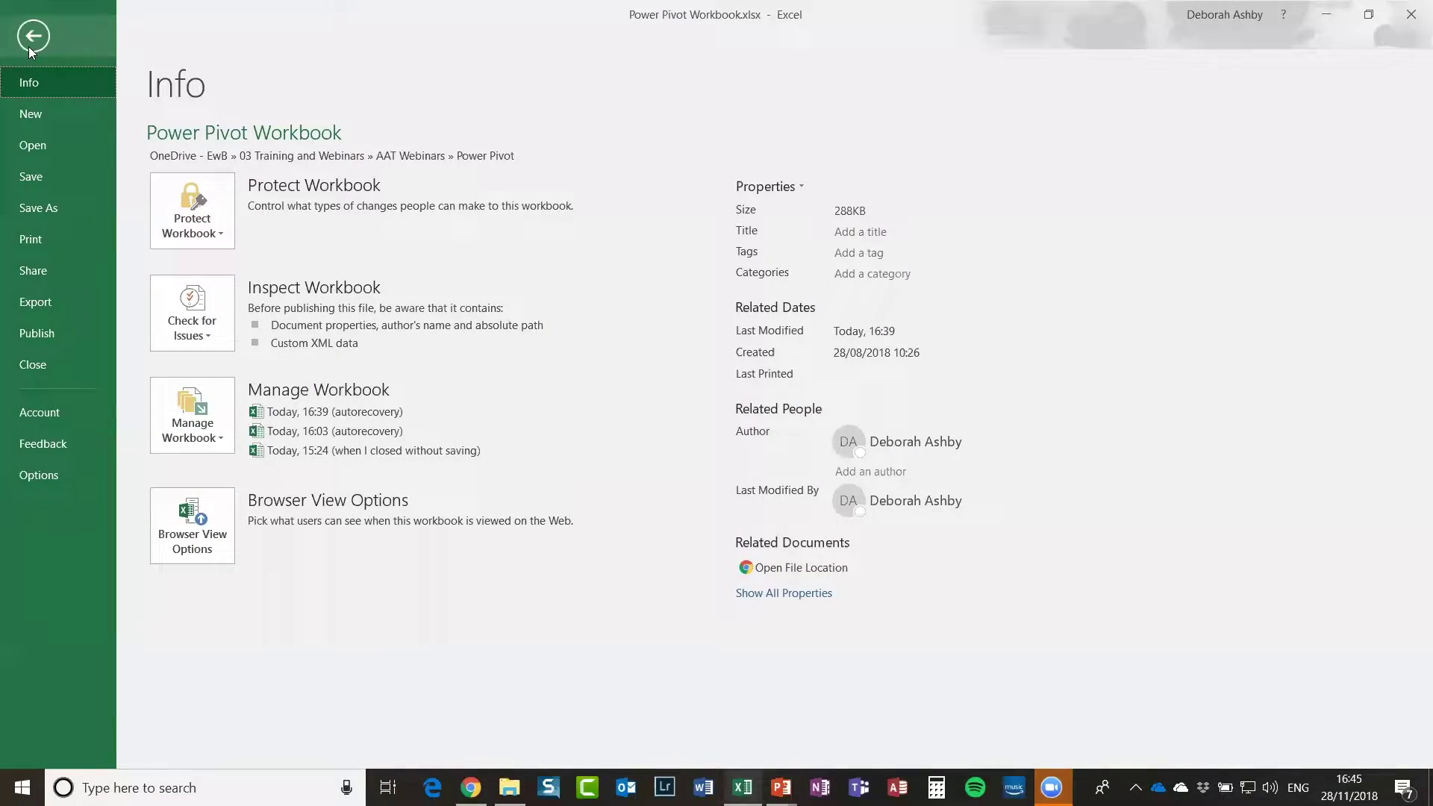
pyautogui.click(42, 476)
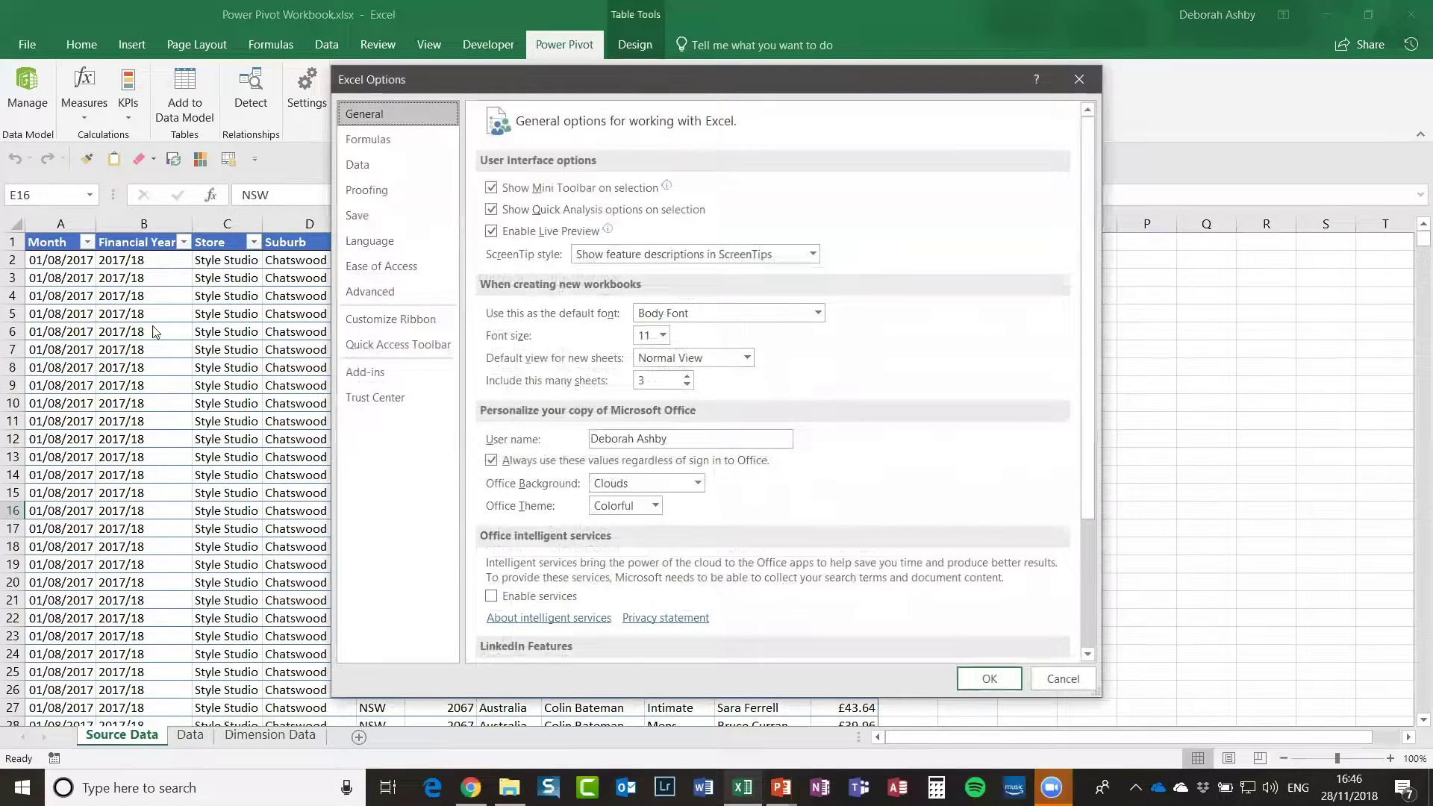
pyautogui.click(402, 372)
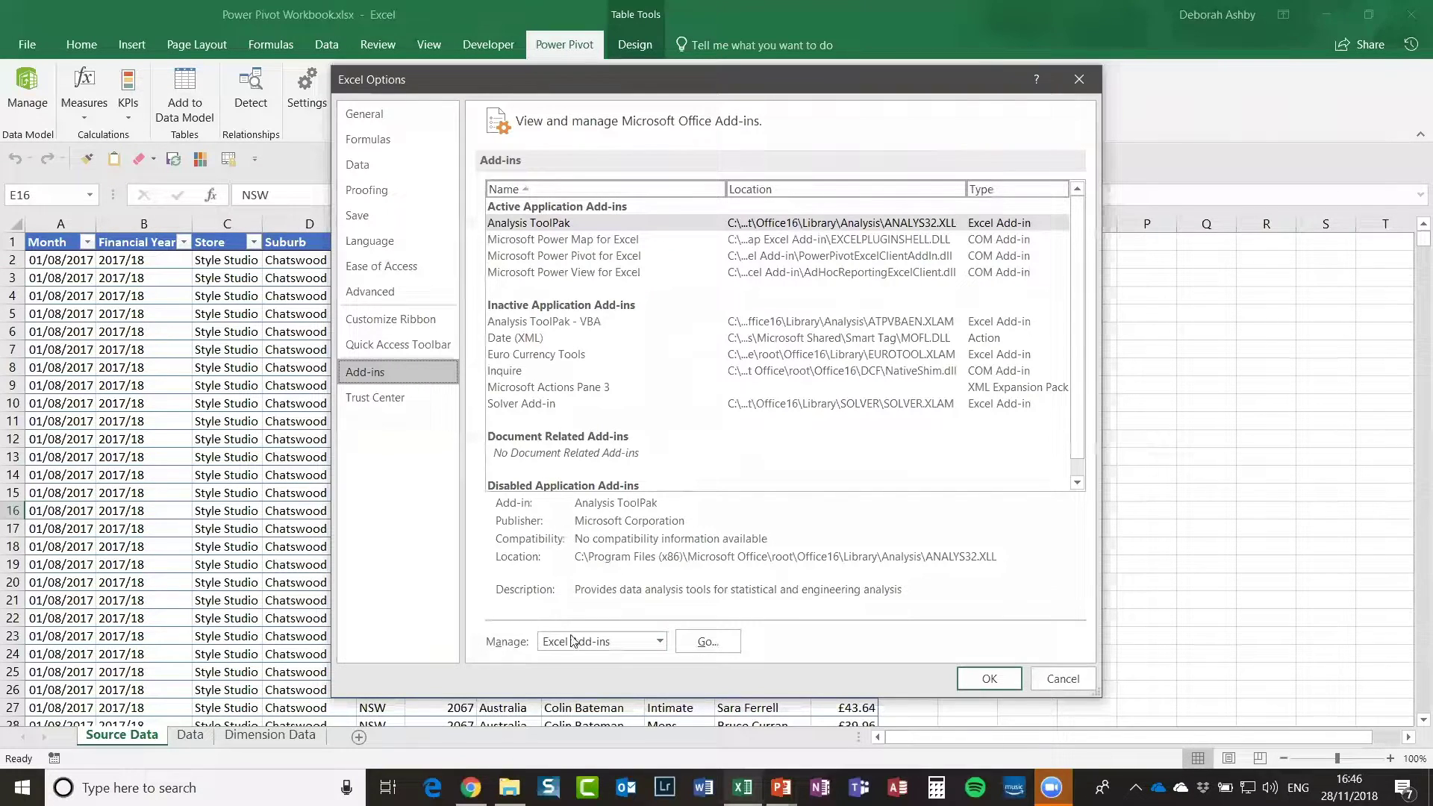
pyautogui.click(659, 641)
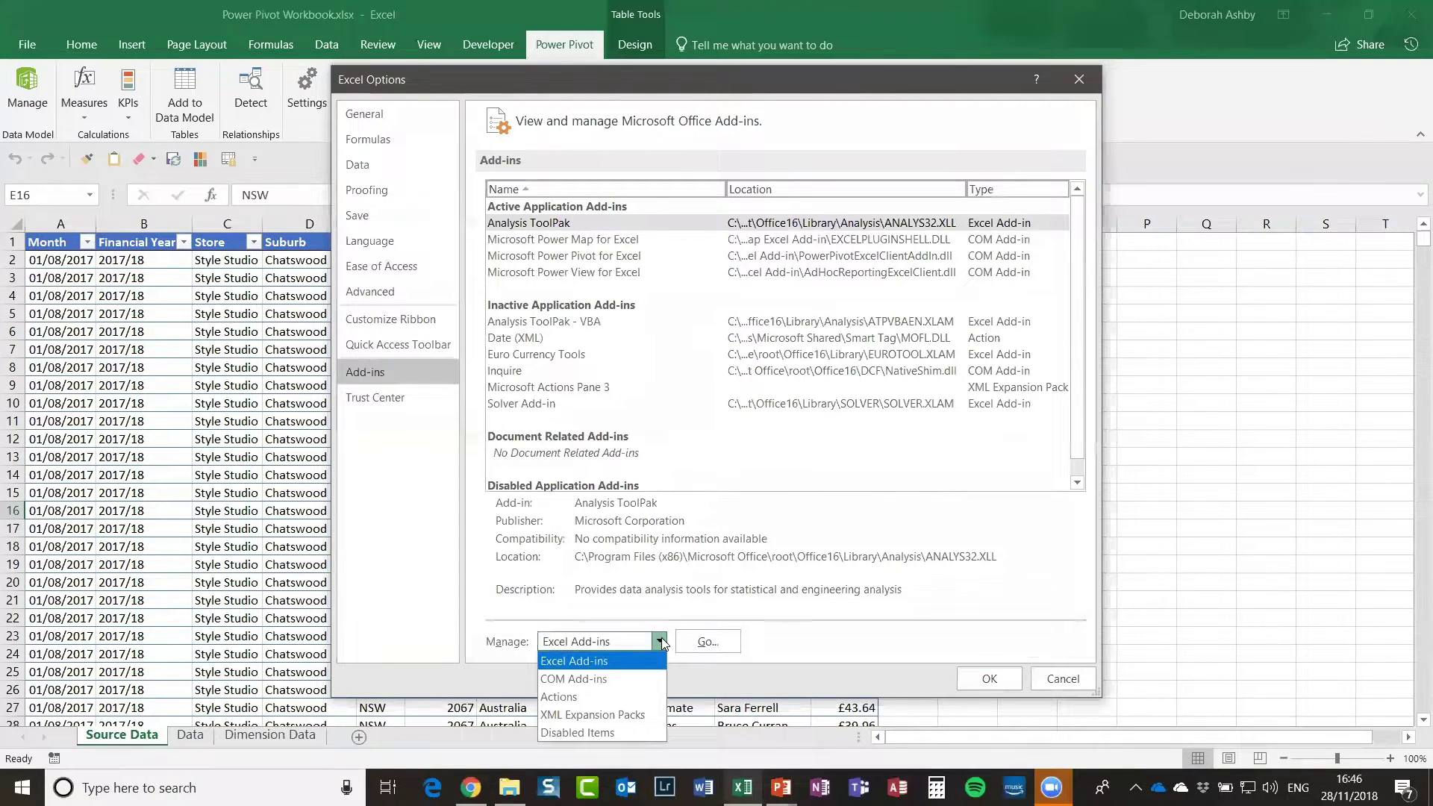
pyautogui.click(565, 680)
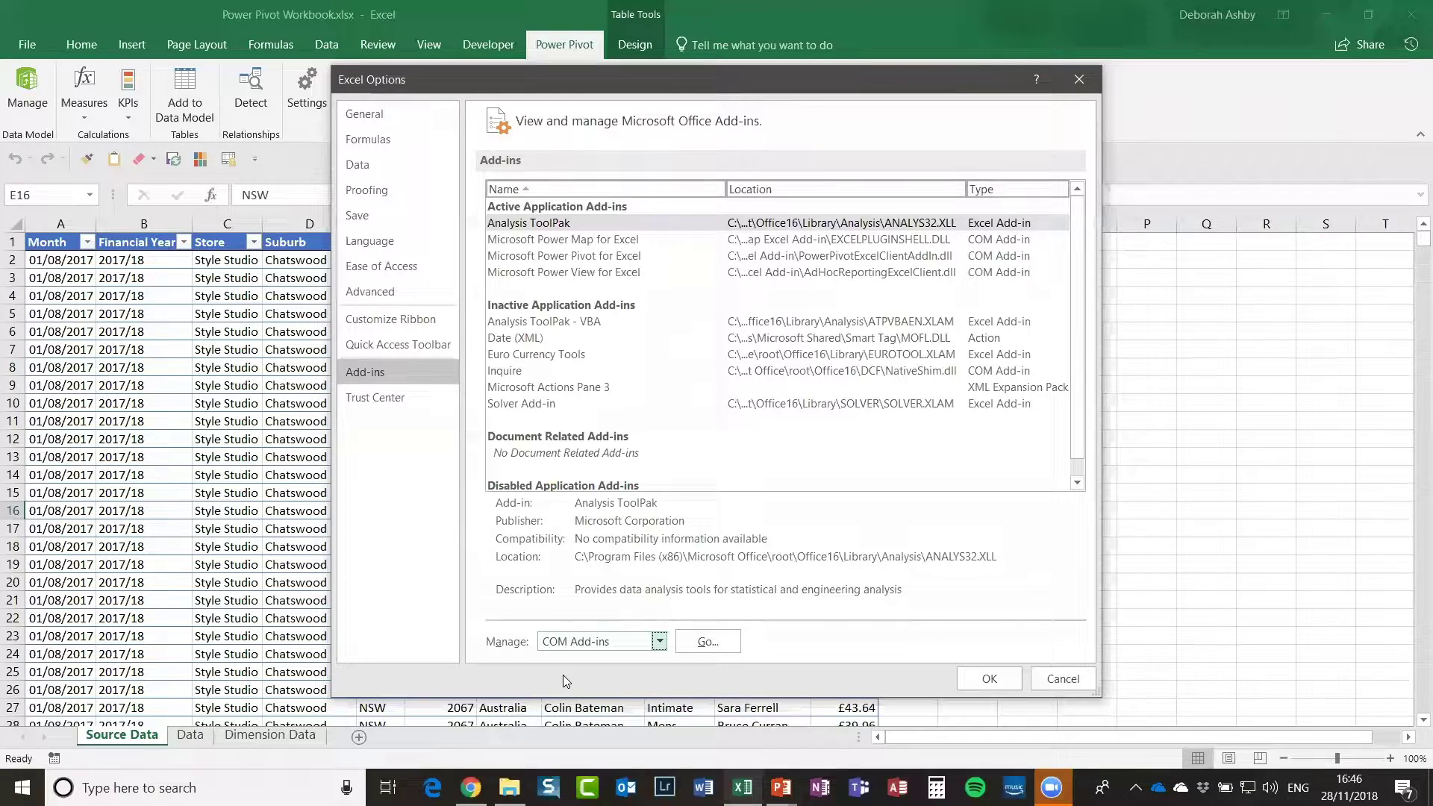
pyautogui.click(705, 641)
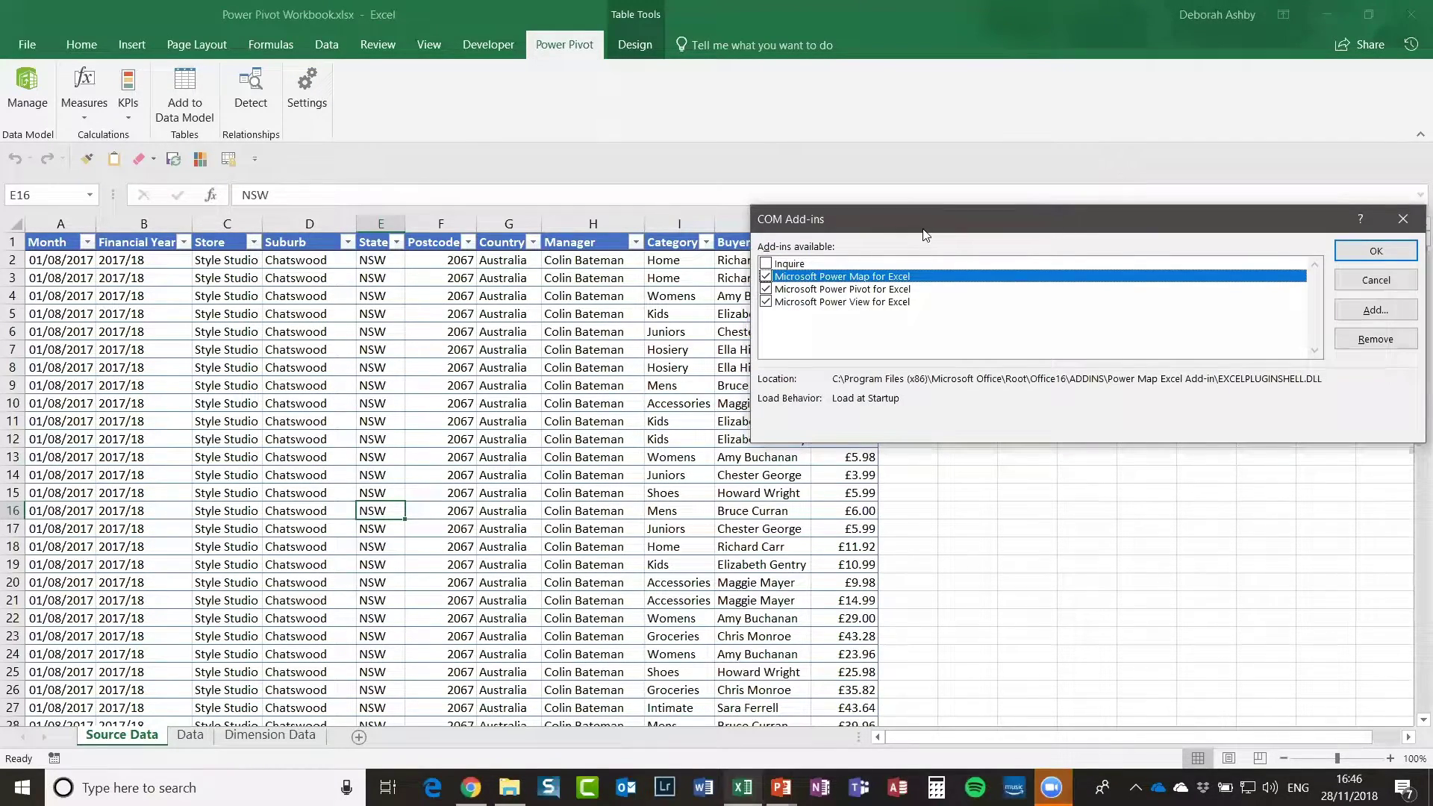
pyautogui.moveTo(923, 224); pyautogui.dragTo(538, 201)
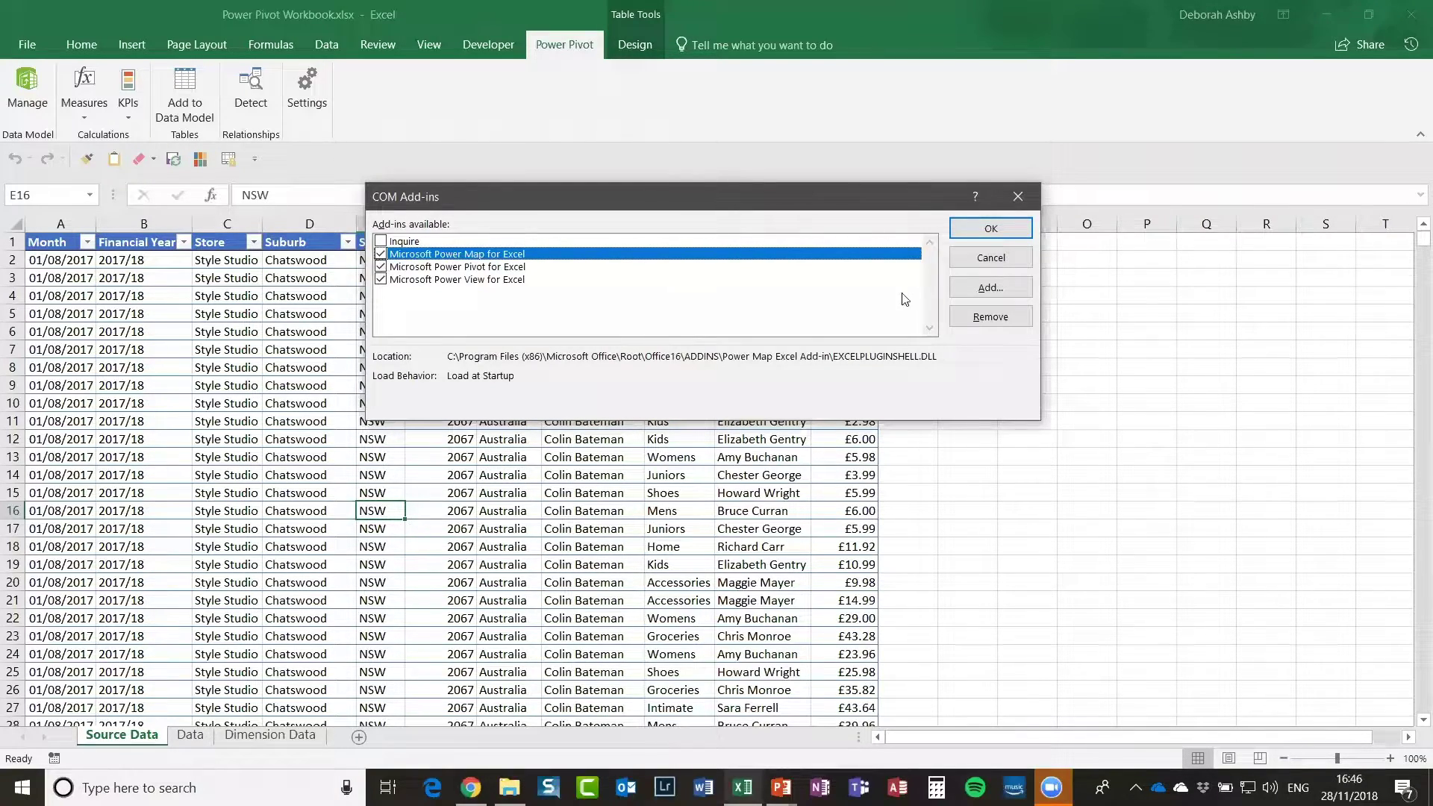
pyautogui.click(991, 228)
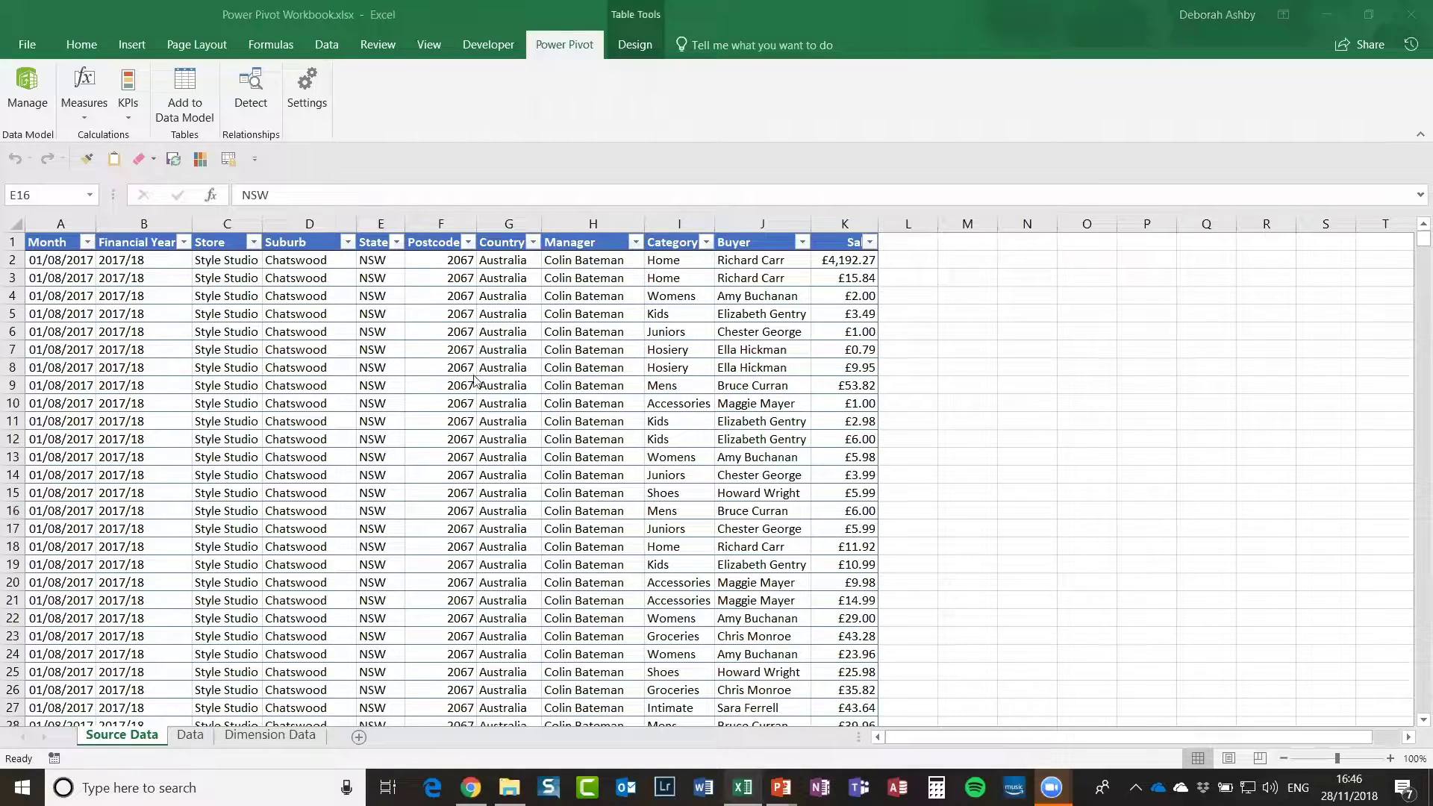
pyautogui.click(468, 439)
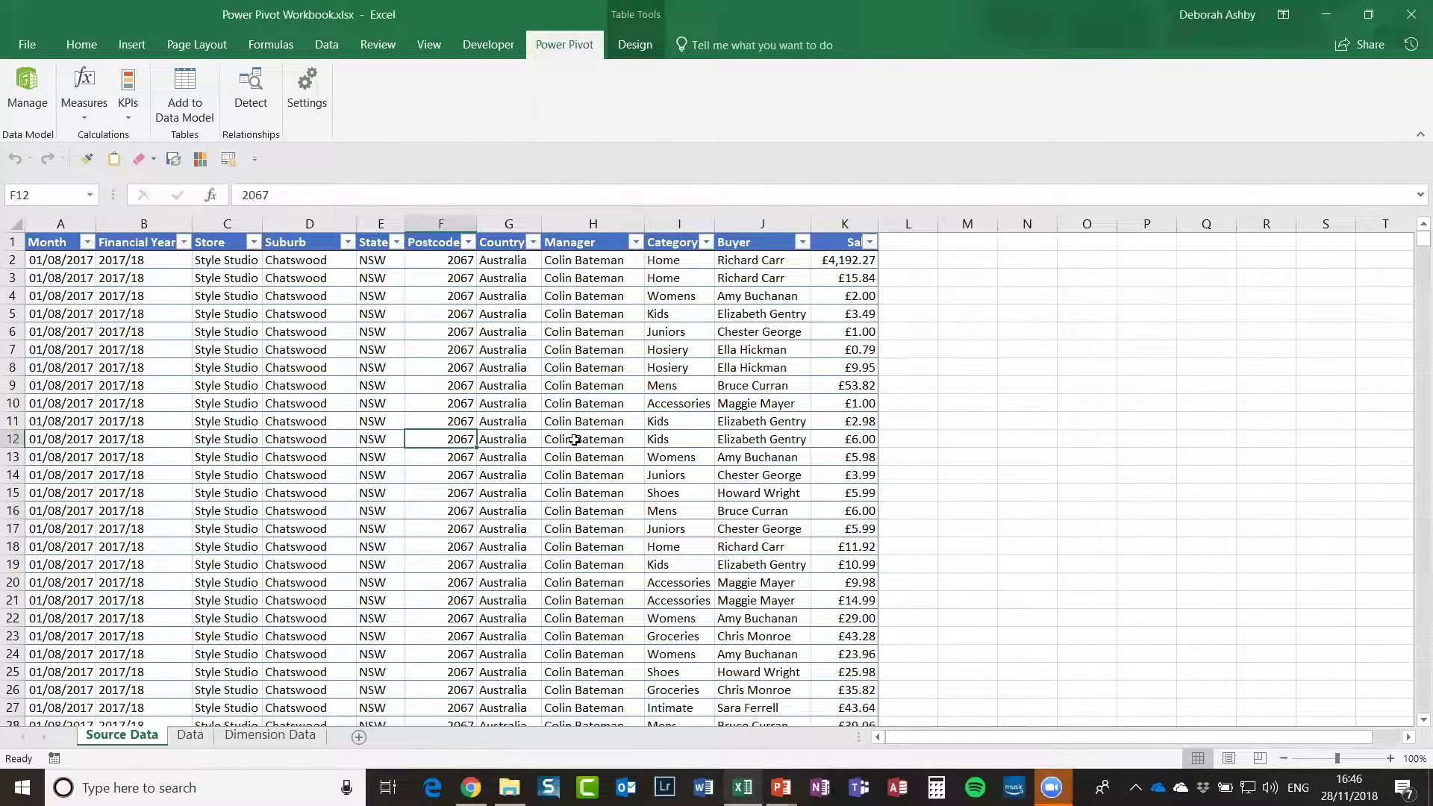
# Step: Insert a blank worksheet directly after the Source Data sheet
pyautogui.click(550, 403)
pyautogui.click(528, 361)
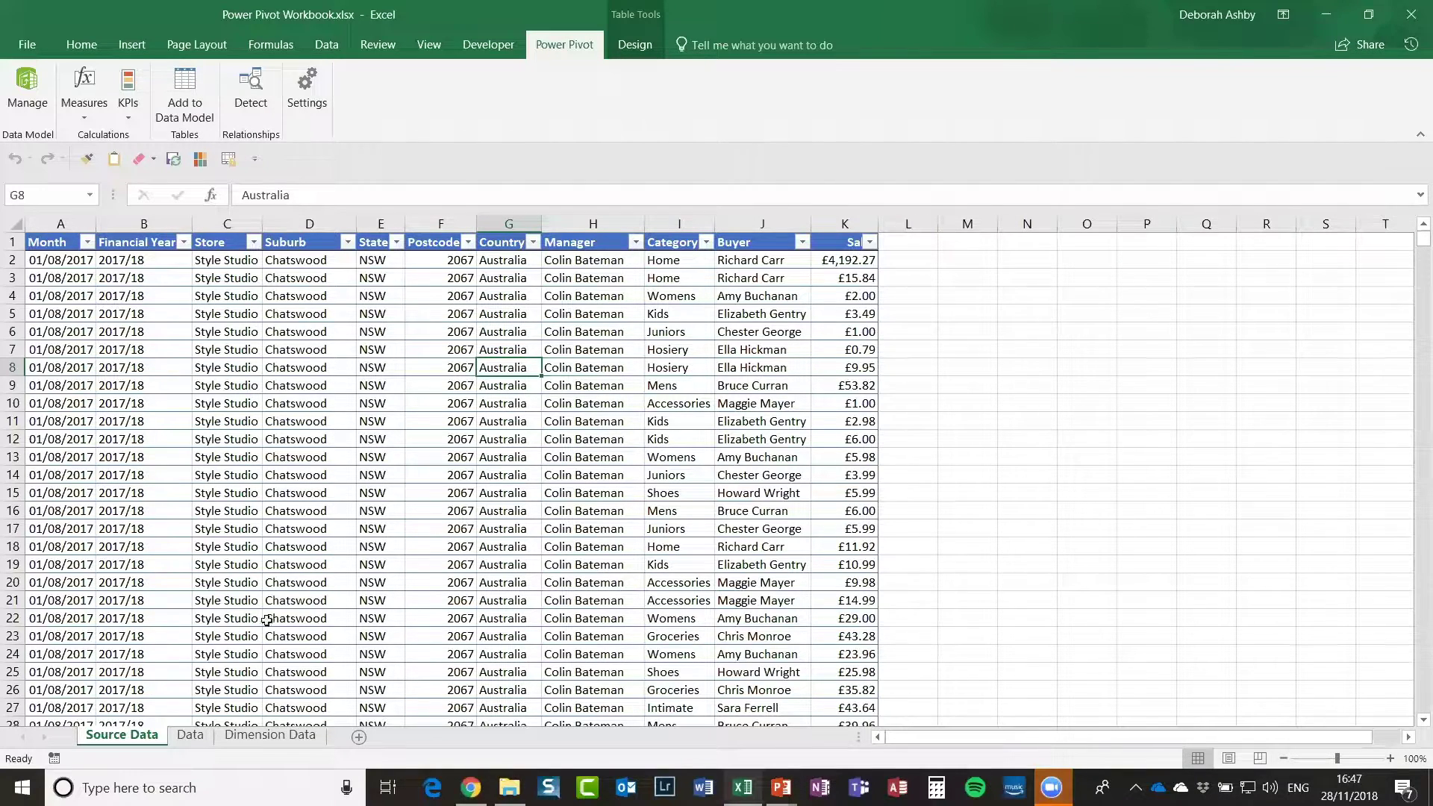
pyautogui.click(373, 598)
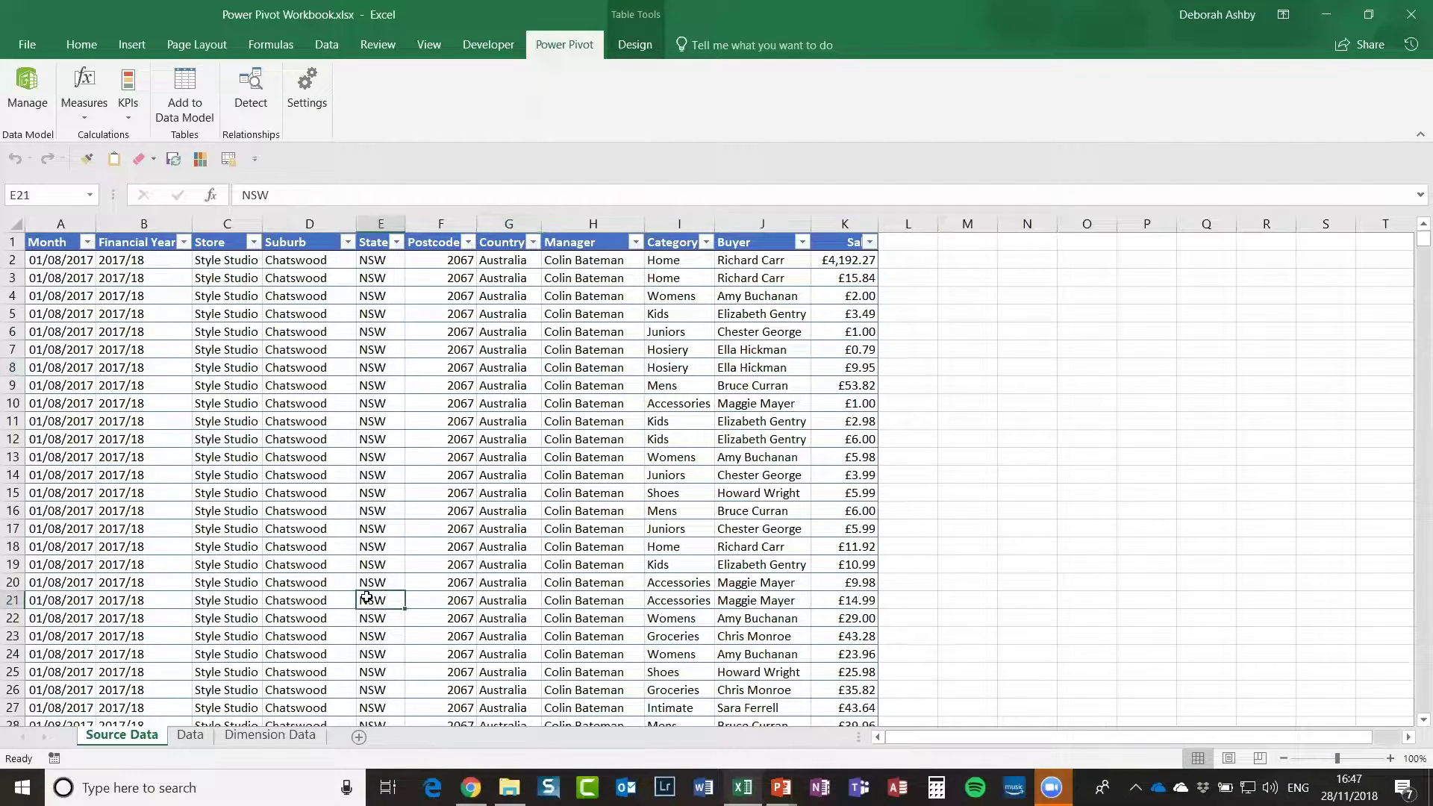
pyautogui.click(360, 738)
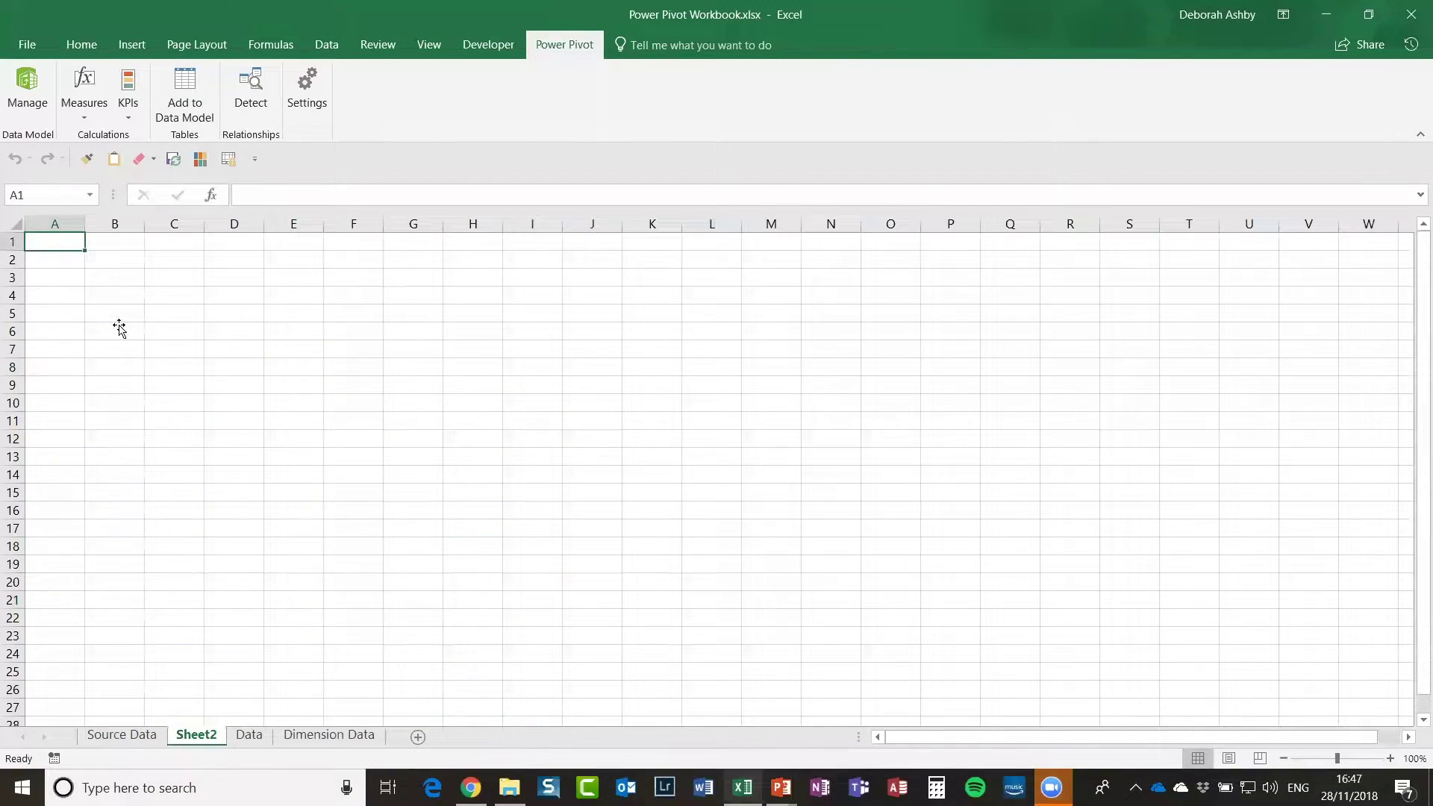
pyautogui.click(118, 328)
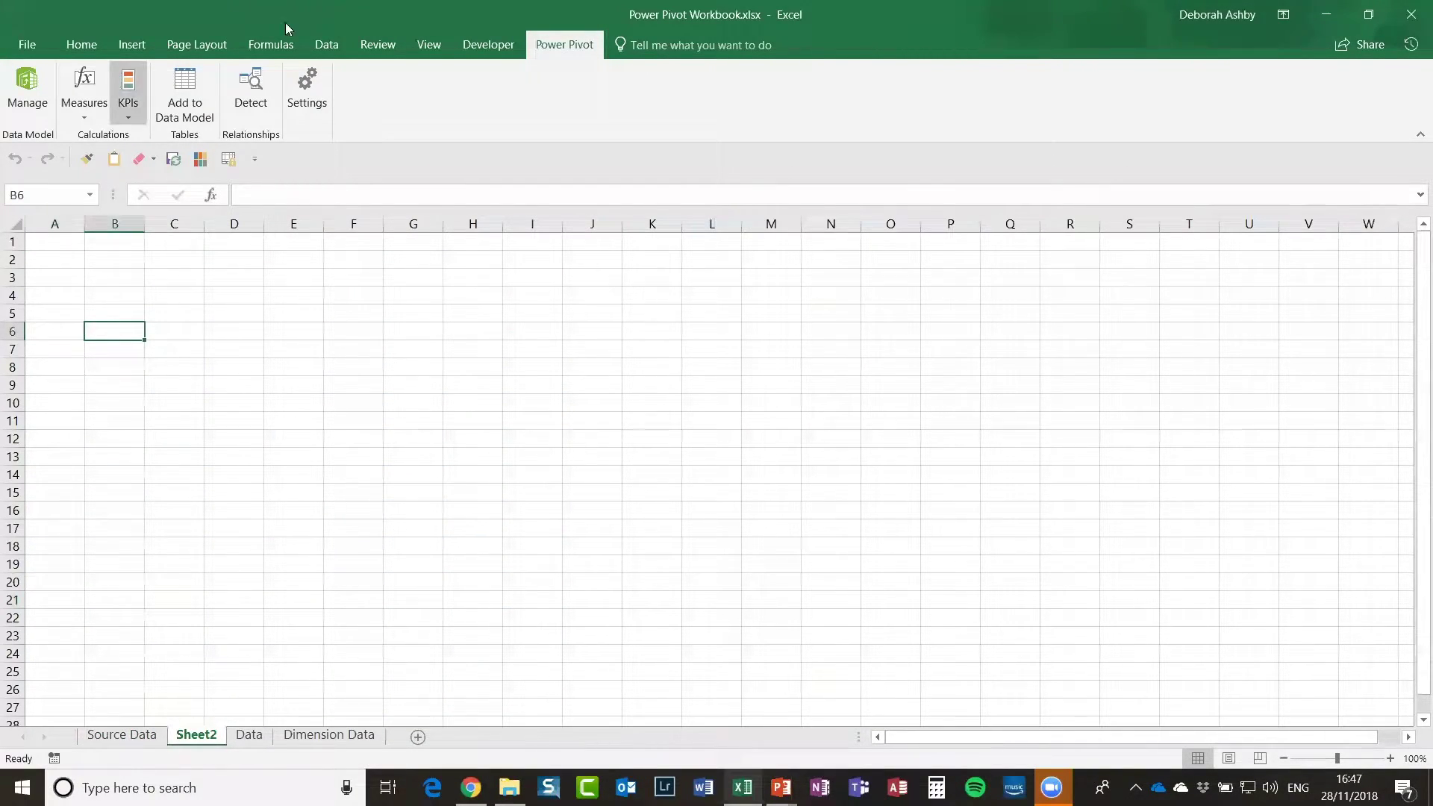
# Step: Switch to File Explorer, copy the path of the Data folder holding the sales_2014, sales_2015 and sales_2016 CSV files, and return to the workbook
pyautogui.click(328, 46)
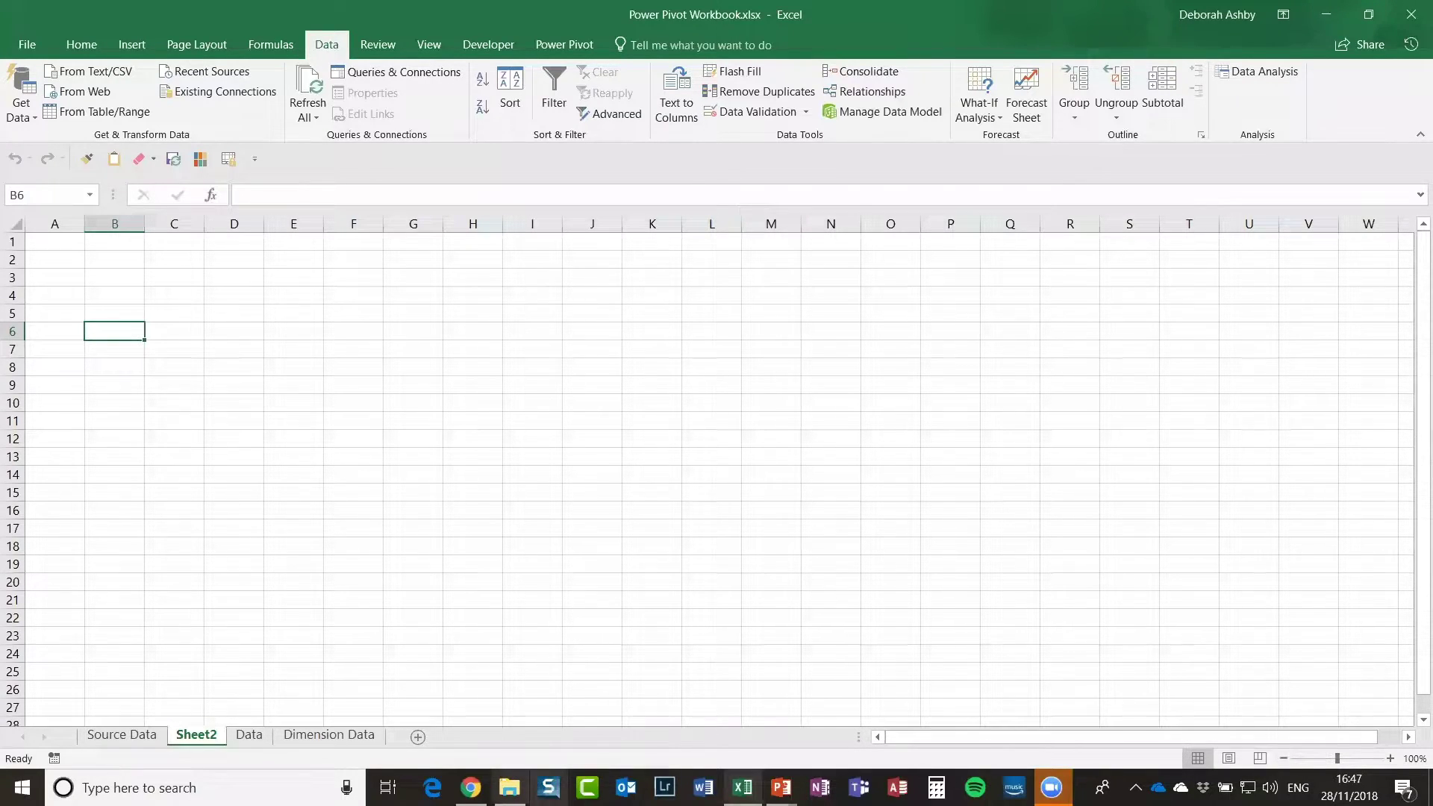
pyautogui.click(509, 787)
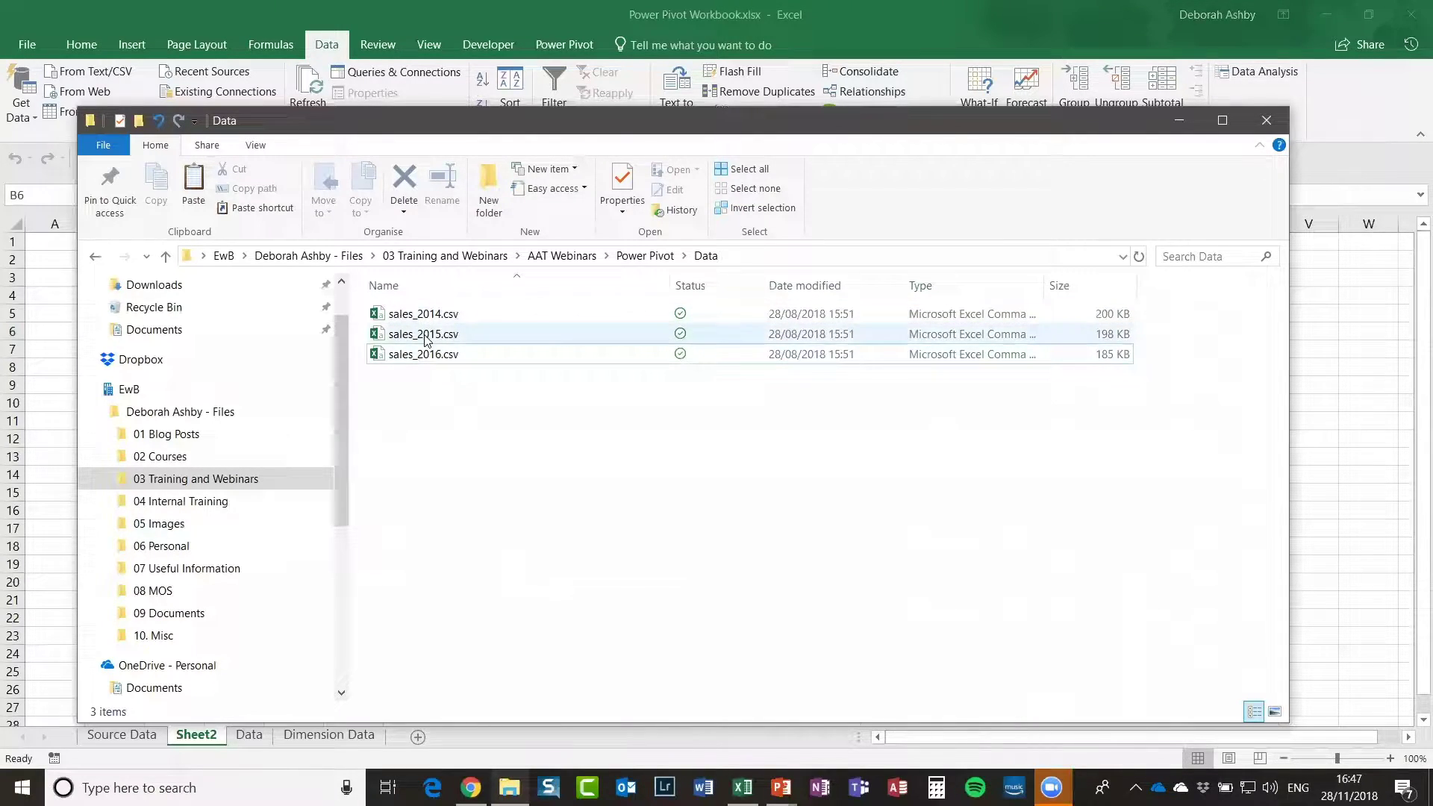
pyautogui.click(451, 356)
pyautogui.click(467, 448)
pyautogui.click(856, 259)
pyautogui.hotkey('ctrl', 'c')
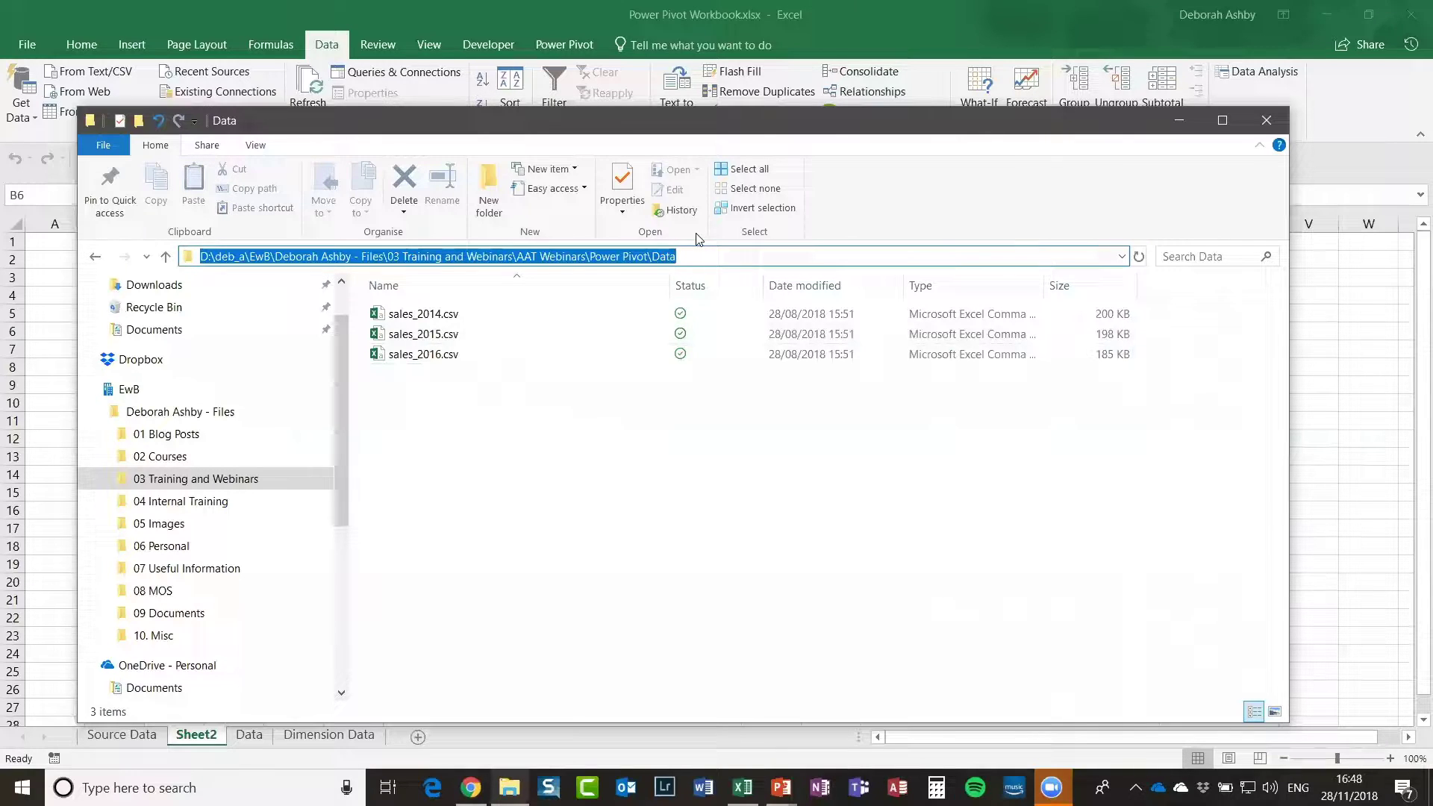
pyautogui.click(1181, 126)
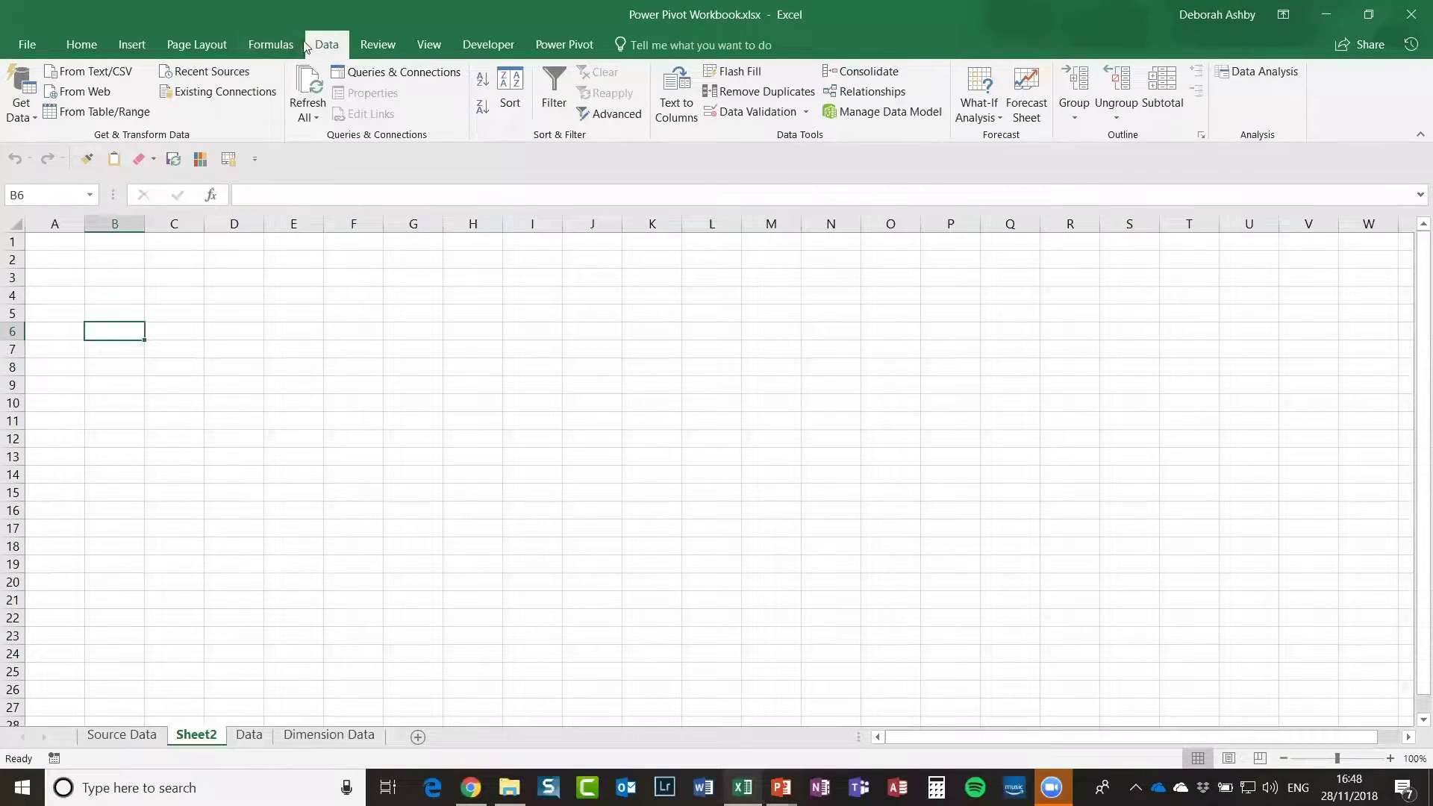
# Step: Start a data import from a folder, using the copied path of the Power Pivot Data folder
pyautogui.click(22, 104)
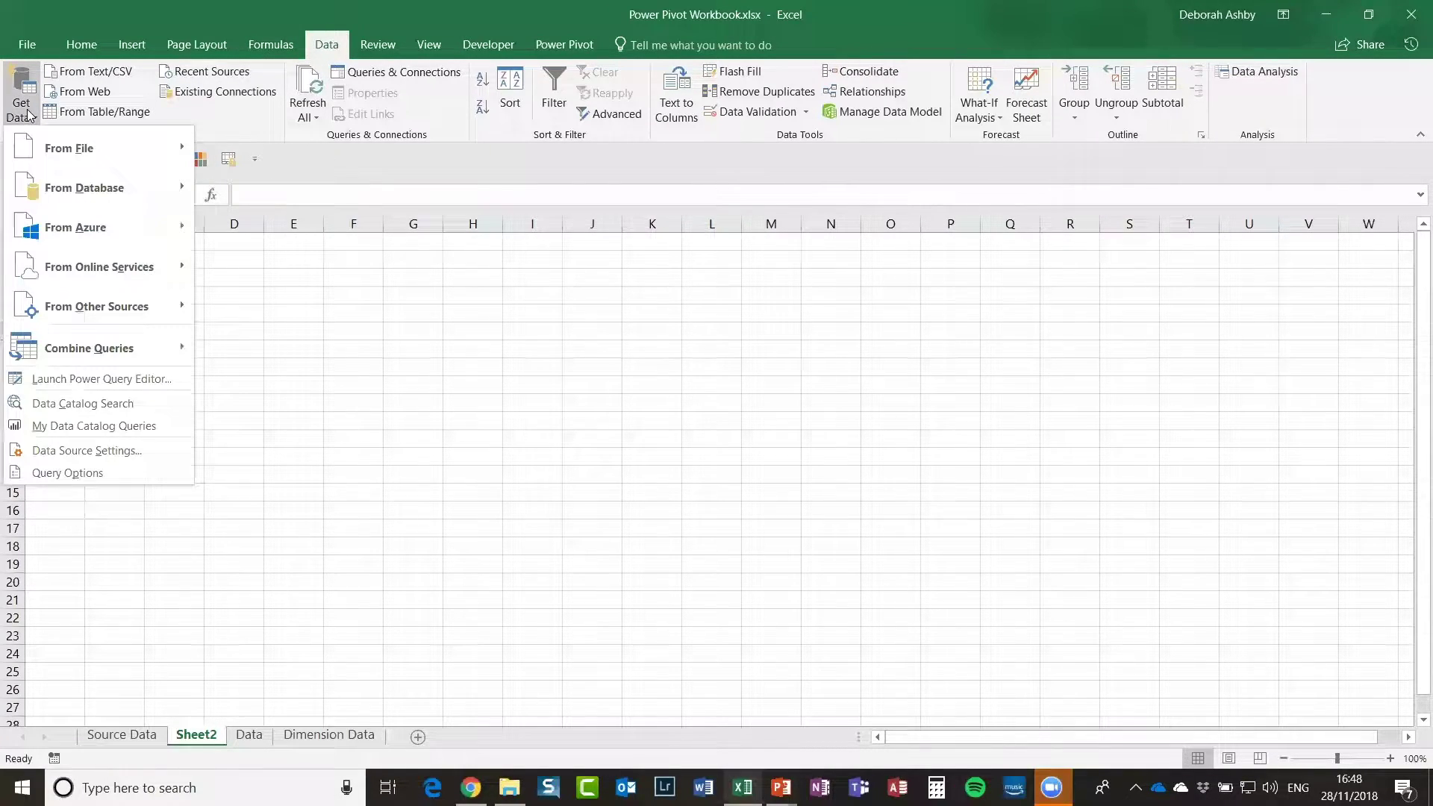
pyautogui.moveTo(52, 154)
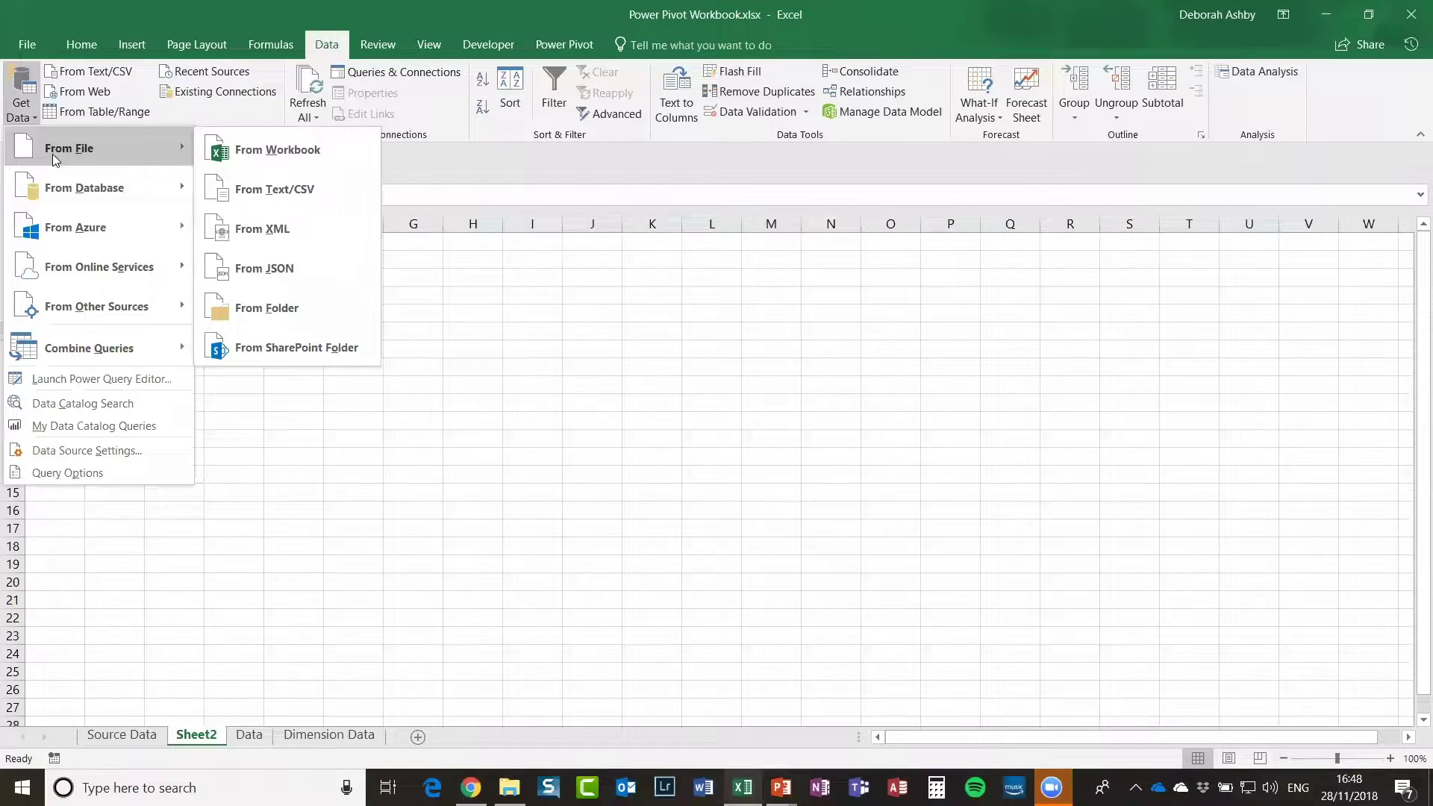
pyautogui.click(311, 313)
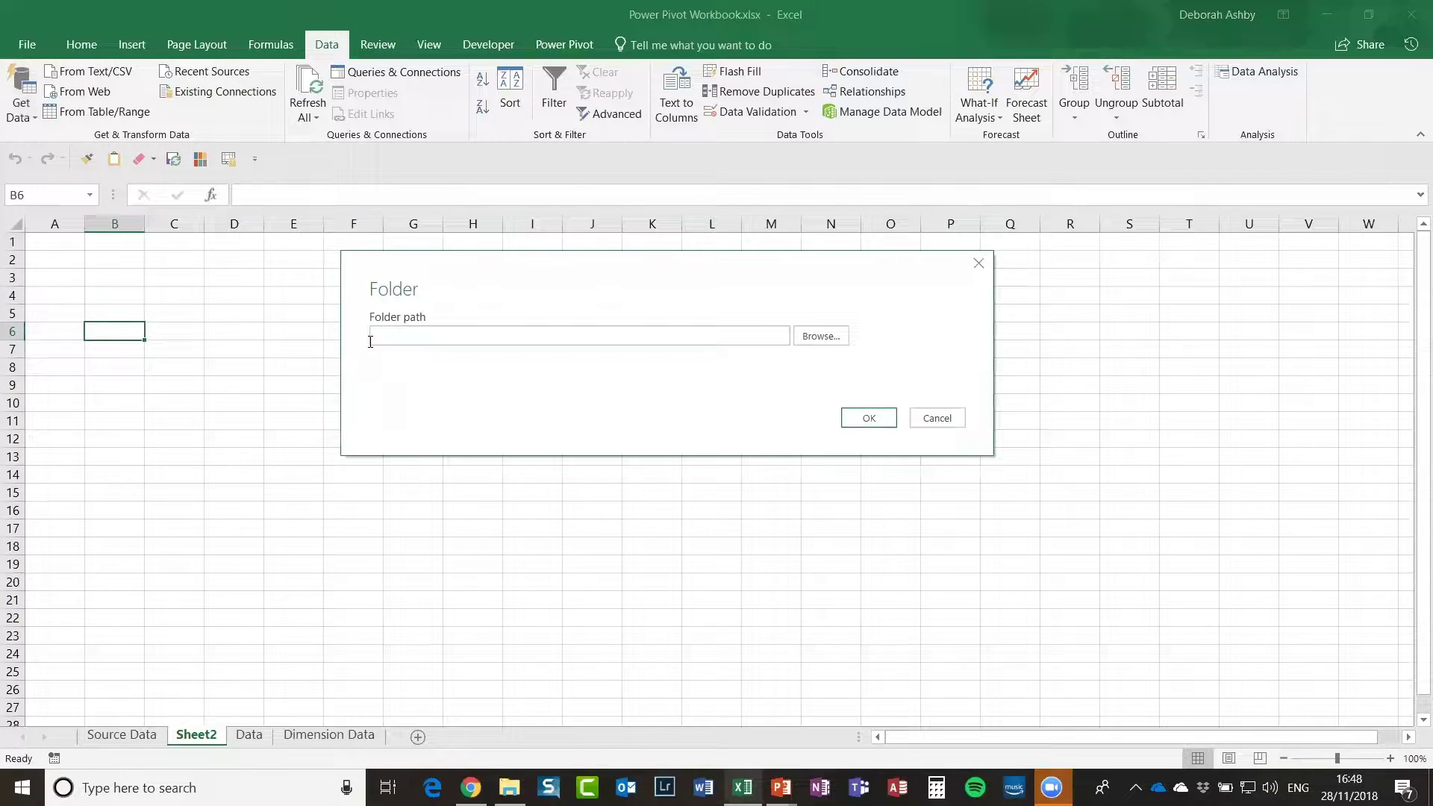
pyautogui.click(370, 341)
pyautogui.hotkey('ctrl', 'v')
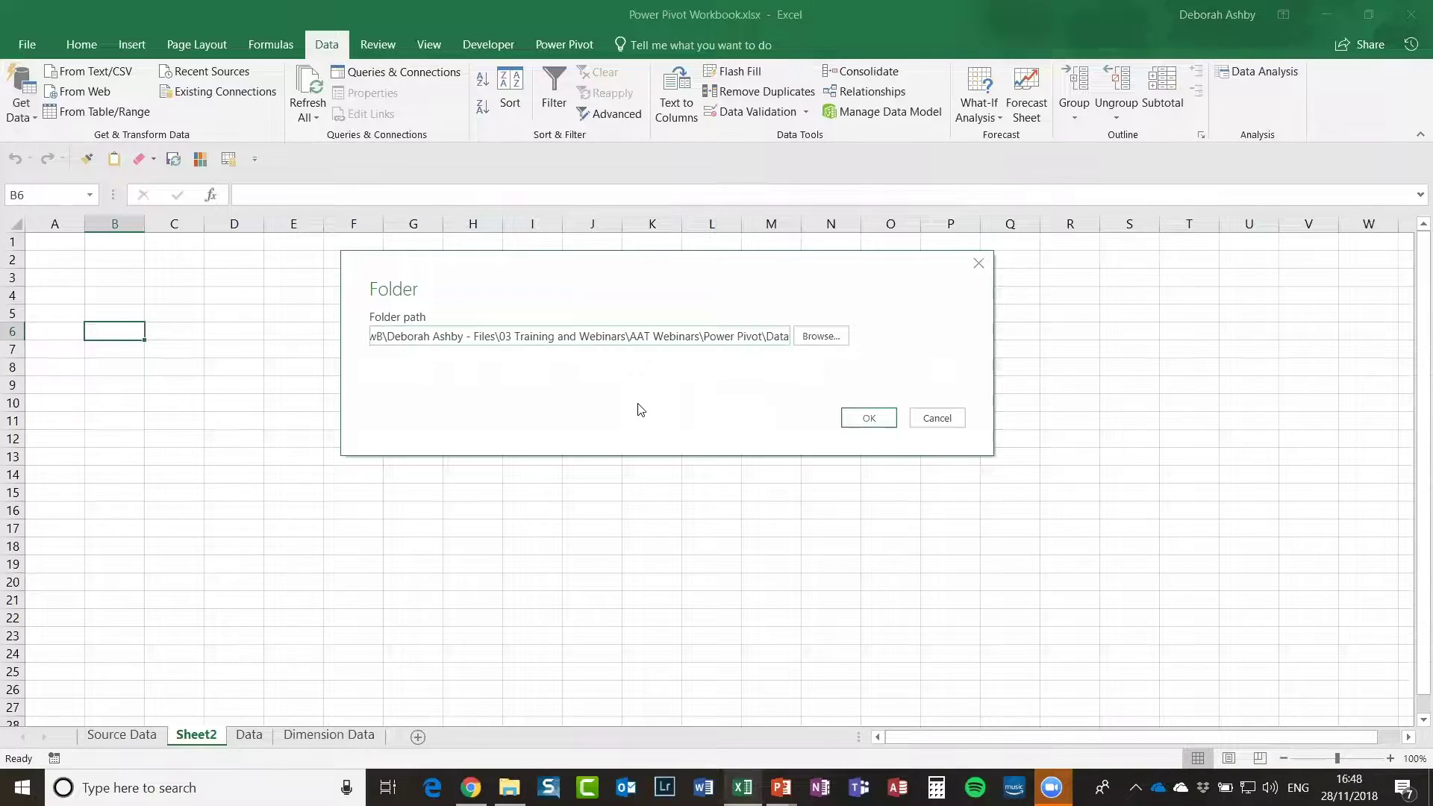
pyautogui.click(872, 418)
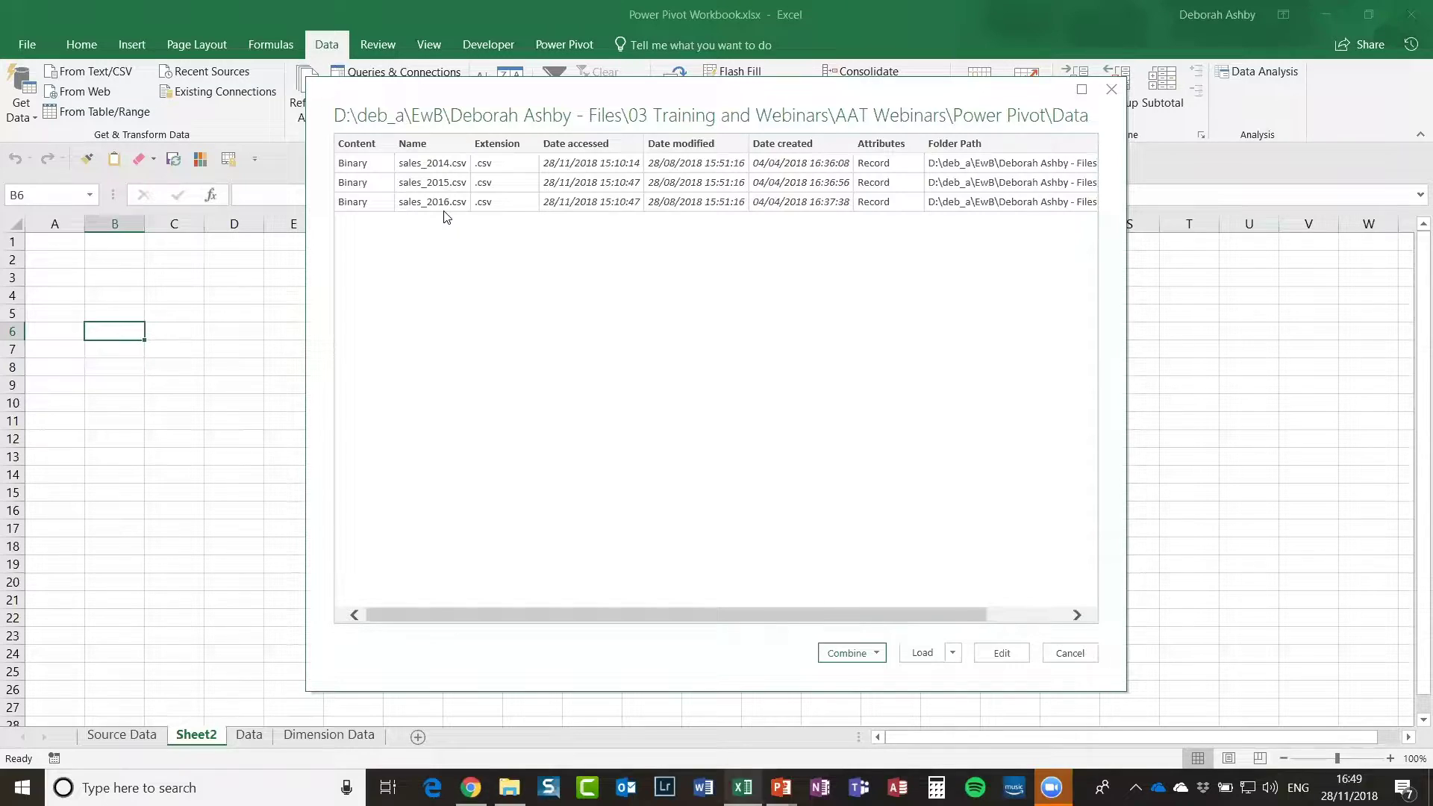
# Step: Combine and edit the folder's sales files with First file as the example, Comma delimiter and type detection based on first 200 rows
pyautogui.moveTo(800, 610); pyautogui.dragTo(937, 621)
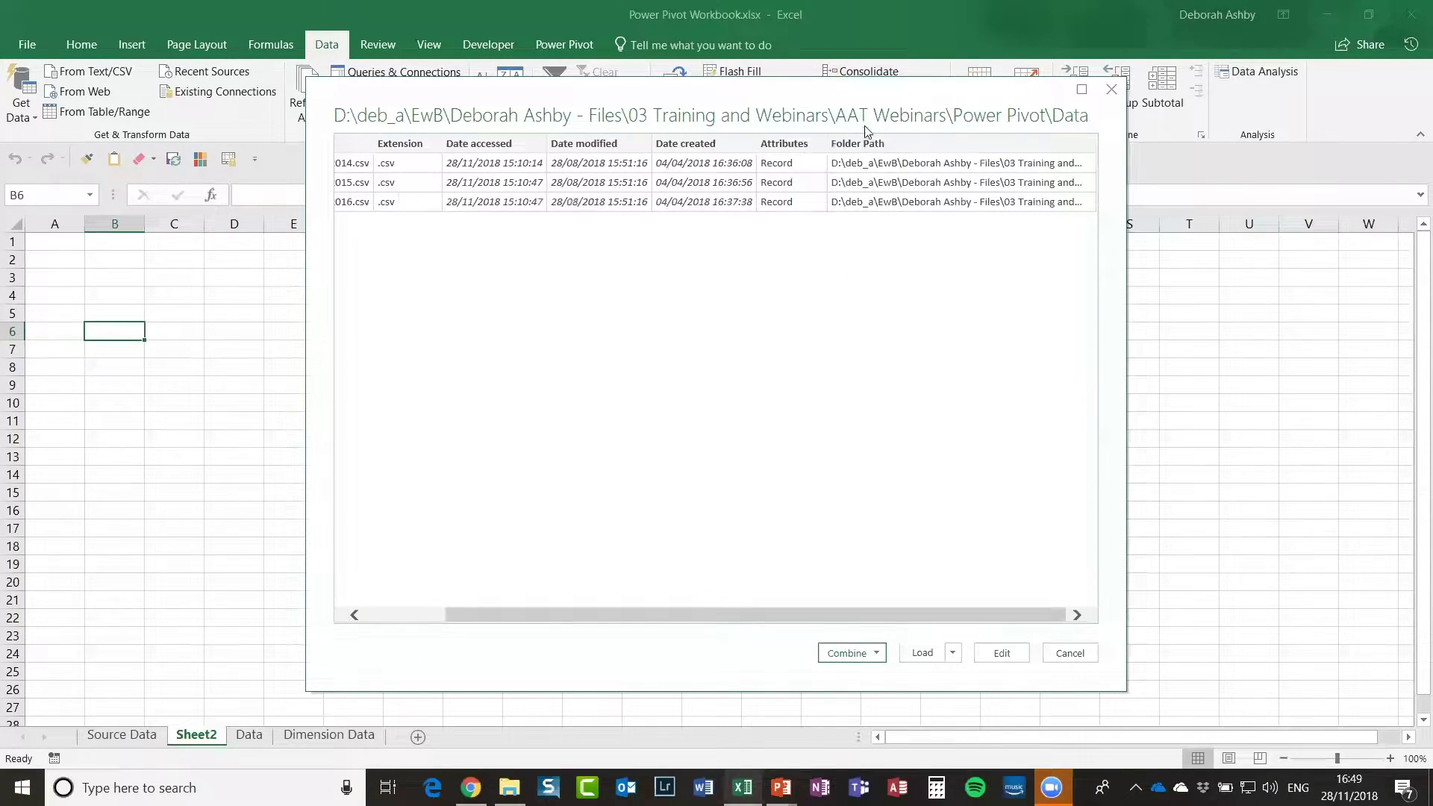
pyautogui.moveTo(808, 614); pyautogui.dragTo(667, 594)
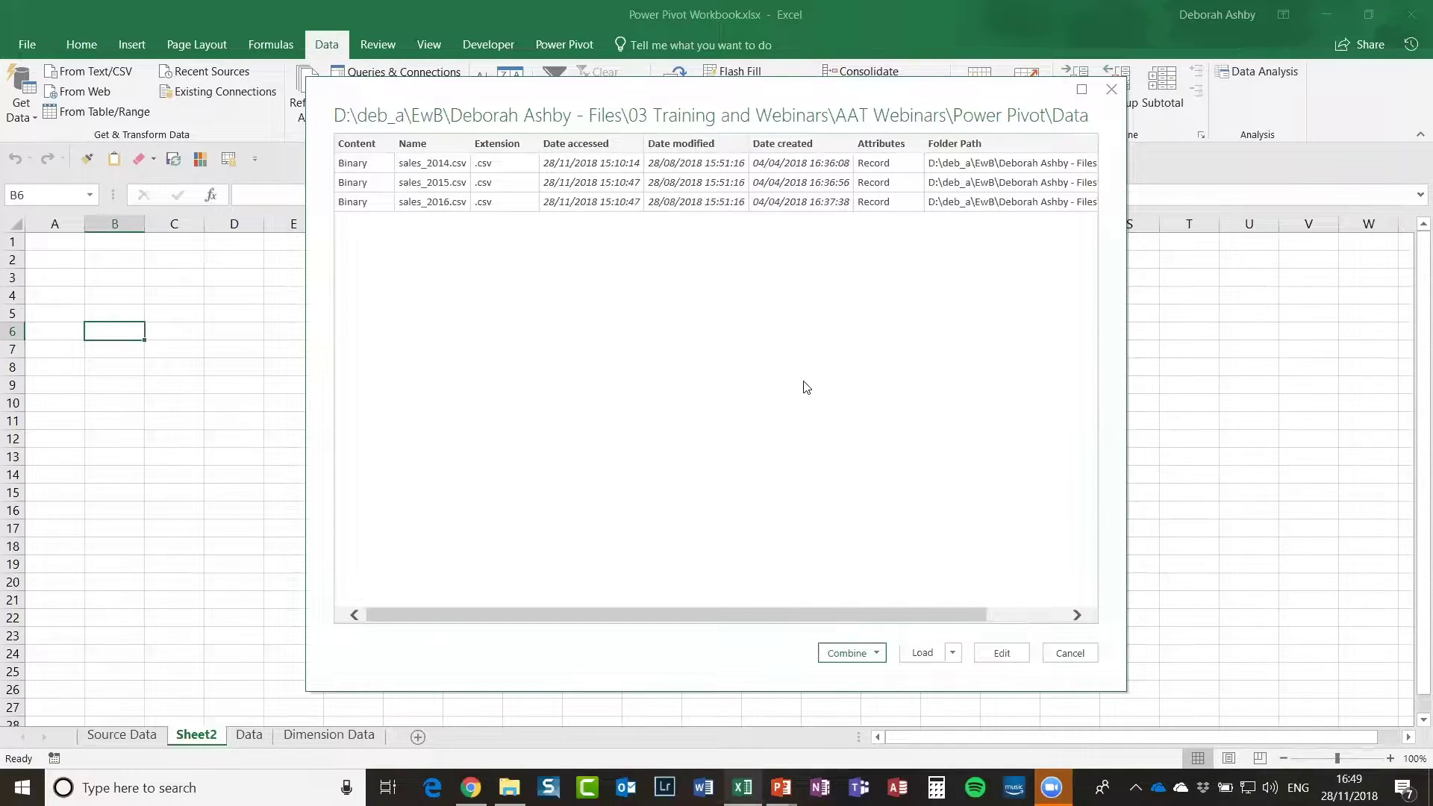
pyautogui.click(878, 654)
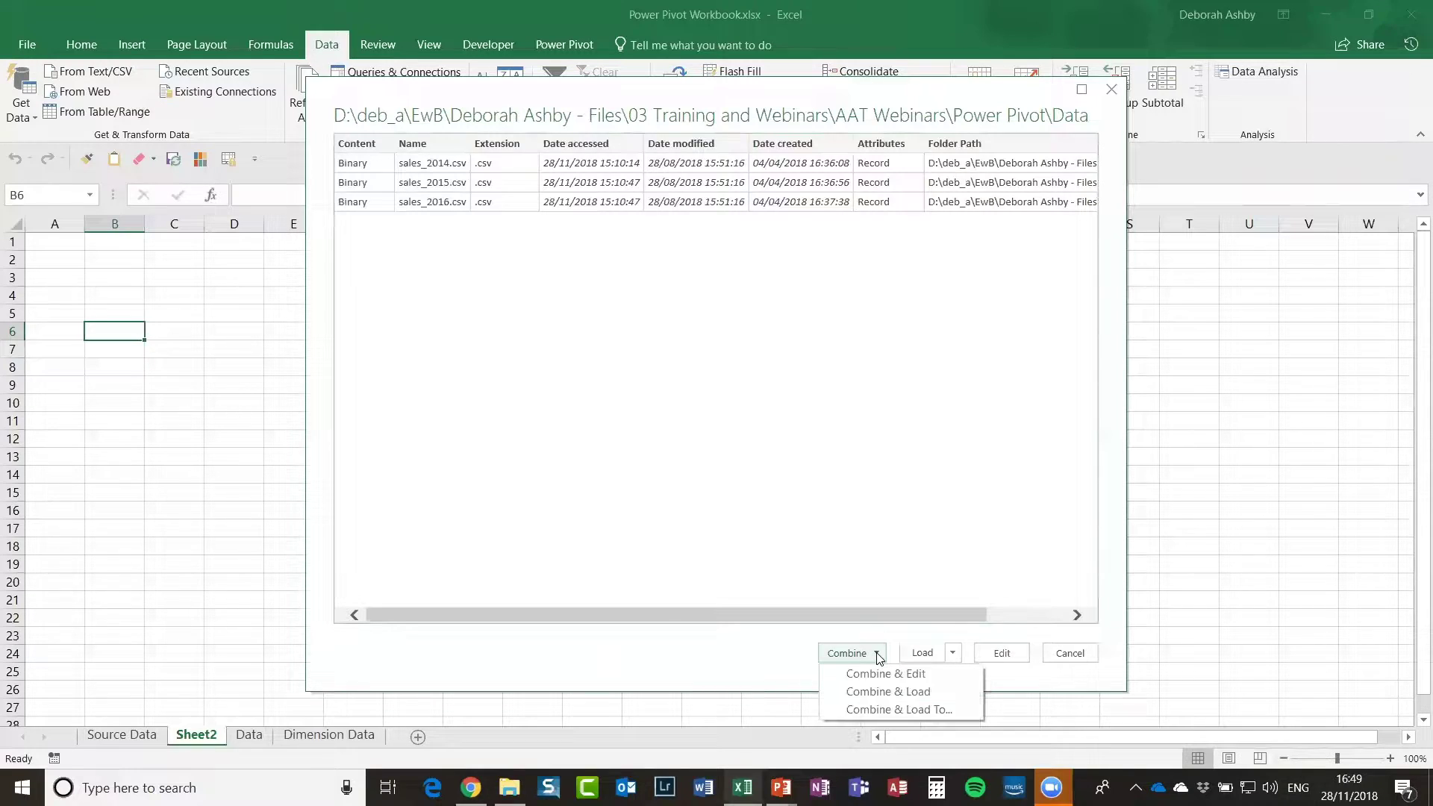
pyautogui.click(910, 677)
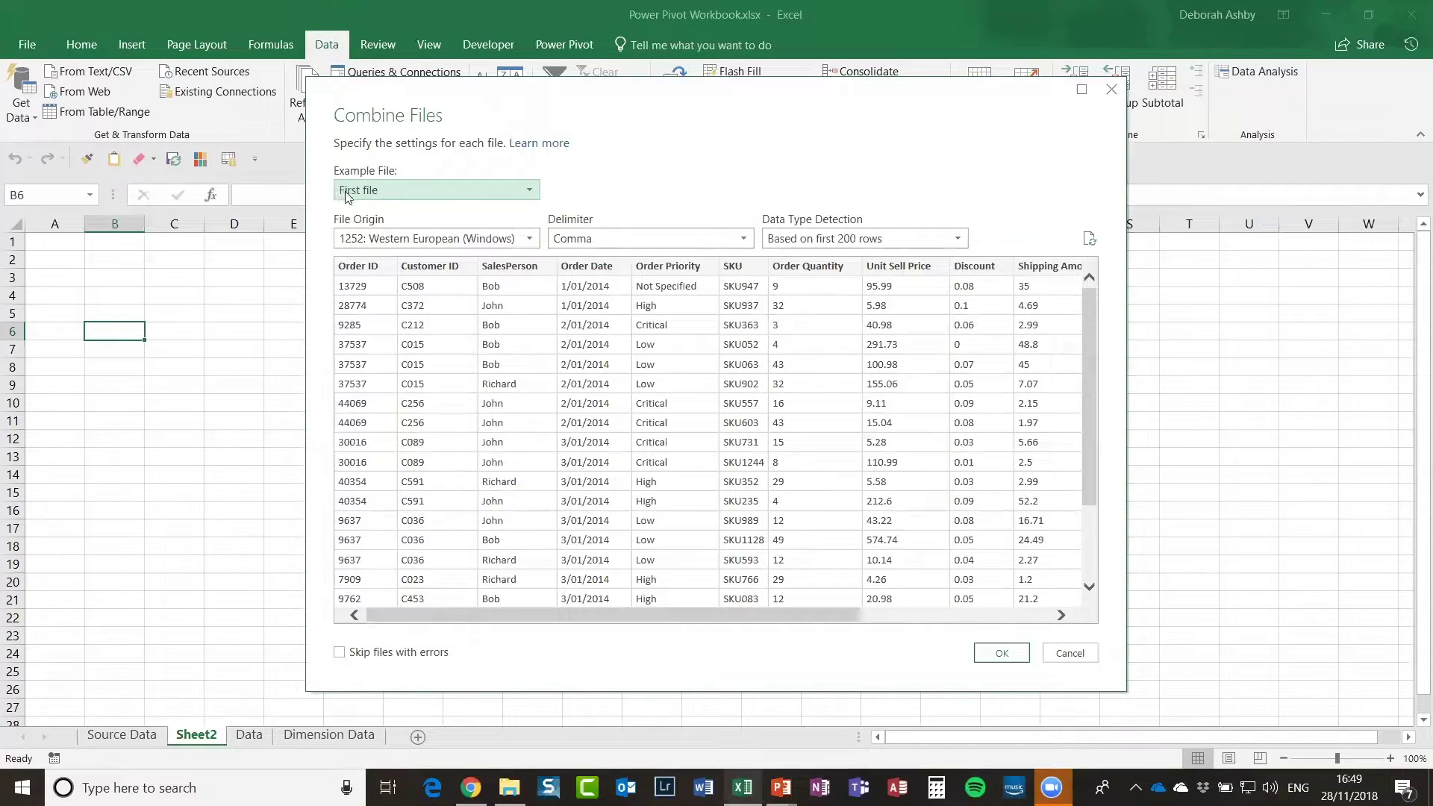
pyautogui.click(537, 191)
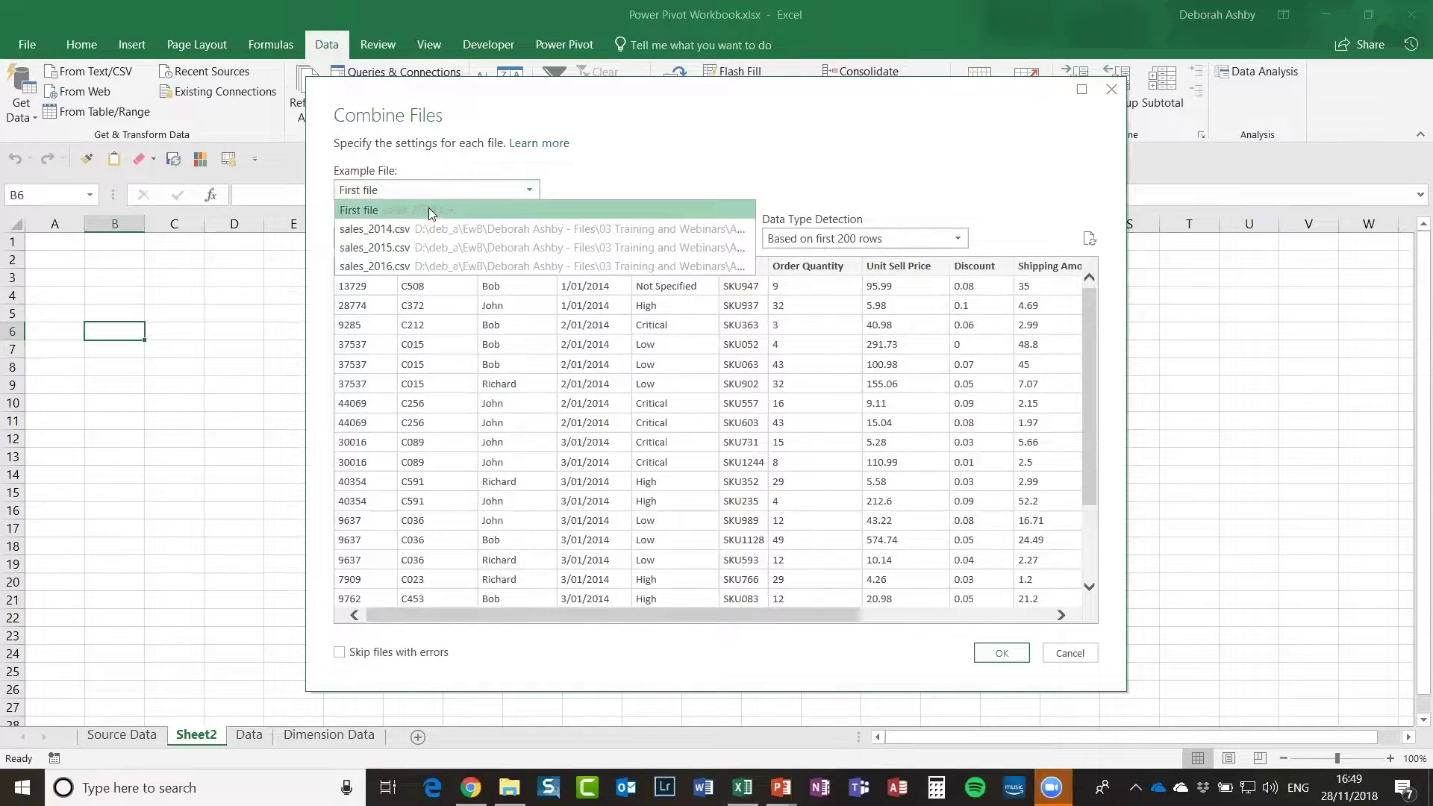
pyautogui.click(625, 159)
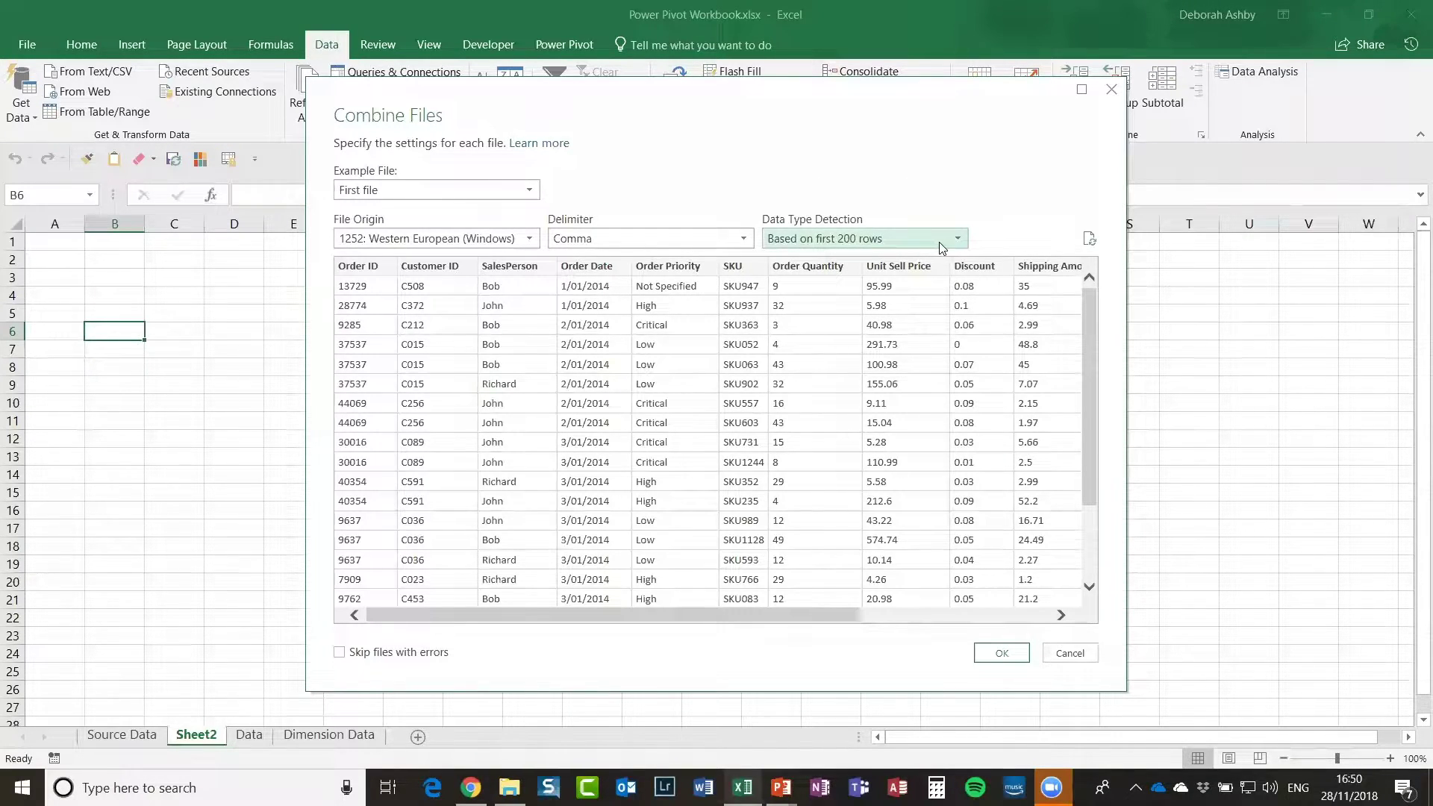
pyautogui.moveTo(1083, 333); pyautogui.dragTo(1099, 273)
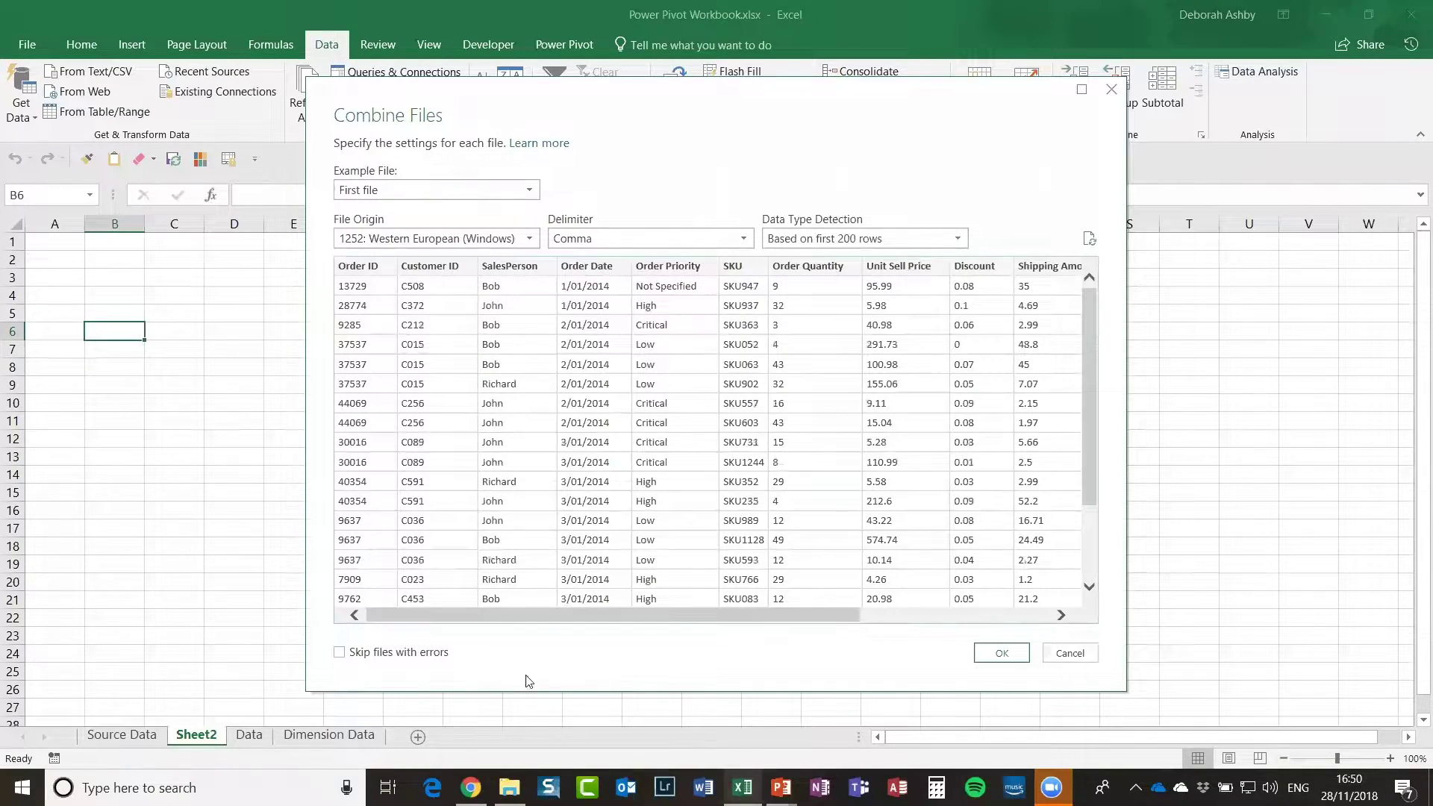
pyautogui.click(1001, 653)
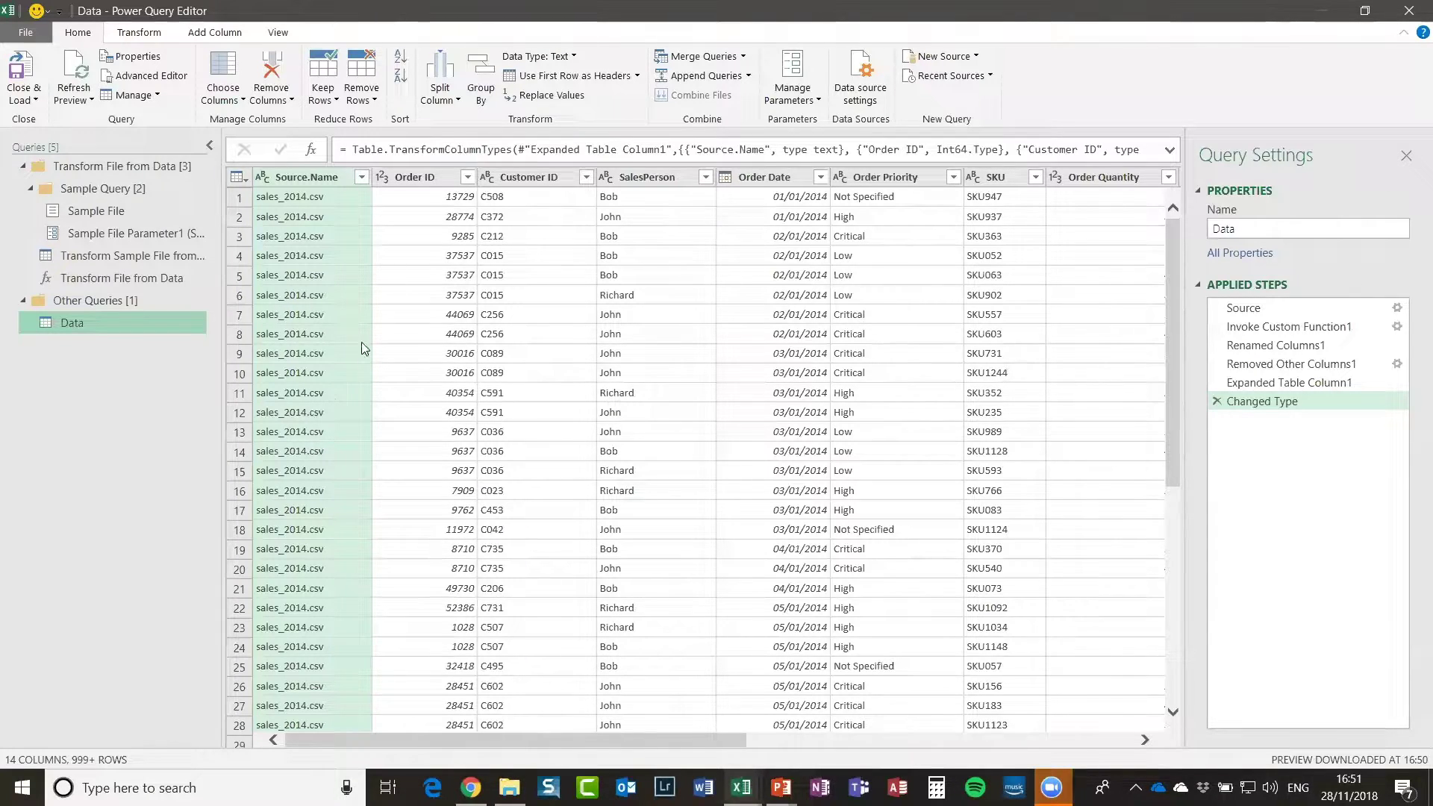
# Step: Load the complete filter list for the Source.Name column and apply it with sales_2014.csv, sales_2015.csv and sales_2016.csv all selected
pyautogui.click(349, 235)
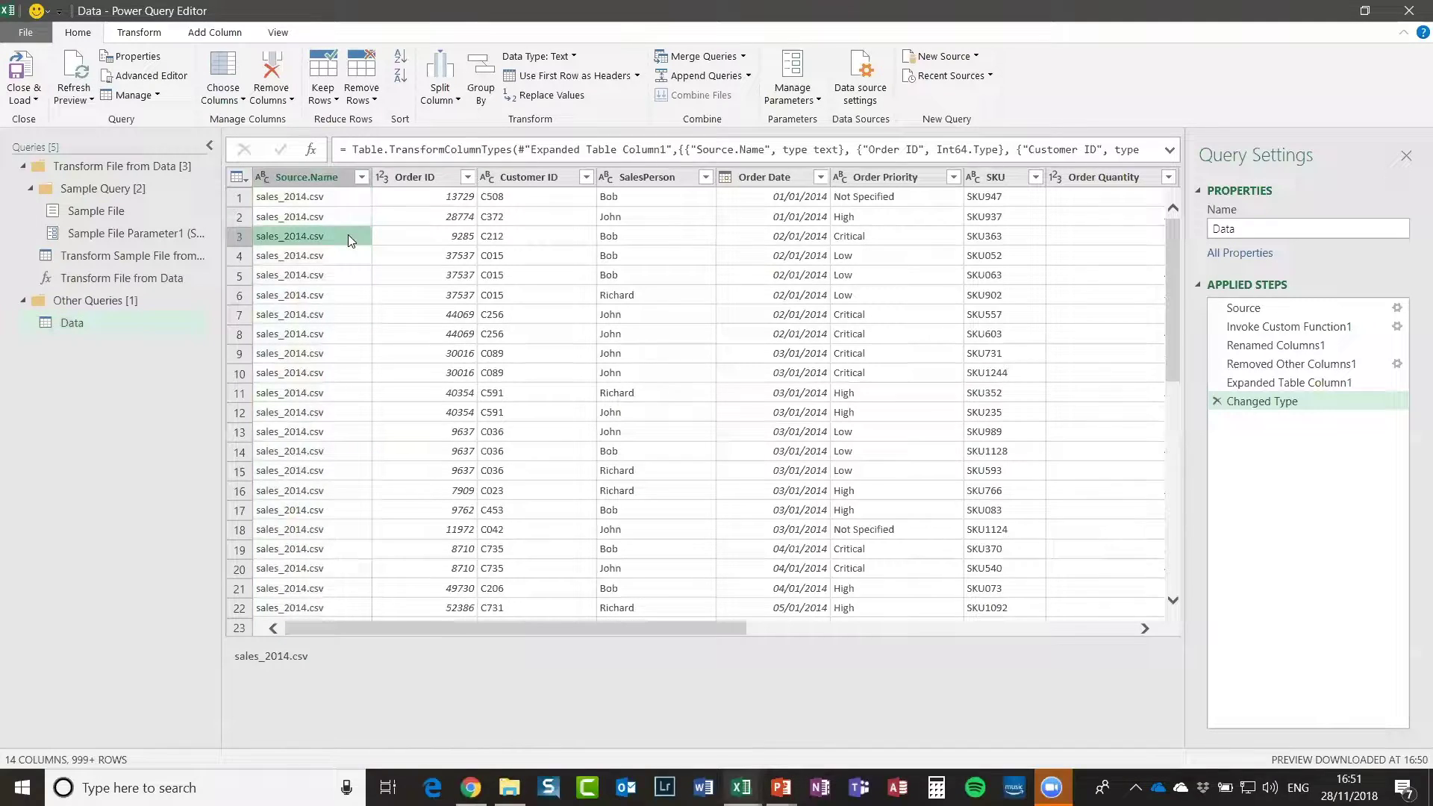
pyautogui.click(306, 176)
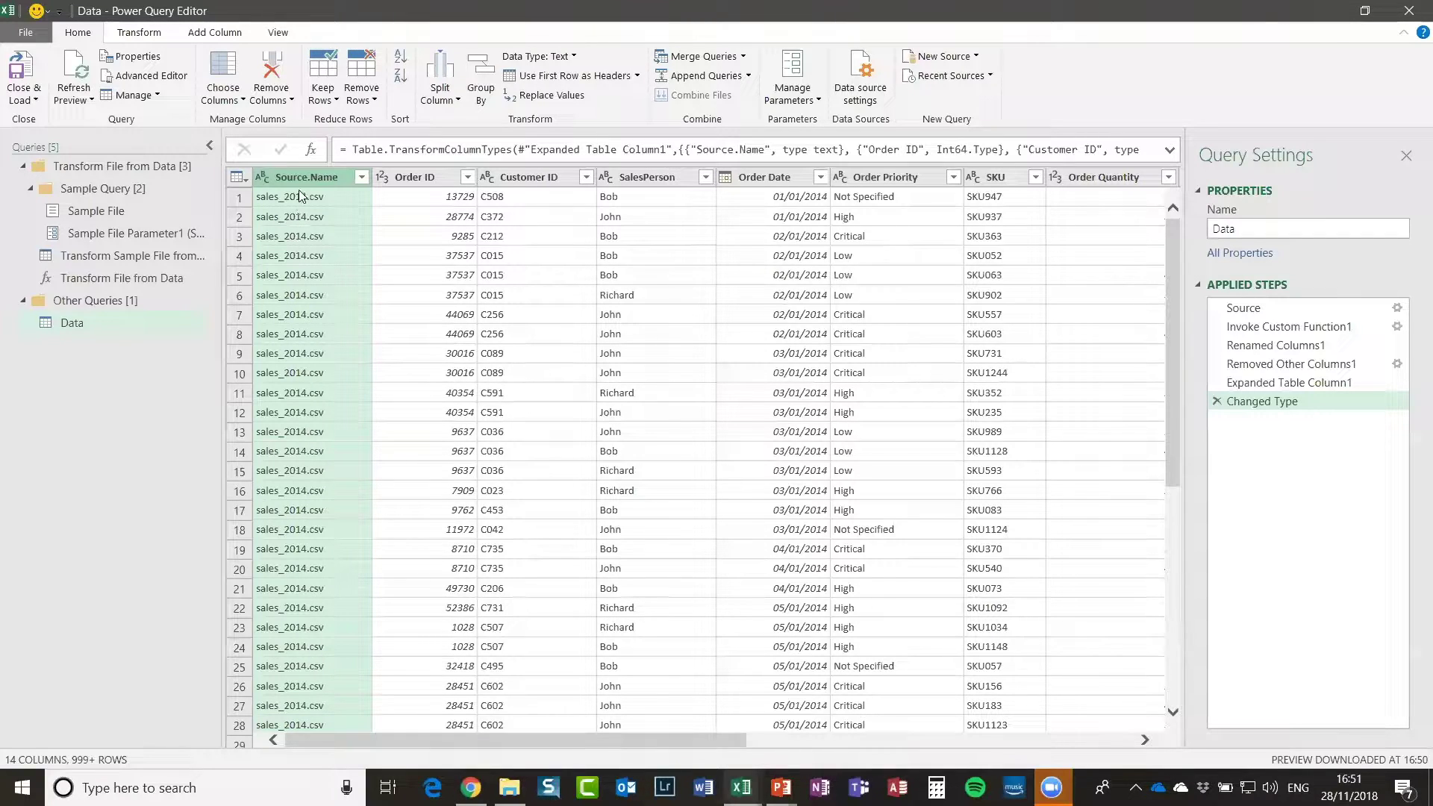
pyautogui.click(362, 177)
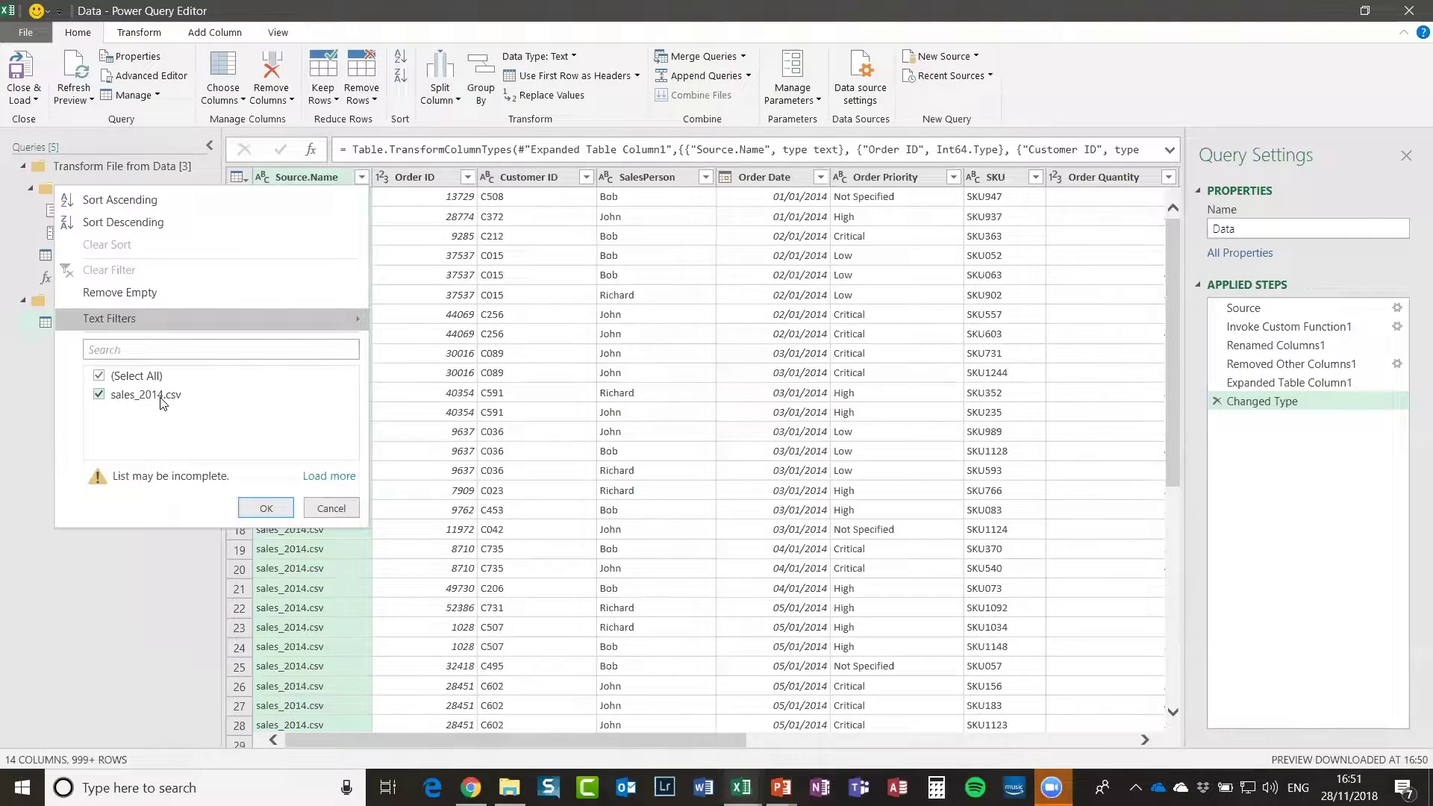
pyautogui.click(328, 478)
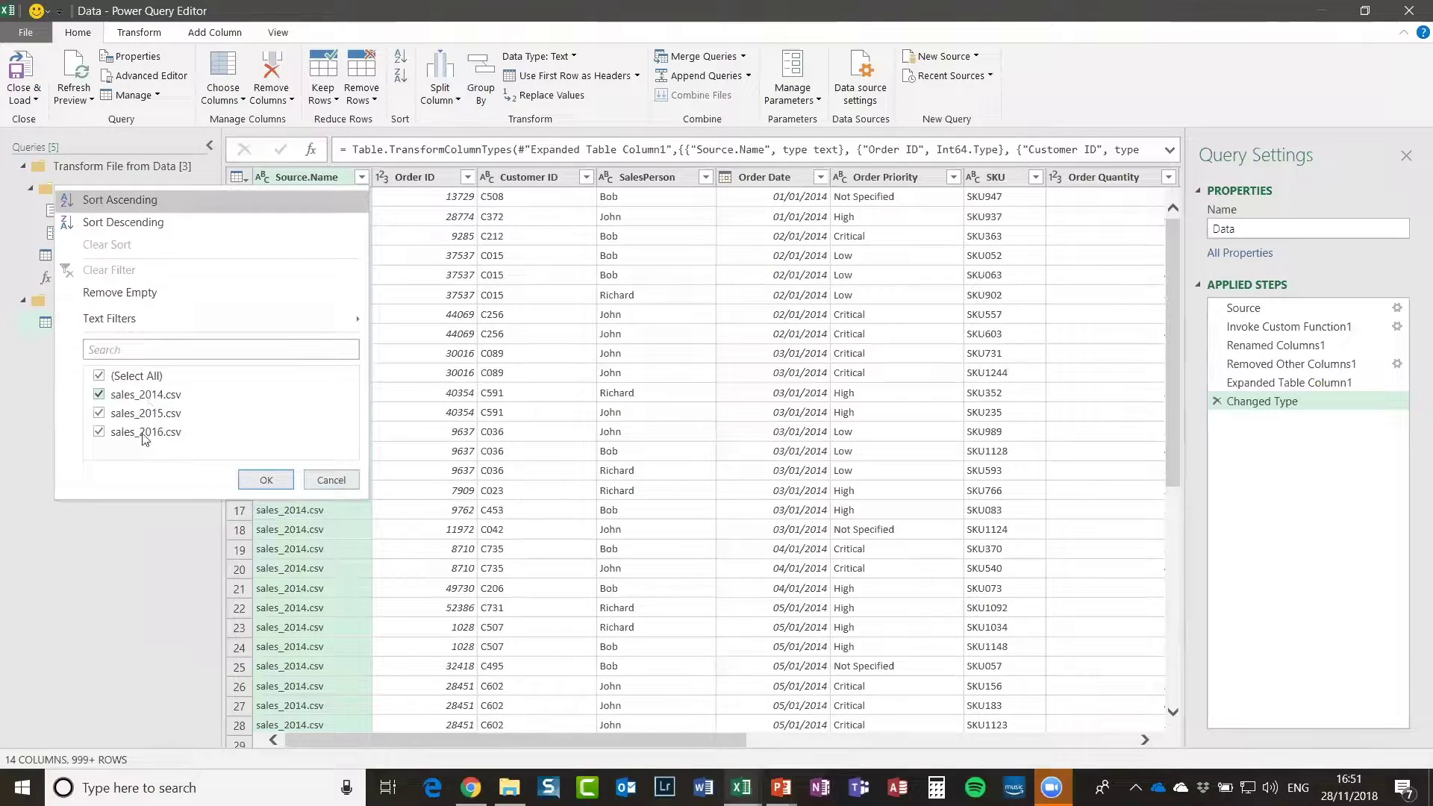
pyautogui.click(267, 479)
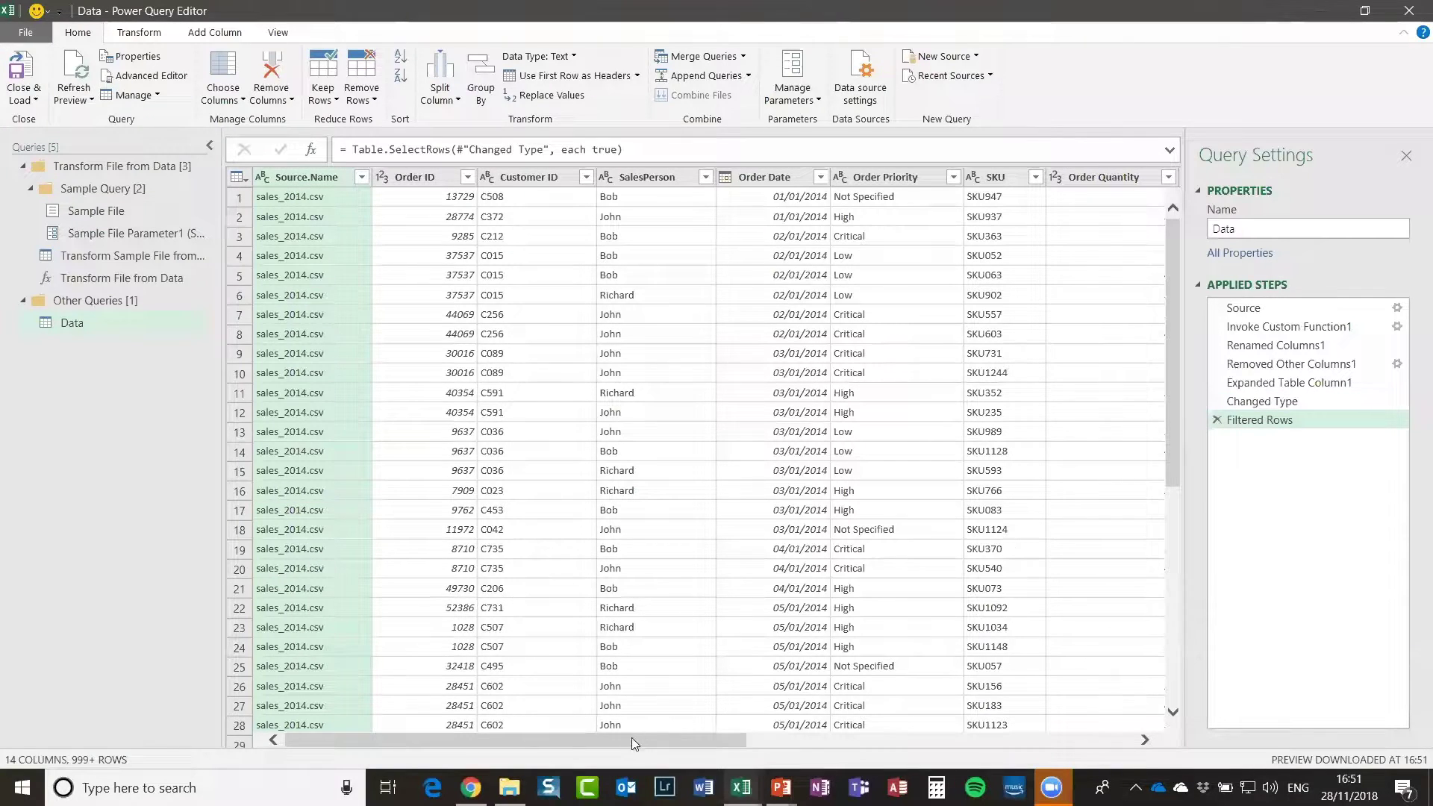
# Step: Examine the columns of the combined sales data and the editor's commands for transforming data, adding columns and changing the view
pyautogui.moveTo(591, 735); pyautogui.dragTo(360, 743)
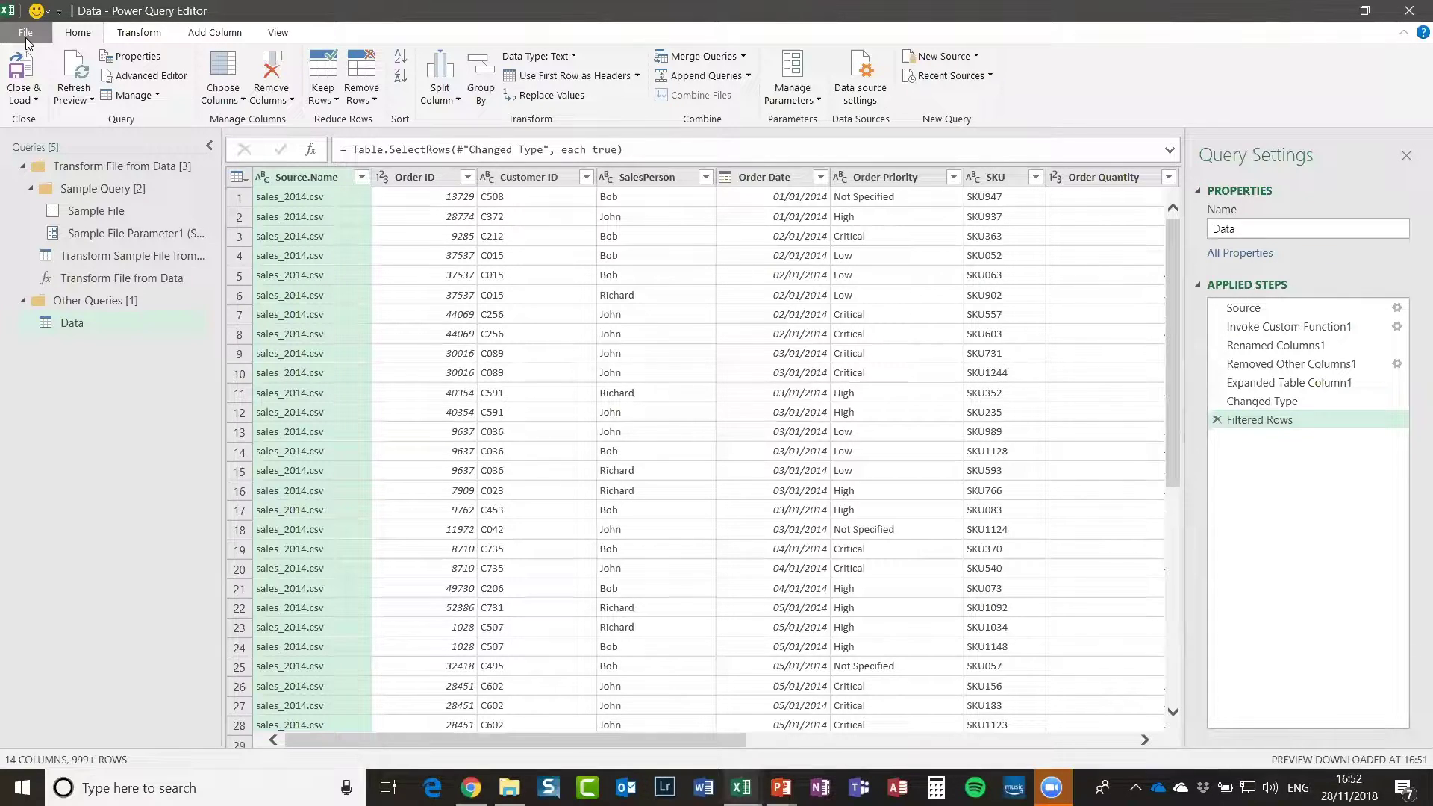
pyautogui.click(145, 37)
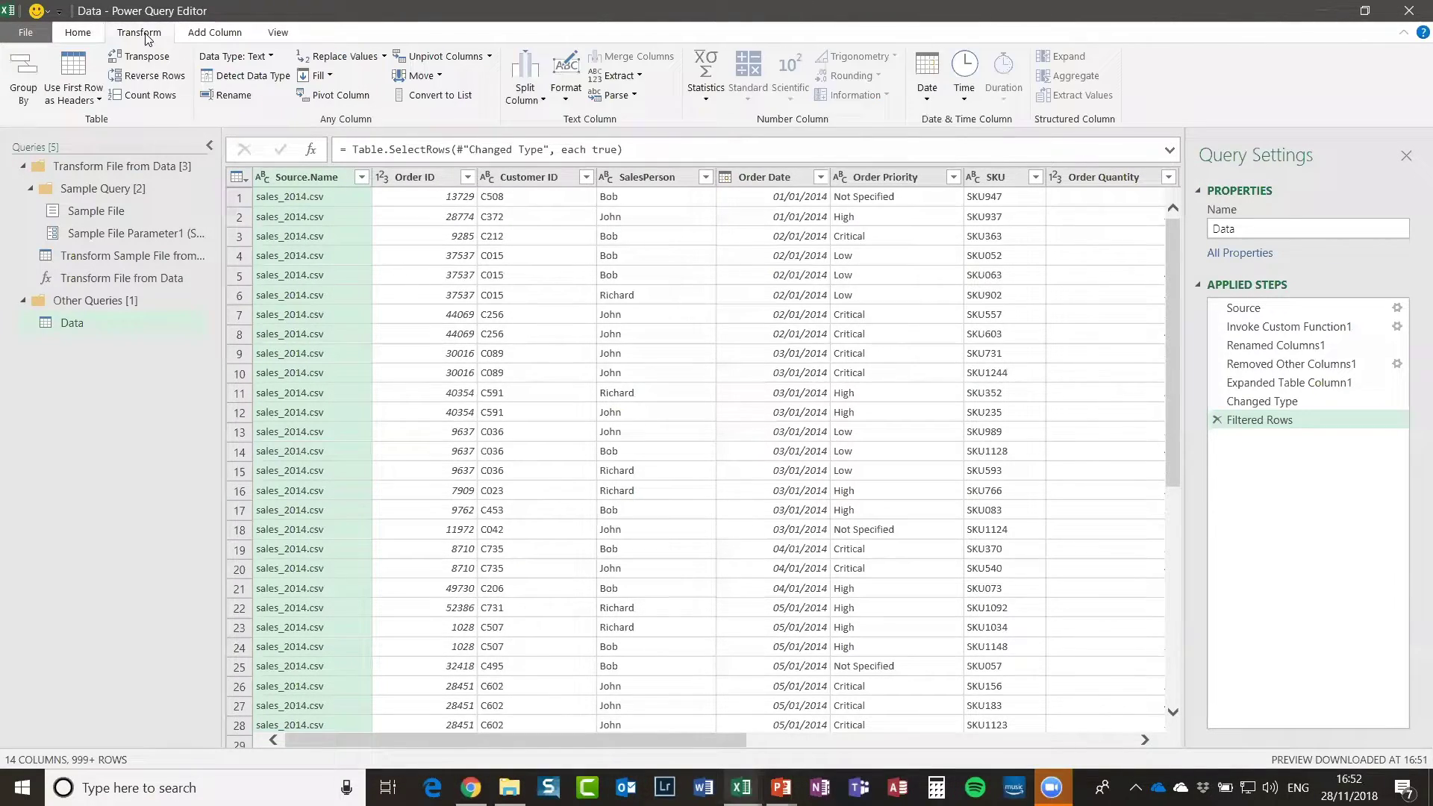
pyautogui.click(203, 36)
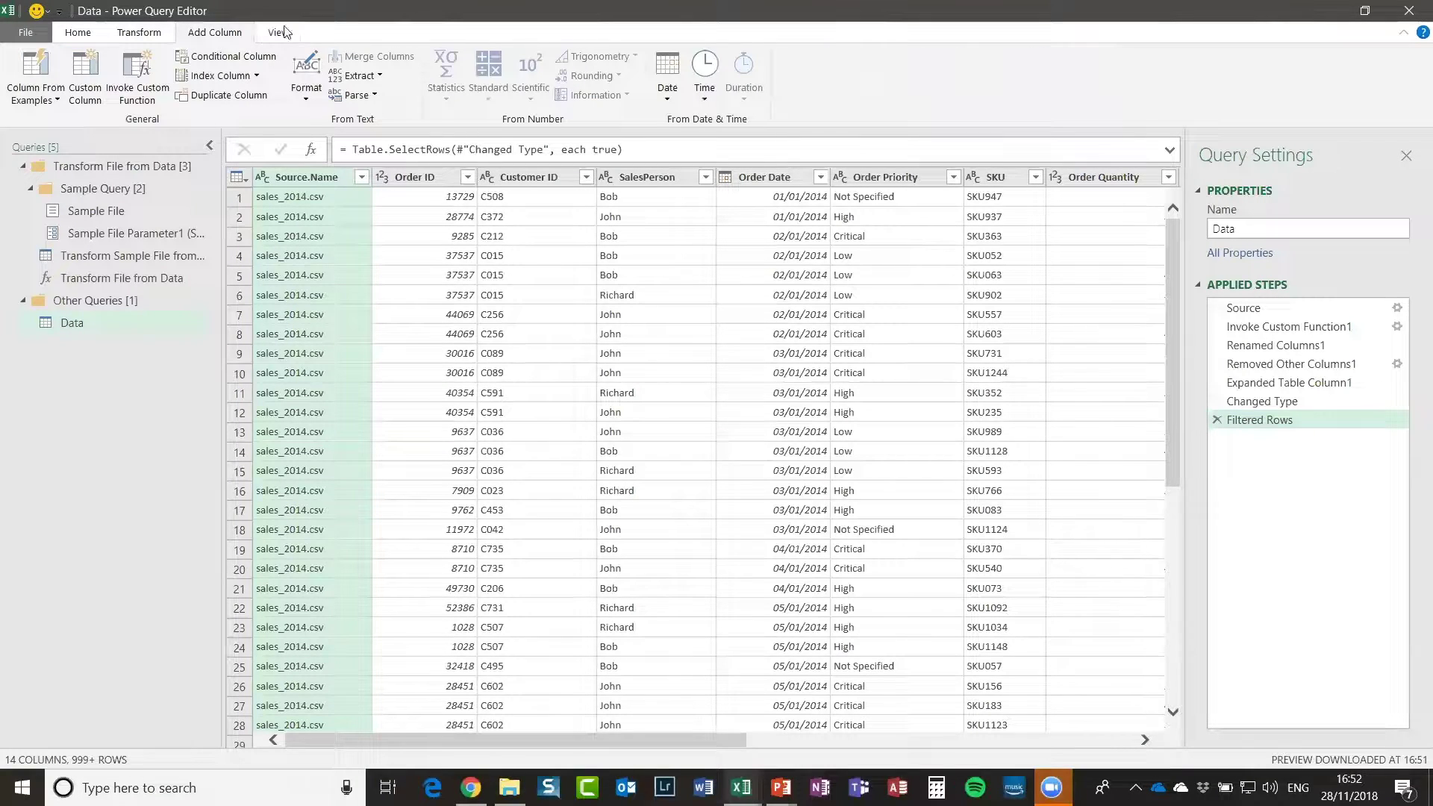
pyautogui.click(284, 34)
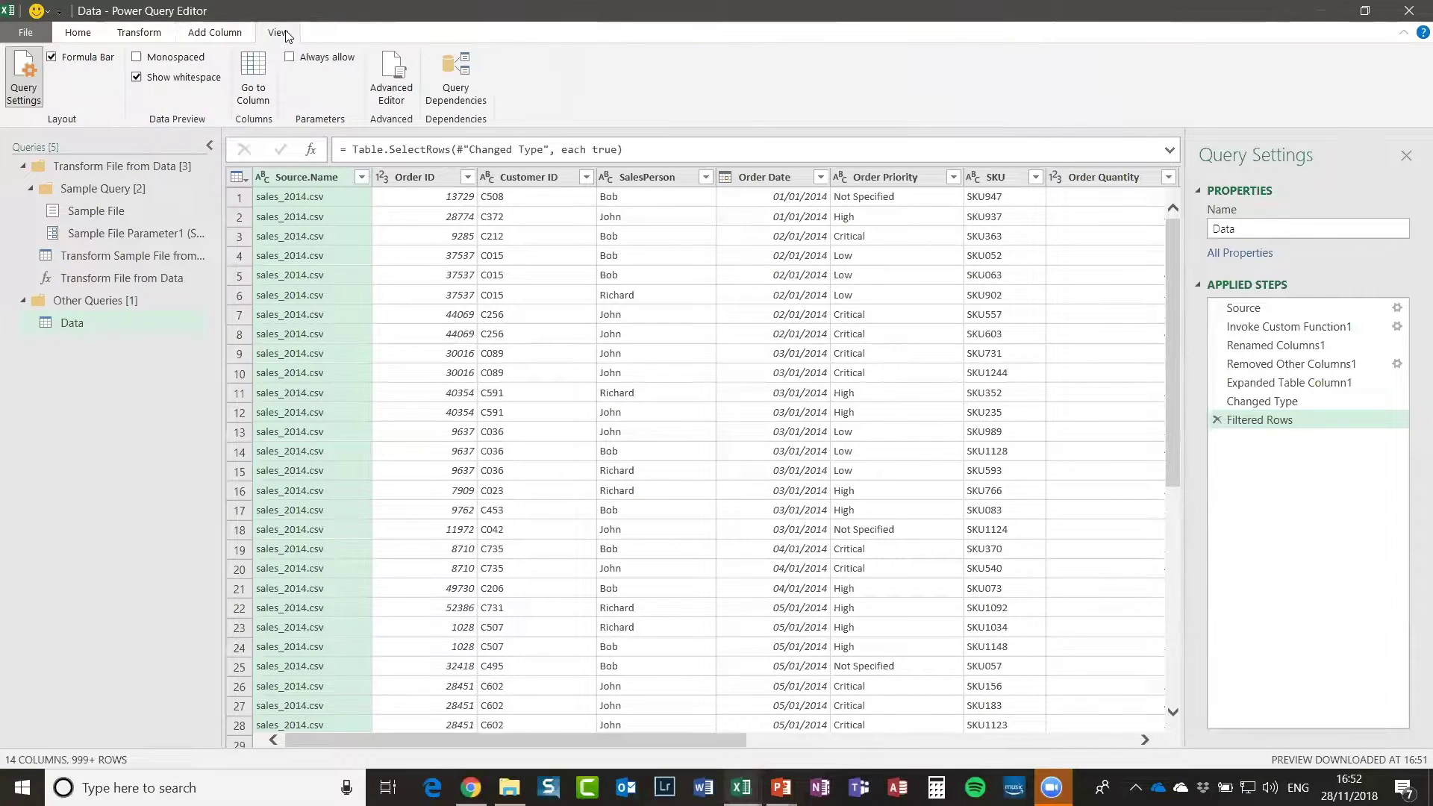
pyautogui.click(78, 34)
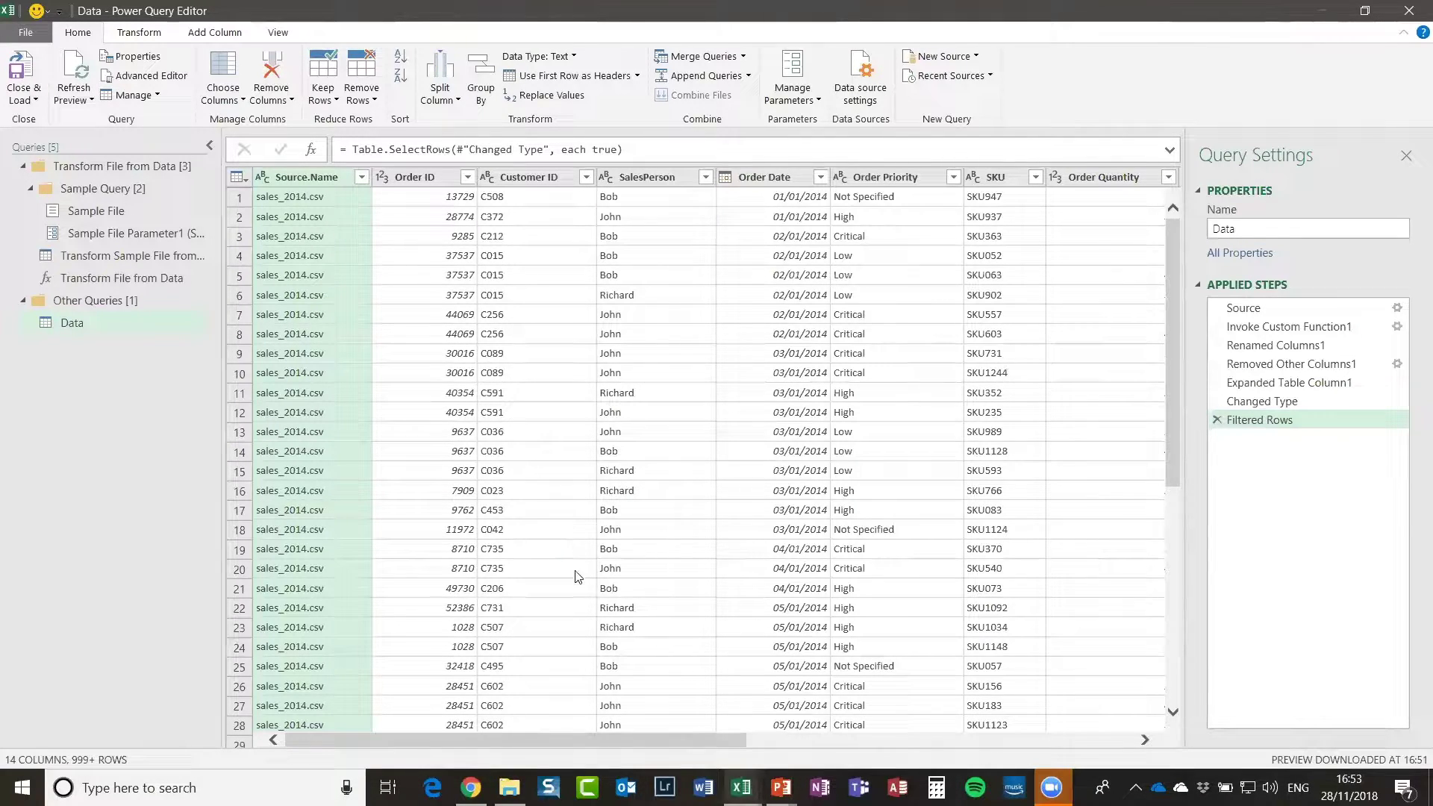
pyautogui.moveTo(577, 735); pyautogui.dragTo(525, 768)
pyautogui.click(656, 450)
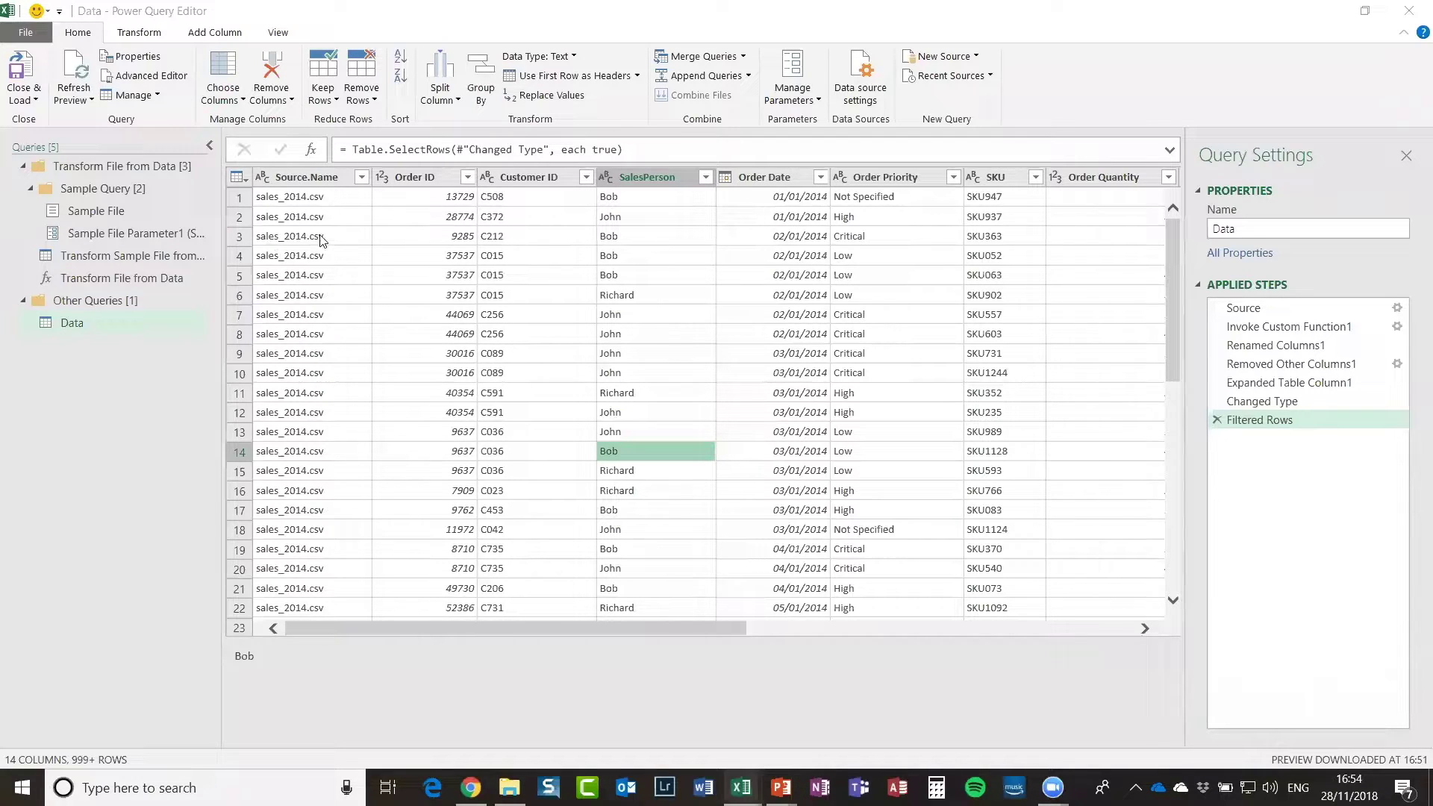
# Step: Remove the Source.Name column from the combined sales data
pyautogui.click(302, 179)
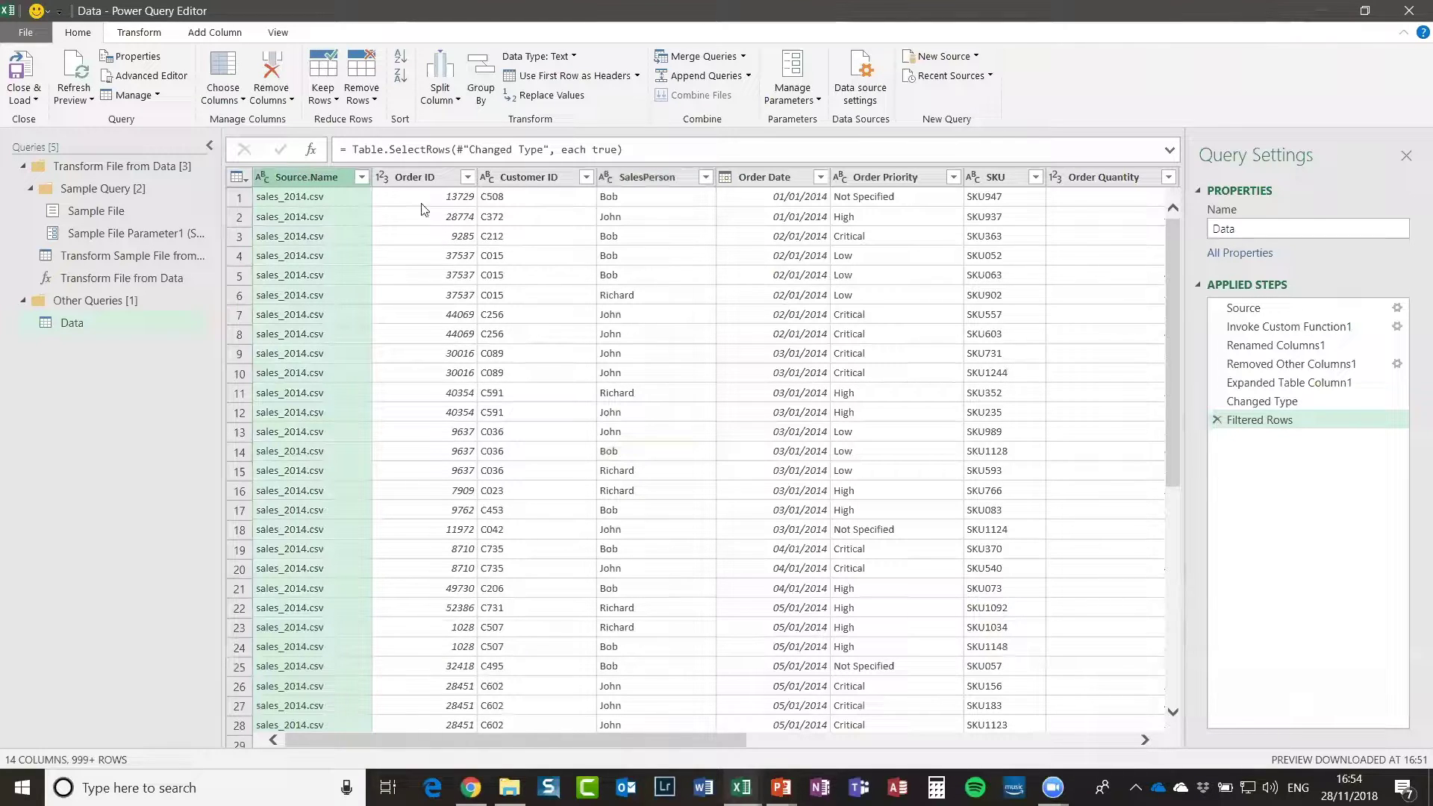
pyautogui.click(430, 179)
pyautogui.click(533, 183)
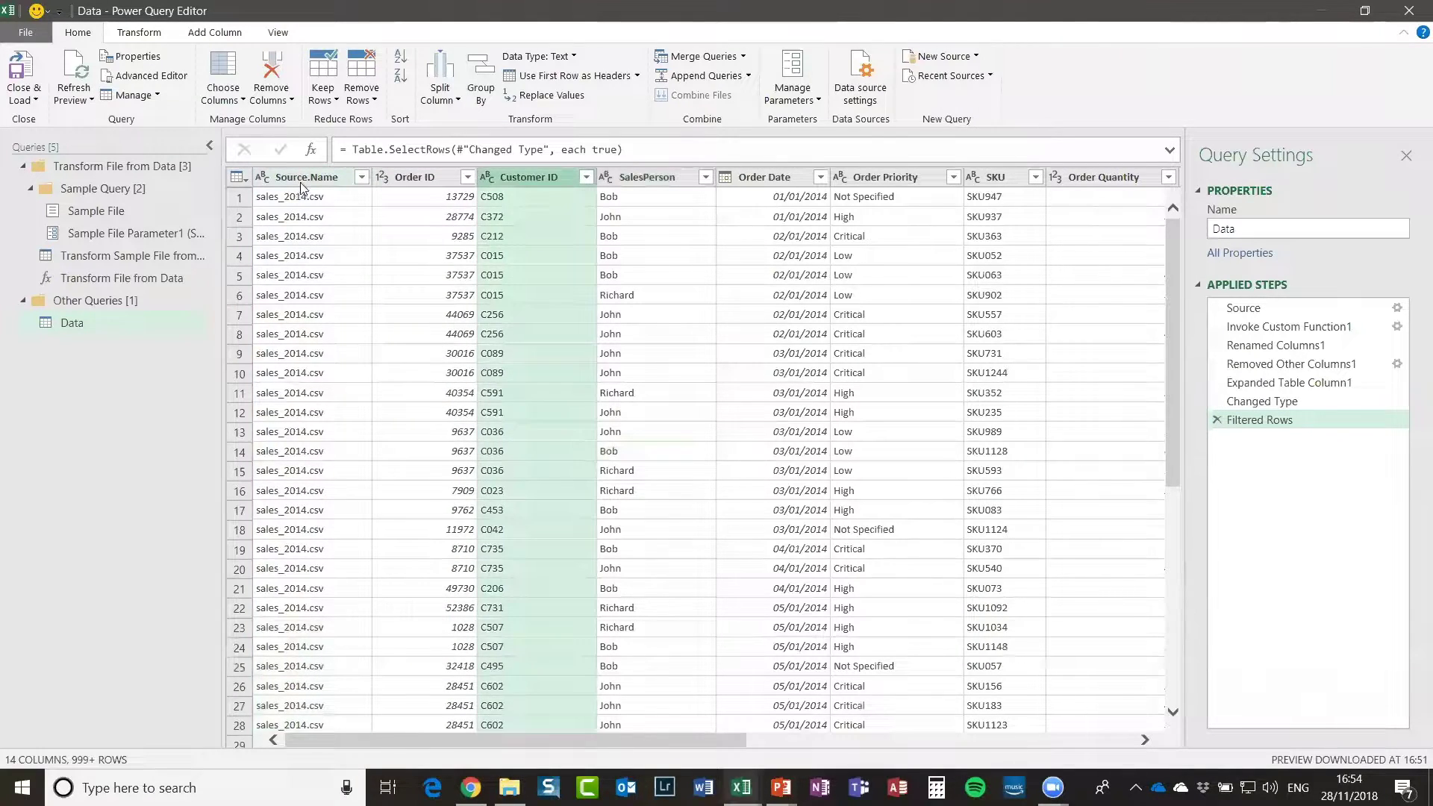
pyautogui.click(309, 199)
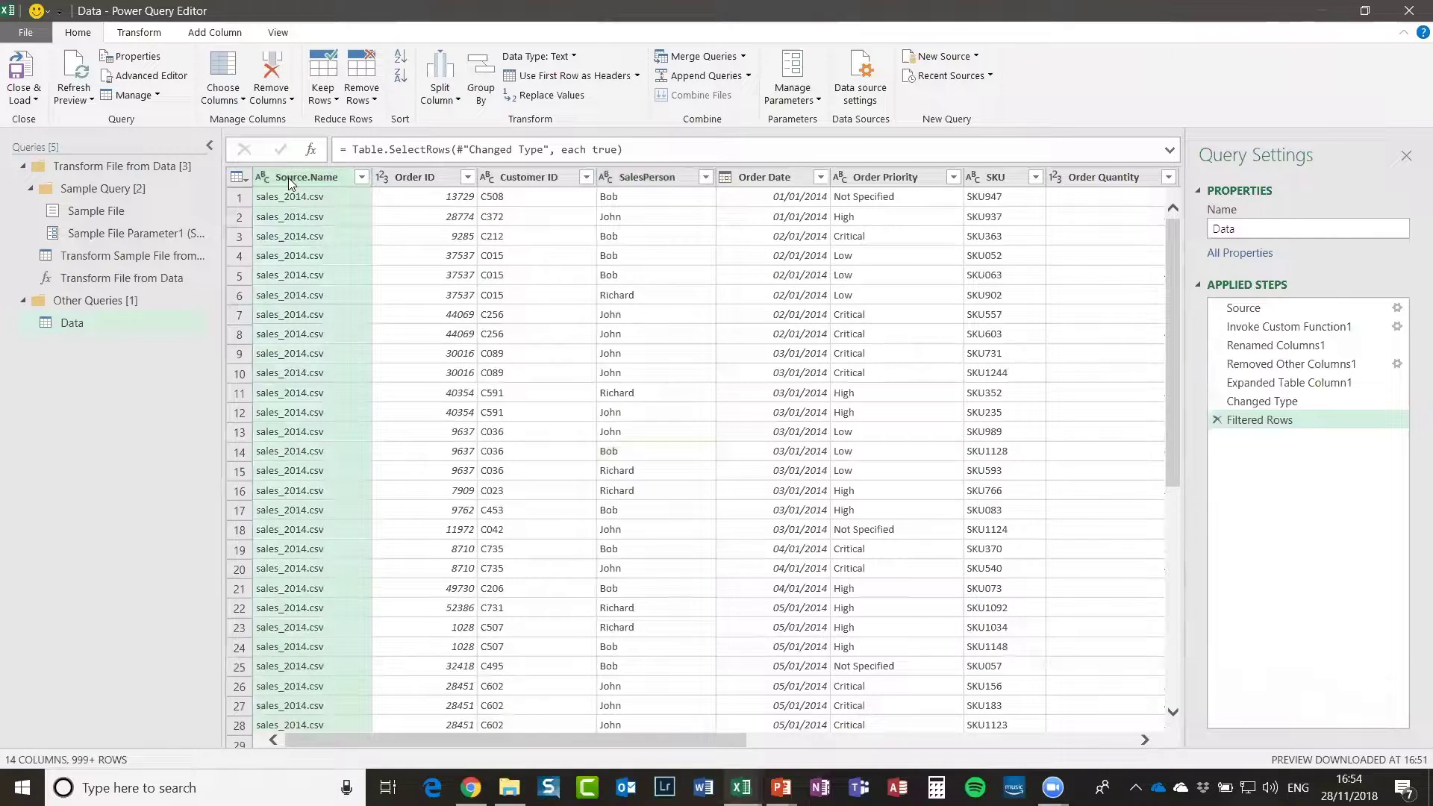
pyautogui.rightClick(288, 177)
pyautogui.click(360, 214)
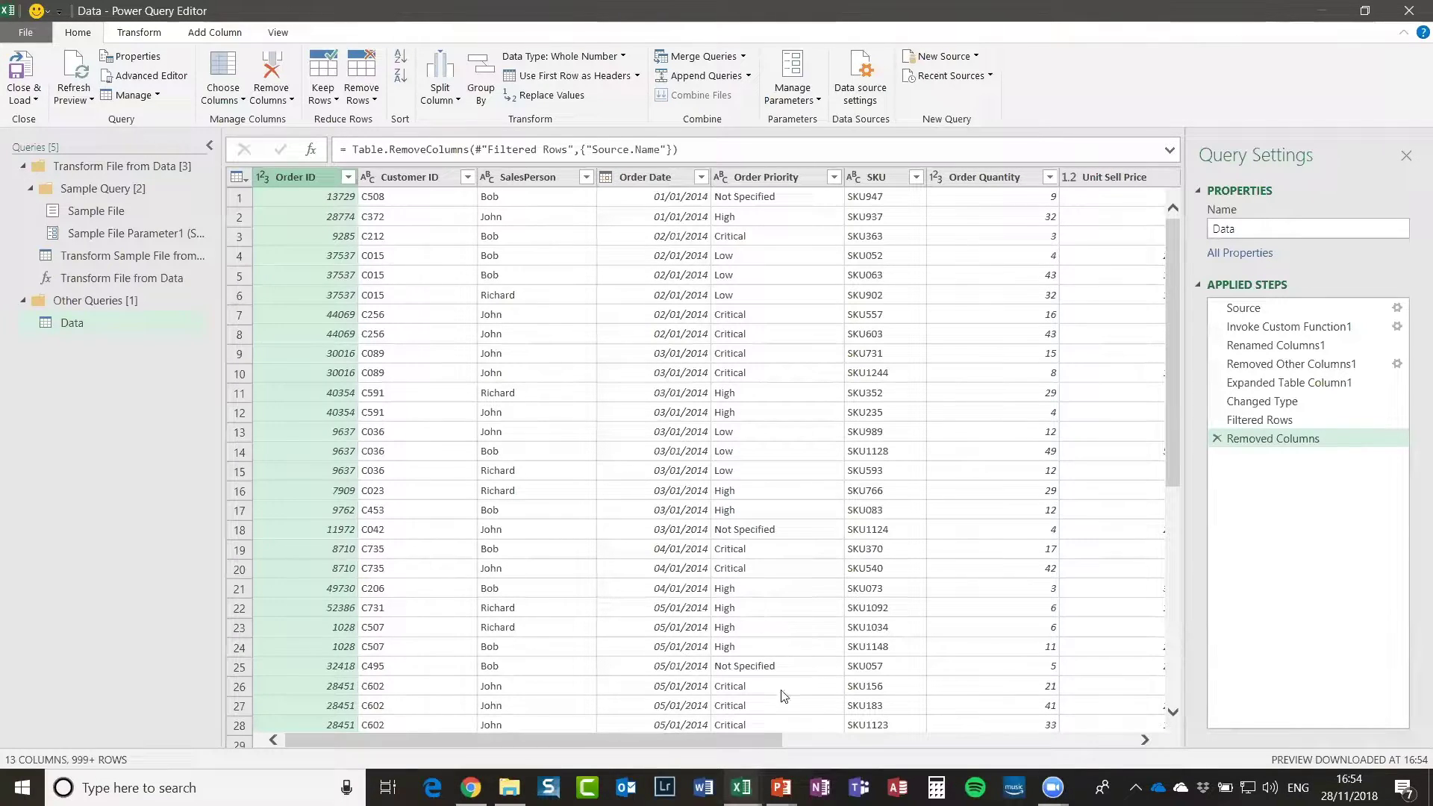
# Step: Examine the Order Quantity, Unit Sell Price and Discount columns and their first-row values as inputs for a sales calculation
pyautogui.moveTo(643, 740); pyautogui.dragTo(907, 762)
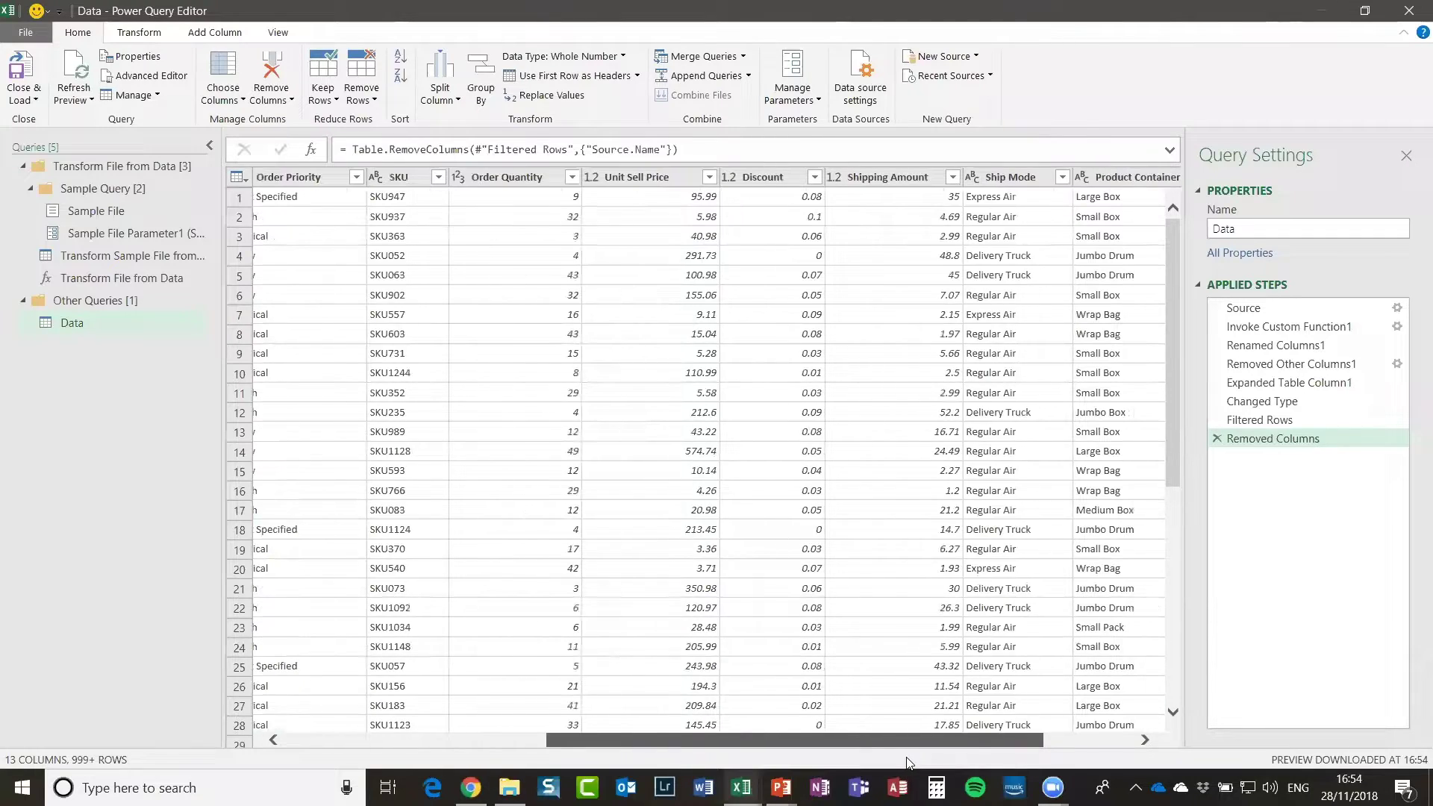
pyautogui.click(497, 179)
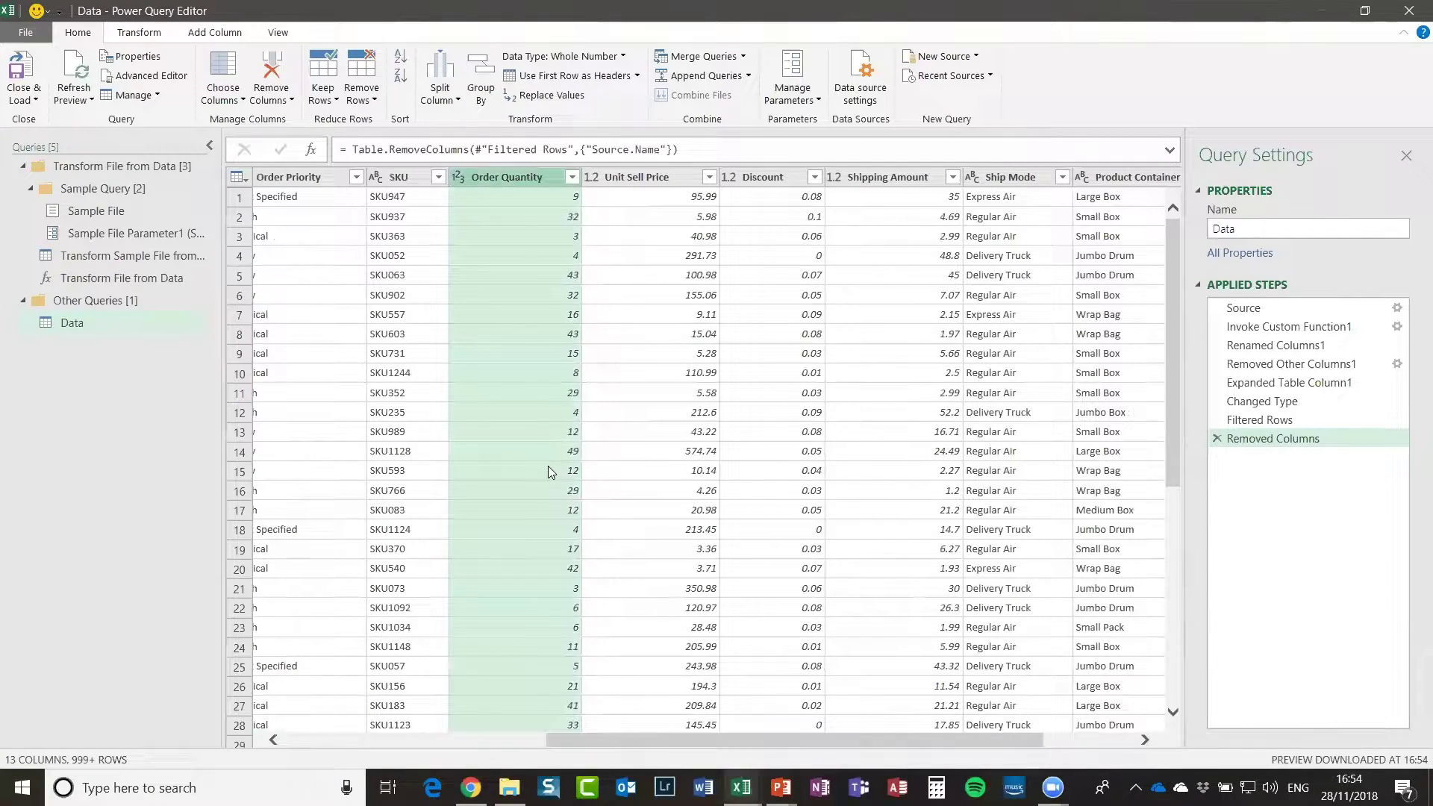
pyautogui.click(639, 180)
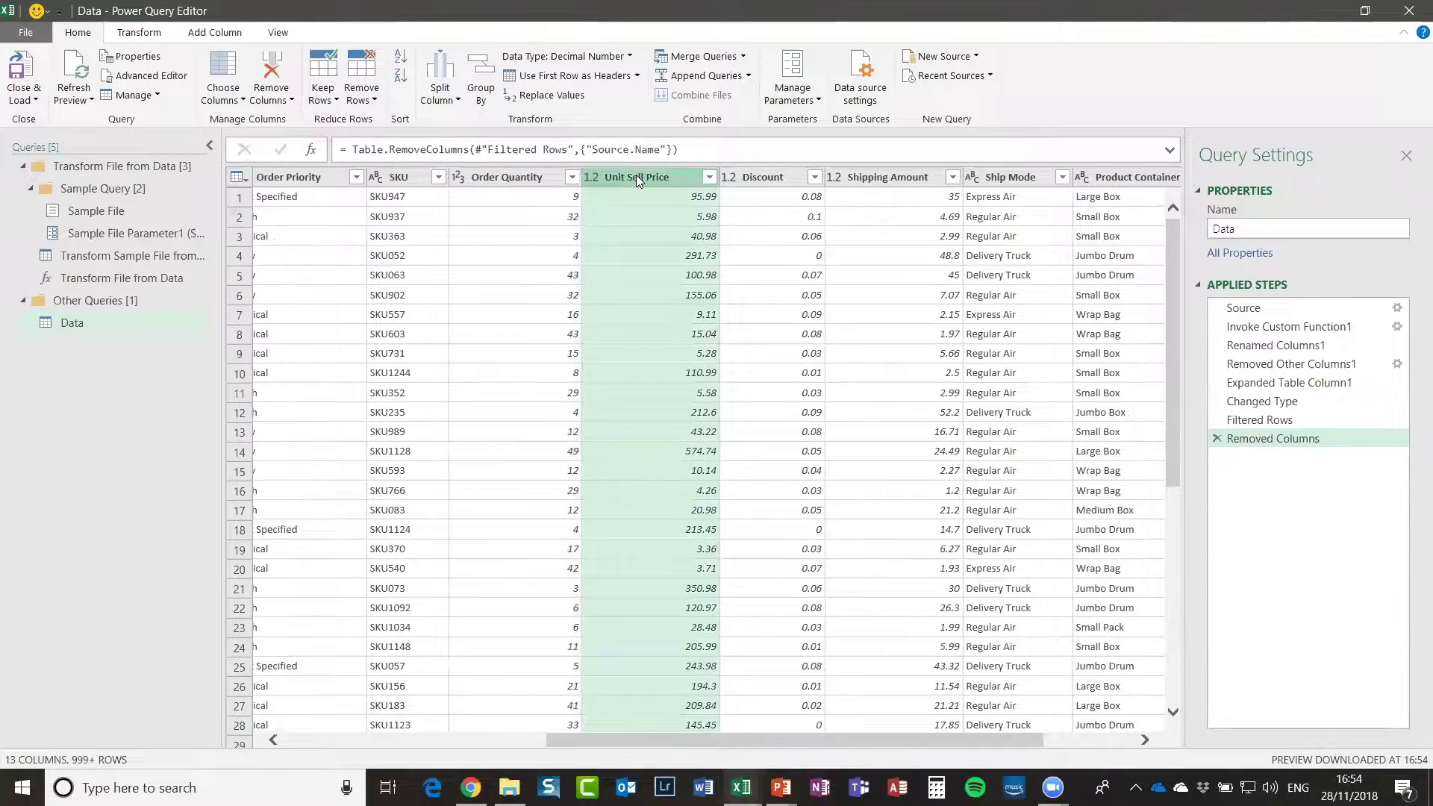
pyautogui.click(763, 178)
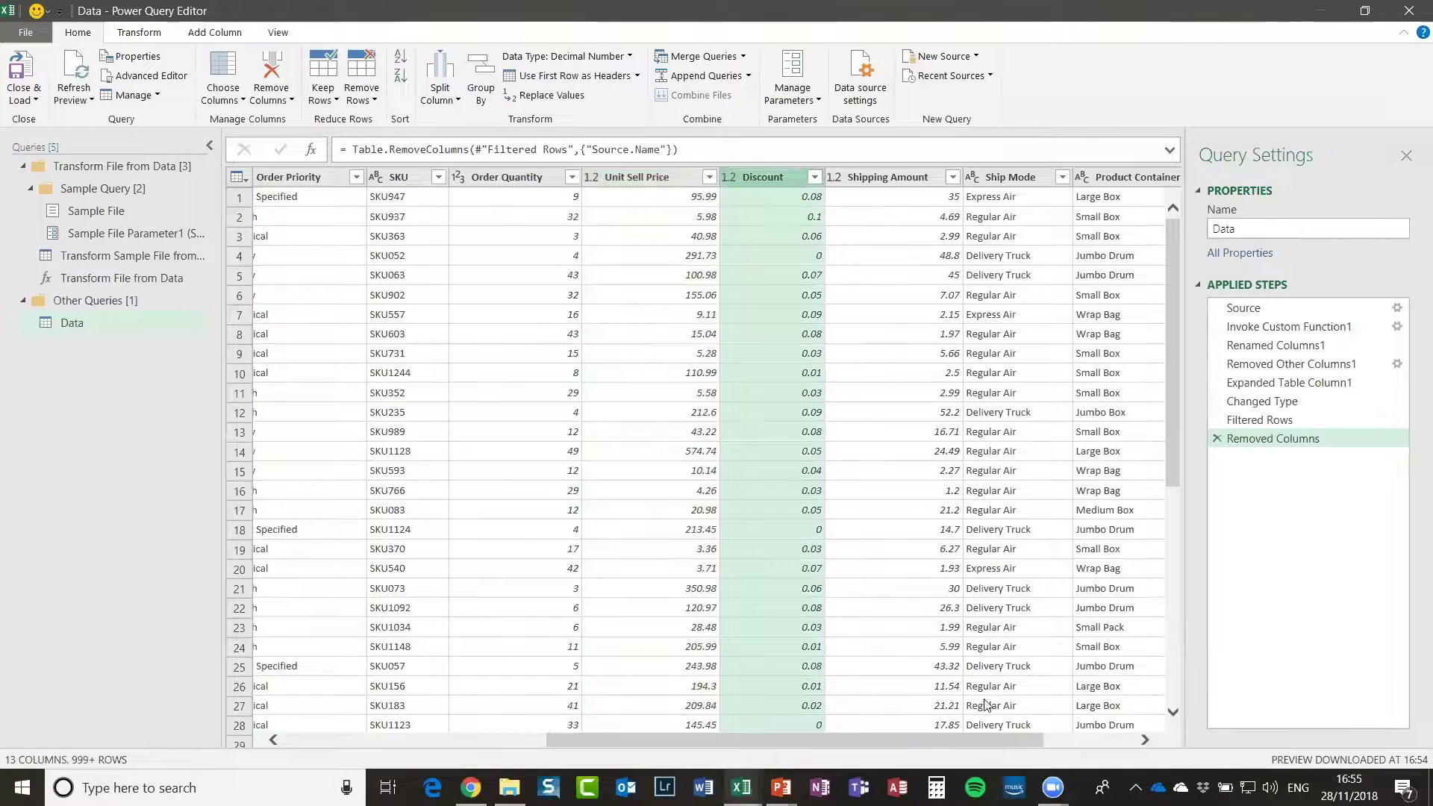
pyautogui.moveTo(952, 739)
pyautogui.mouseDown()
pyautogui.moveTo(1086, 748)
pyautogui.moveTo(926, 739)
pyautogui.mouseUp()
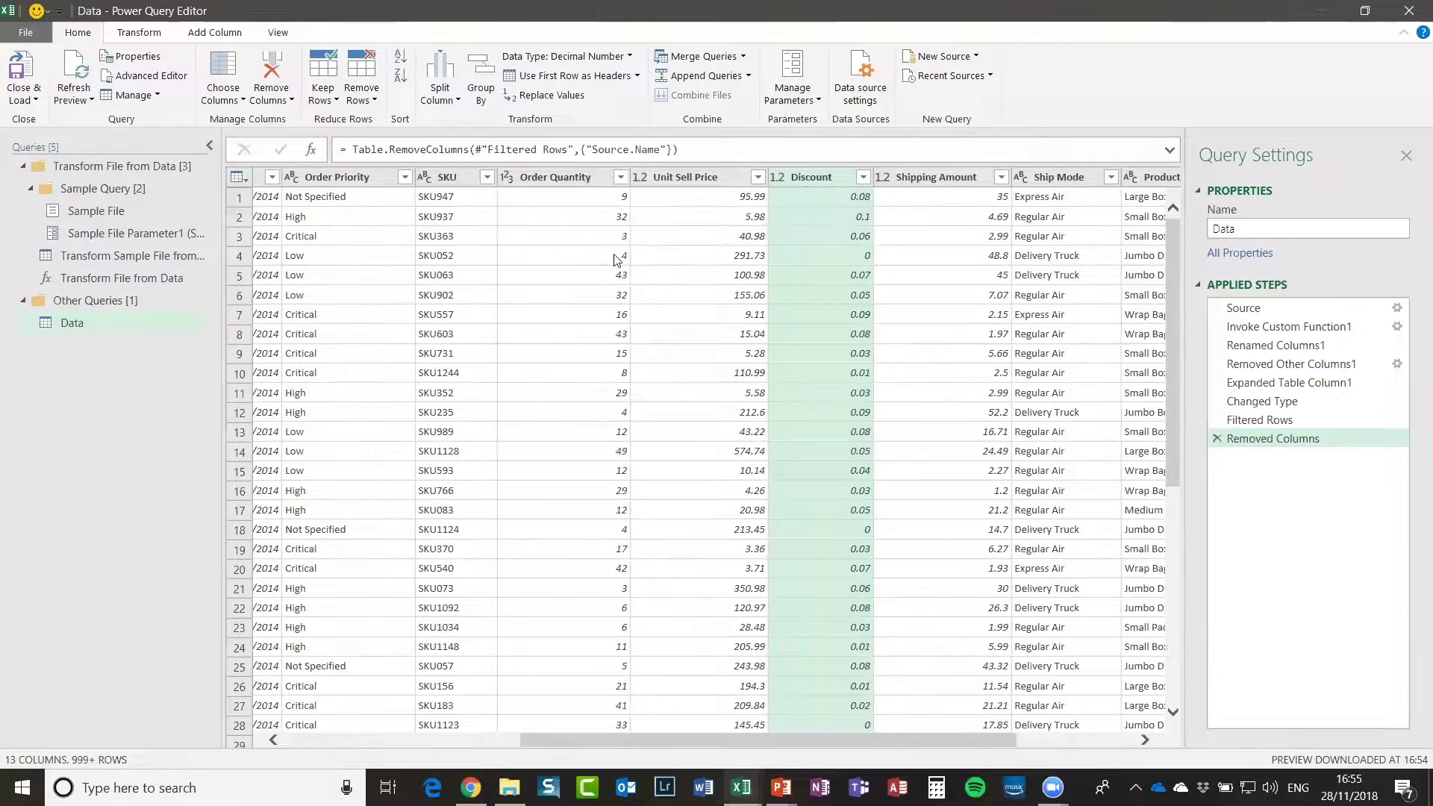
pyautogui.click(558, 199)
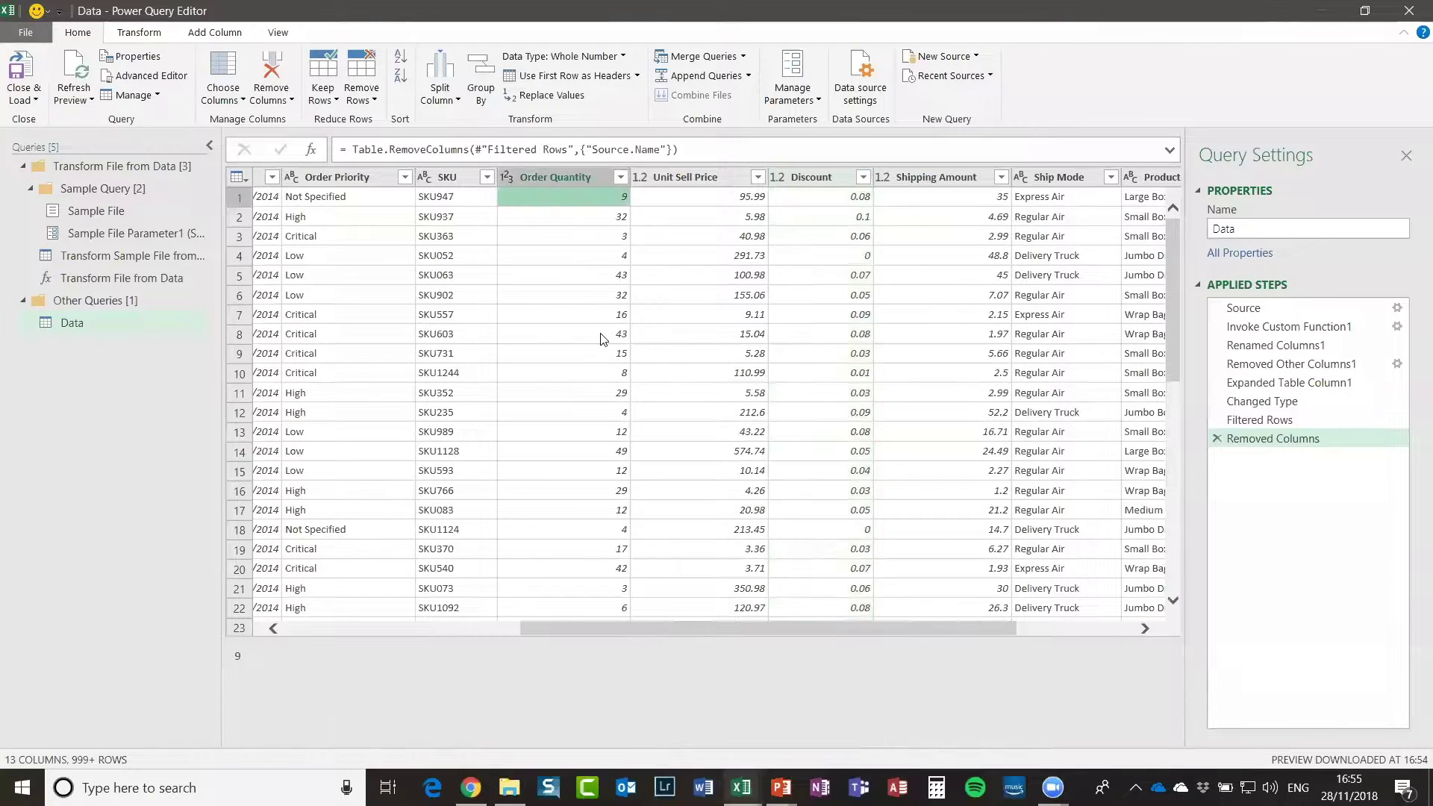
pyautogui.click(688, 199)
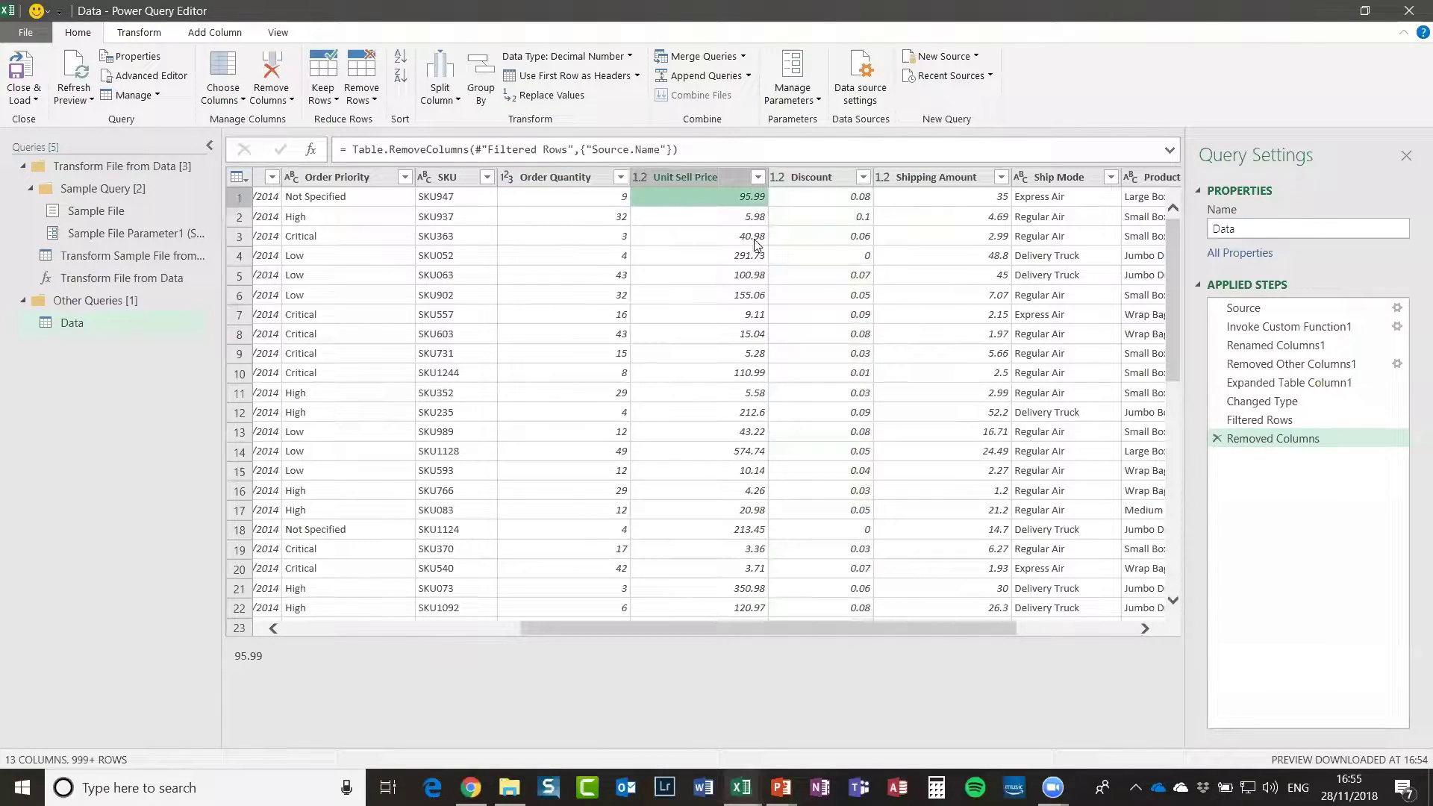
pyautogui.click(827, 200)
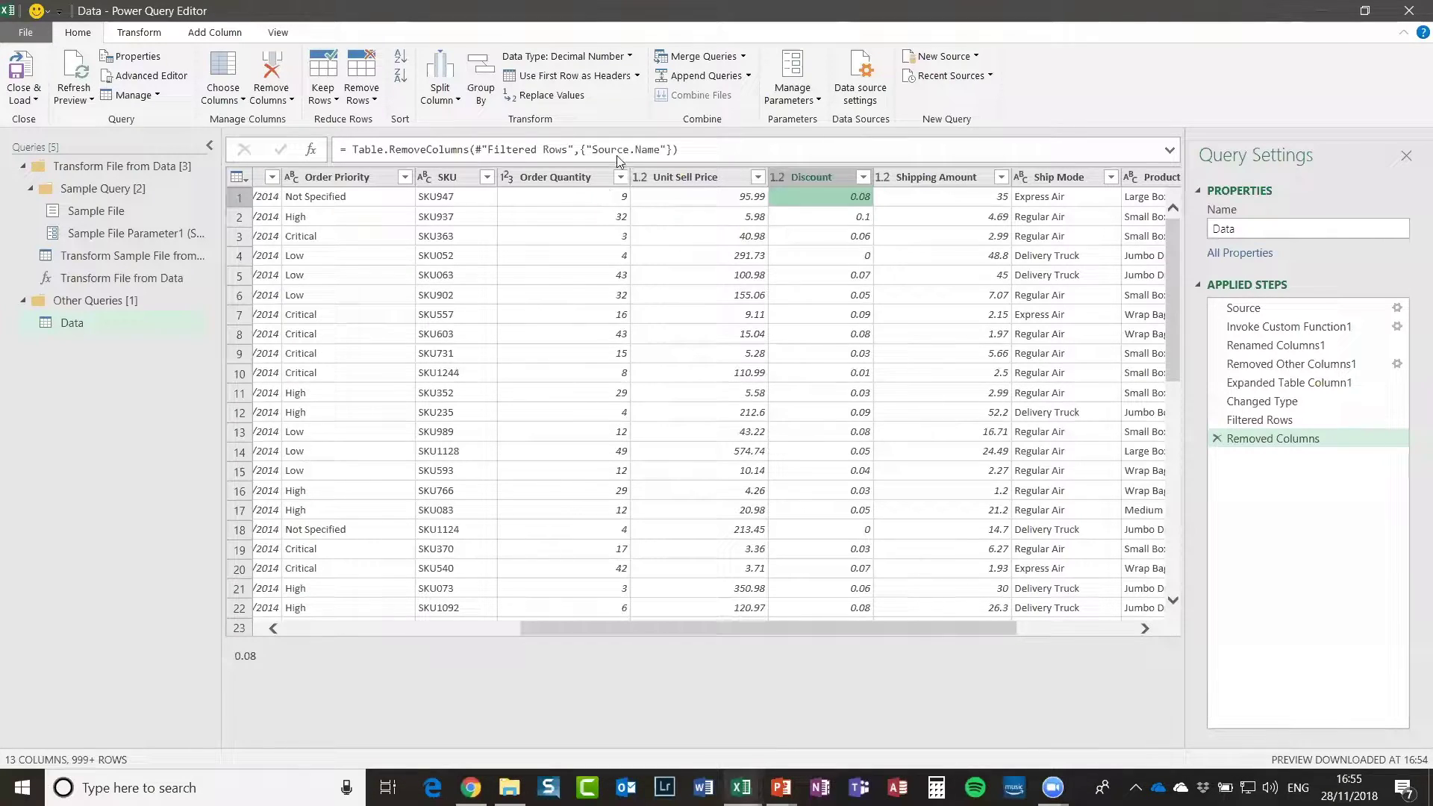
pyautogui.click(552, 179)
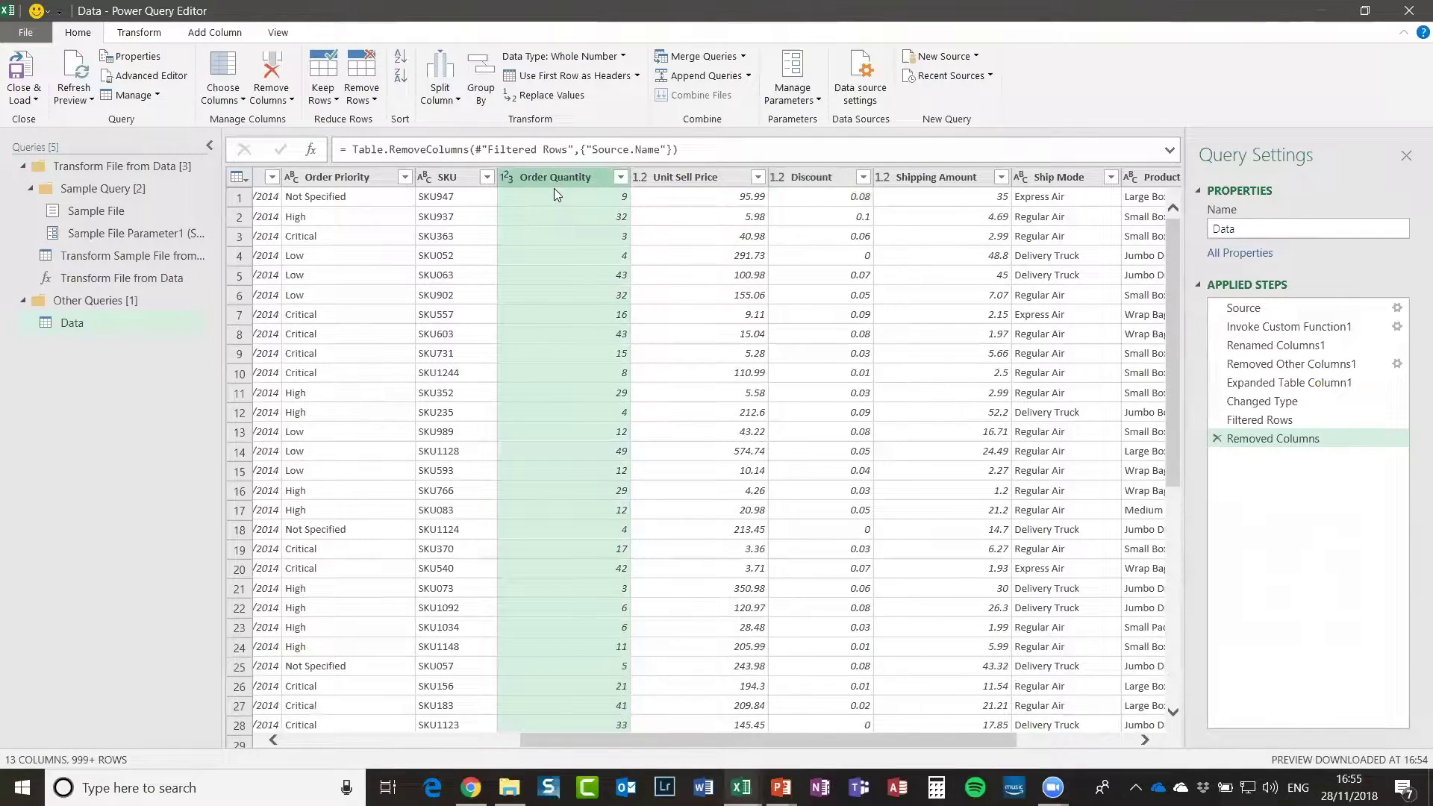
pyautogui.click(709, 203)
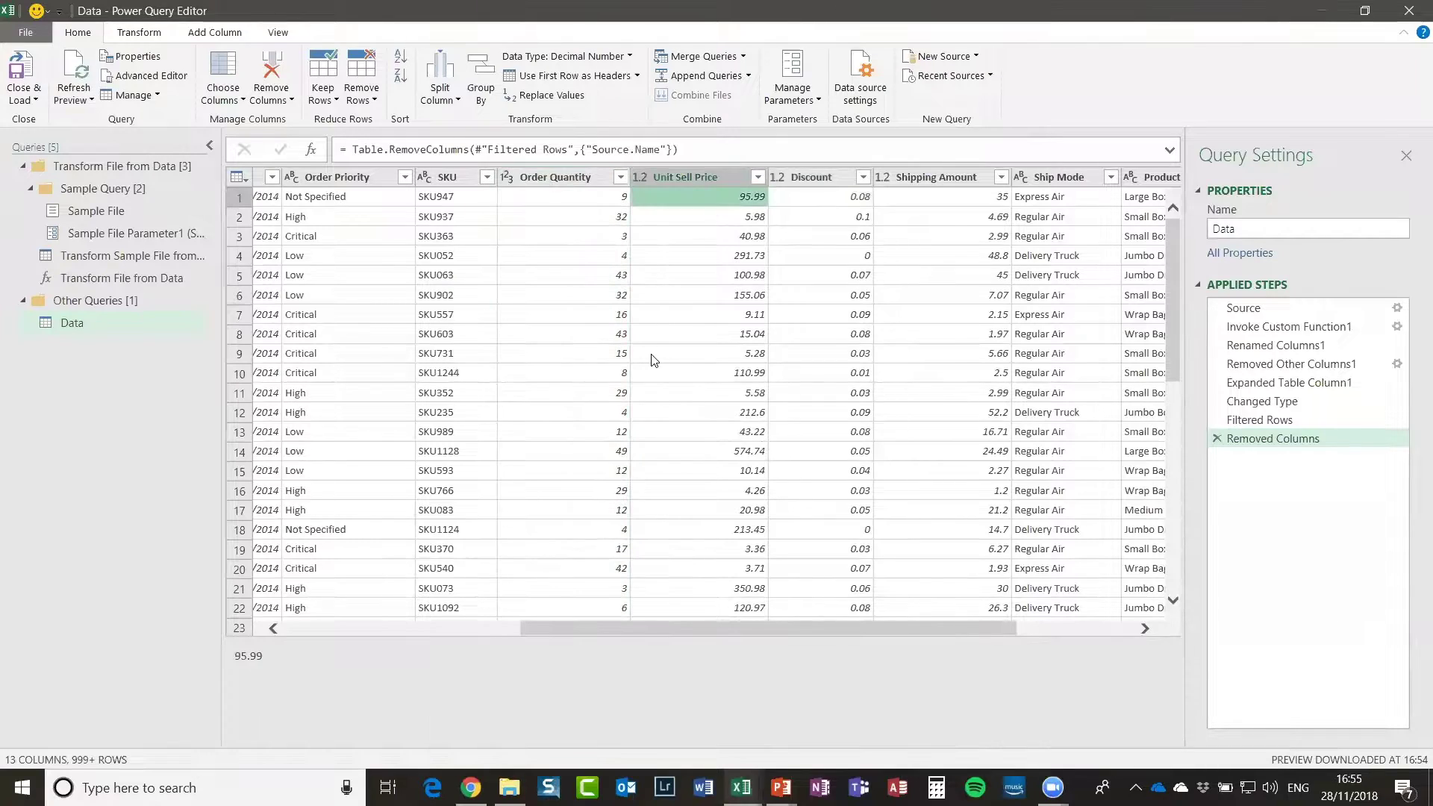
pyautogui.click(827, 198)
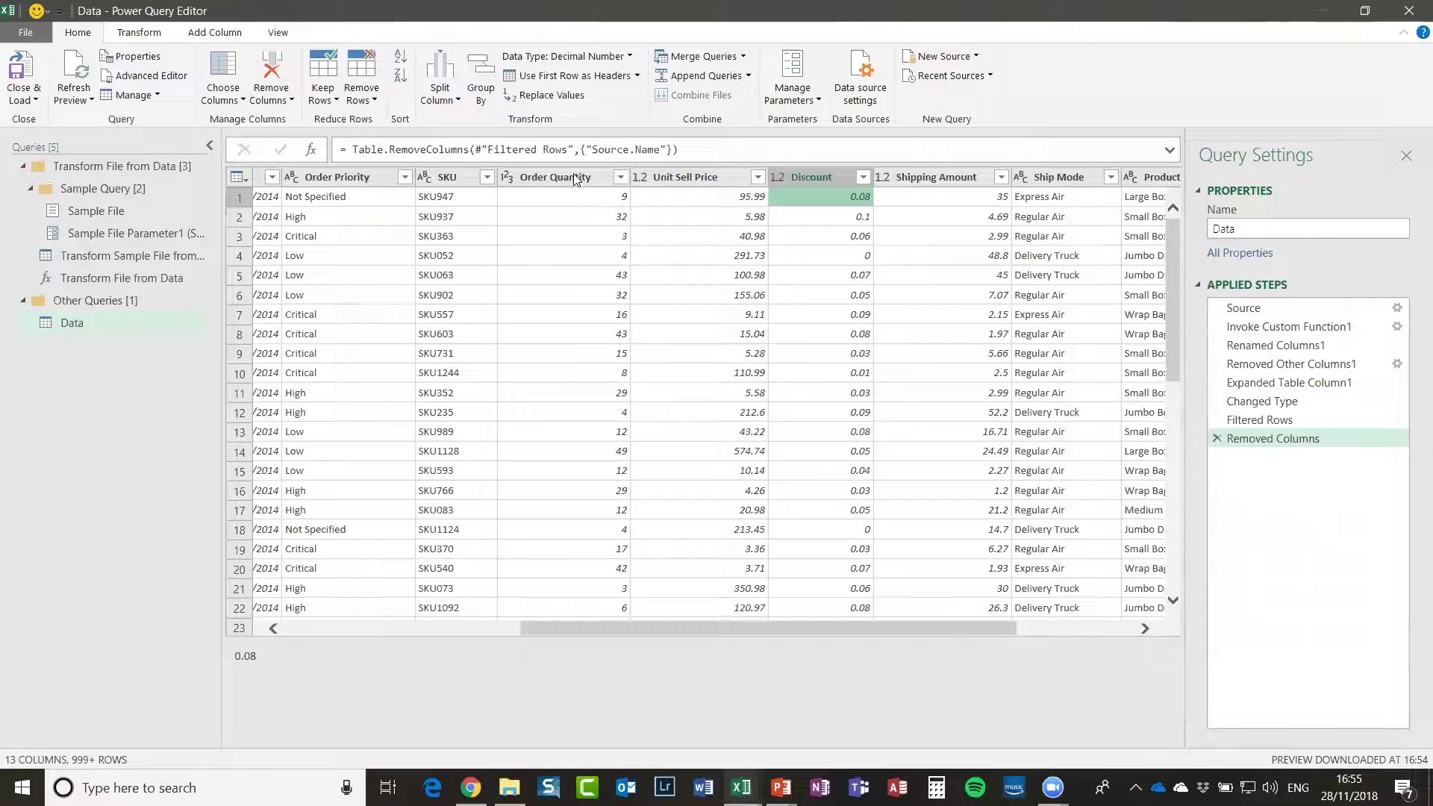
# Step: Add a column that multiplies Order Quantity, Unit Sell Price and Discount together
pyautogui.click(553, 173)
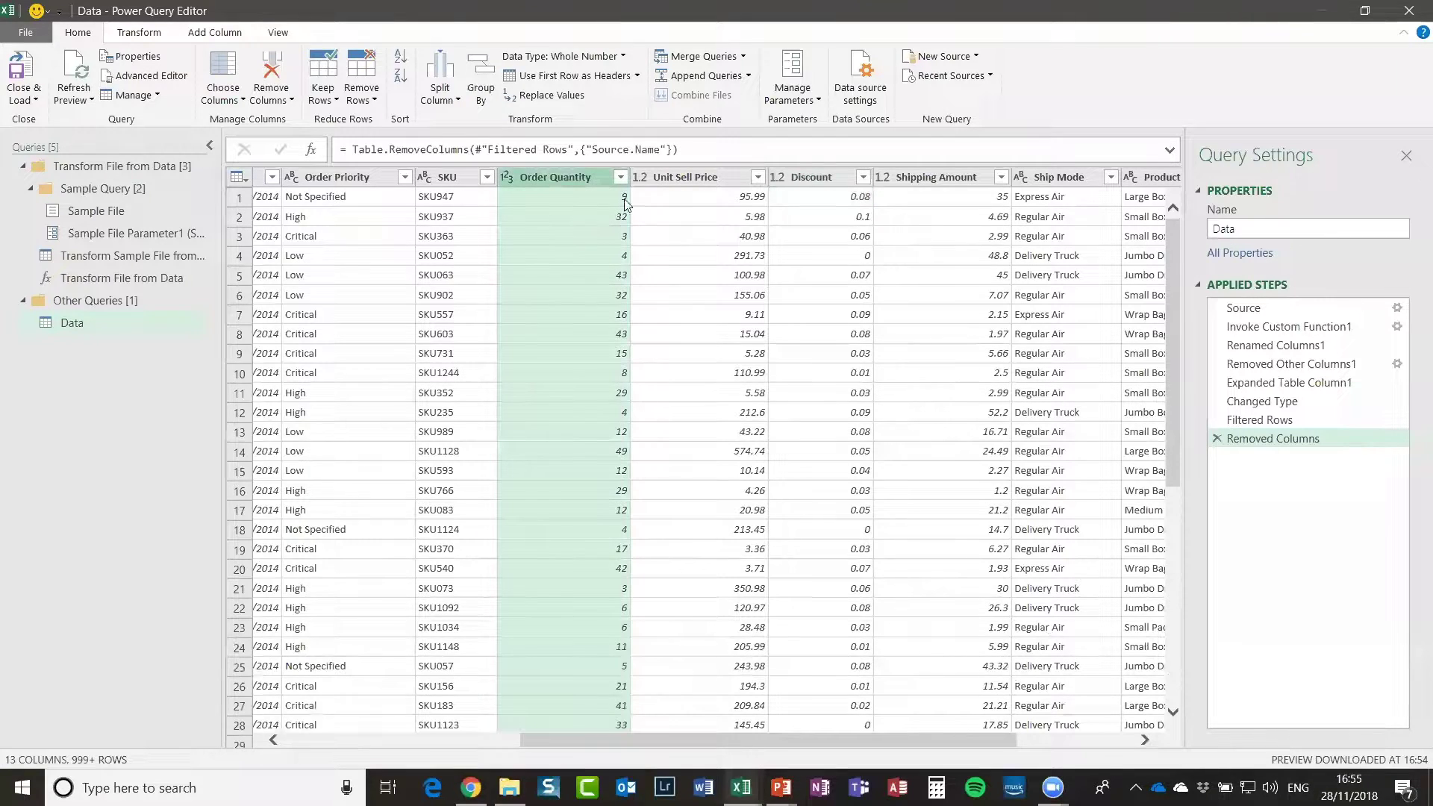
pyautogui.keyDown('ctrl'); pyautogui.click(693, 181); pyautogui.keyUp('ctrl')
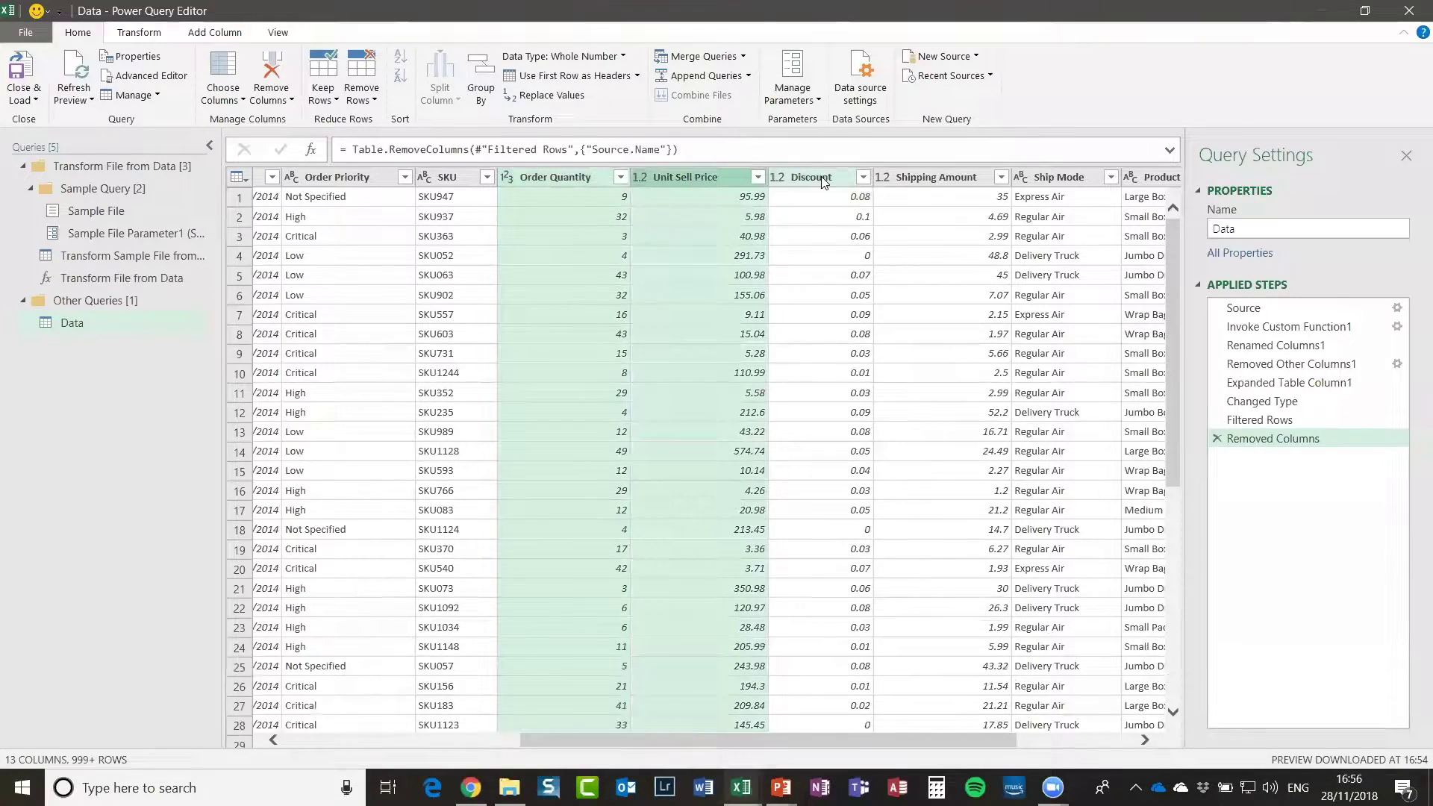
pyautogui.keyDown('ctrl'); pyautogui.click(821, 178); pyautogui.keyUp('ctrl')
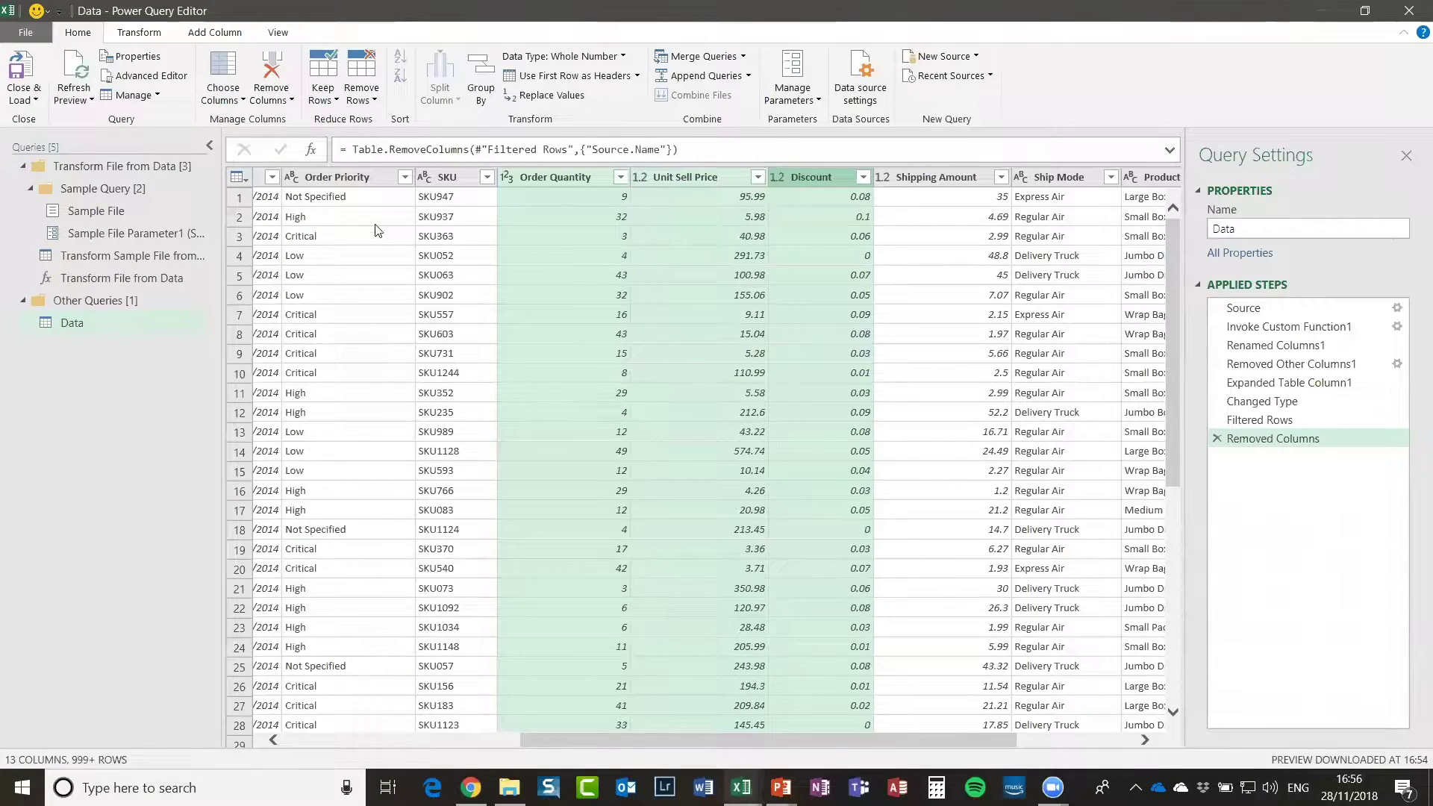
pyautogui.click(222, 36)
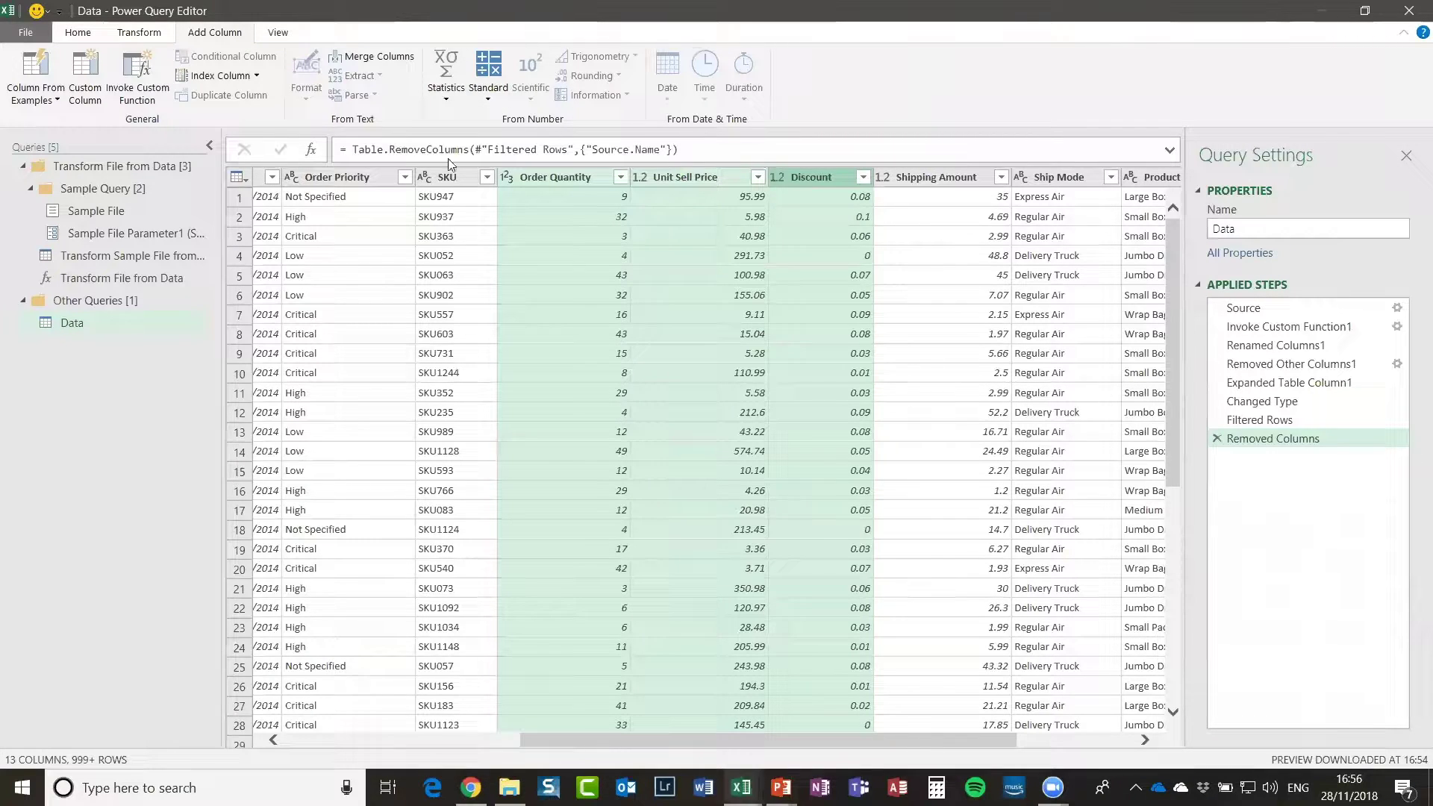
pyautogui.click(489, 97)
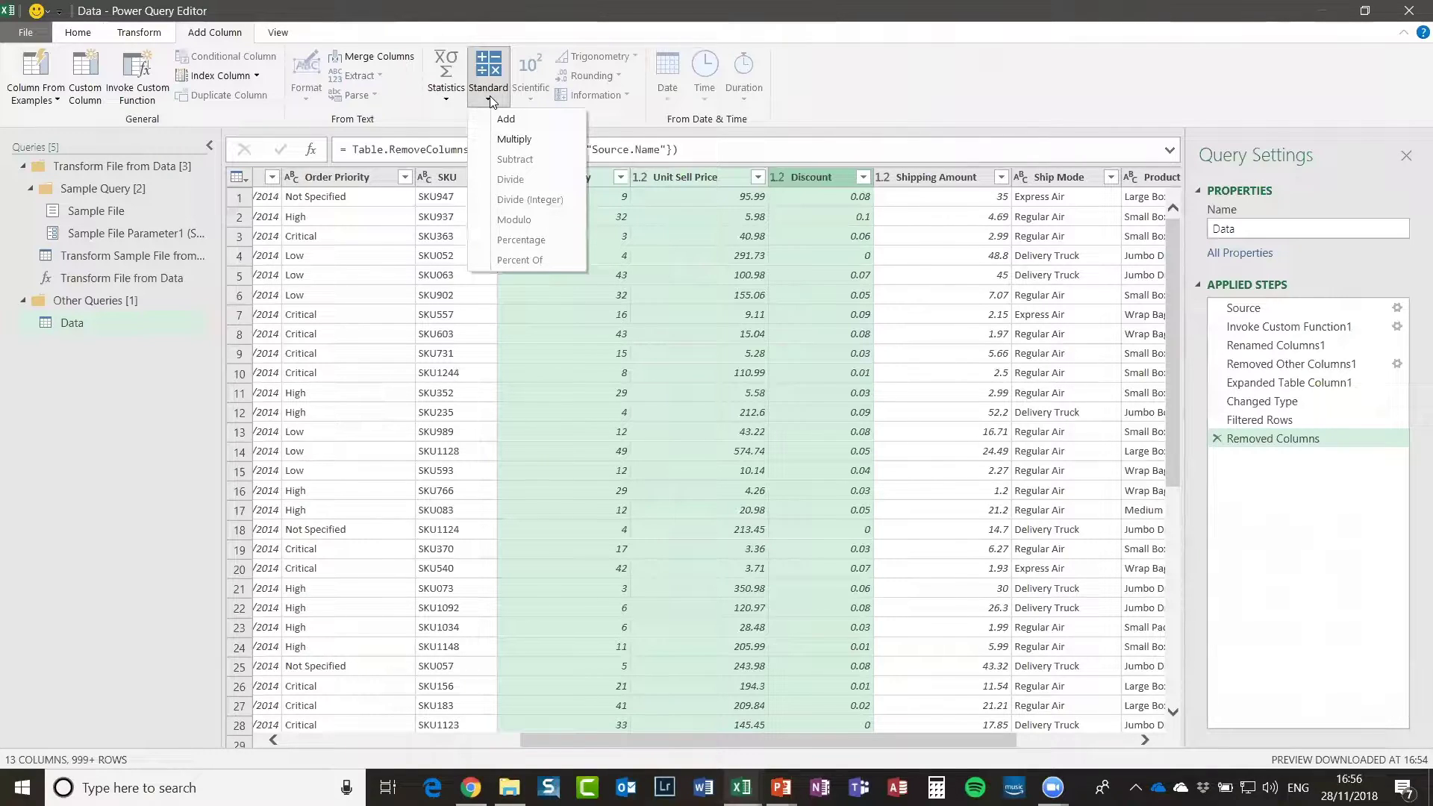
pyautogui.click(537, 143)
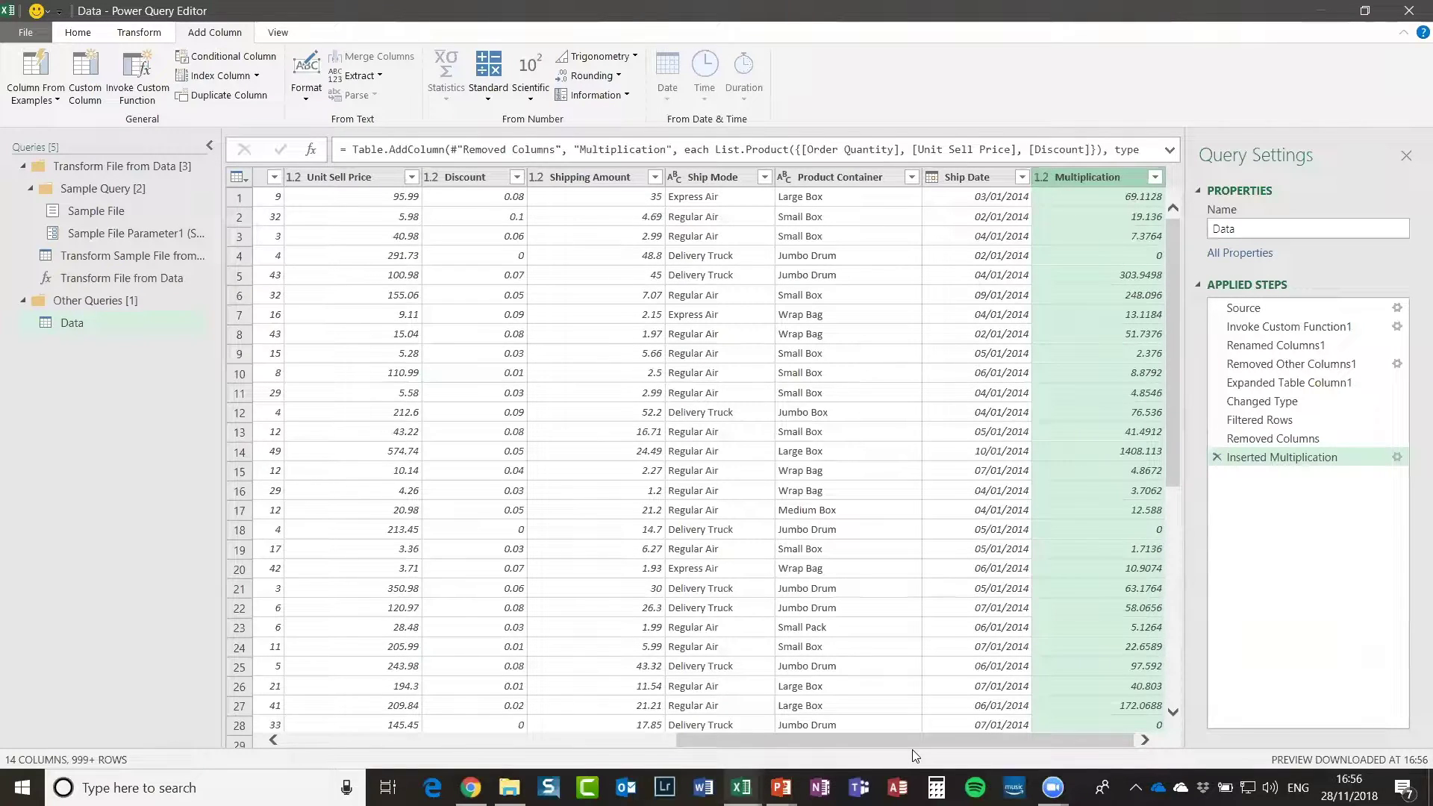
# Step: Edit the Multiplication column's formula to use 1-[Discount] instead of [Discount], and inspect the first row's result
pyautogui.moveTo(891, 737); pyautogui.dragTo(799, 743)
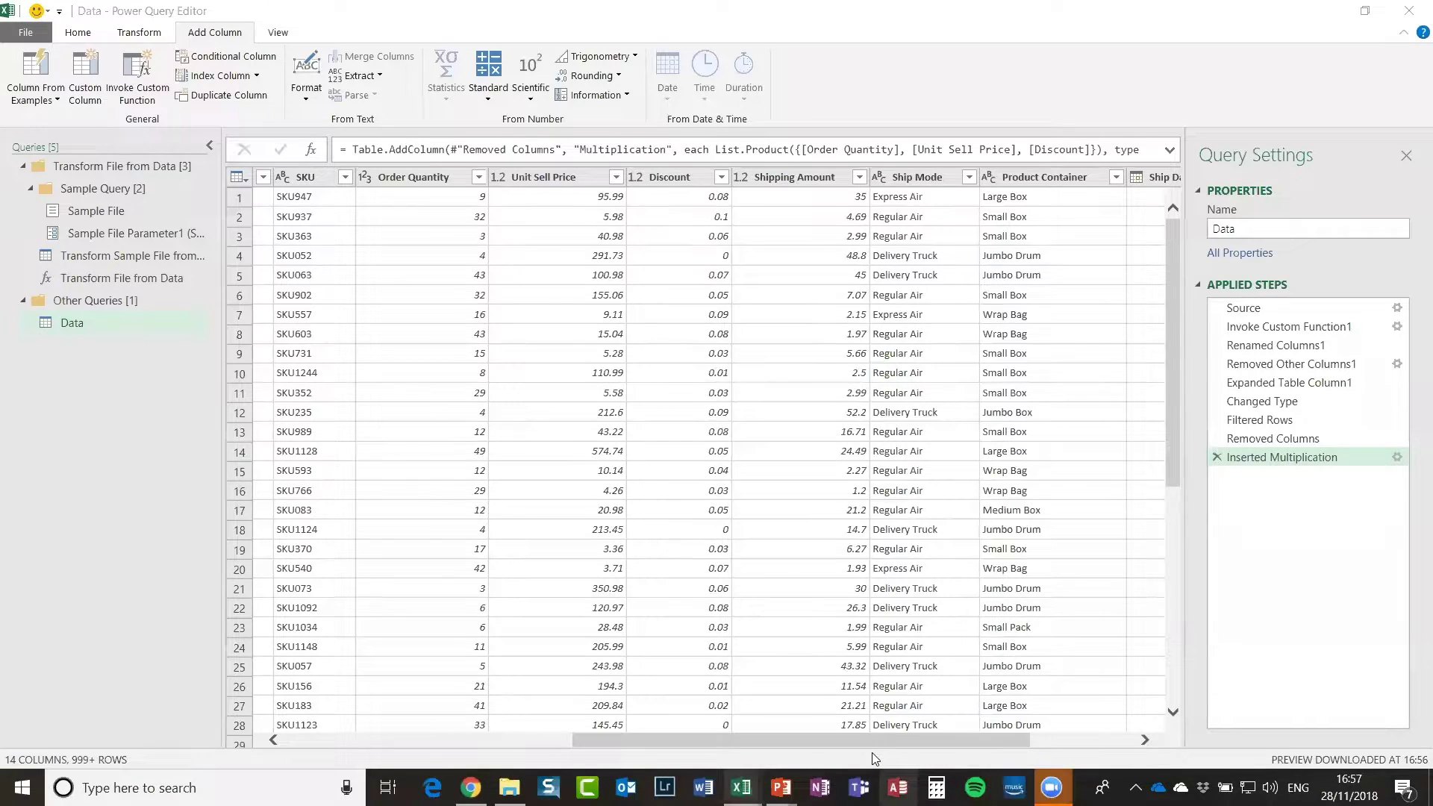
pyautogui.hscroll(3, 1059, 711)
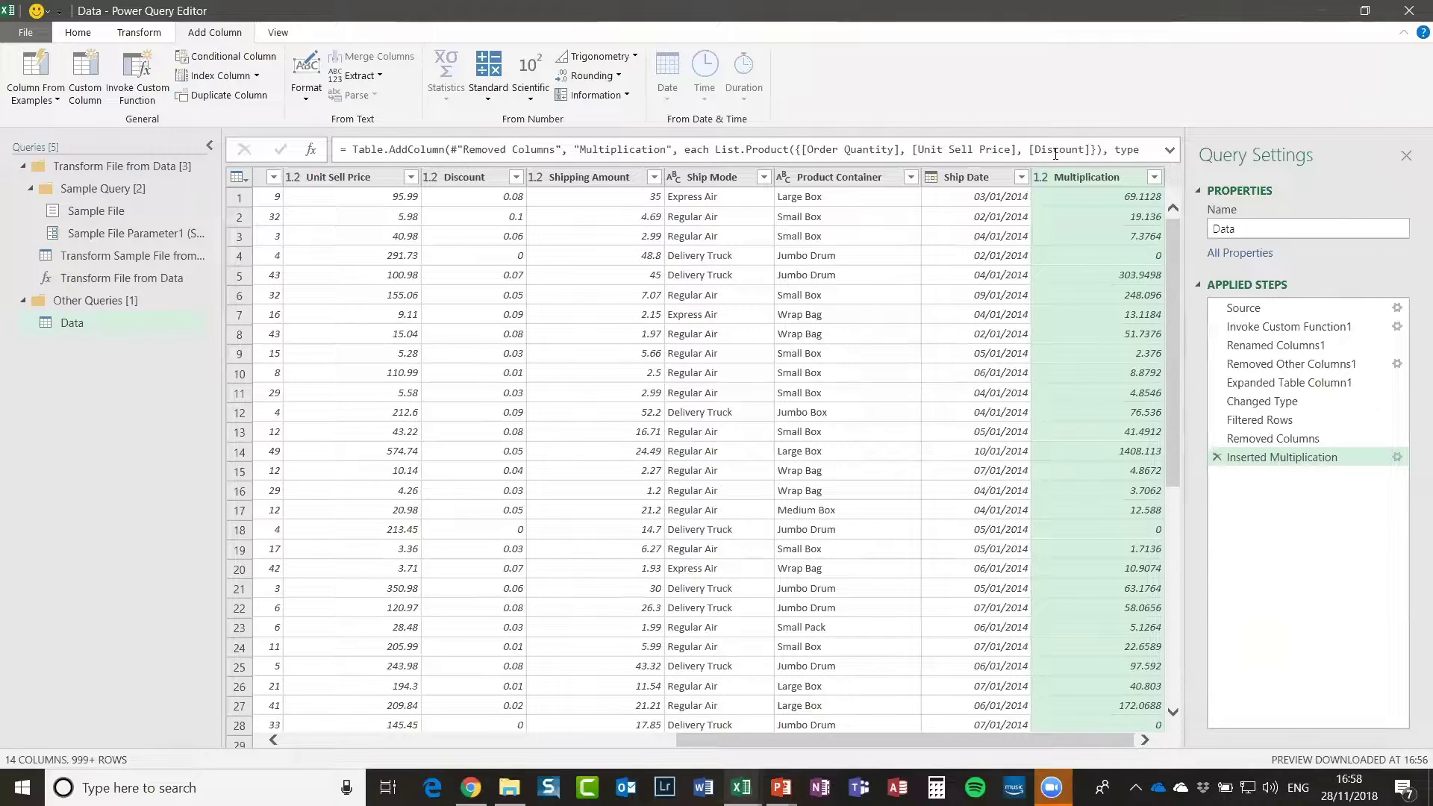
pyautogui.click(1028, 148)
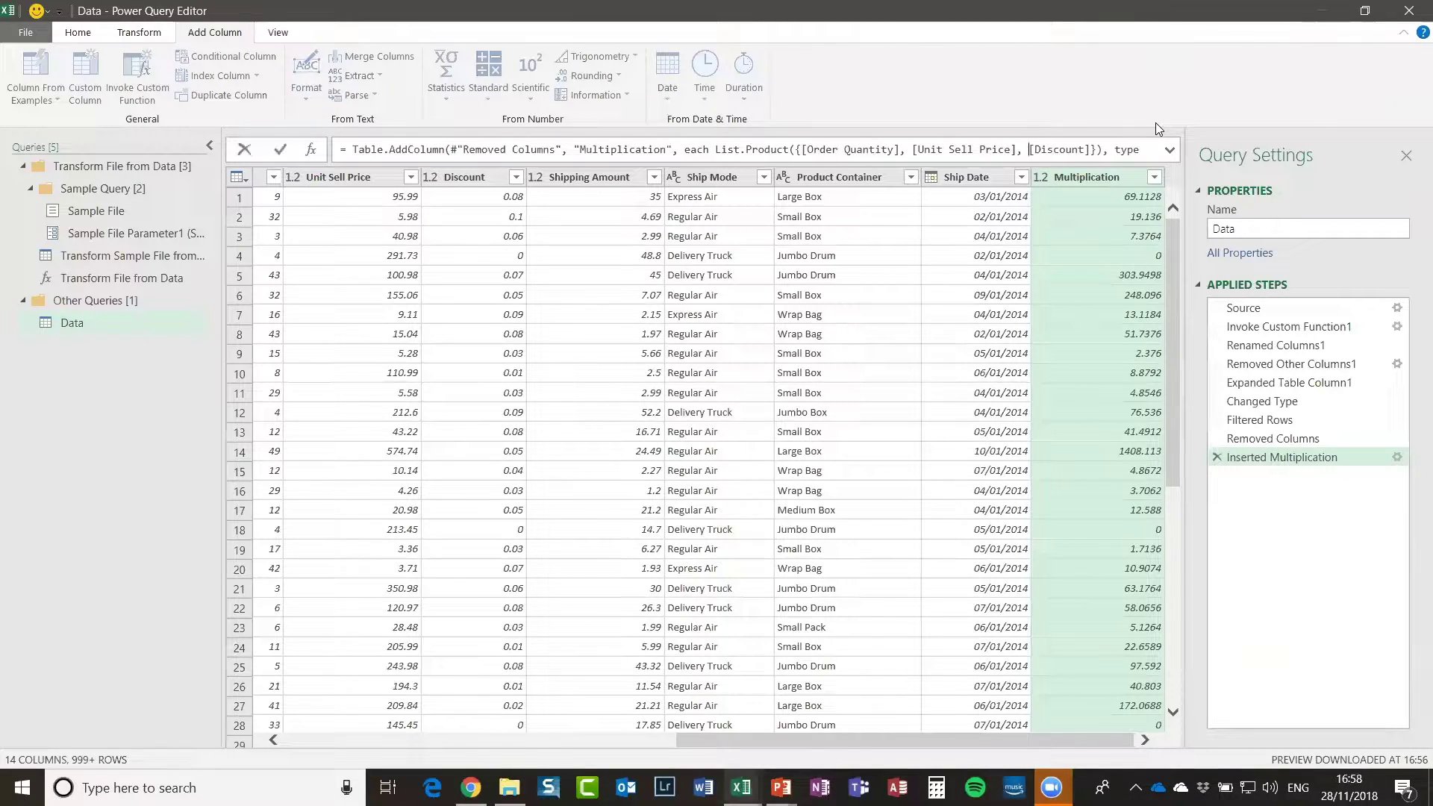
pyautogui.write('1-')
pyautogui.press('Return')
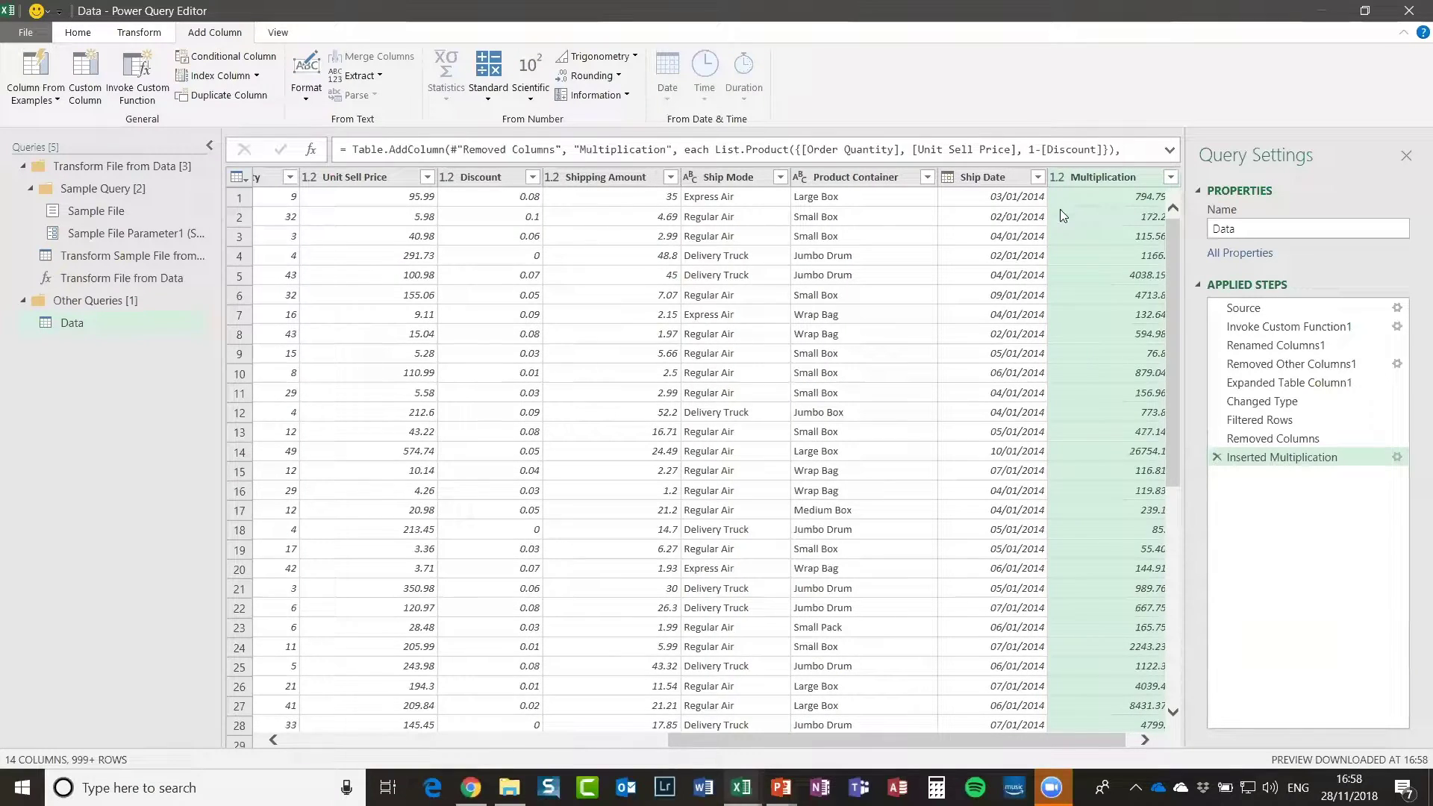
pyautogui.click(1120, 198)
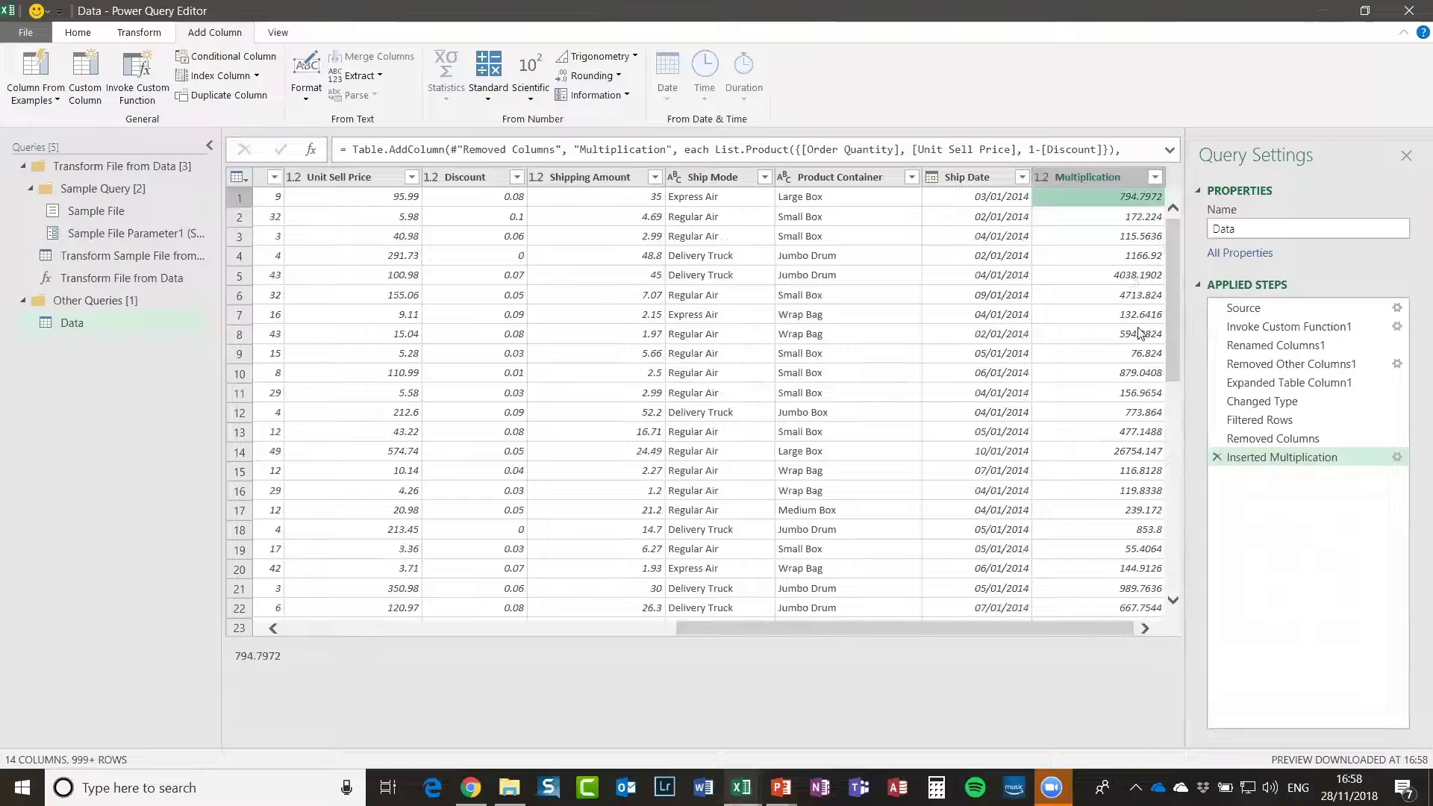
# Step: Add a new column that rounds the Multiplication values to 2 decimal places
pyautogui.click(1091, 180)
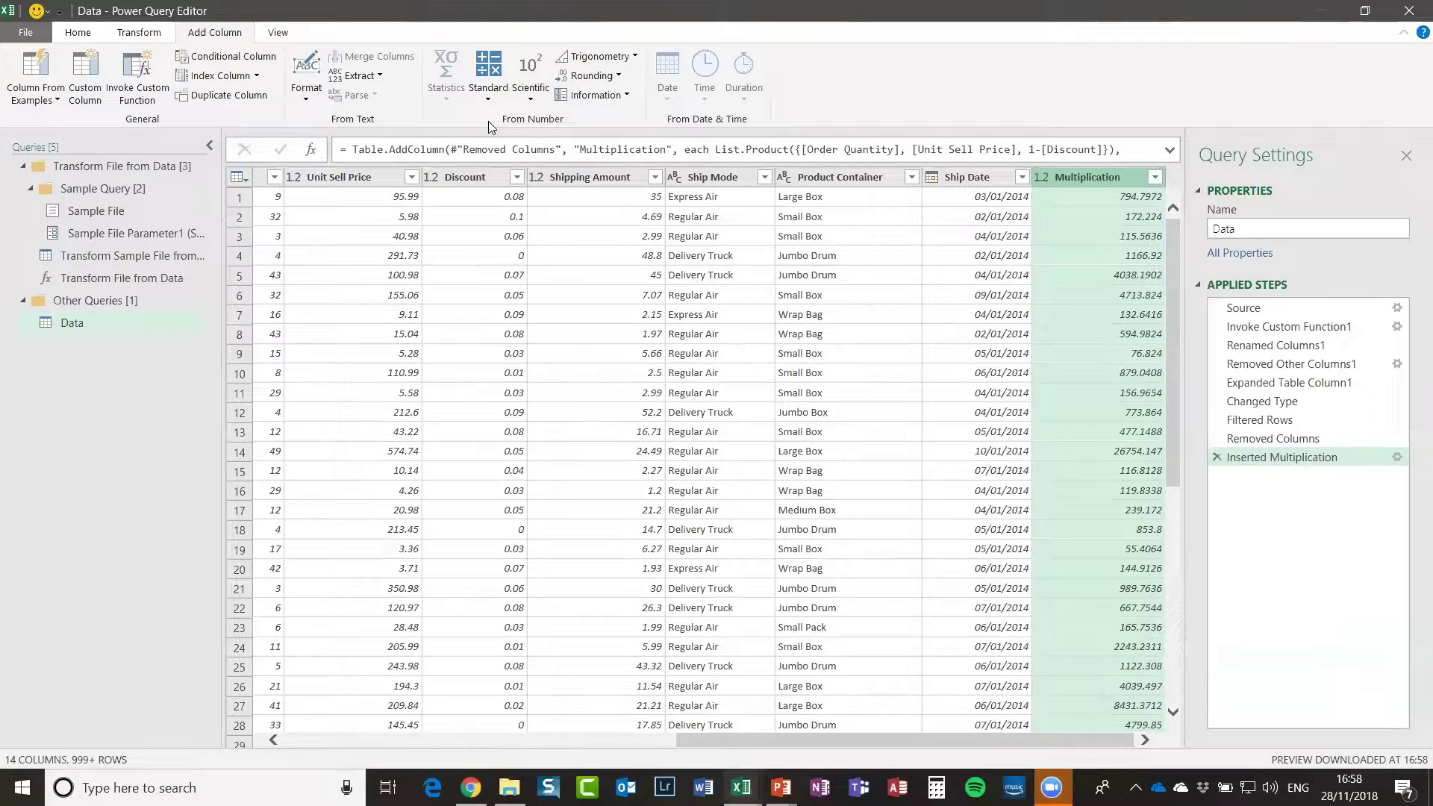
pyautogui.click(616, 75)
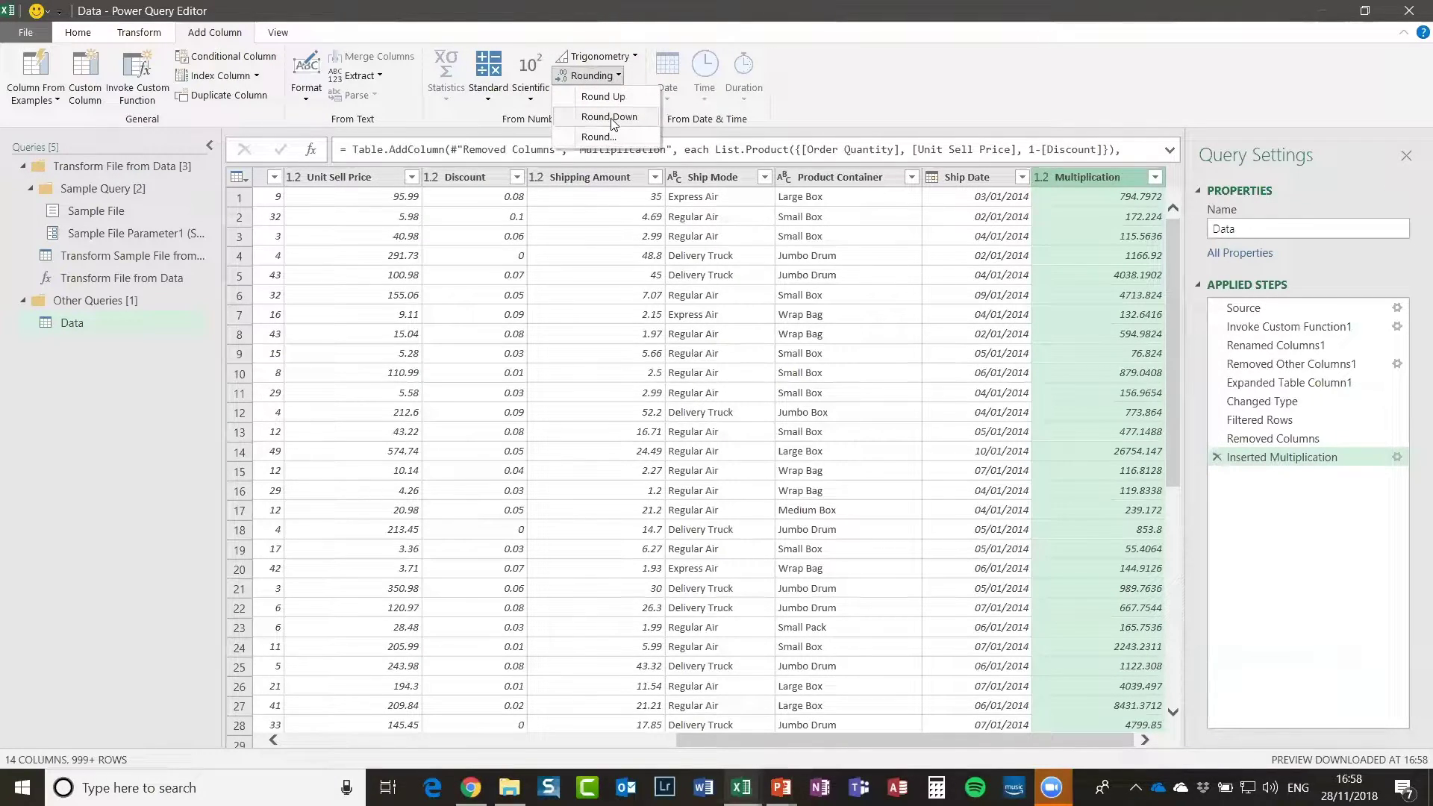
pyautogui.click(872, 66)
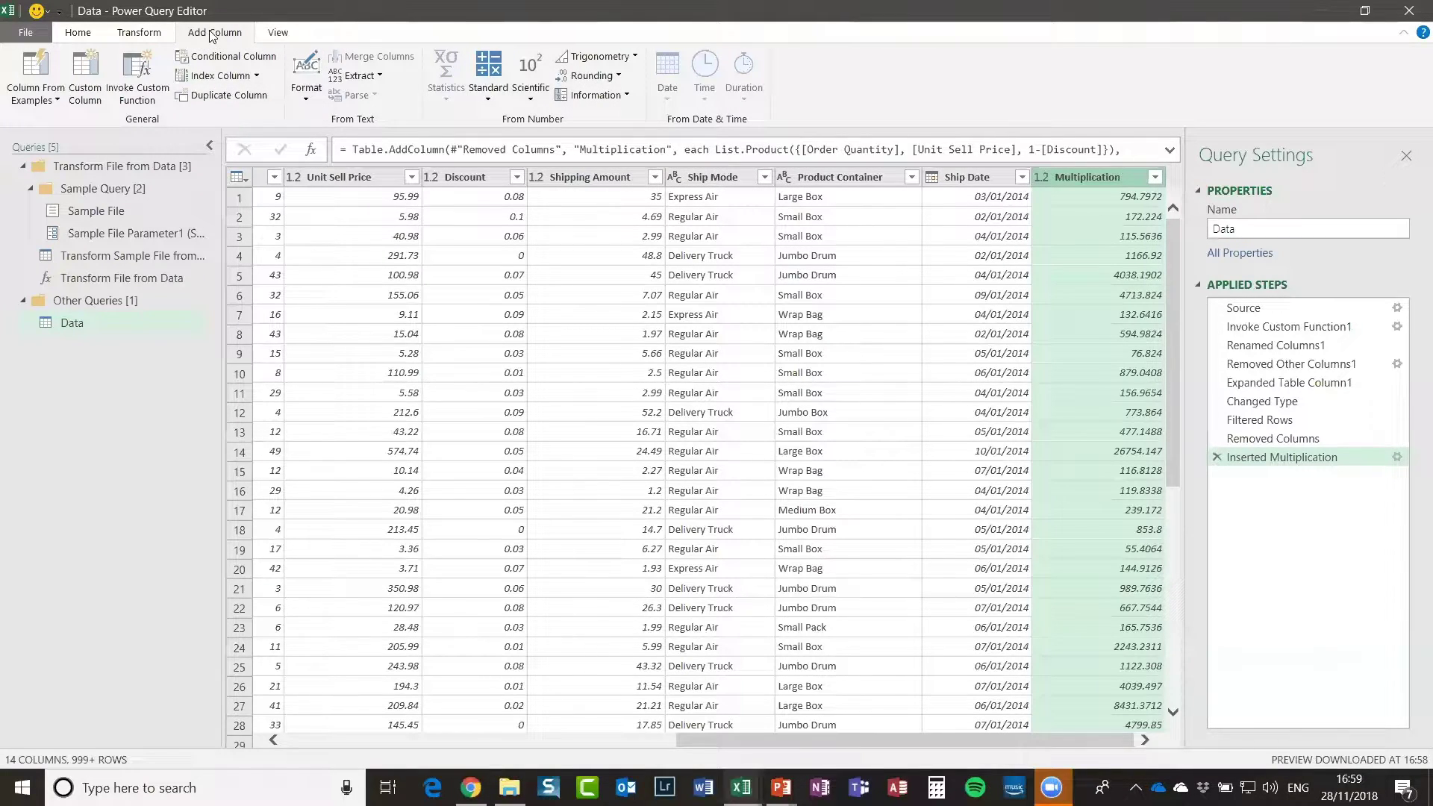
pyautogui.click(619, 77)
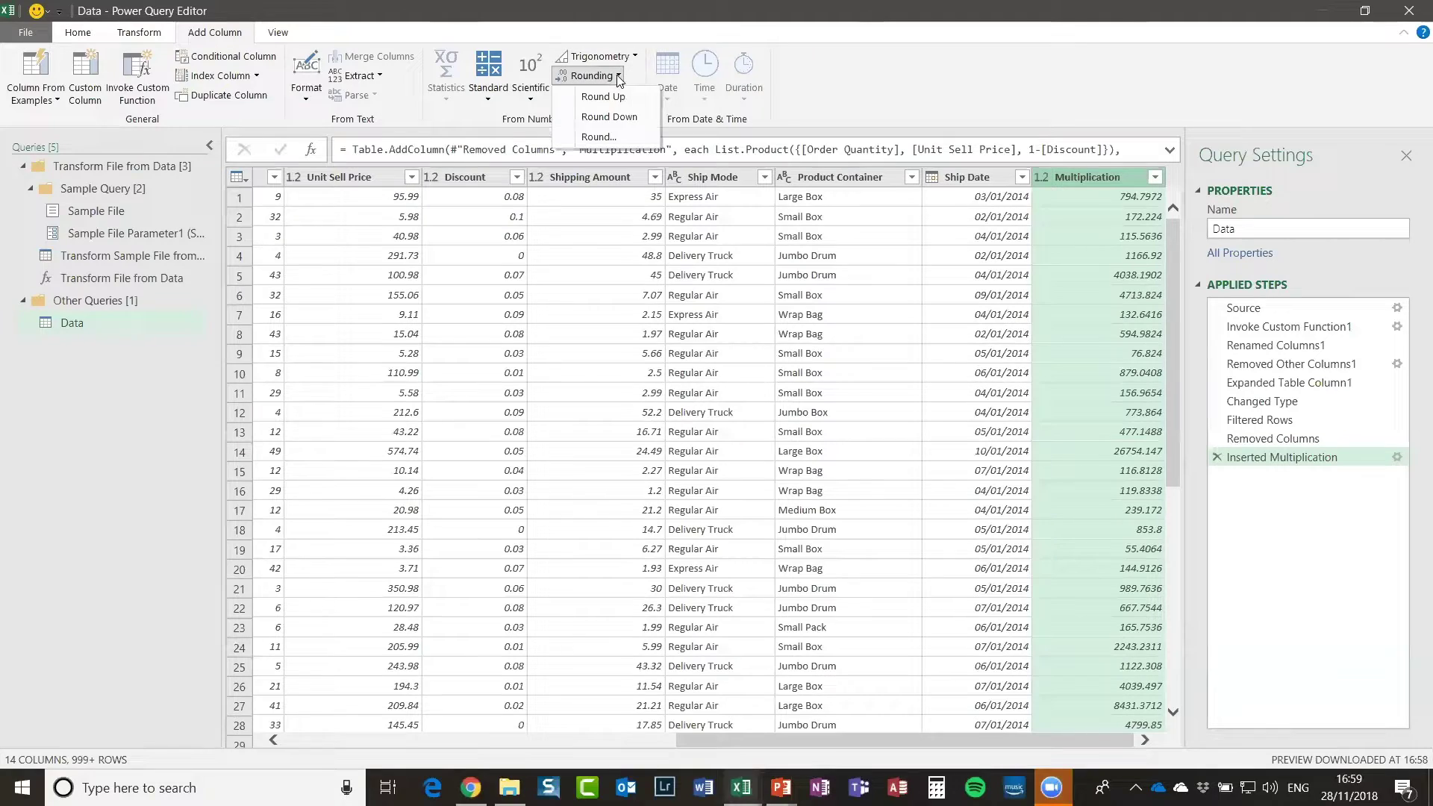
pyautogui.click(590, 138)
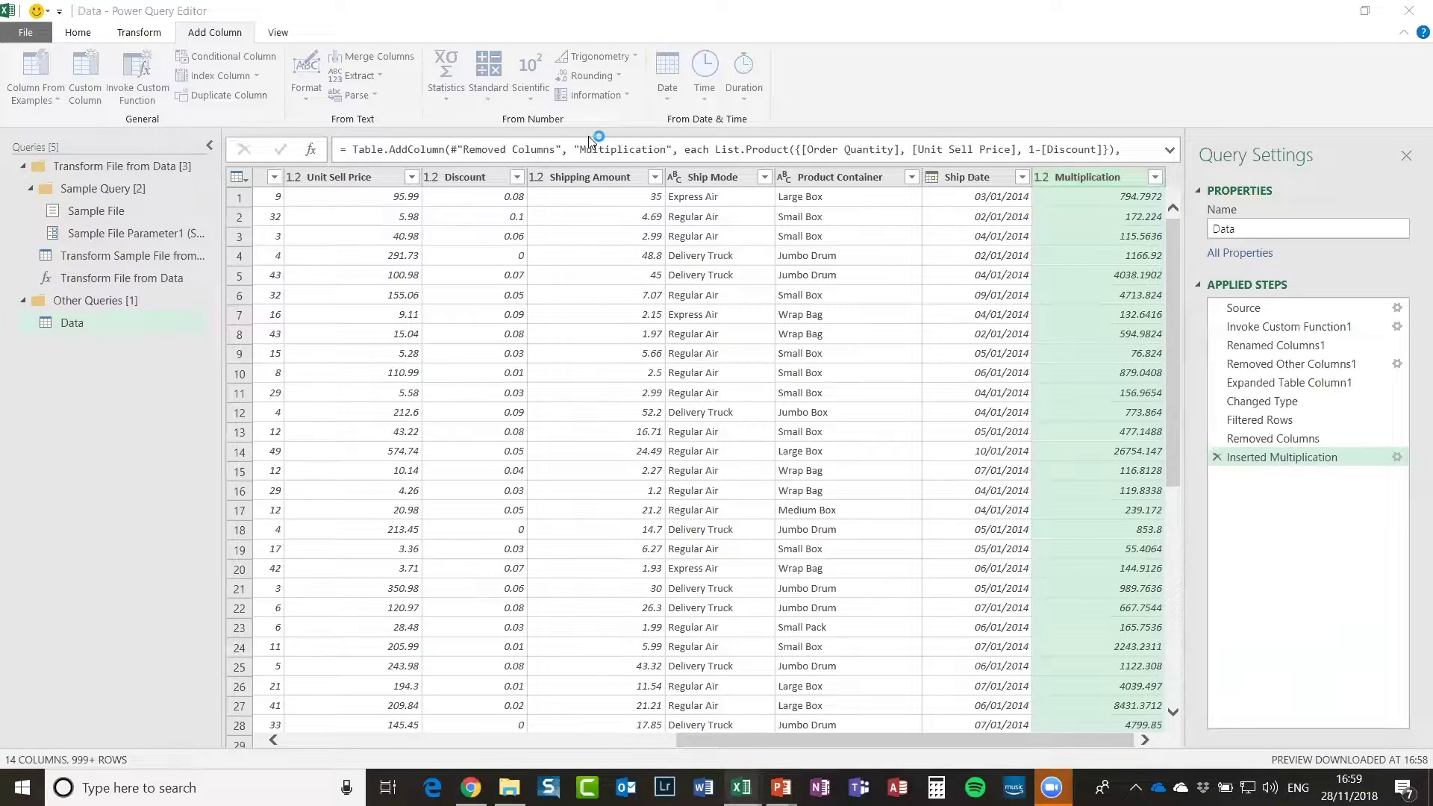
pyautogui.write('2')
pyautogui.click(912, 450)
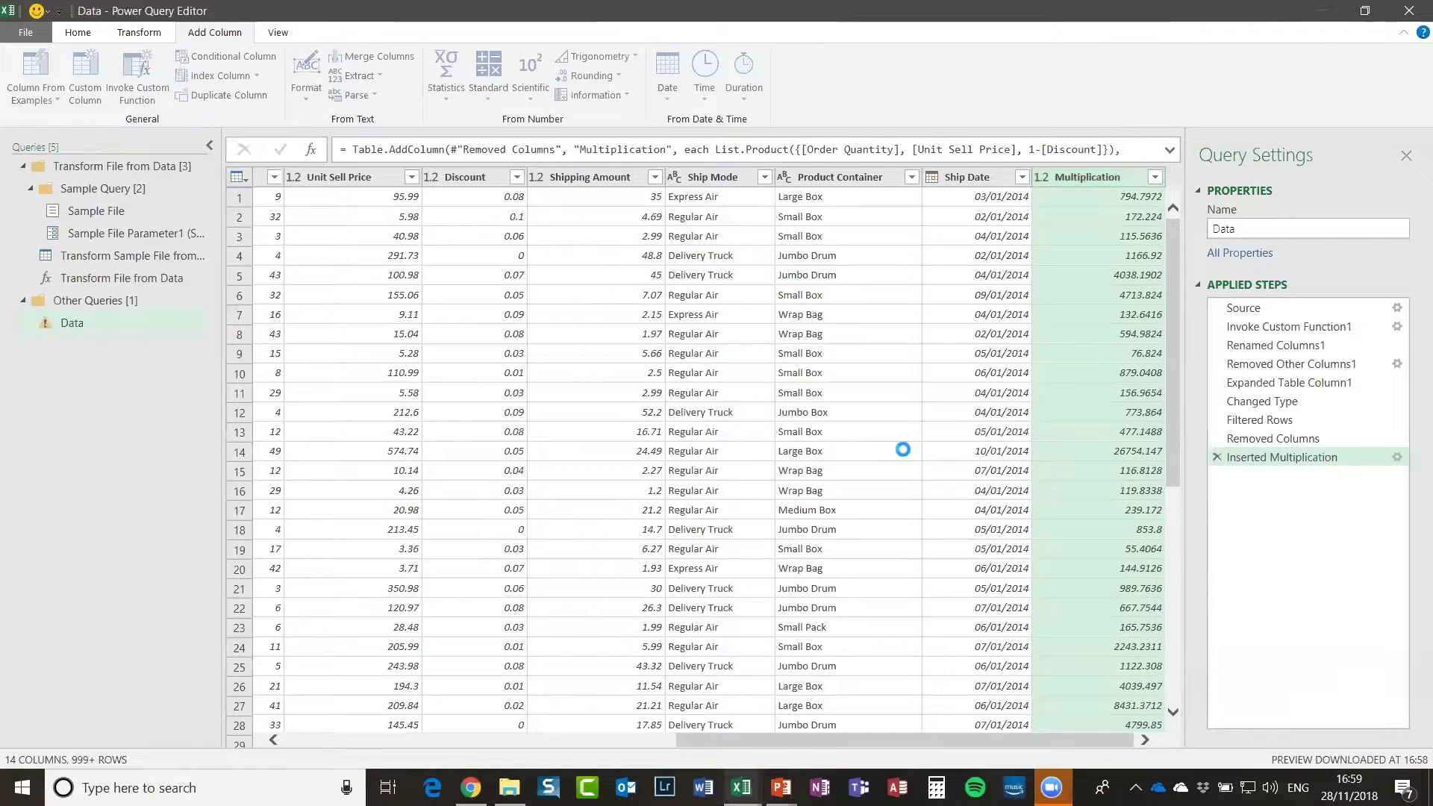
# Step: Remove the added Round column from the query
pyautogui.moveTo(984, 743); pyautogui.dragTo(1132, 742)
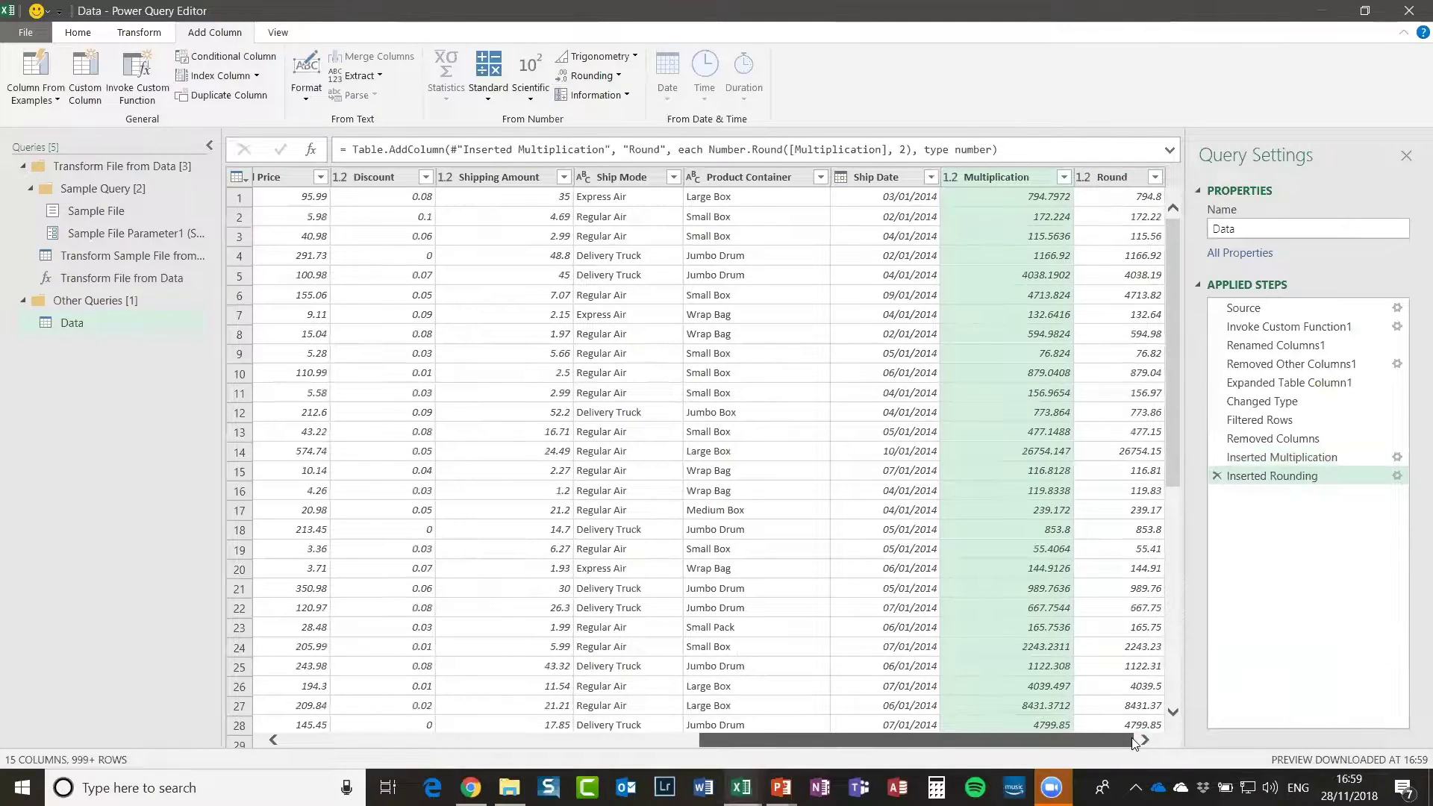
pyautogui.click(1111, 177)
pyautogui.rightClick(1110, 177)
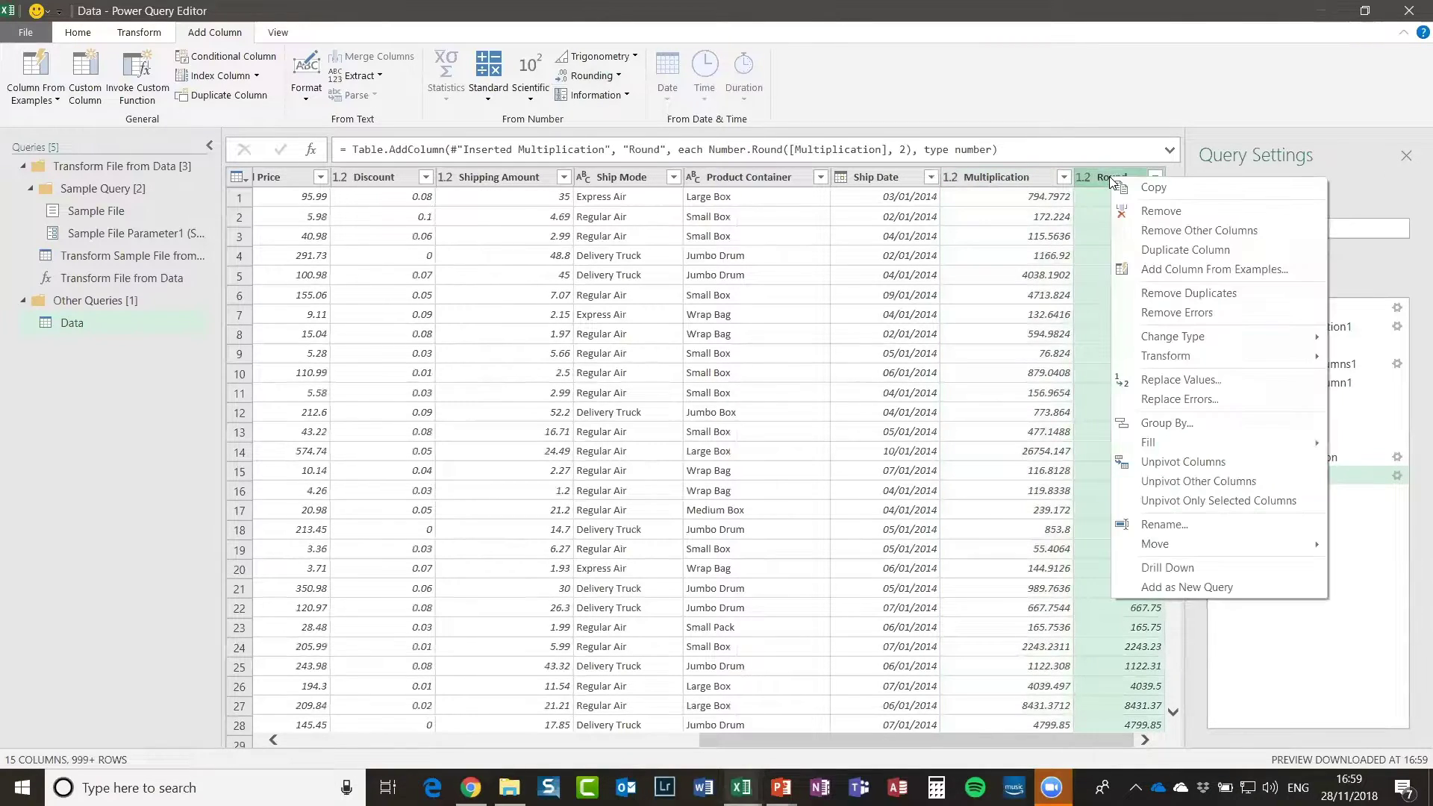
pyautogui.click(1172, 216)
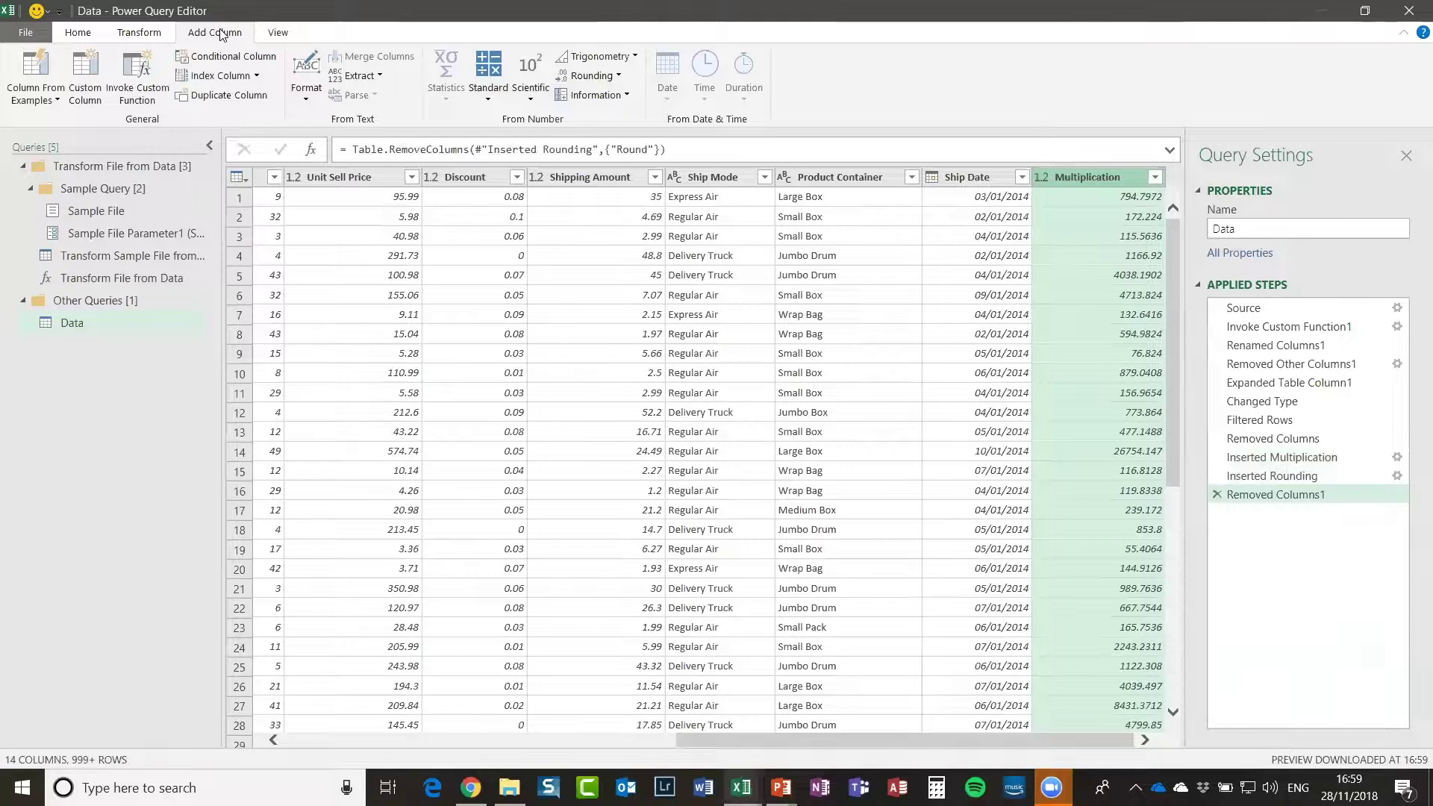
# Step: Round the Multiplication column's values in place to 2 decimal places
pyautogui.click(138, 34)
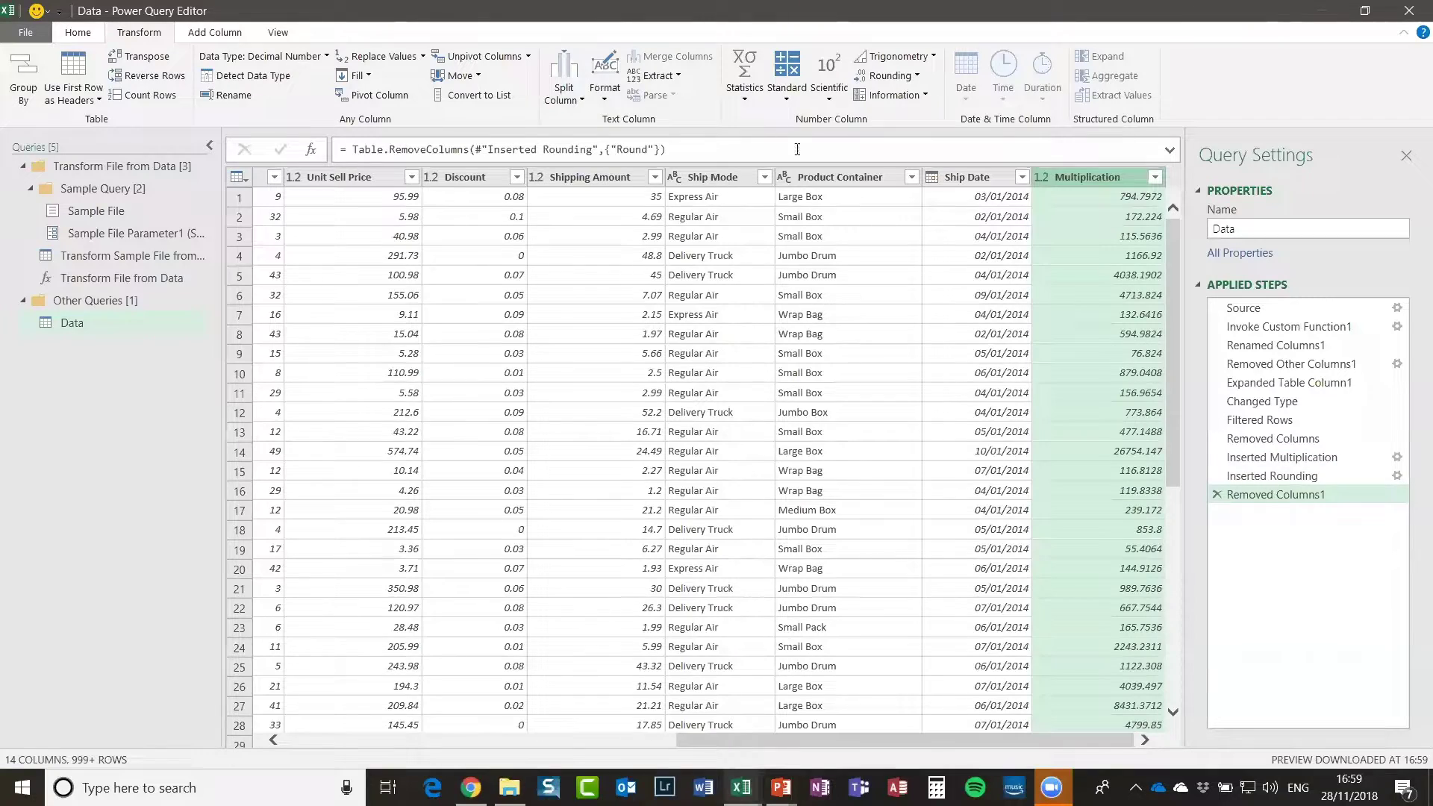
pyautogui.click(918, 76)
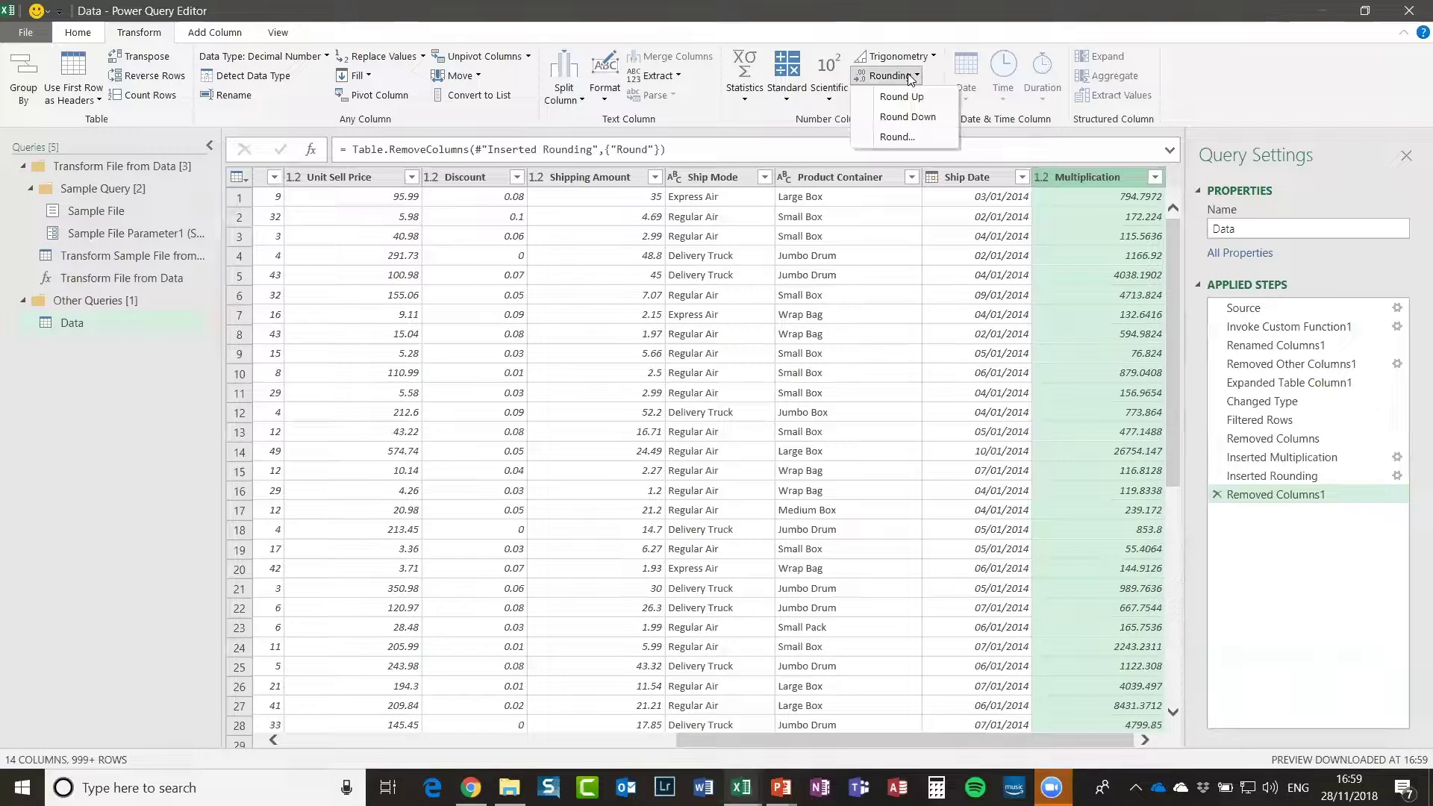
pyautogui.click(931, 138)
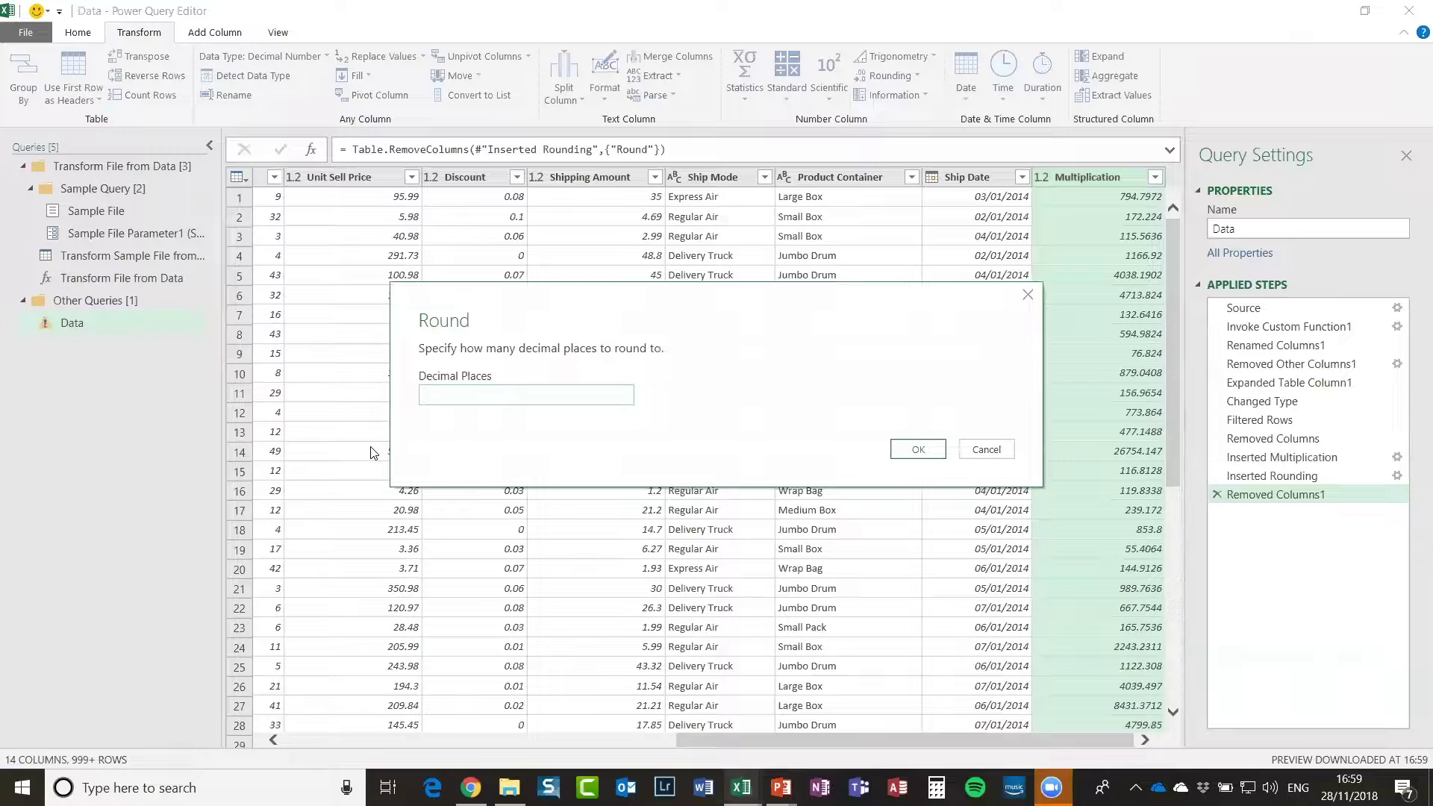
pyautogui.write('2')
pyautogui.click(918, 448)
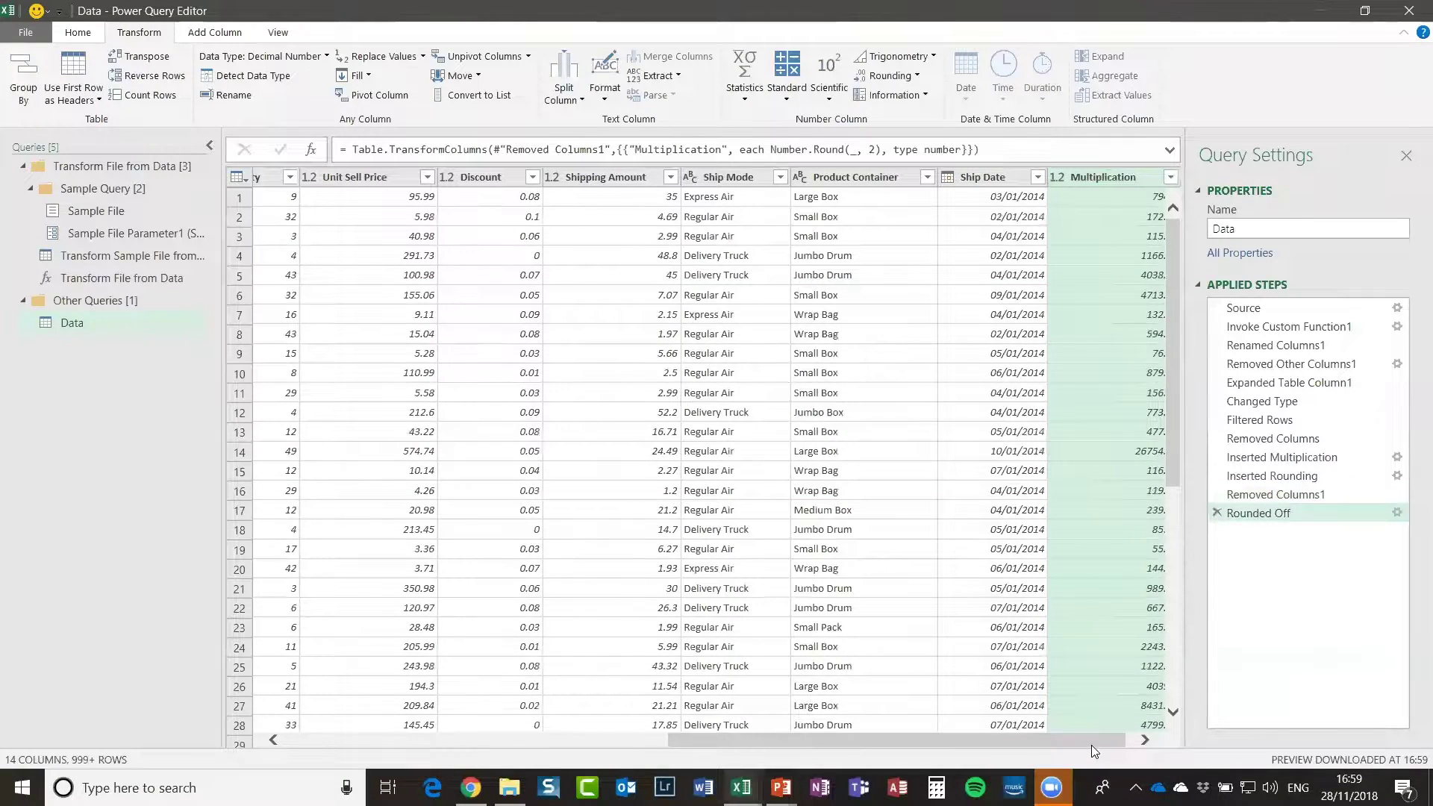
pyautogui.moveTo(1091, 742); pyautogui.dragTo(1100, 742)
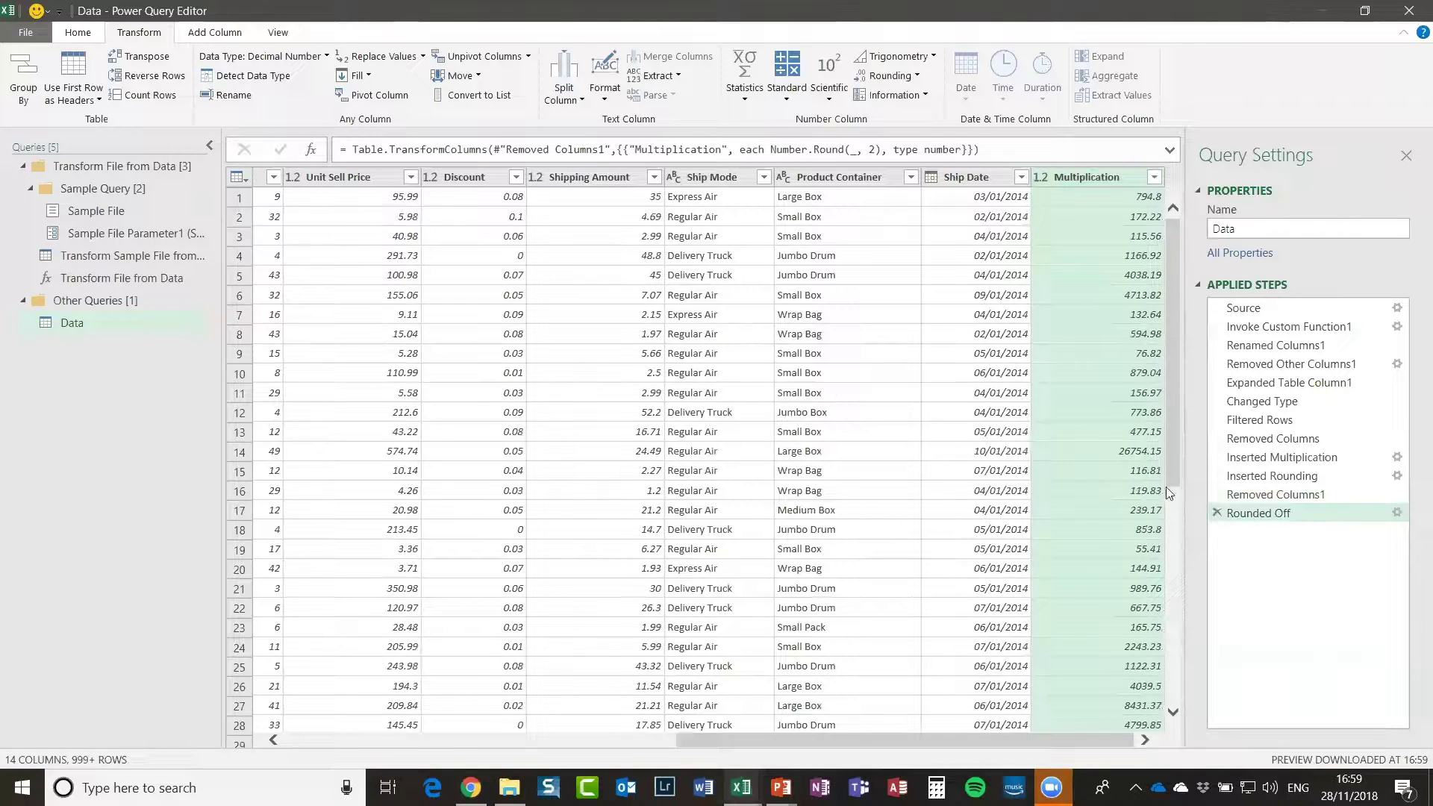
# Step: Rename the Multiplication column Sales Amount, correcting its spelling, and delete the rename from the query's applied steps
pyautogui.doubleClick(1080, 177)
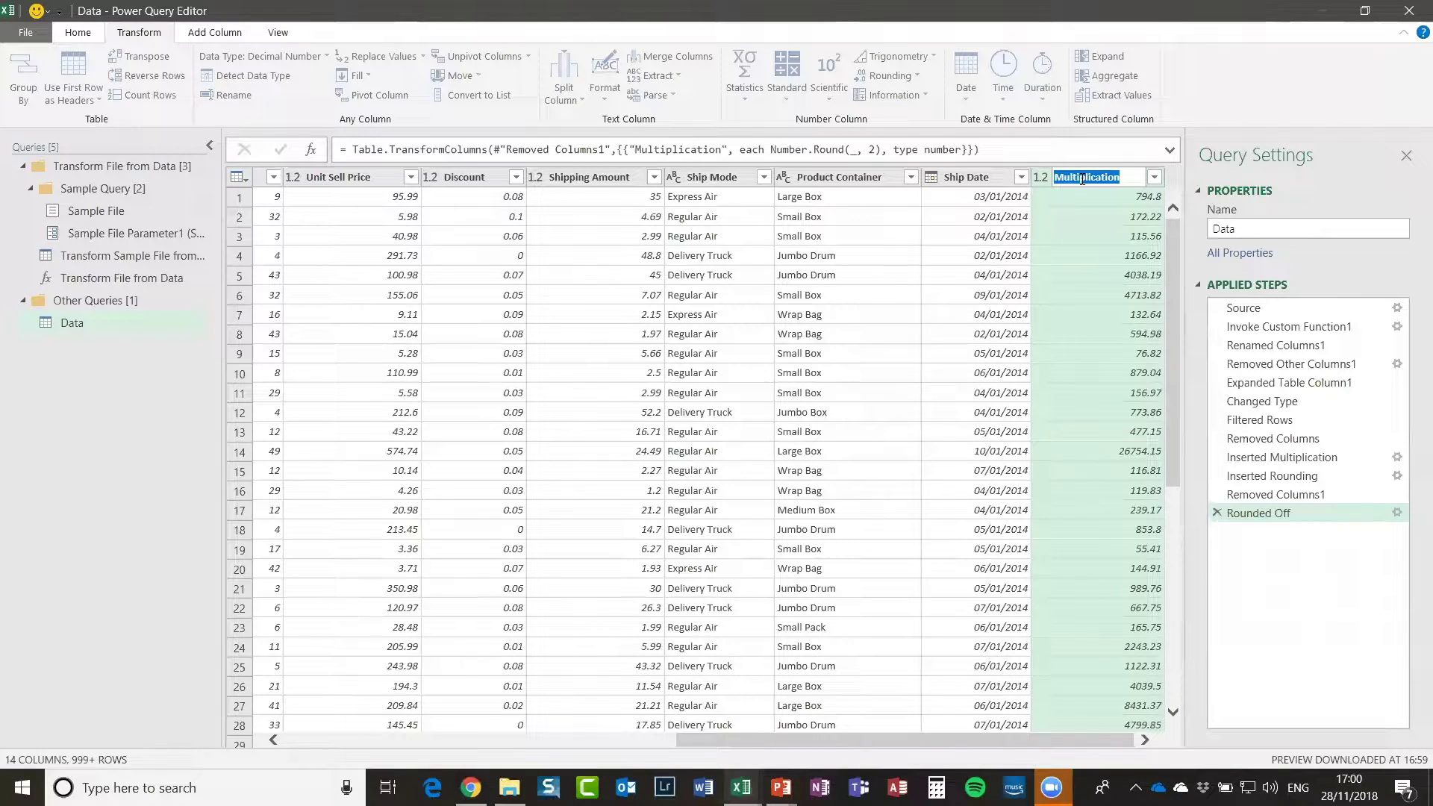
pyautogui.write('Sales')
pyautogui.write(' Da')
pyautogui.press('BackSpace')
pyautogui.press('BackSpace')
pyautogui.press('BackSpace')
pyautogui.write('Amount')
pyautogui.press('Return')
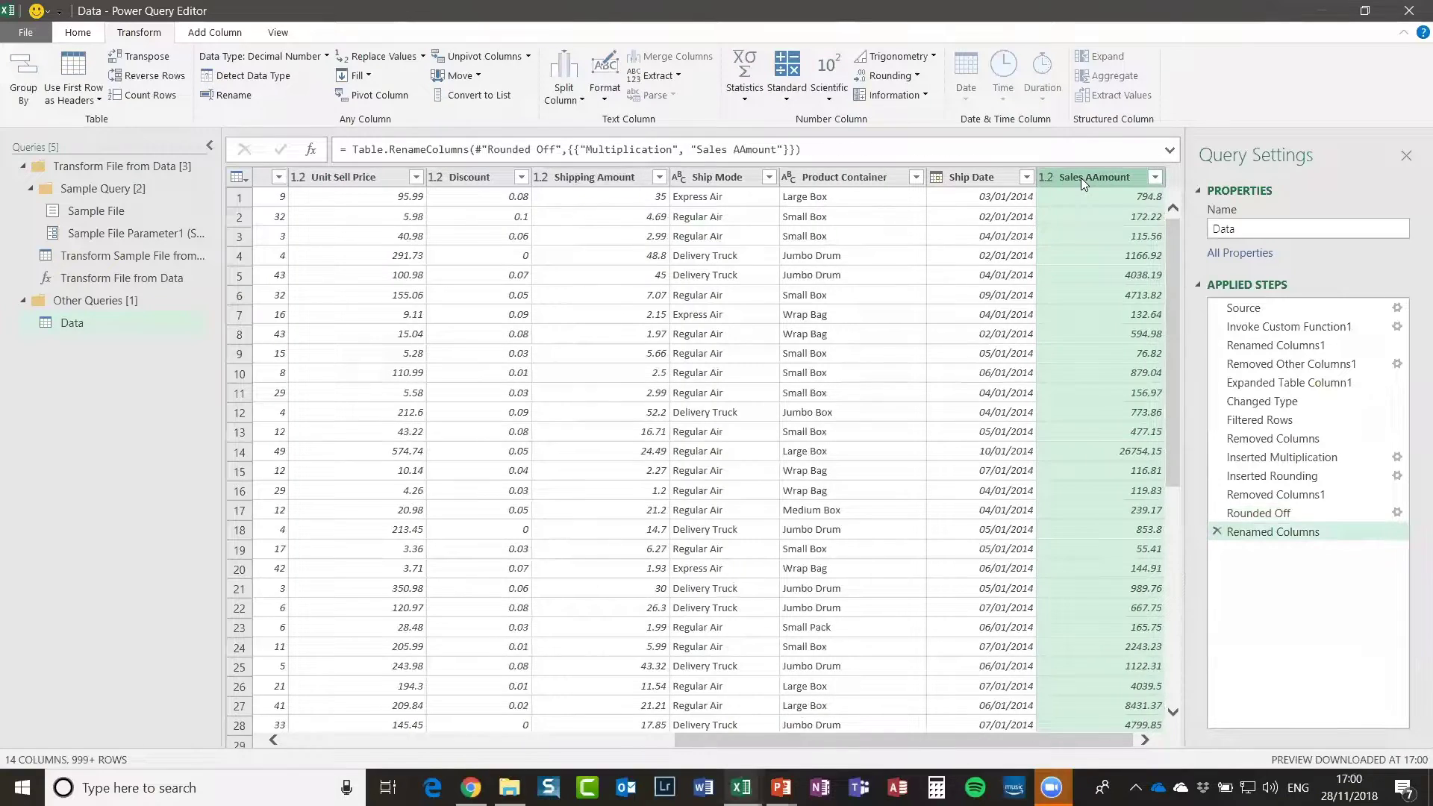
pyautogui.doubleClick(1098, 181)
pyautogui.click(1095, 180)
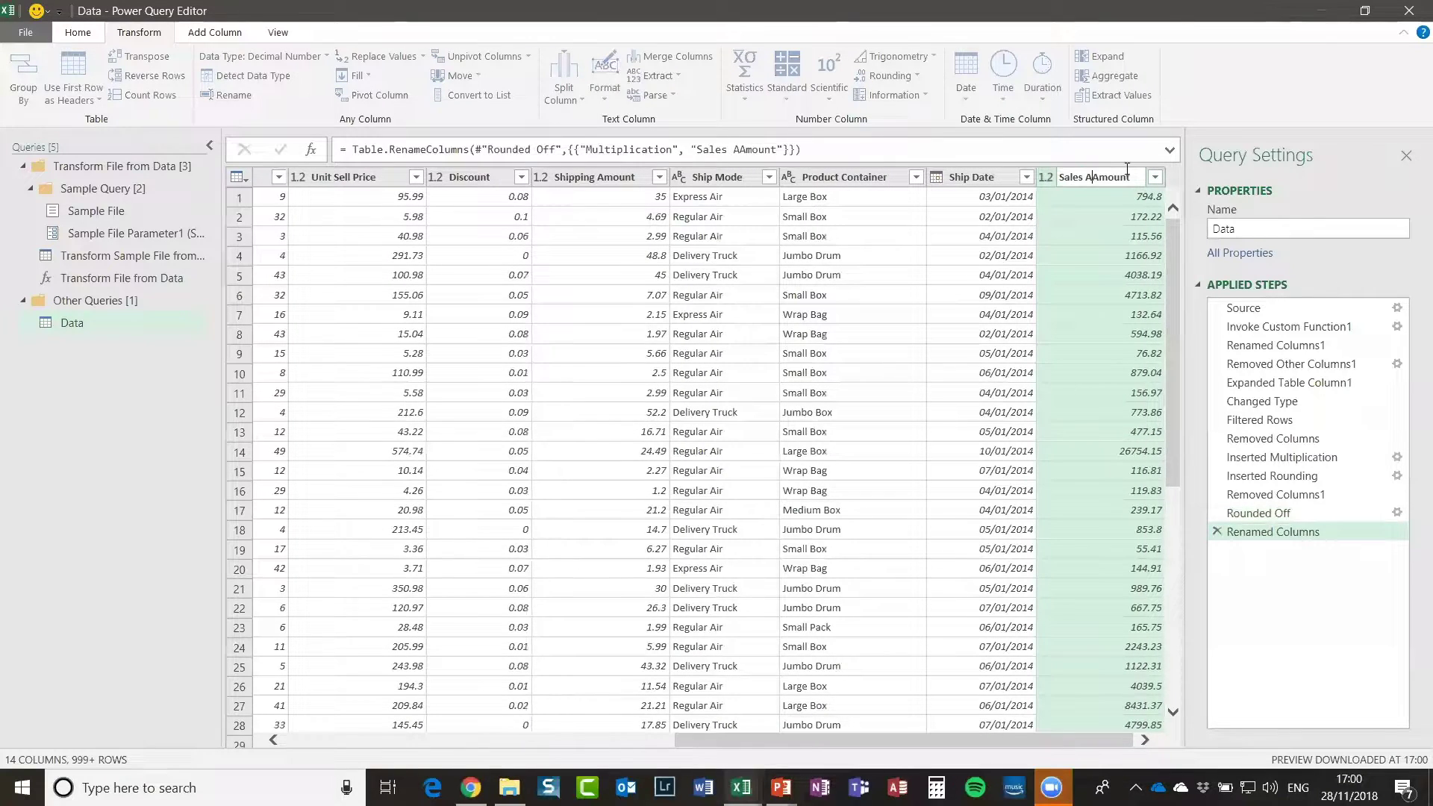
pyautogui.press('BackSpace')
pyautogui.press('Return')
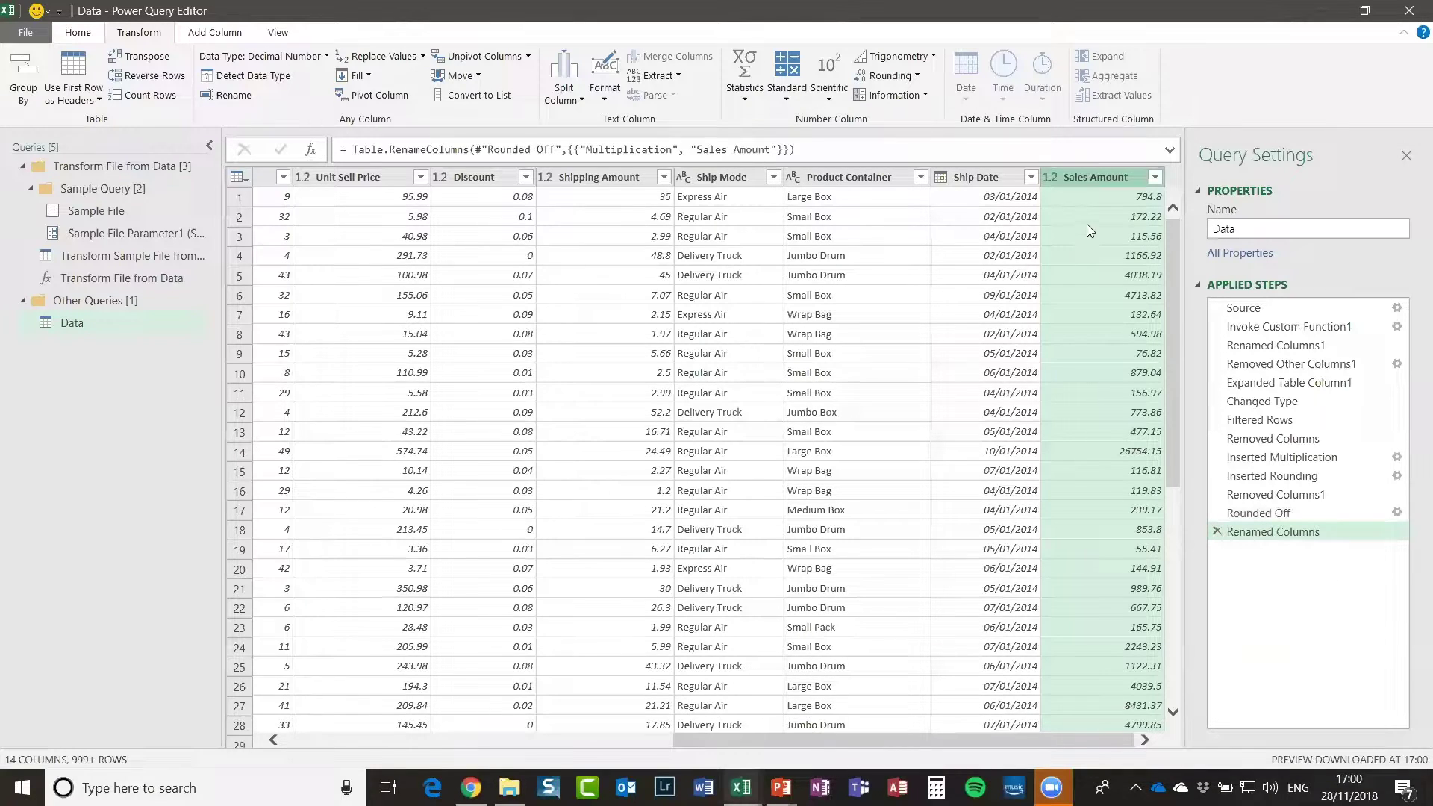
pyautogui.click(1218, 531)
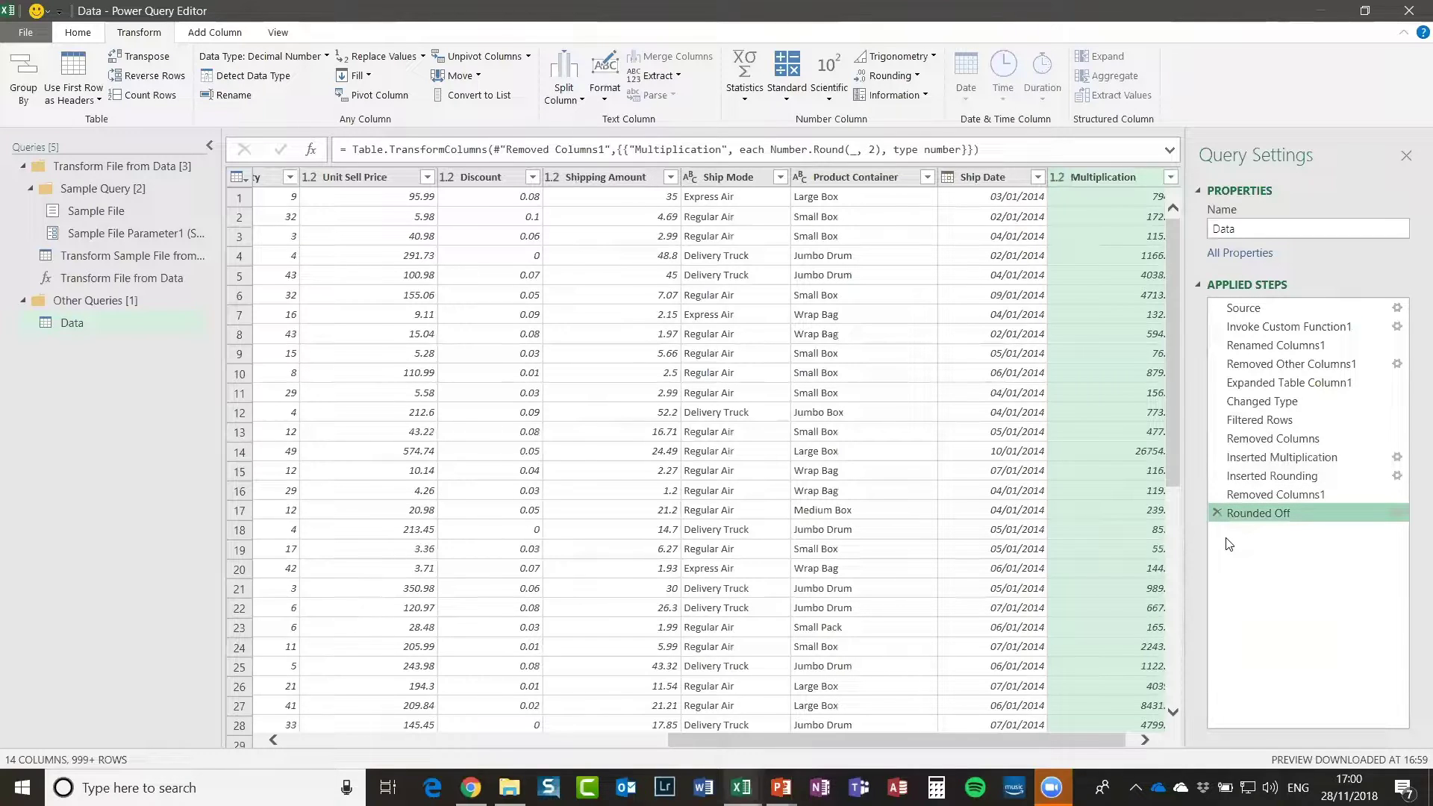
# Step: Rename the rounded Multiplication column to Sales Amount
pyautogui.doubleClick(1096, 177)
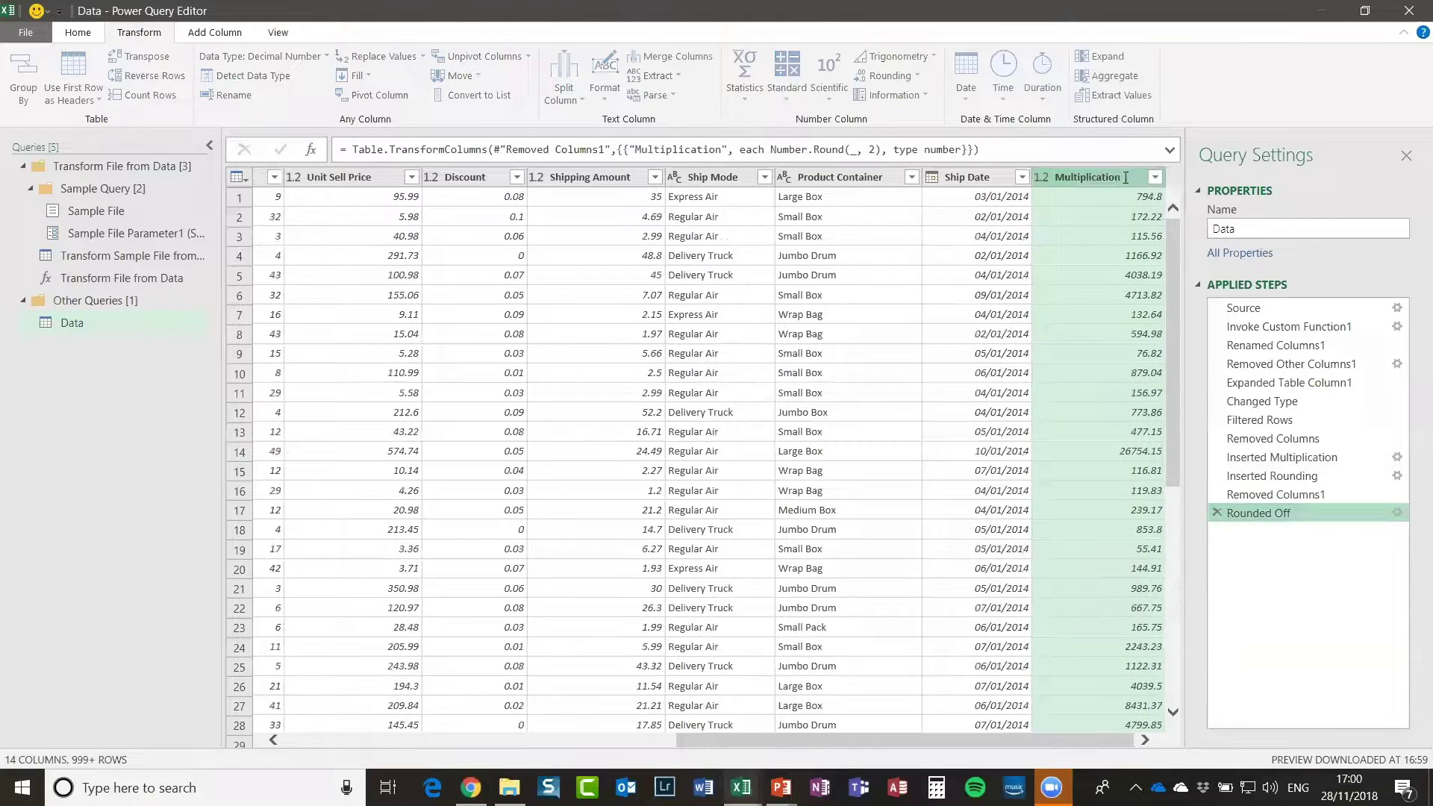
pyautogui.write('Sal')
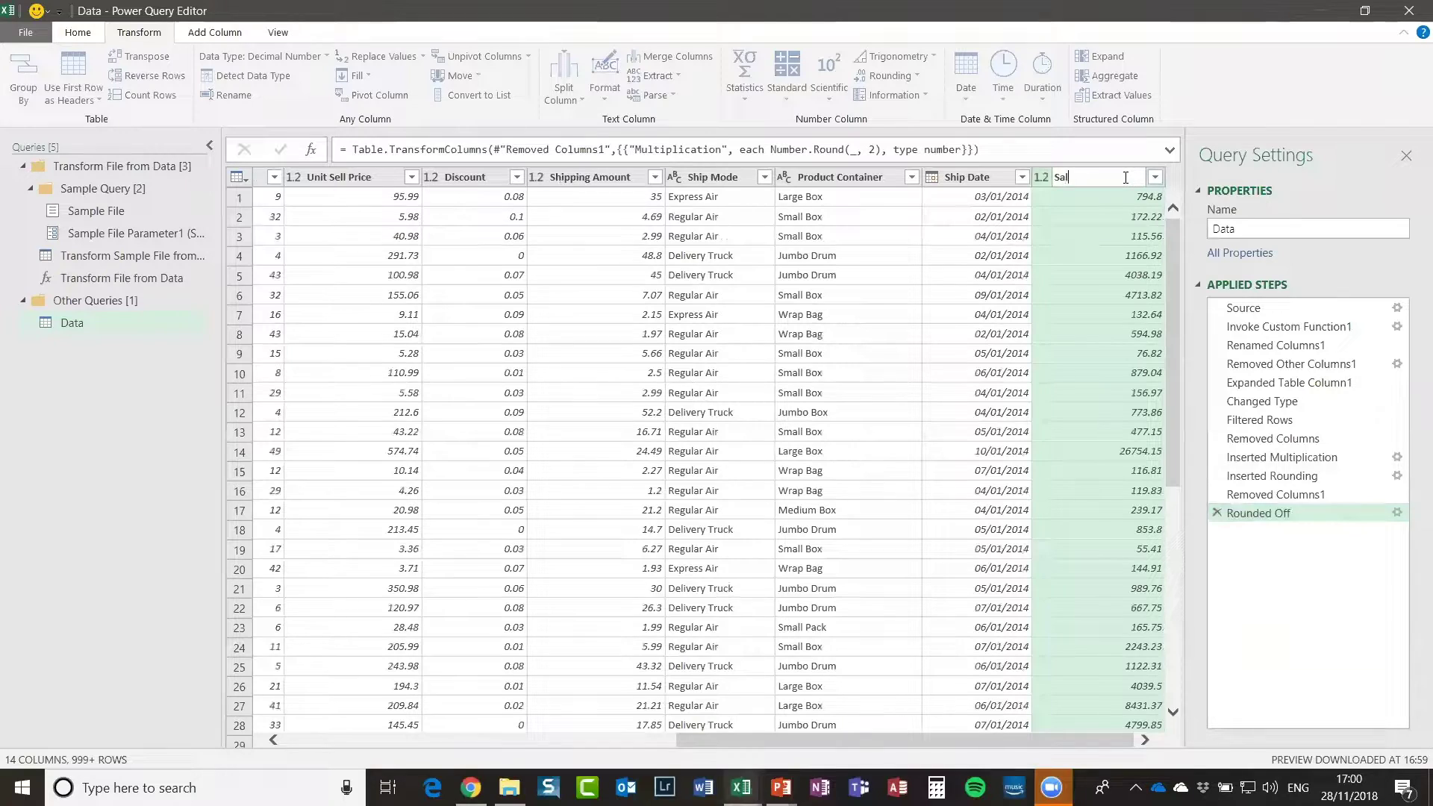
pyautogui.write('es Amou')
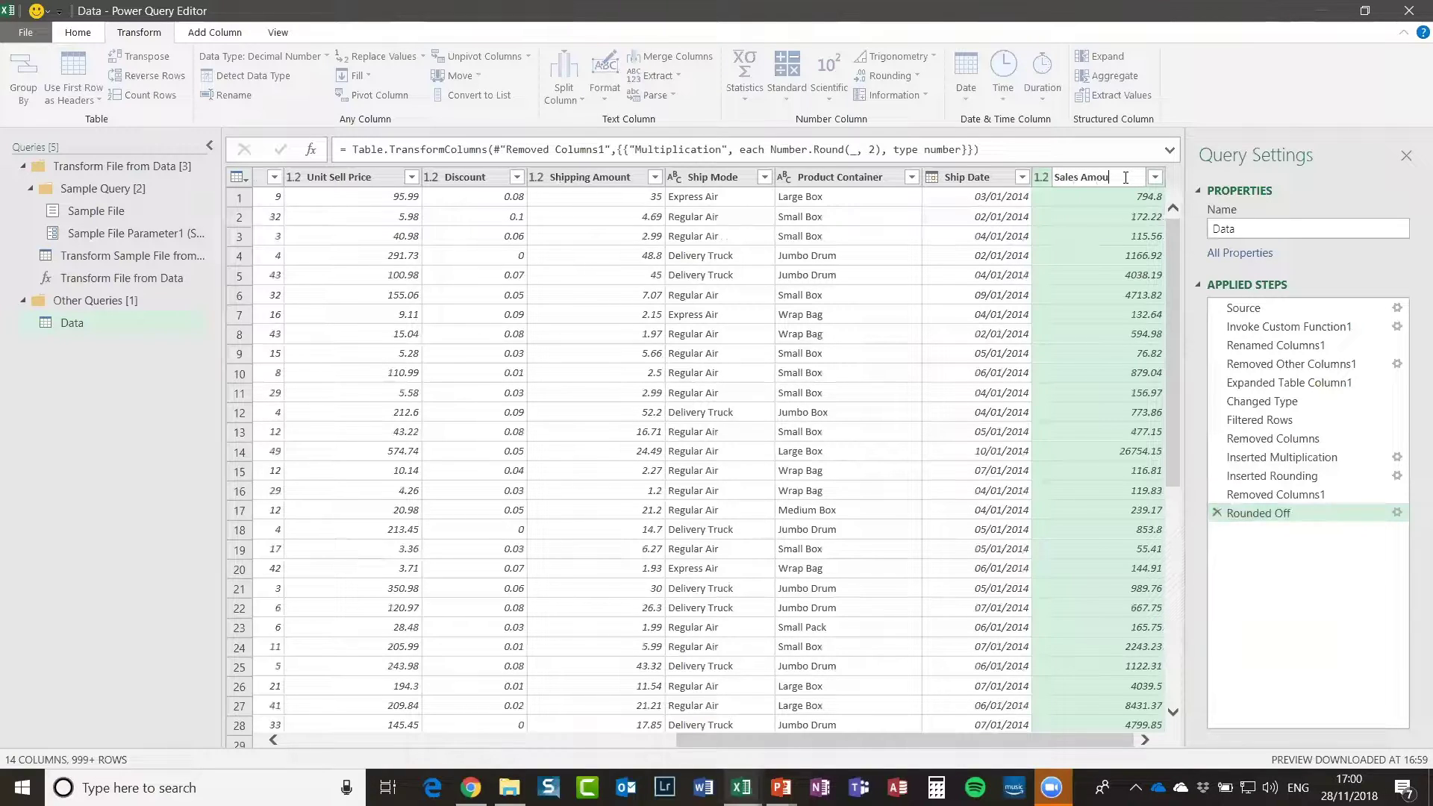
pyautogui.write('nt')
pyautogui.press('Return')
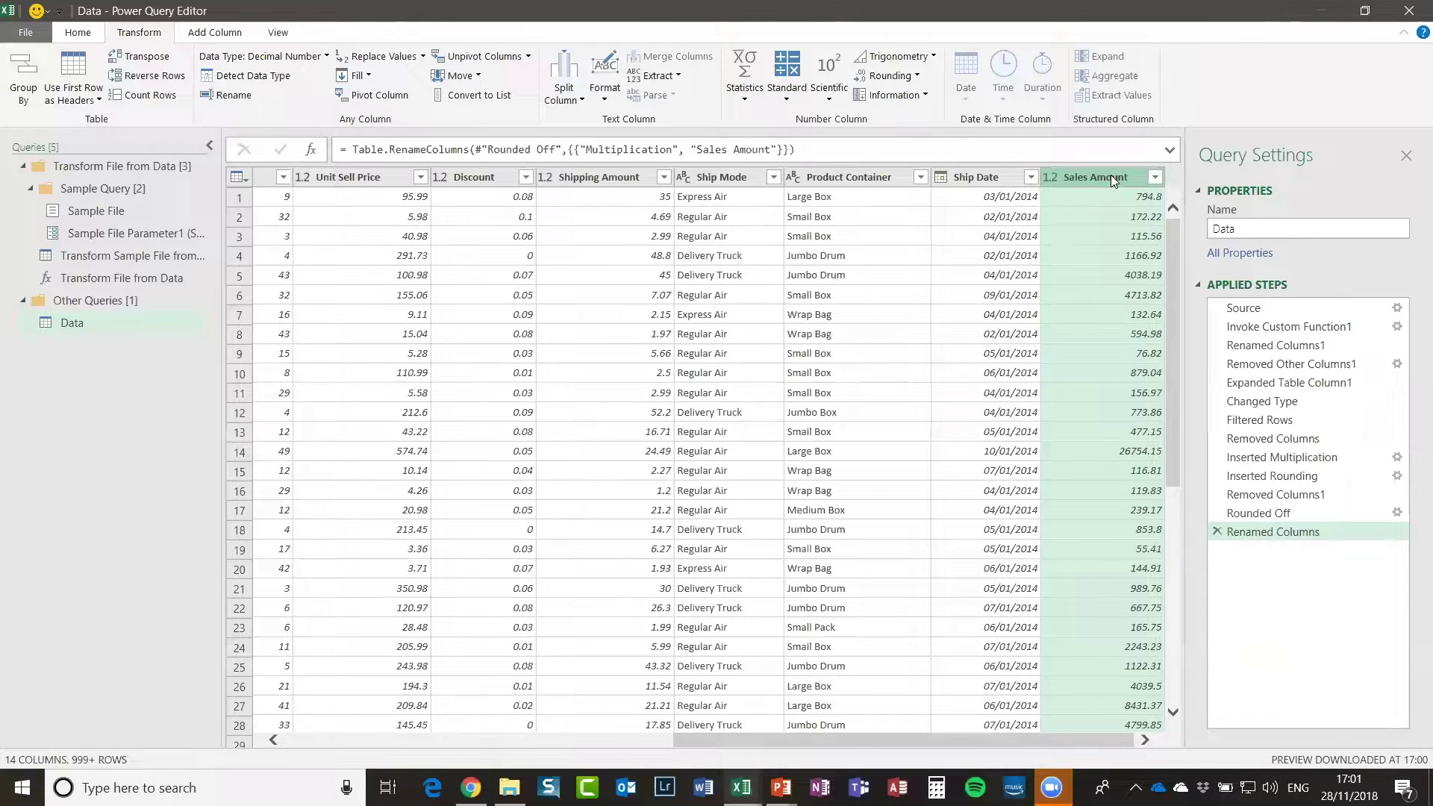
# Step: Move the Sales Amount column directly after Discount and the Ship Date column directly after Order Date
pyautogui.moveTo(1112, 179); pyautogui.dragTo(592, 203)
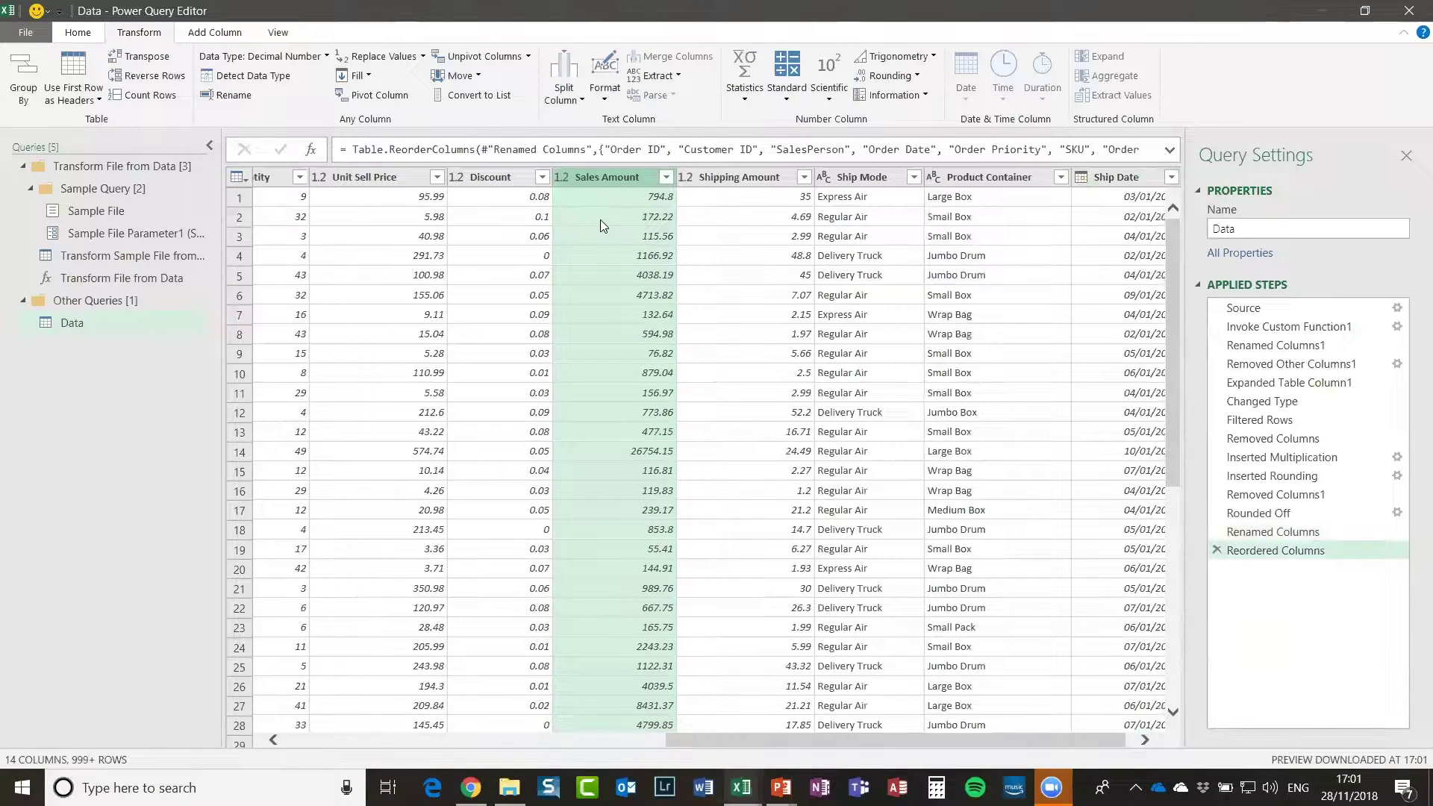
pyautogui.moveTo(812, 744); pyautogui.dragTo(358, 776)
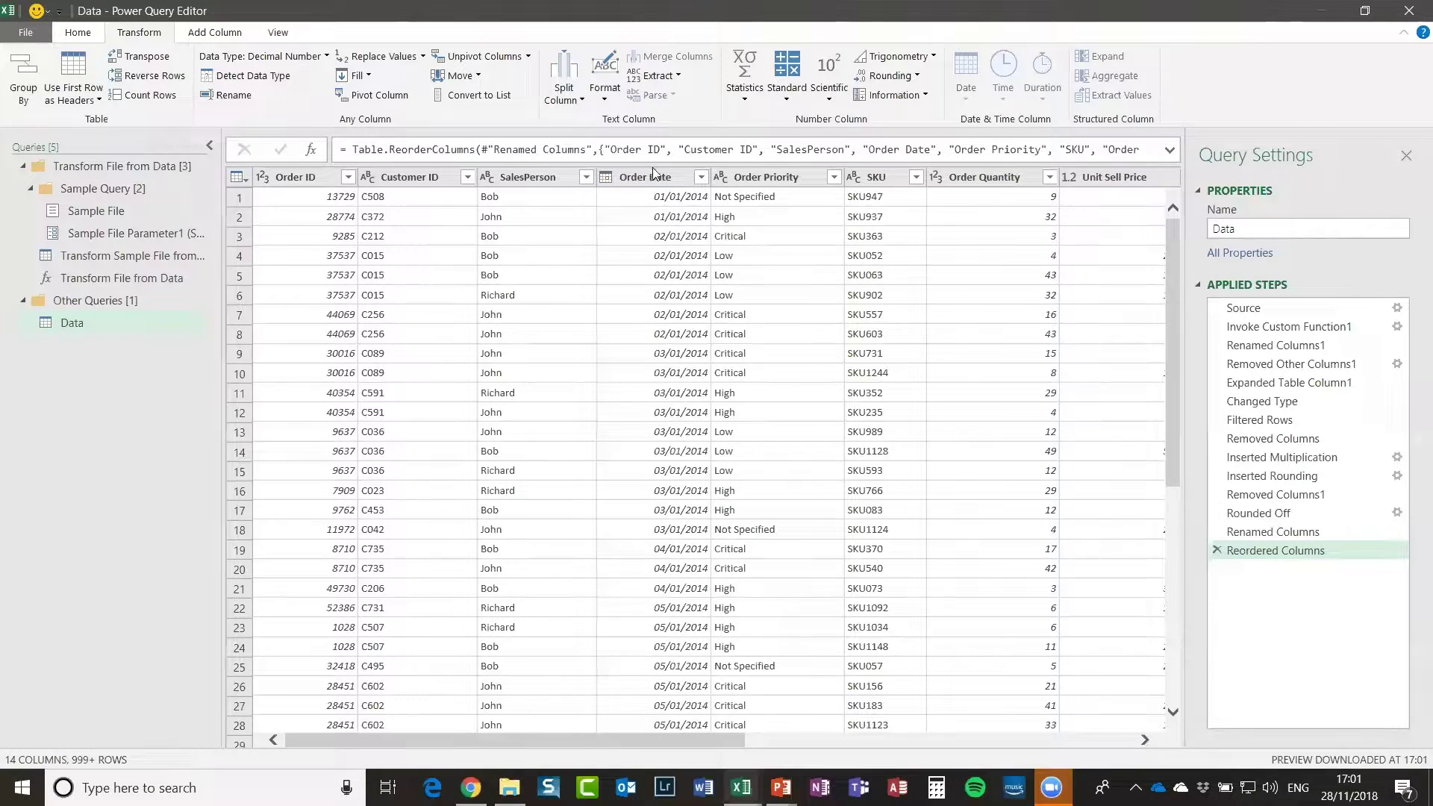
pyautogui.moveTo(569, 741); pyautogui.dragTo(744, 747)
pyautogui.moveTo(841, 763); pyautogui.dragTo(1057, 758)
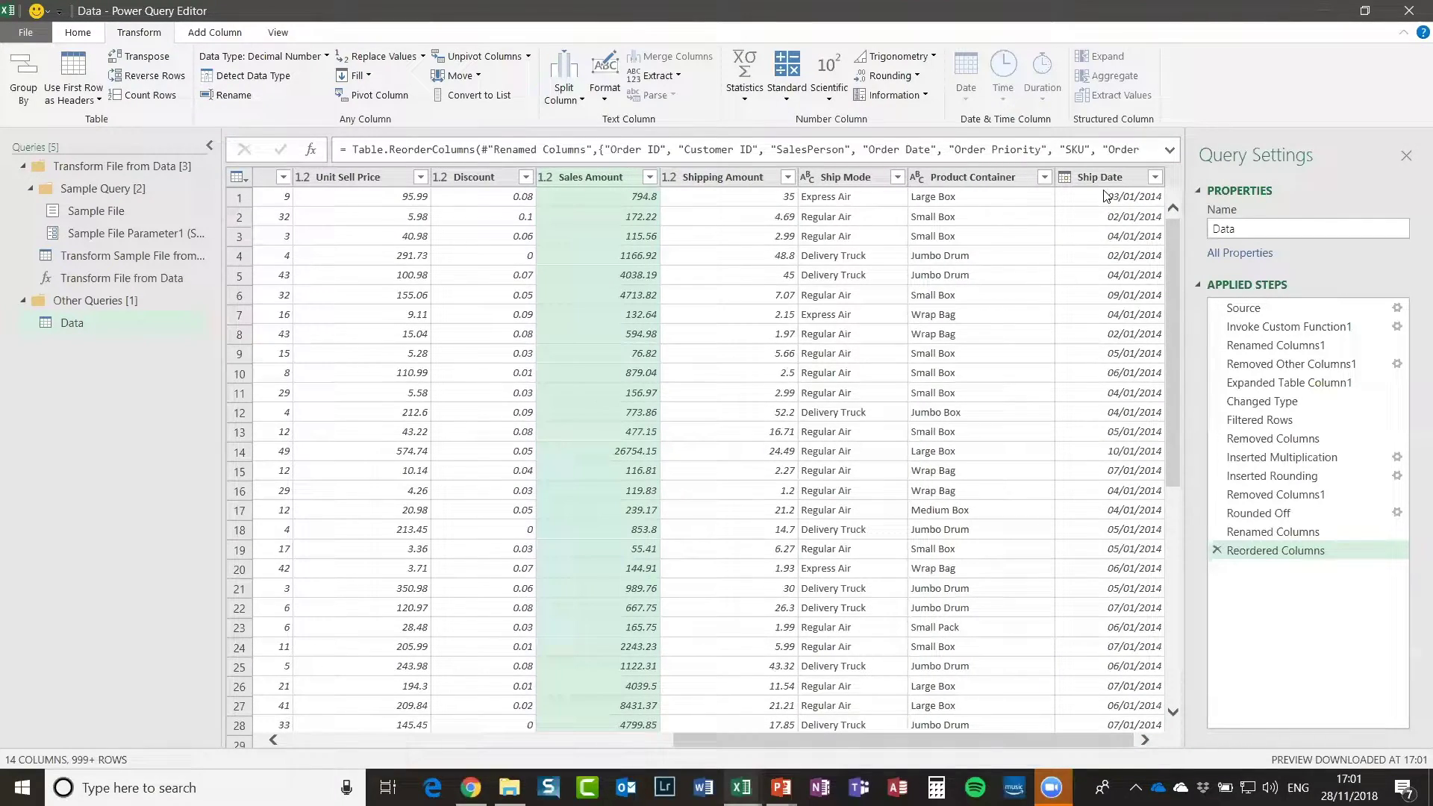
pyautogui.moveTo(1110, 177); pyautogui.dragTo(481, 231)
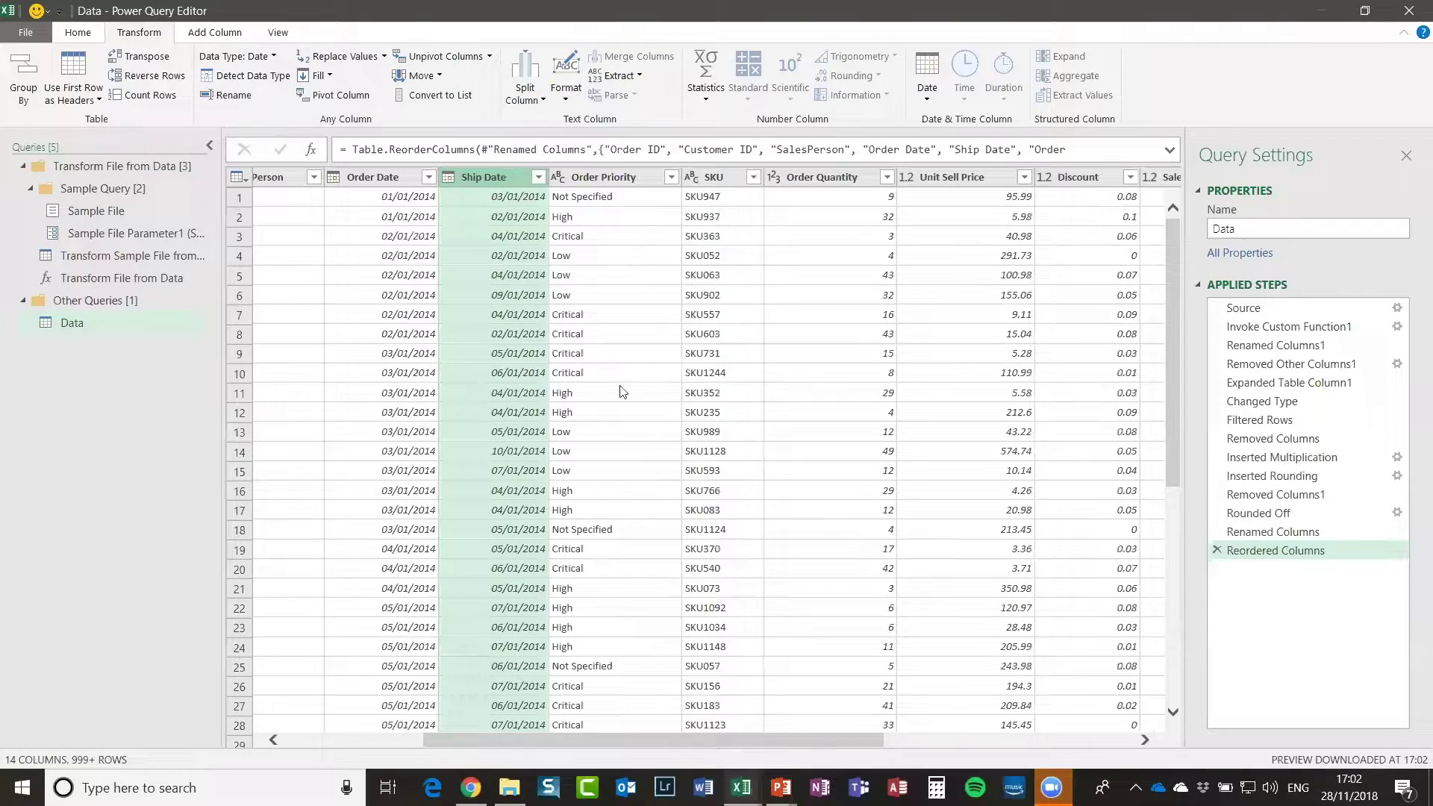
# Step: Compare the Order Date and Ship Date values in the first rows of the query
pyautogui.click(601, 222)
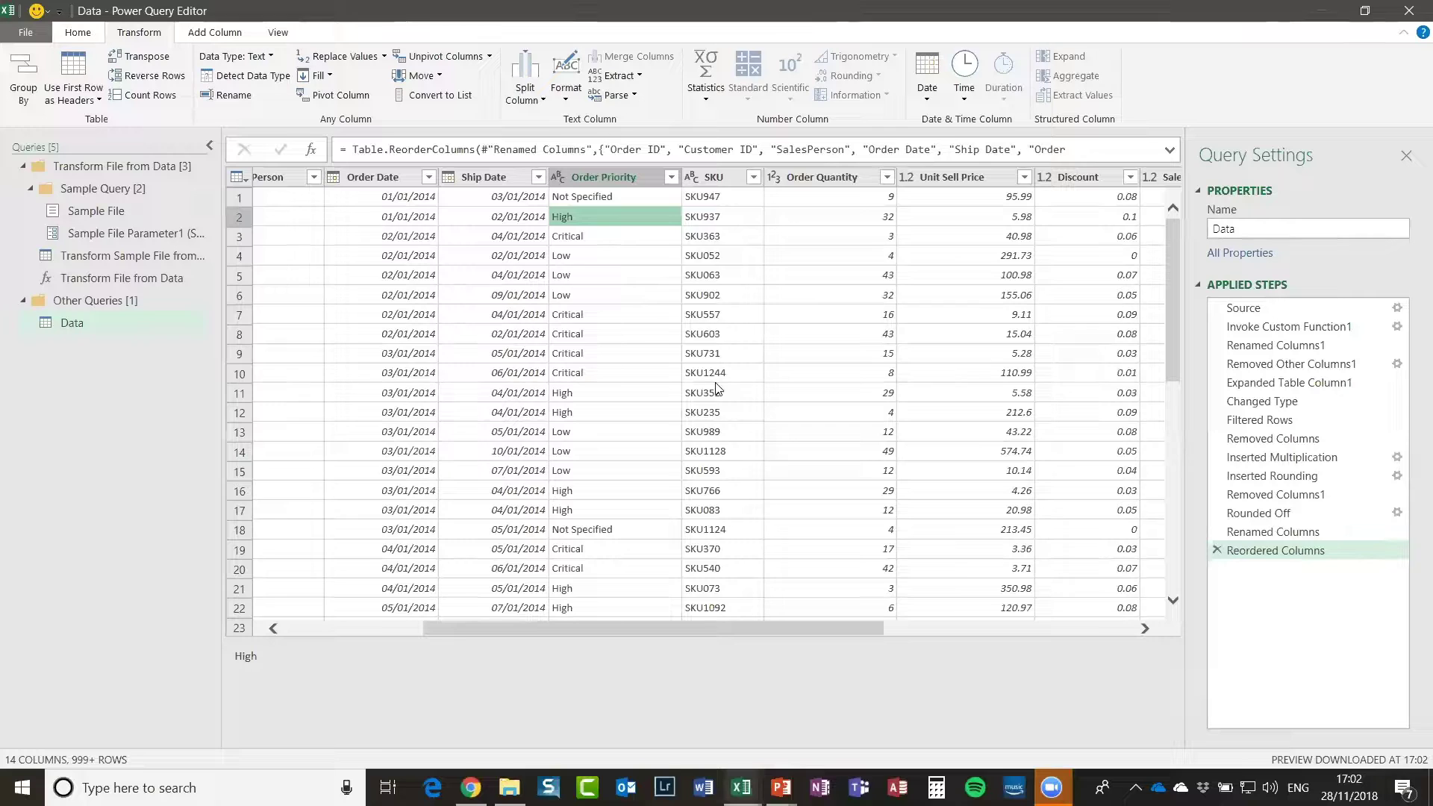
pyautogui.press('Down')
pyautogui.press('Down')
pyautogui.press('Down')
pyautogui.press('Down')
pyautogui.press('Left')
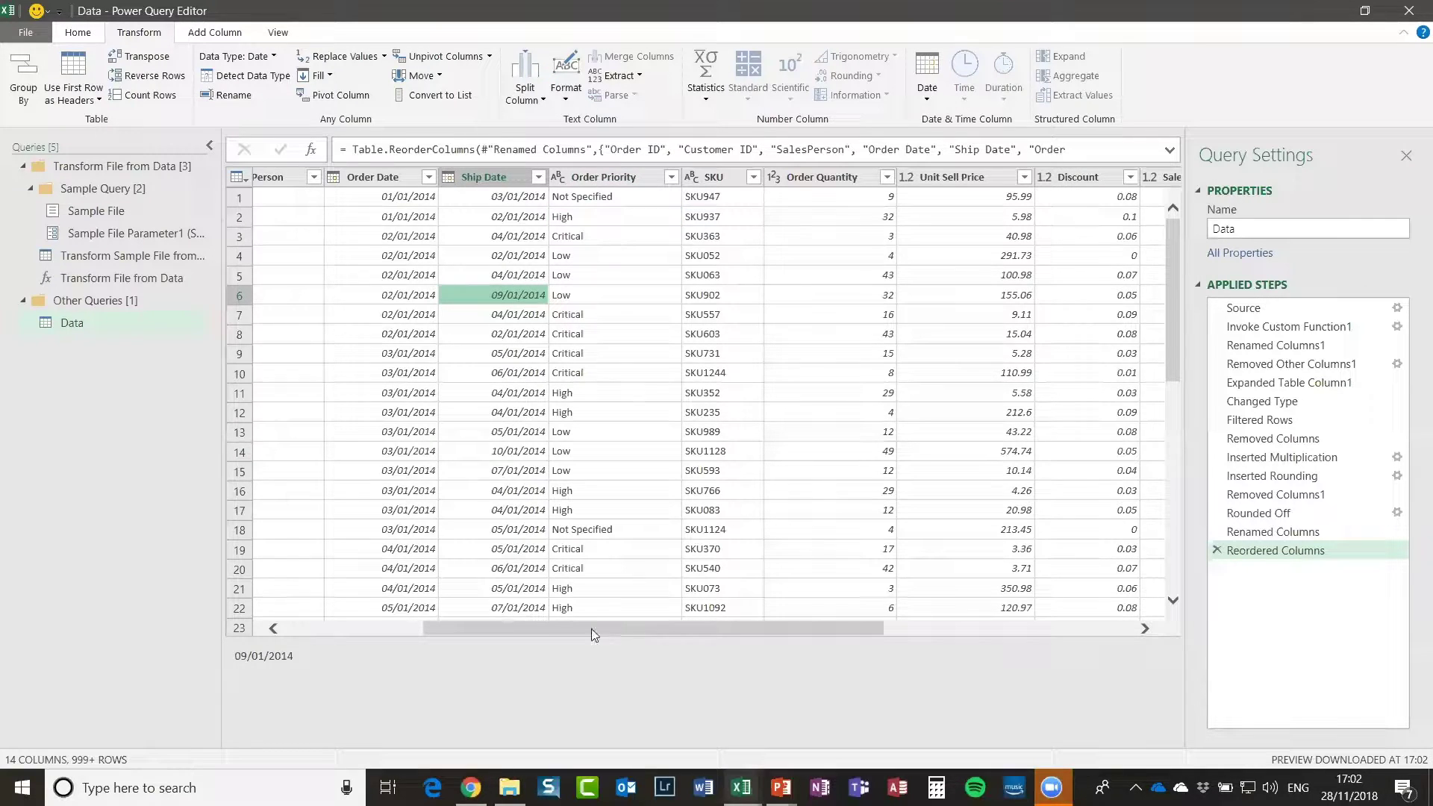
pyautogui.hscroll(-5, 508, 643)
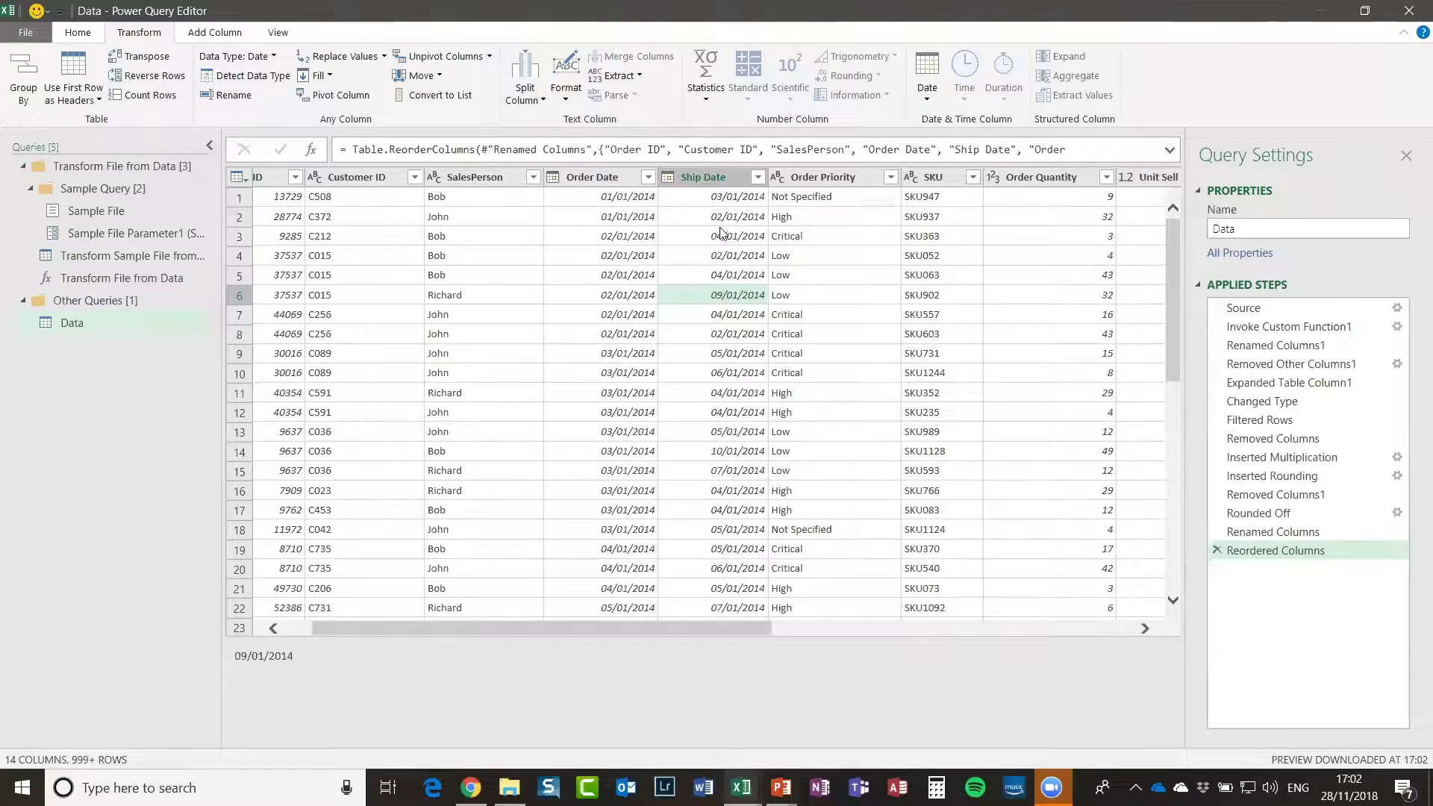
pyautogui.click(608, 197)
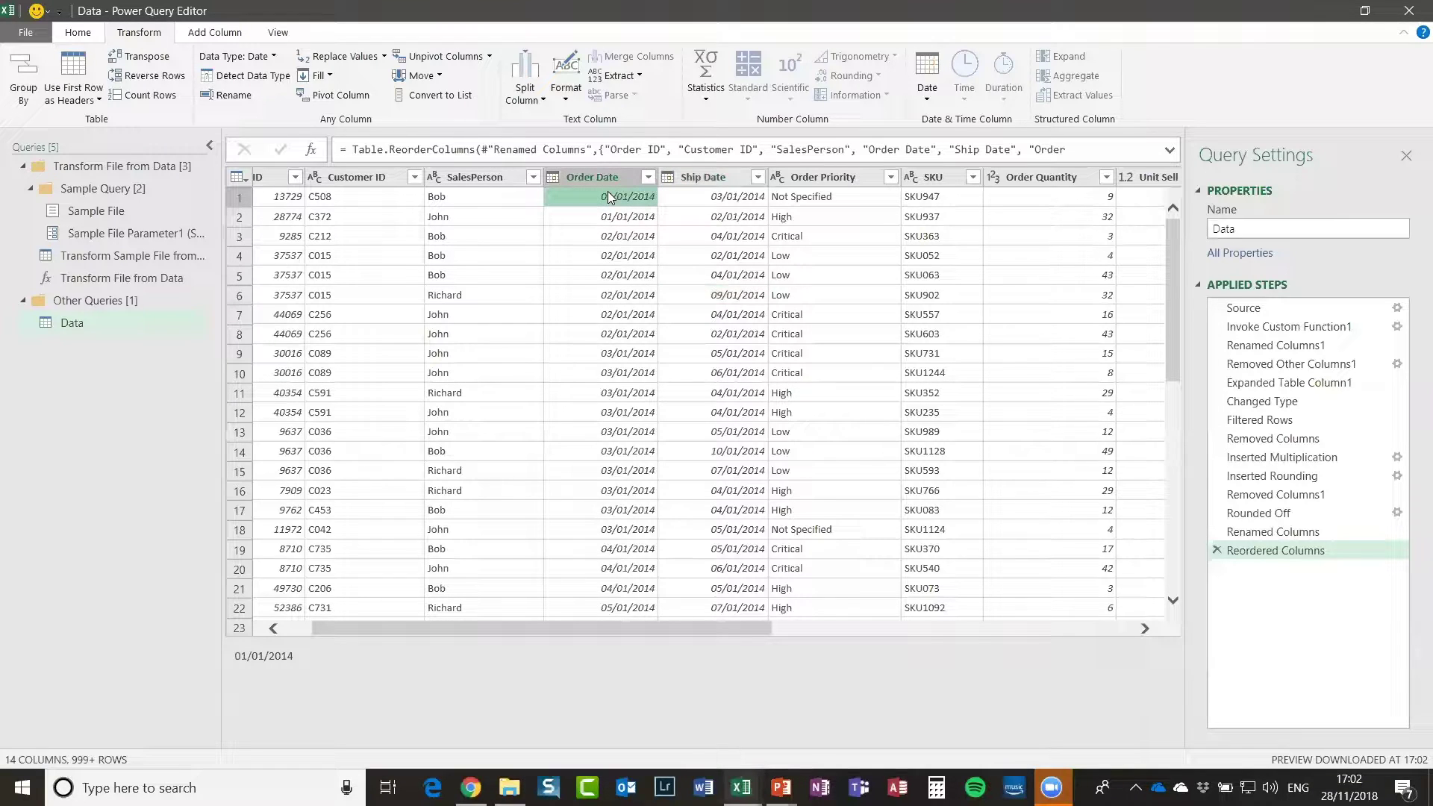
pyautogui.click(736, 197)
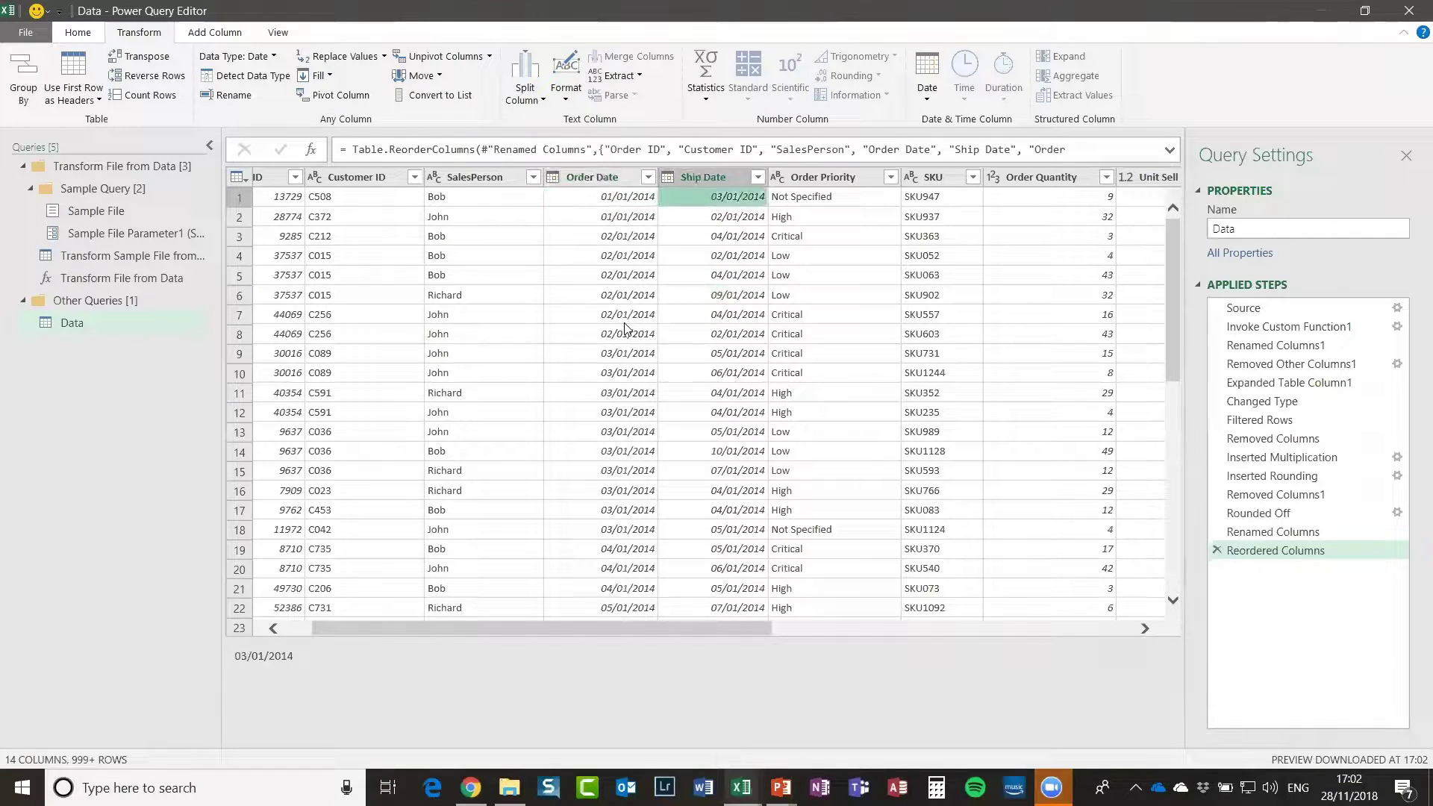
pyautogui.click(622, 200)
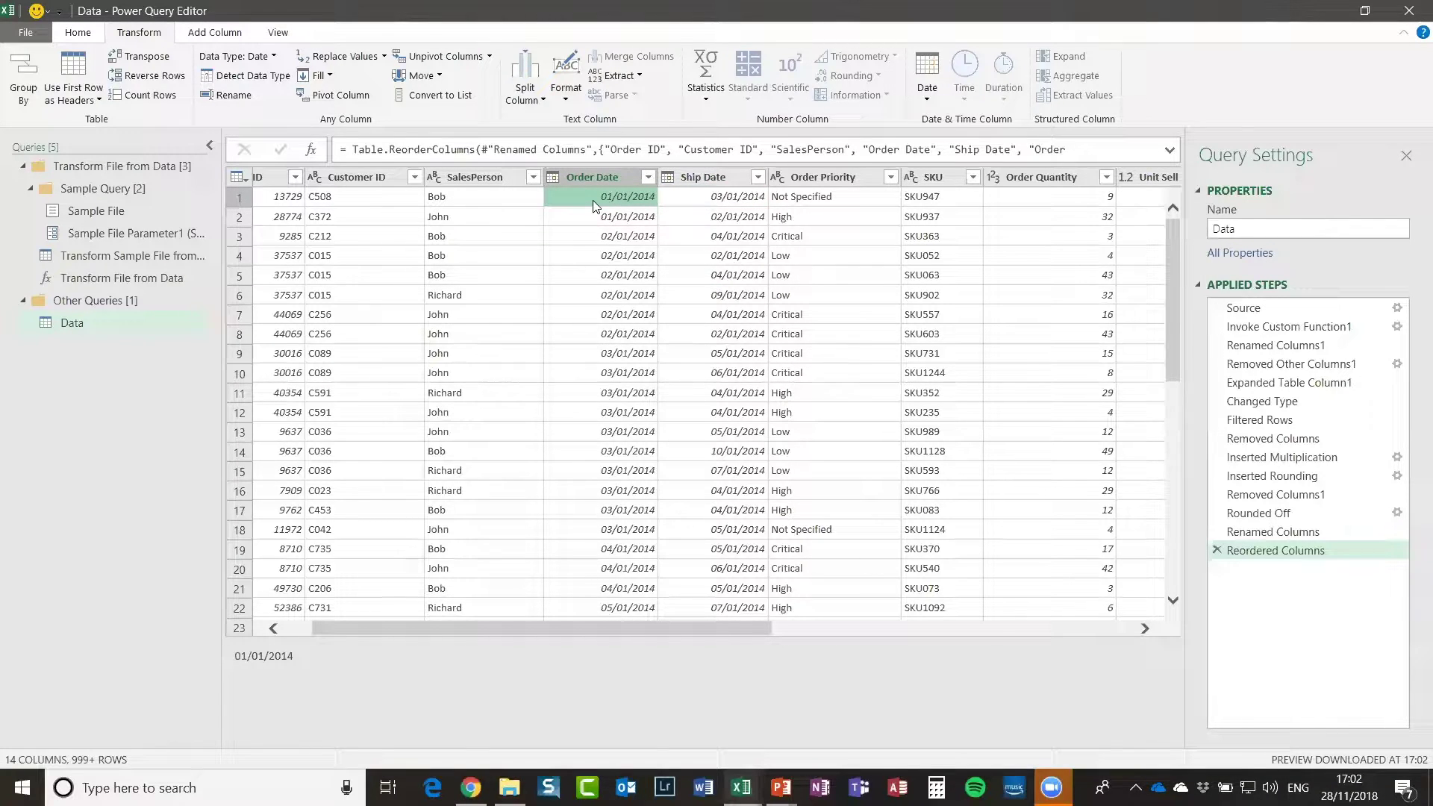
pyautogui.click(722, 198)
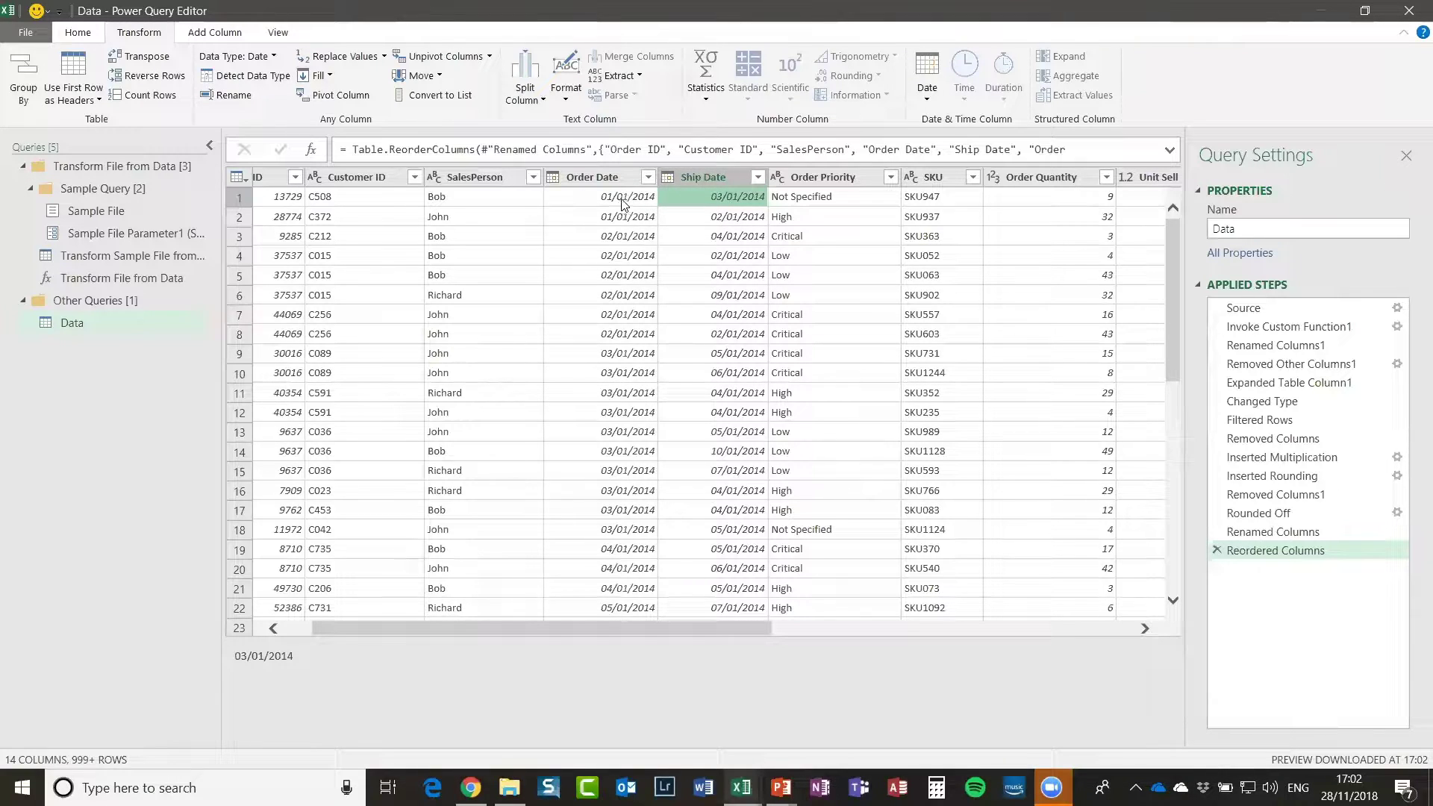
pyautogui.click(877, 259)
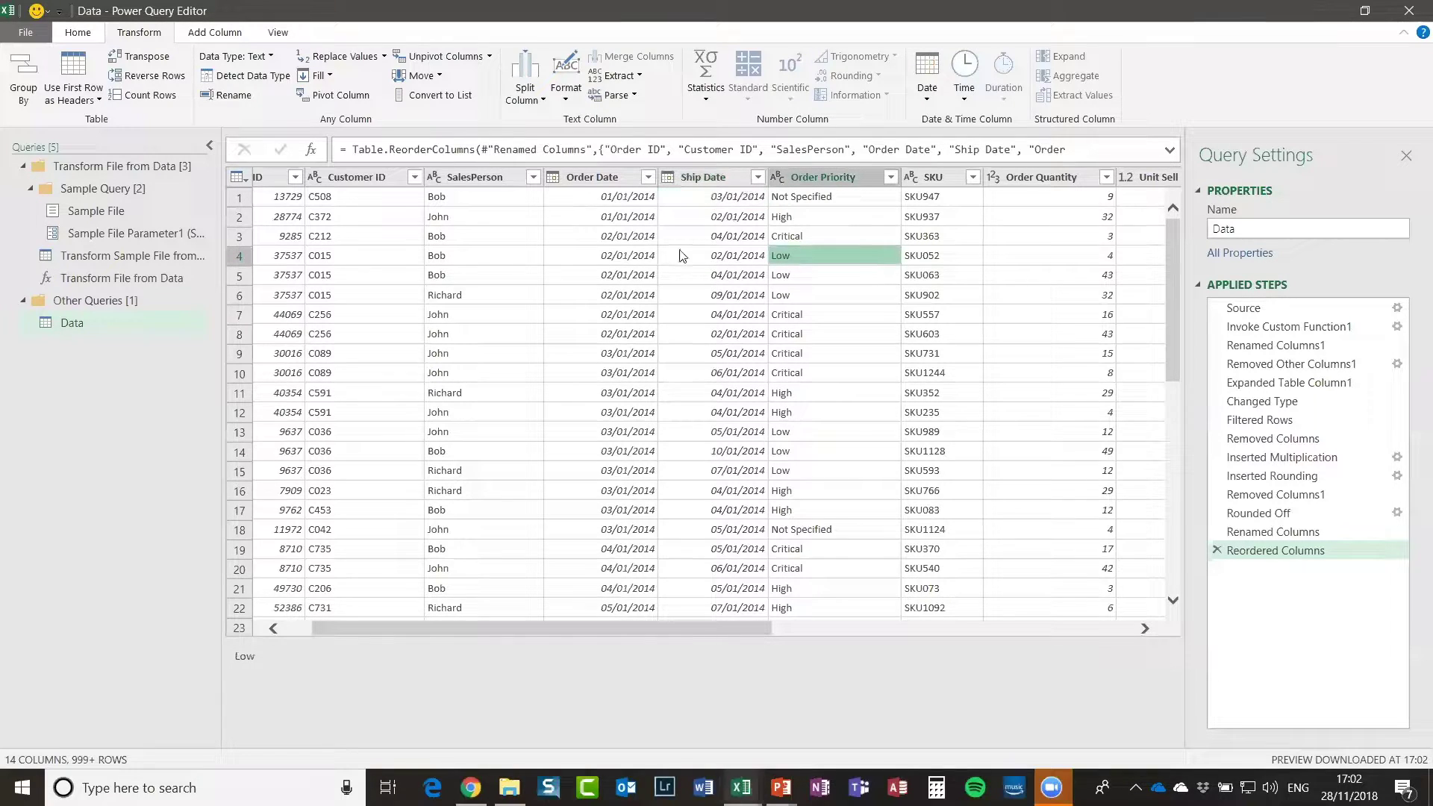
# Step: Add a column that subtracts Ship Date from Order Date in days, and check its values against the two date columns
pyautogui.click(591, 176)
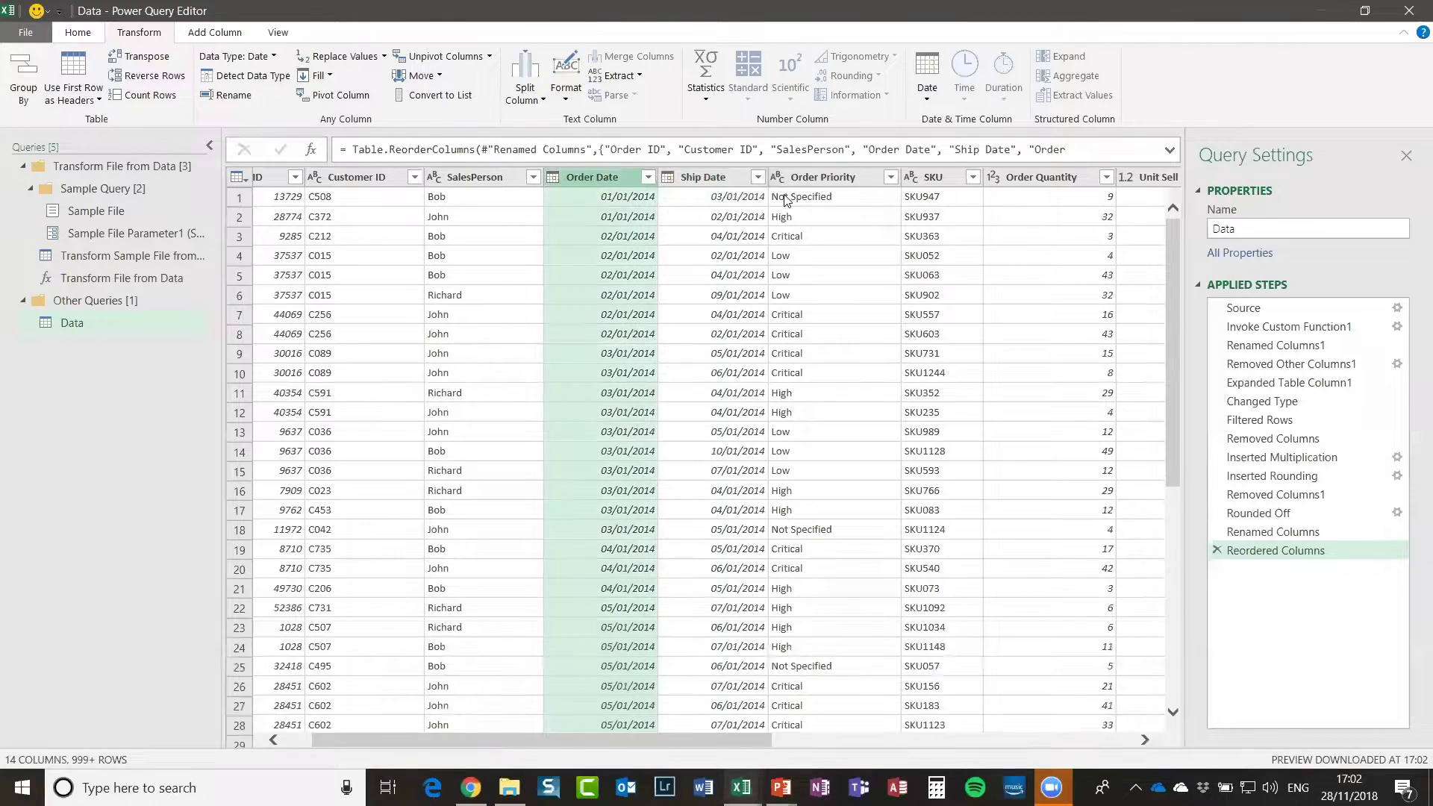
pyautogui.keyDown('ctrl'); pyautogui.click(729, 180); pyautogui.keyUp('ctrl')
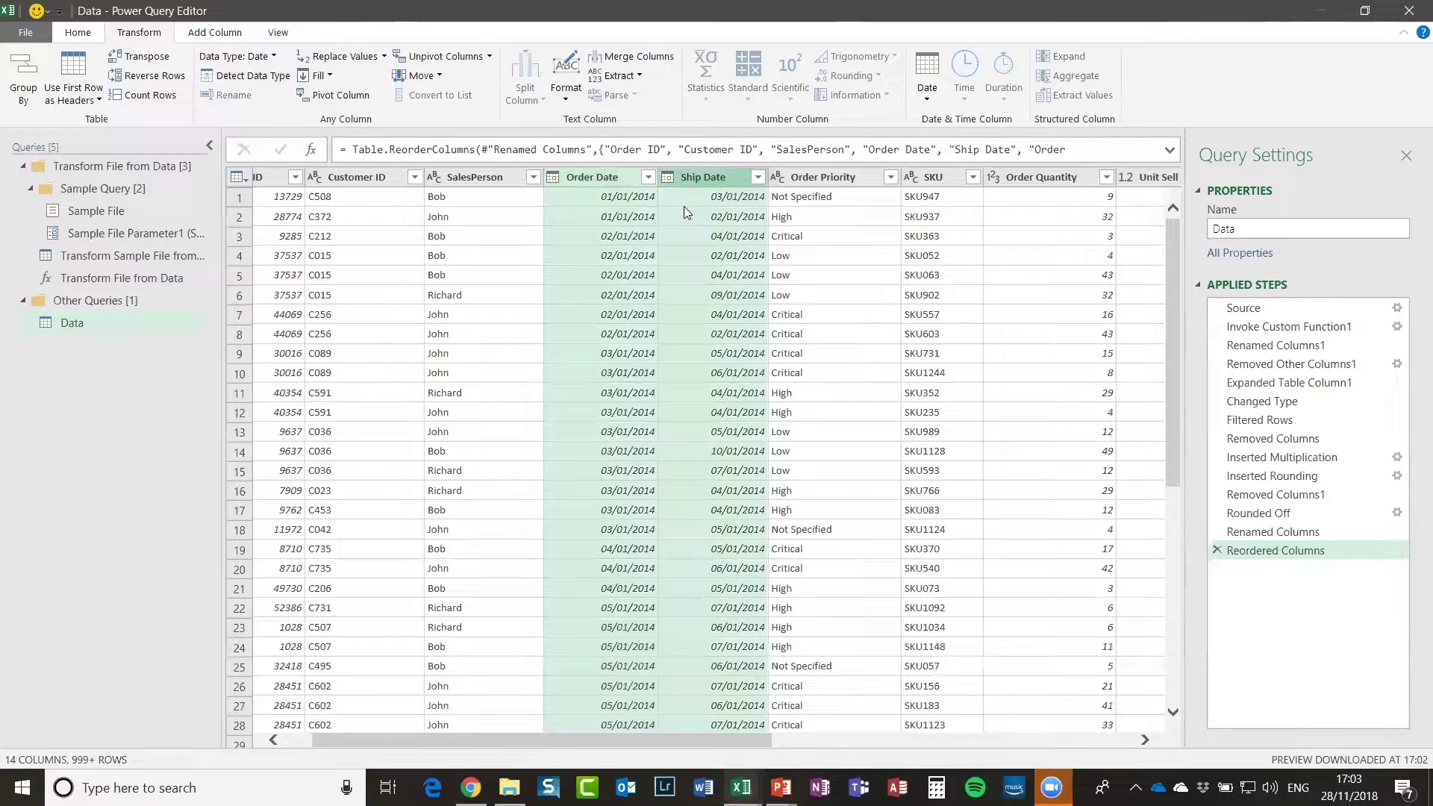
pyautogui.click(212, 33)
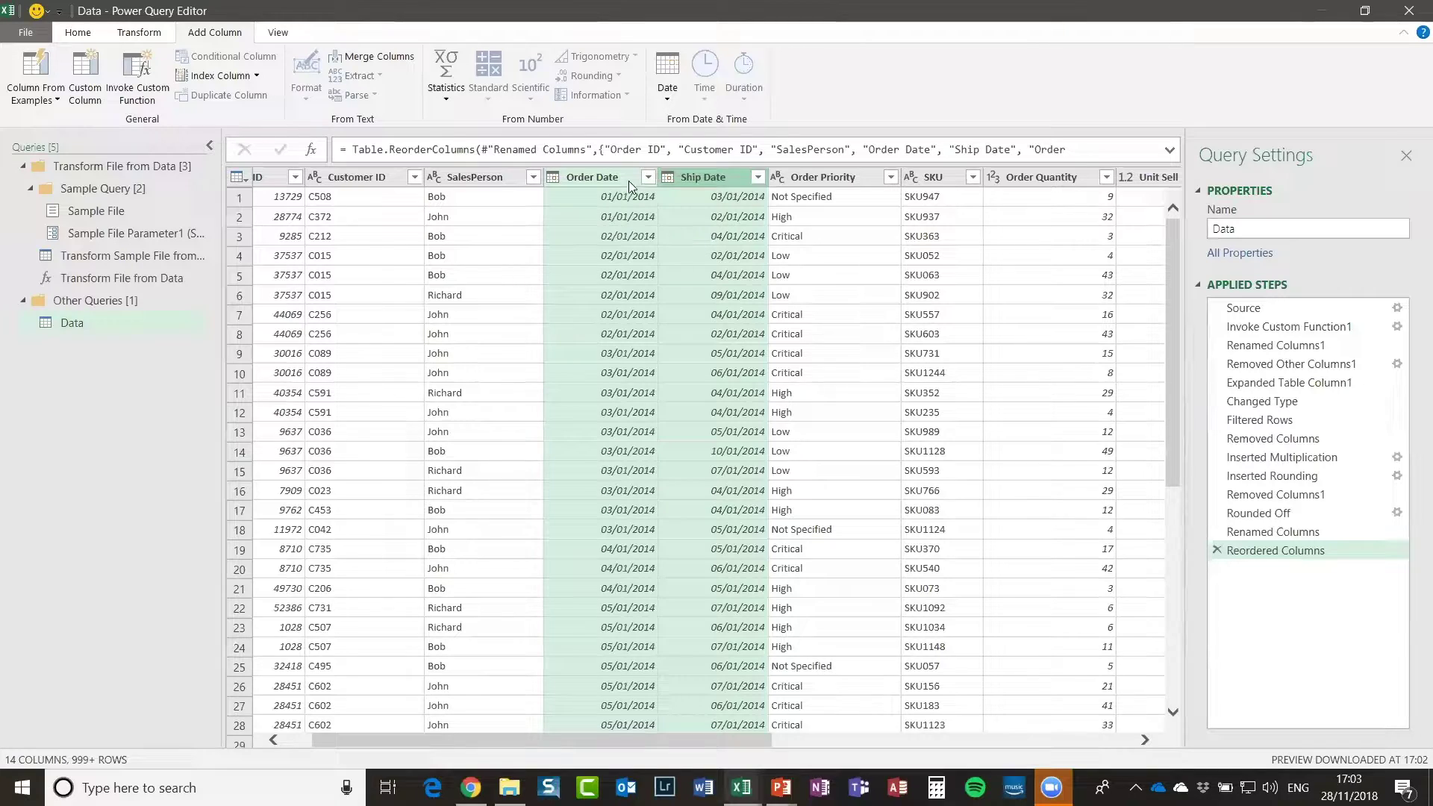
pyautogui.click(676, 97)
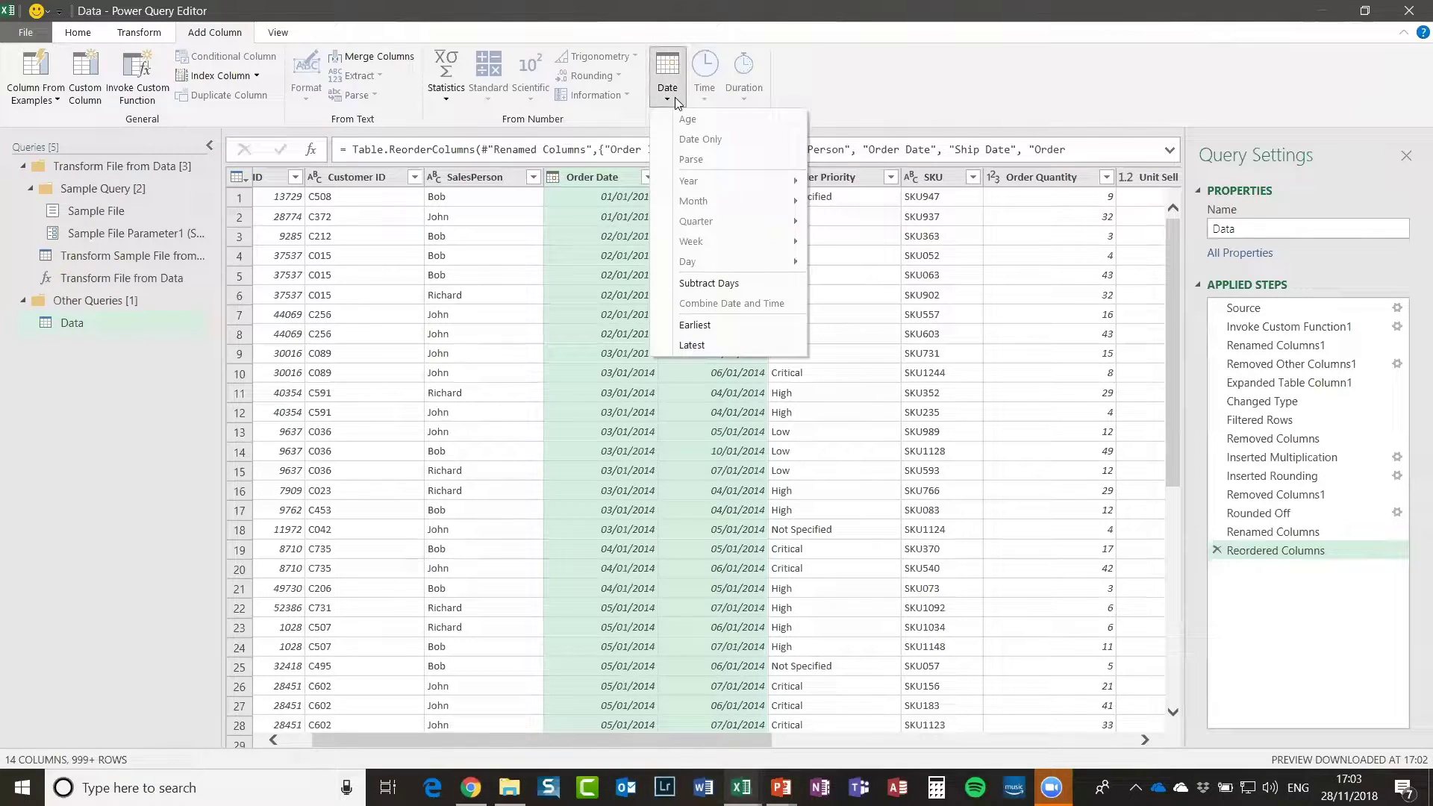
pyautogui.click(713, 283)
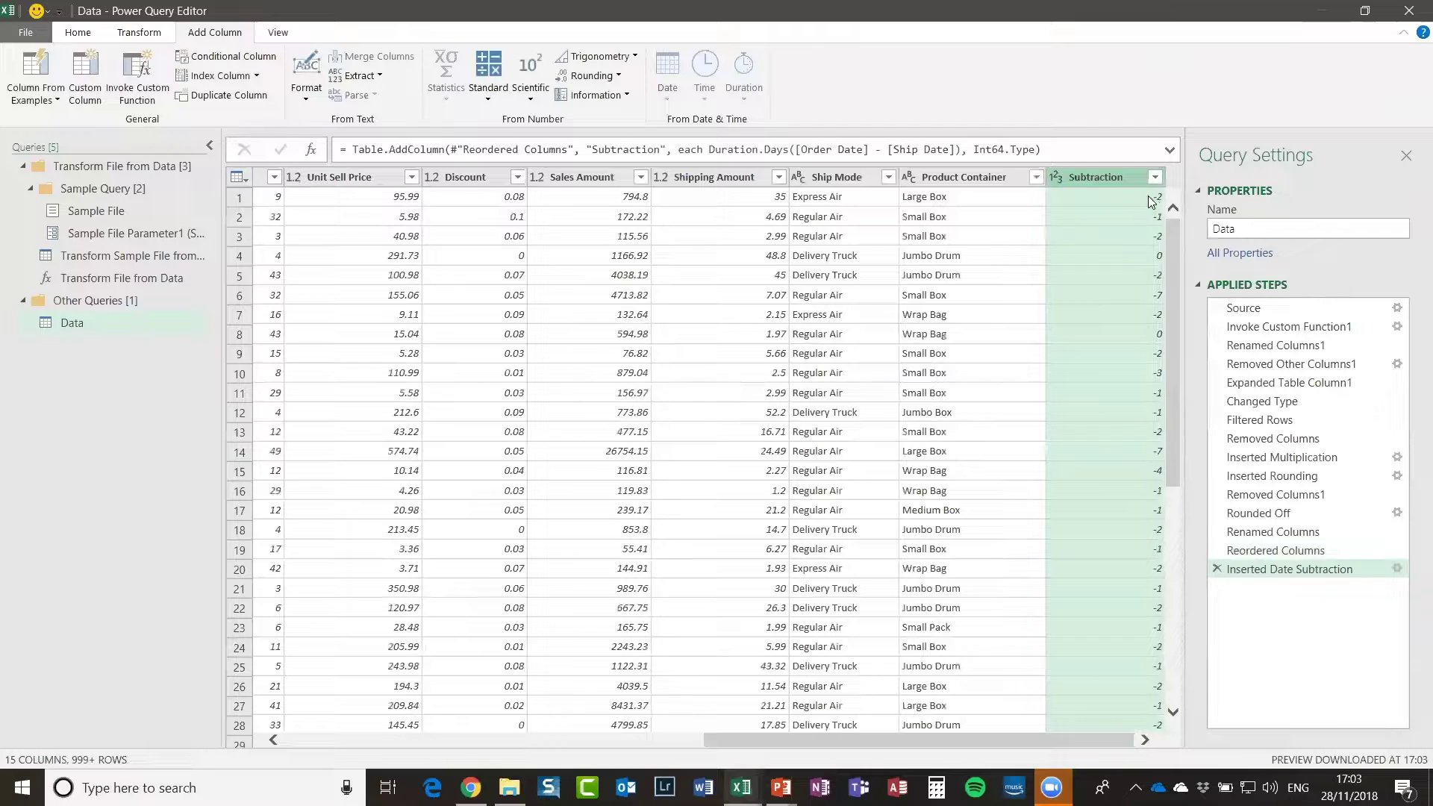
pyautogui.moveTo(979, 742); pyautogui.dragTo(626, 743)
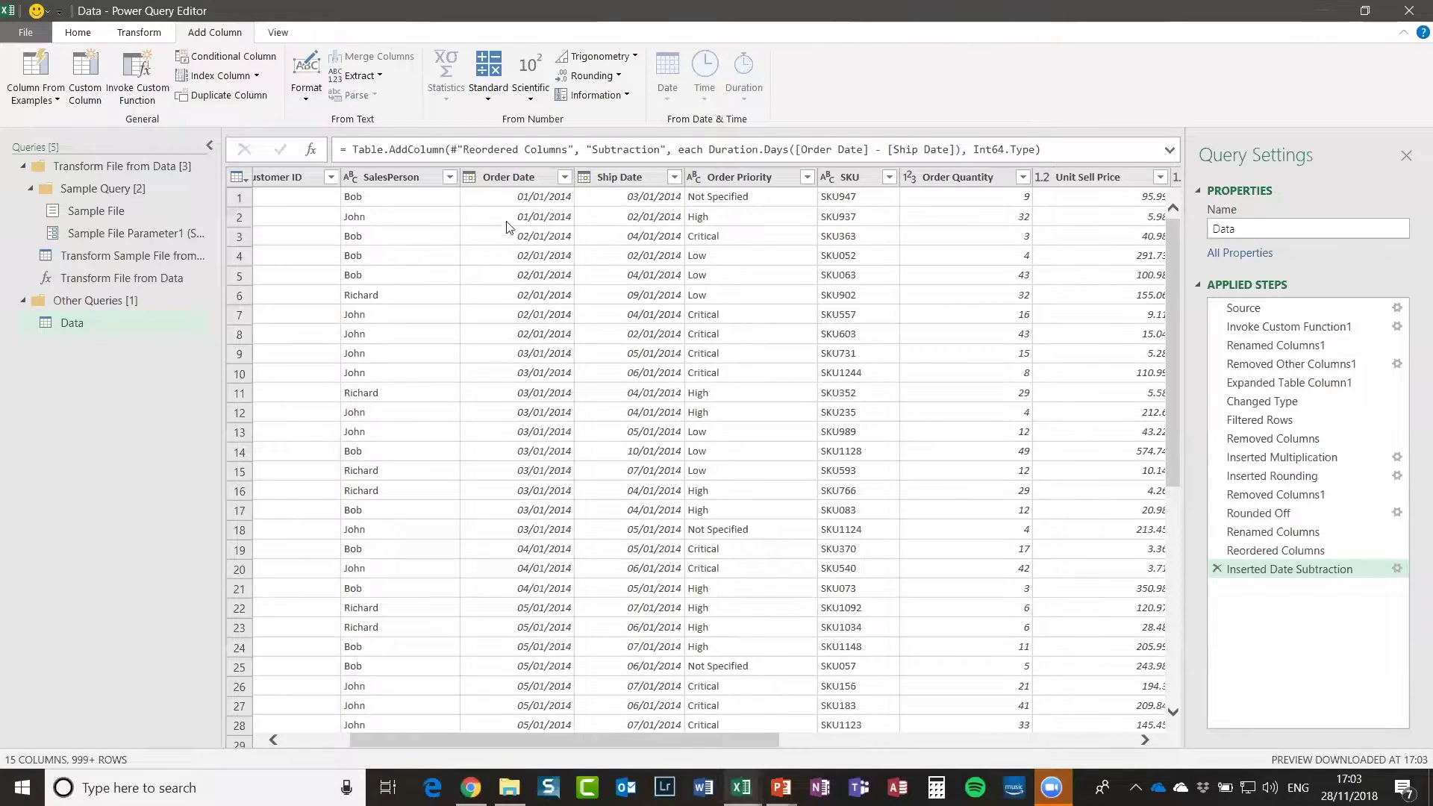
pyautogui.click(506, 180)
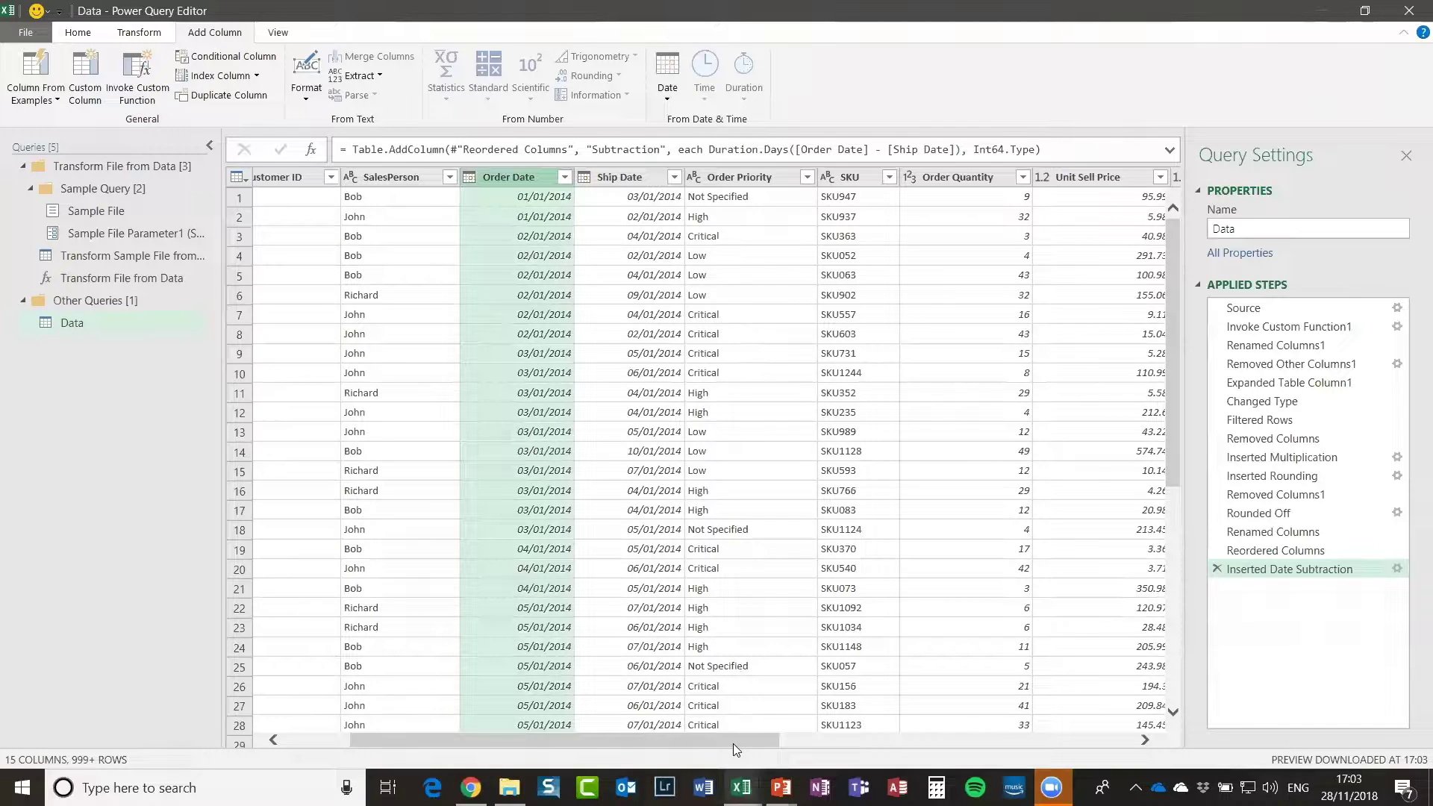
pyautogui.moveTo(733, 737); pyautogui.dragTo(946, 736)
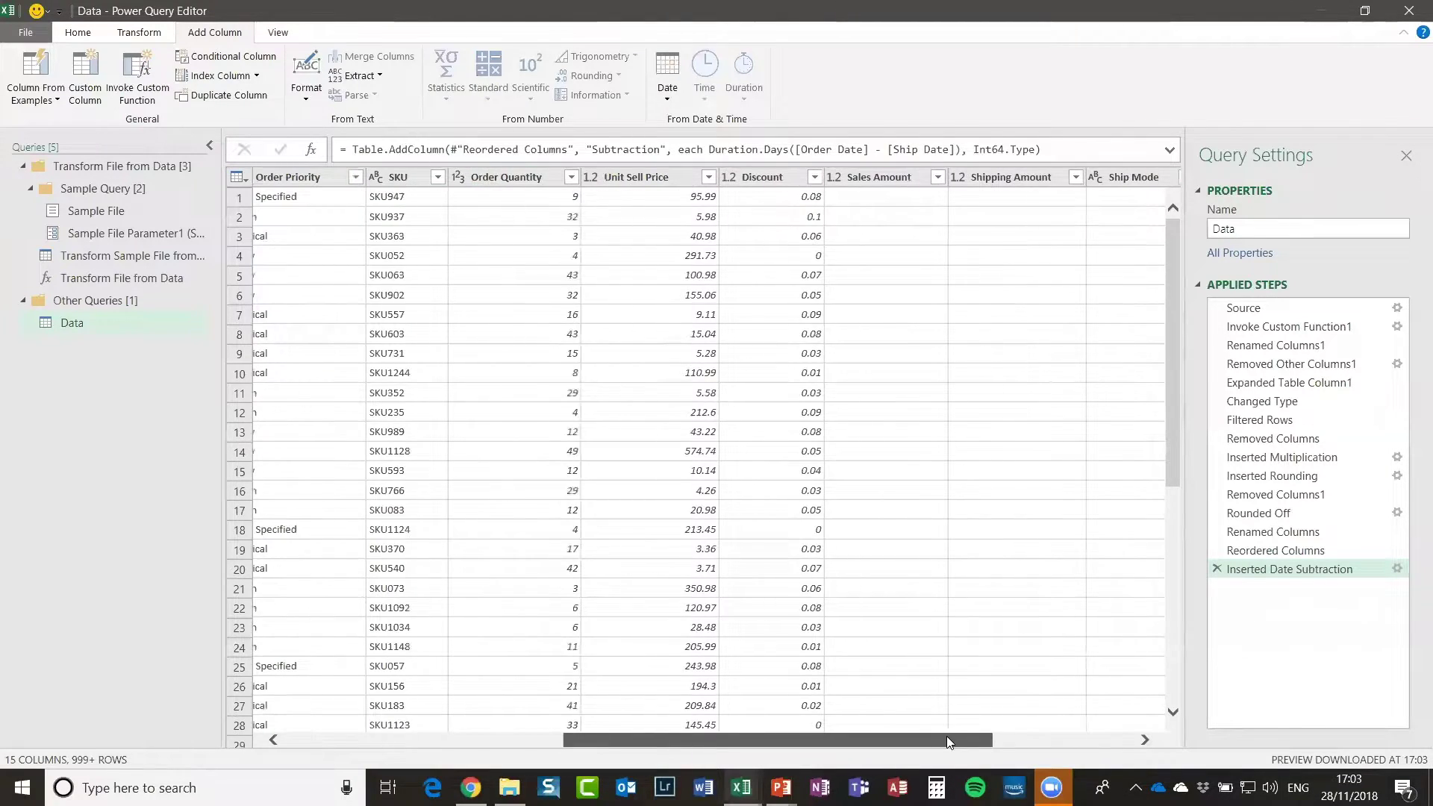
pyautogui.moveTo(1125, 728); pyautogui.dragTo(1184, 713)
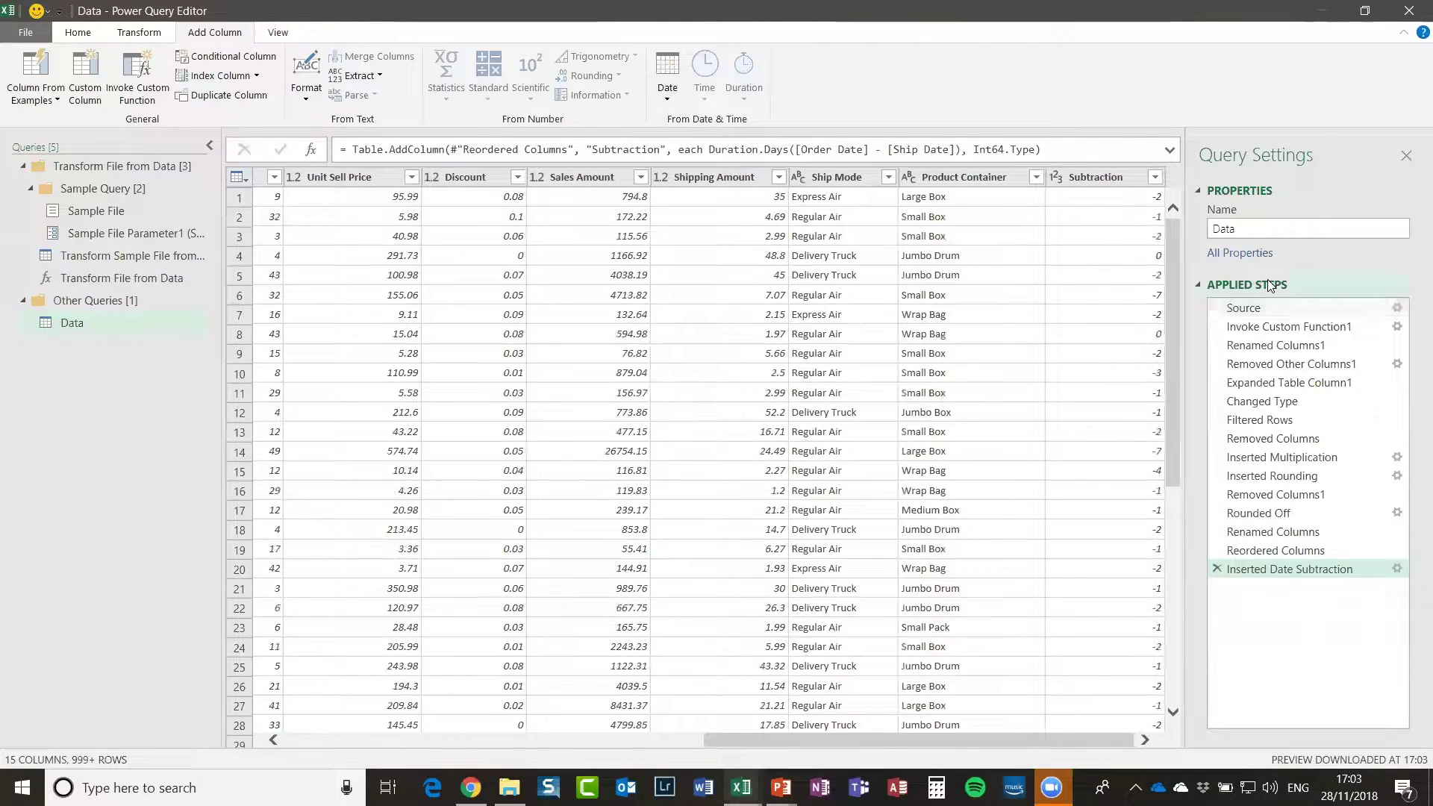
# Step: Replace the date subtraction column with one that subtracts Order Date from Ship Date in days
pyautogui.click(1216, 570)
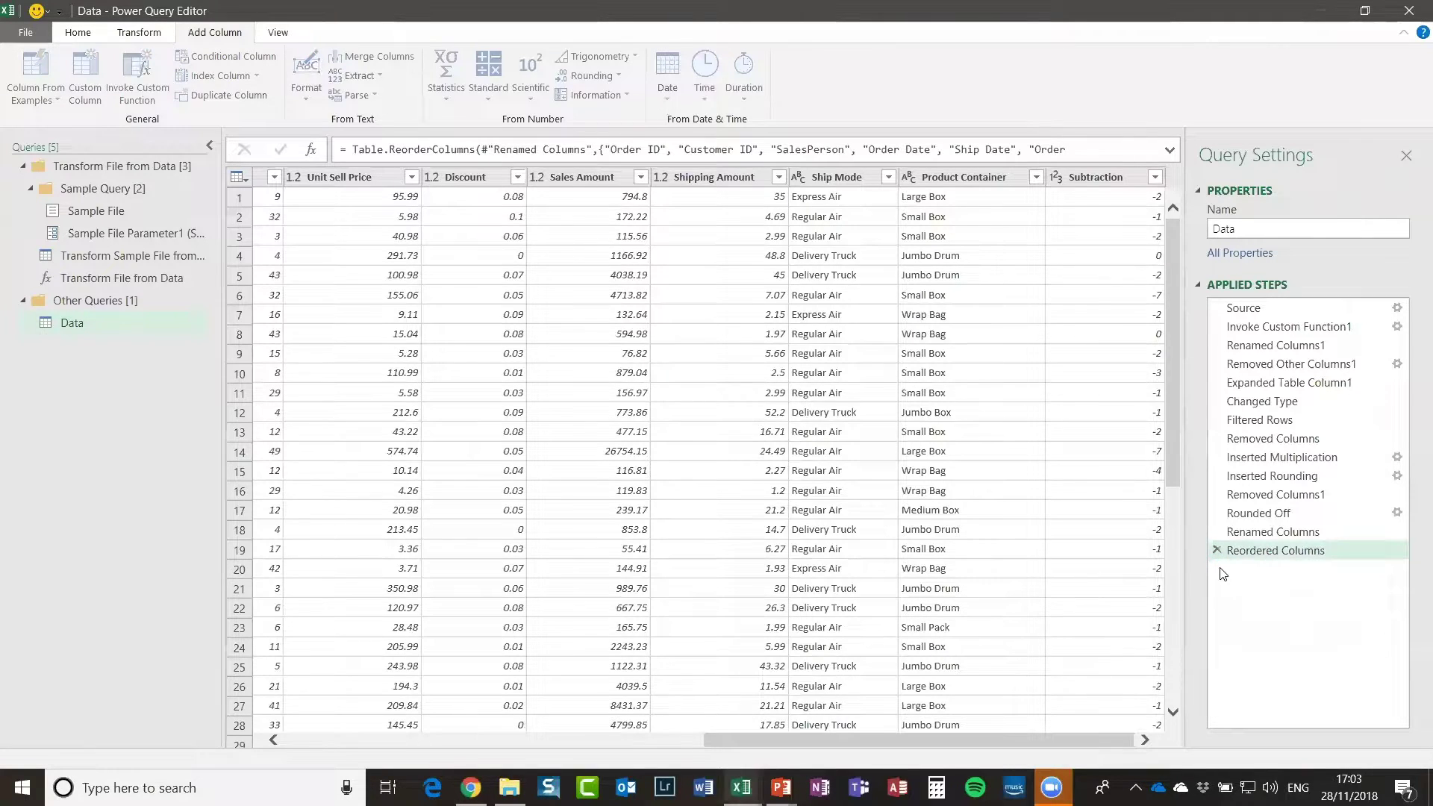
pyautogui.moveTo(962, 741); pyautogui.dragTo(545, 769)
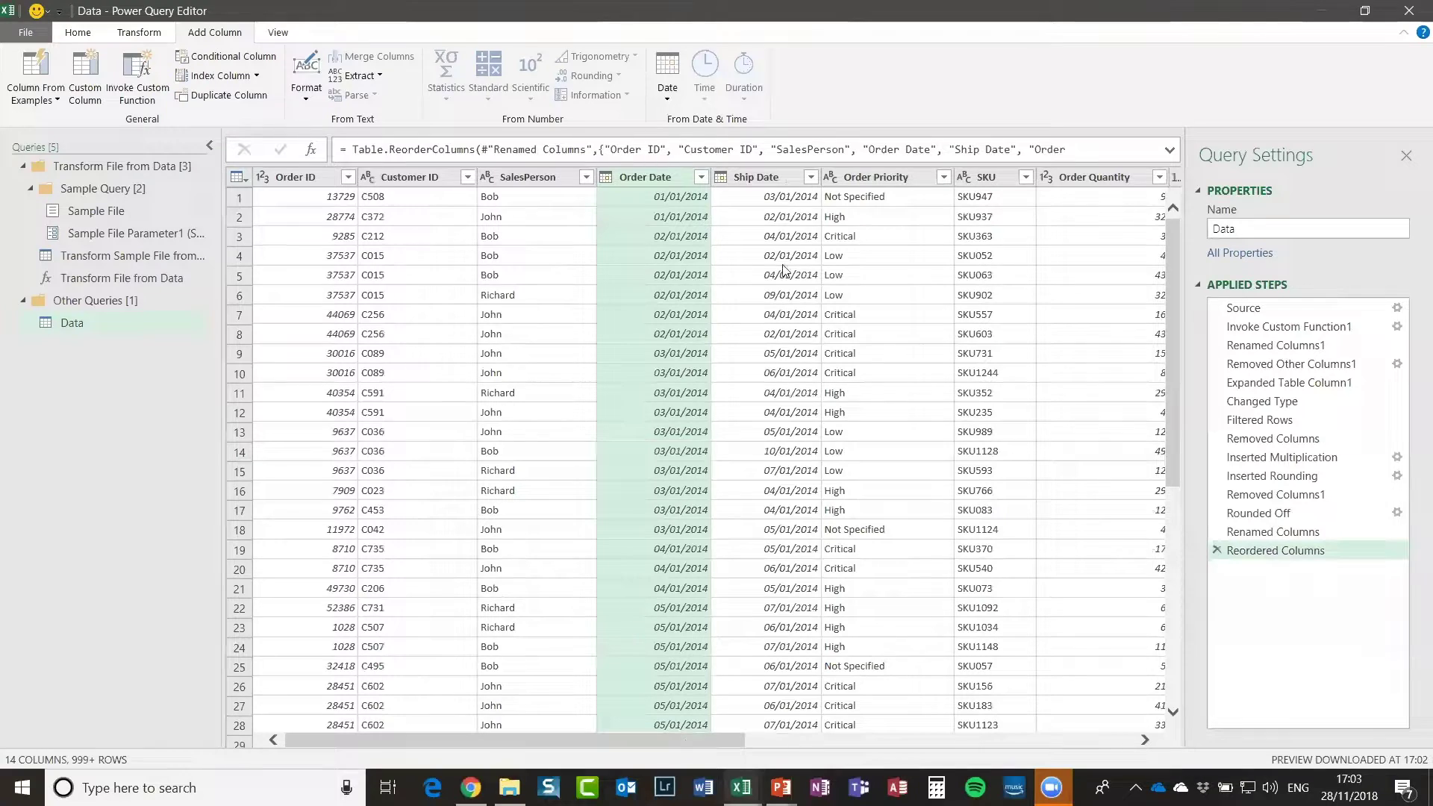
pyautogui.click(775, 177)
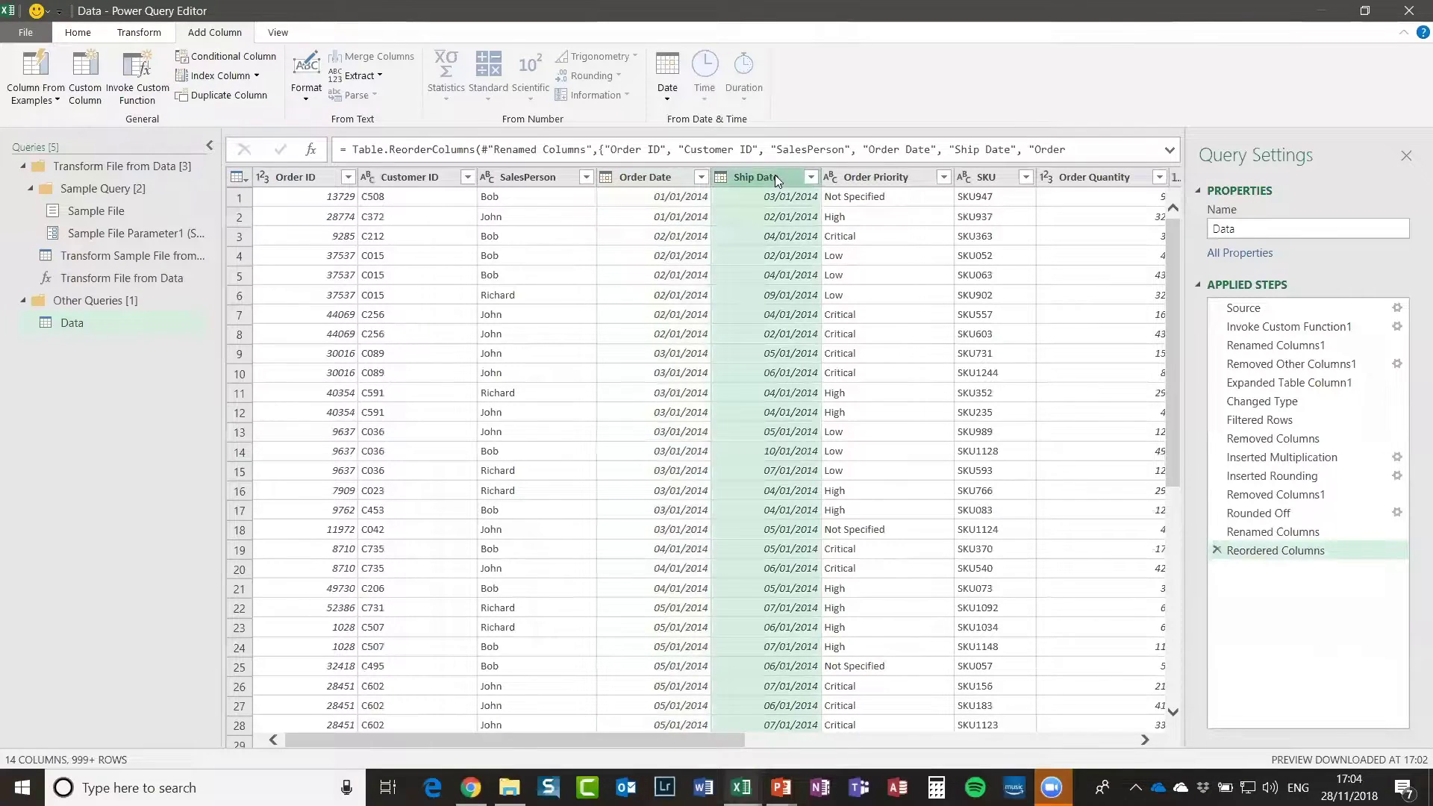
pyautogui.keyDown('ctrl'); pyautogui.click(654, 177); pyautogui.keyUp('ctrl')
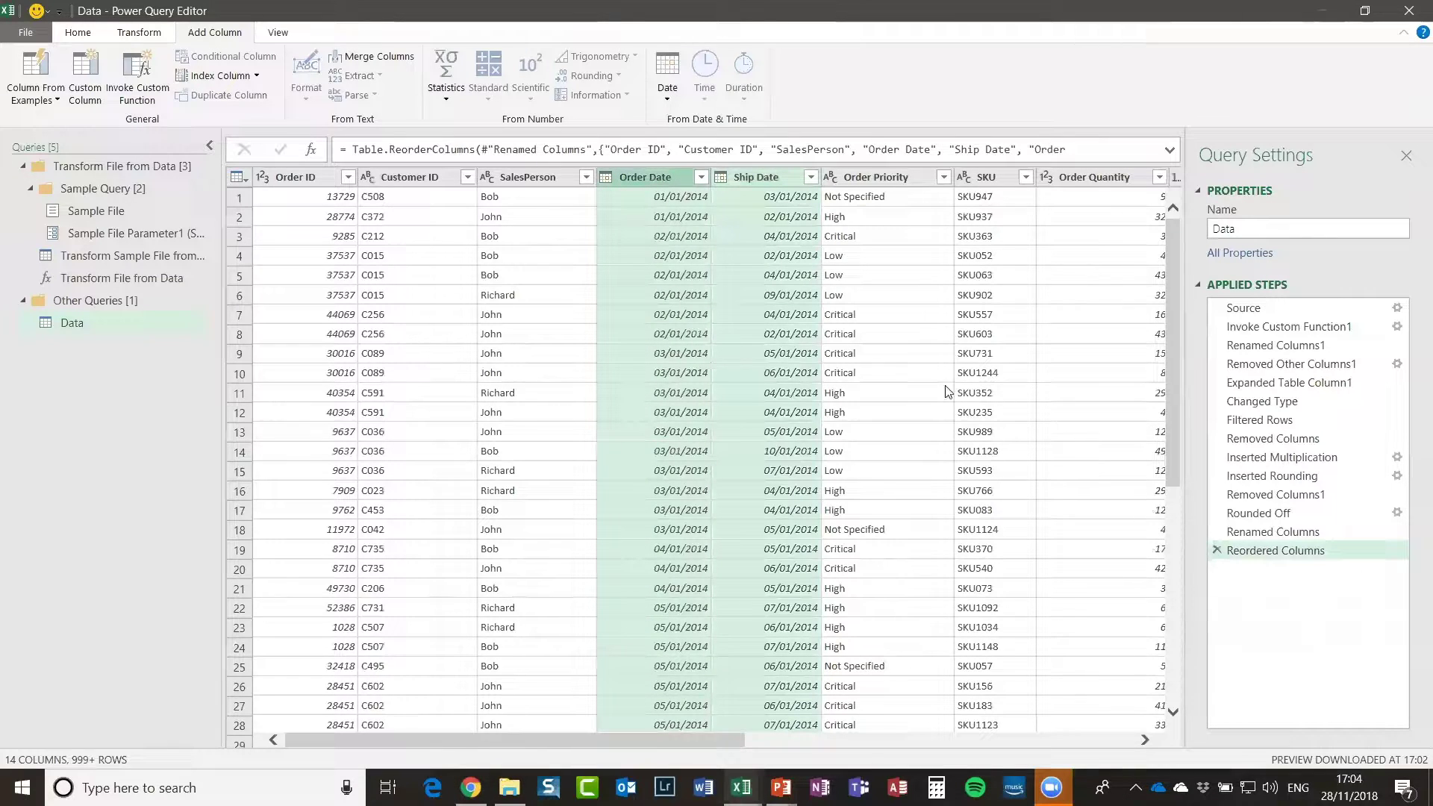
pyautogui.click(674, 95)
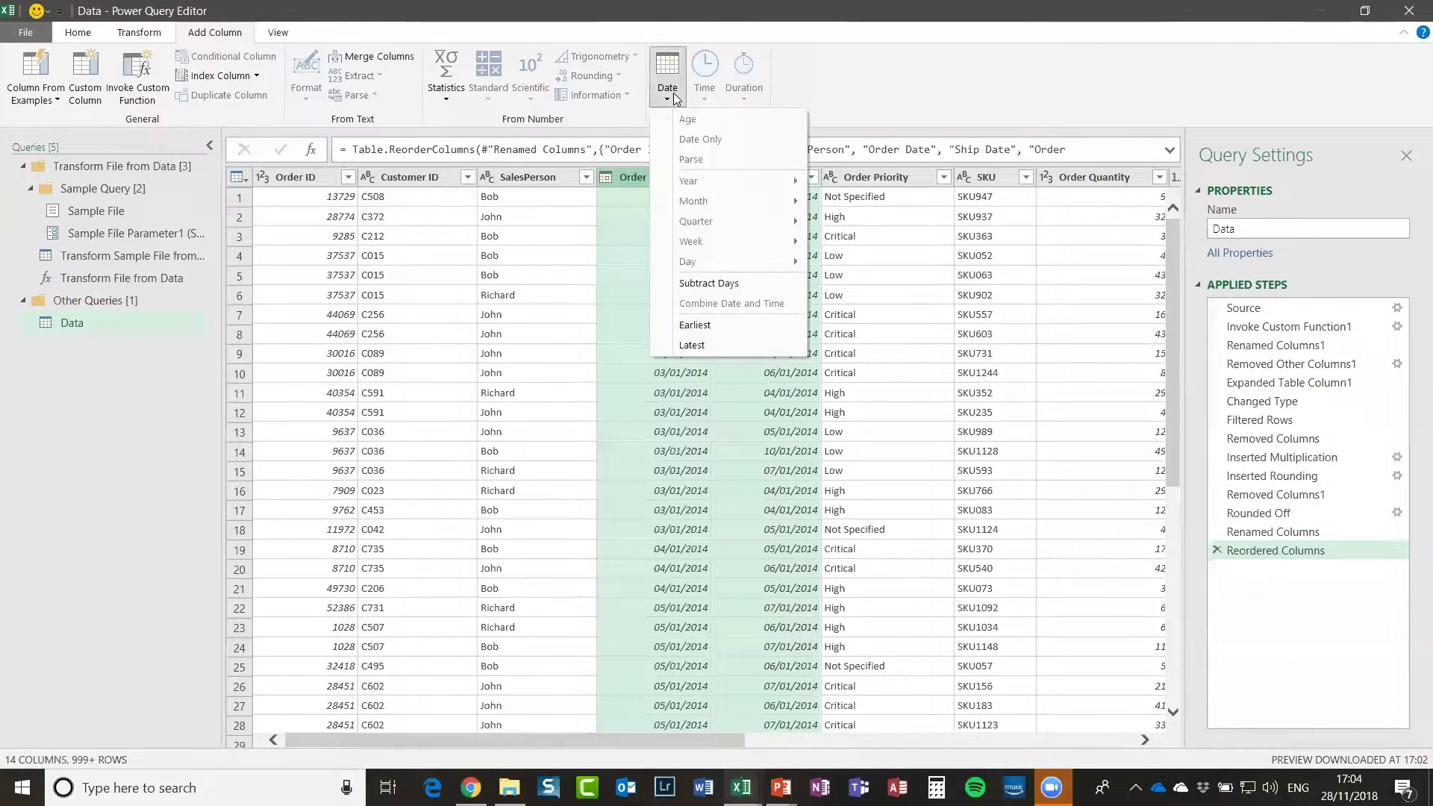
pyautogui.click(712, 283)
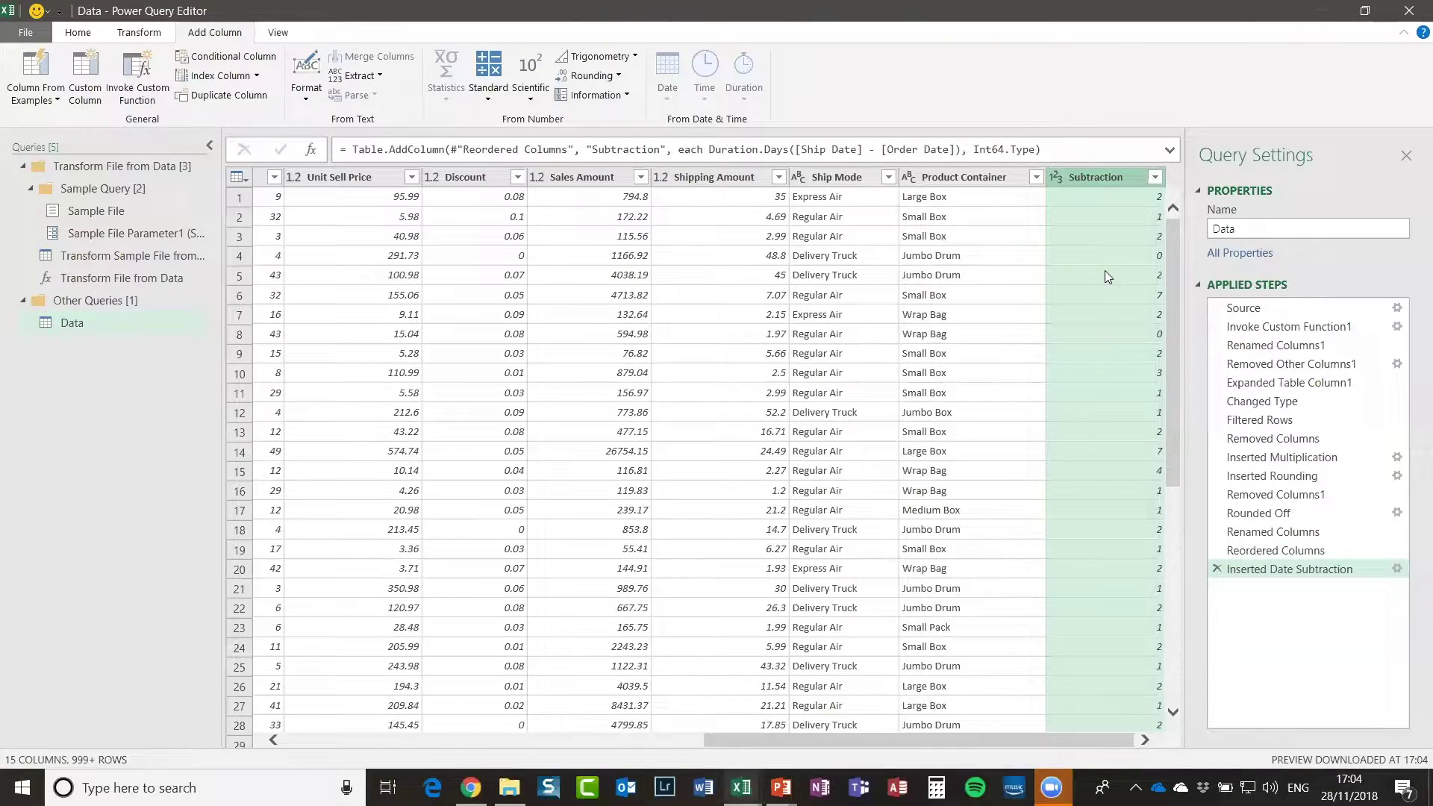
# Step: Rename the Subtraction column to Days to Ship and move it directly after Ship Date
pyautogui.doubleClick(1107, 176)
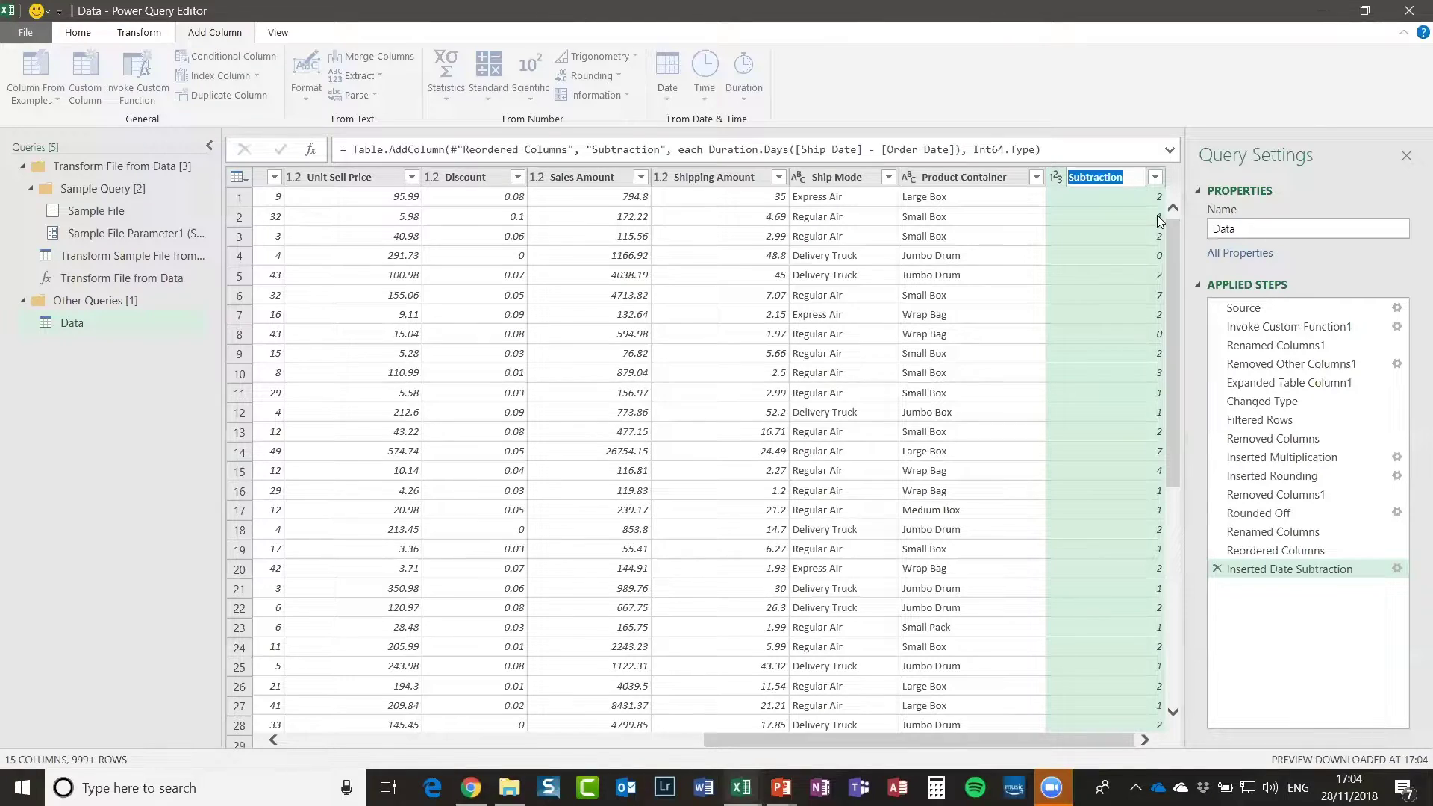
pyautogui.write('Days to Ship')
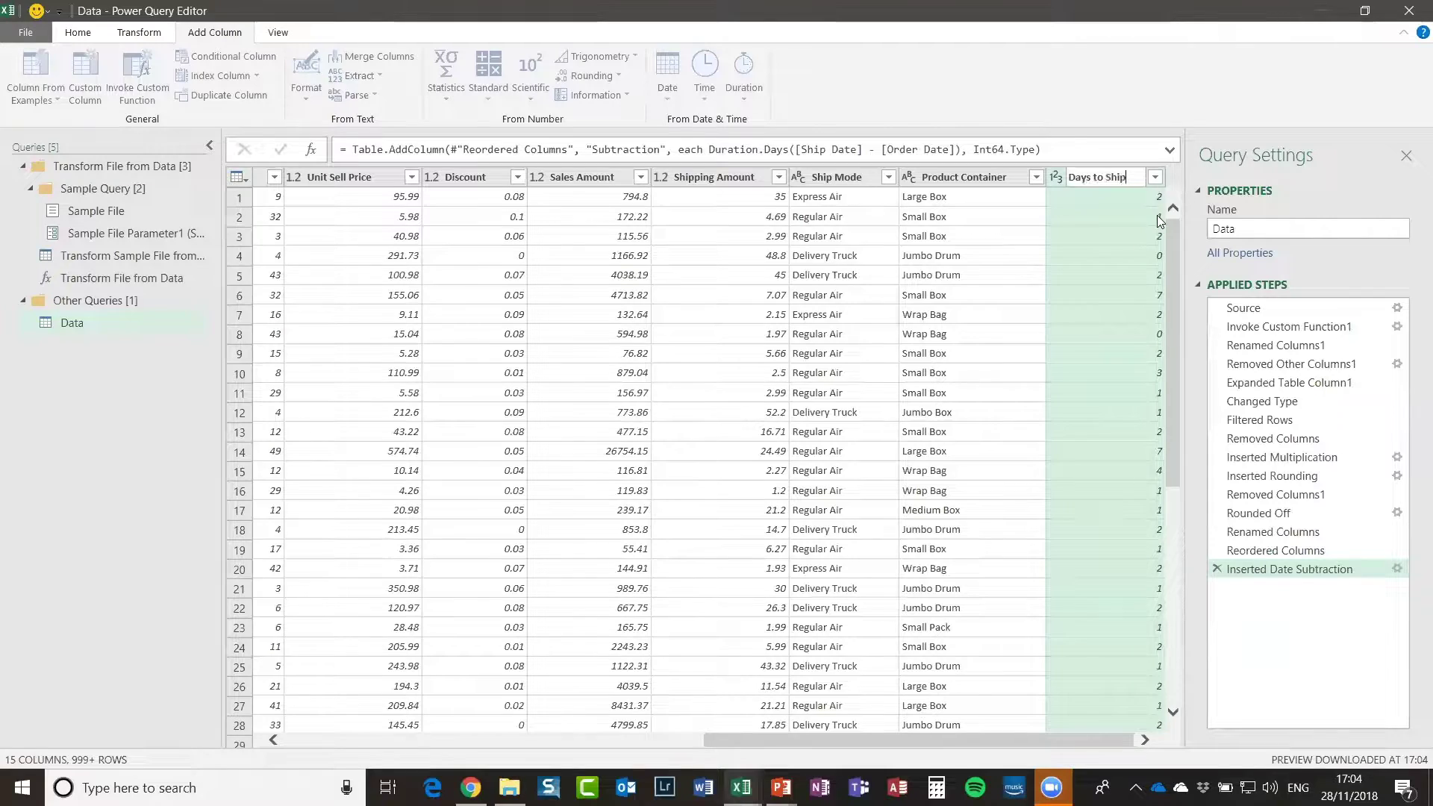
pyautogui.press('Return')
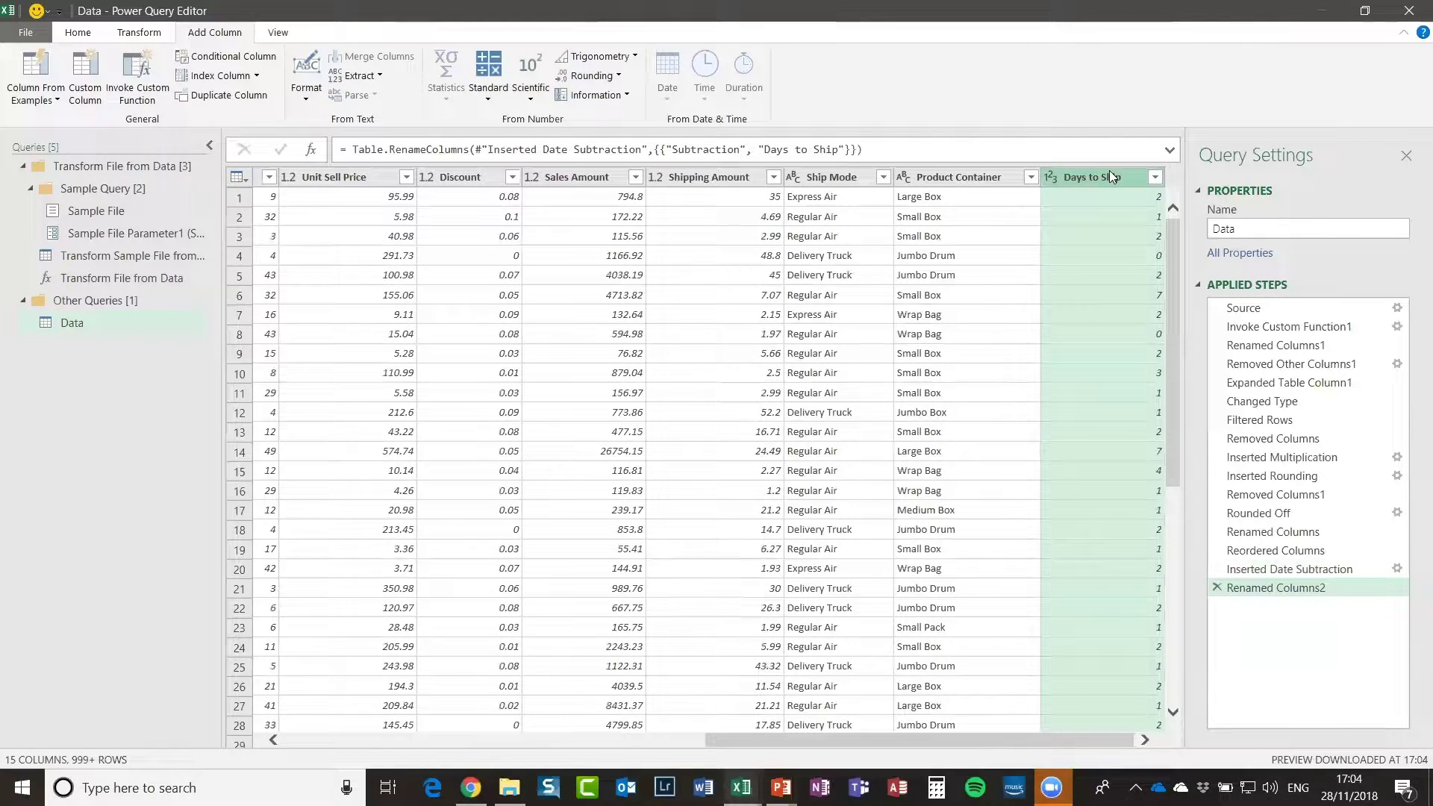
pyautogui.moveTo(1108, 178); pyautogui.dragTo(564, 196)
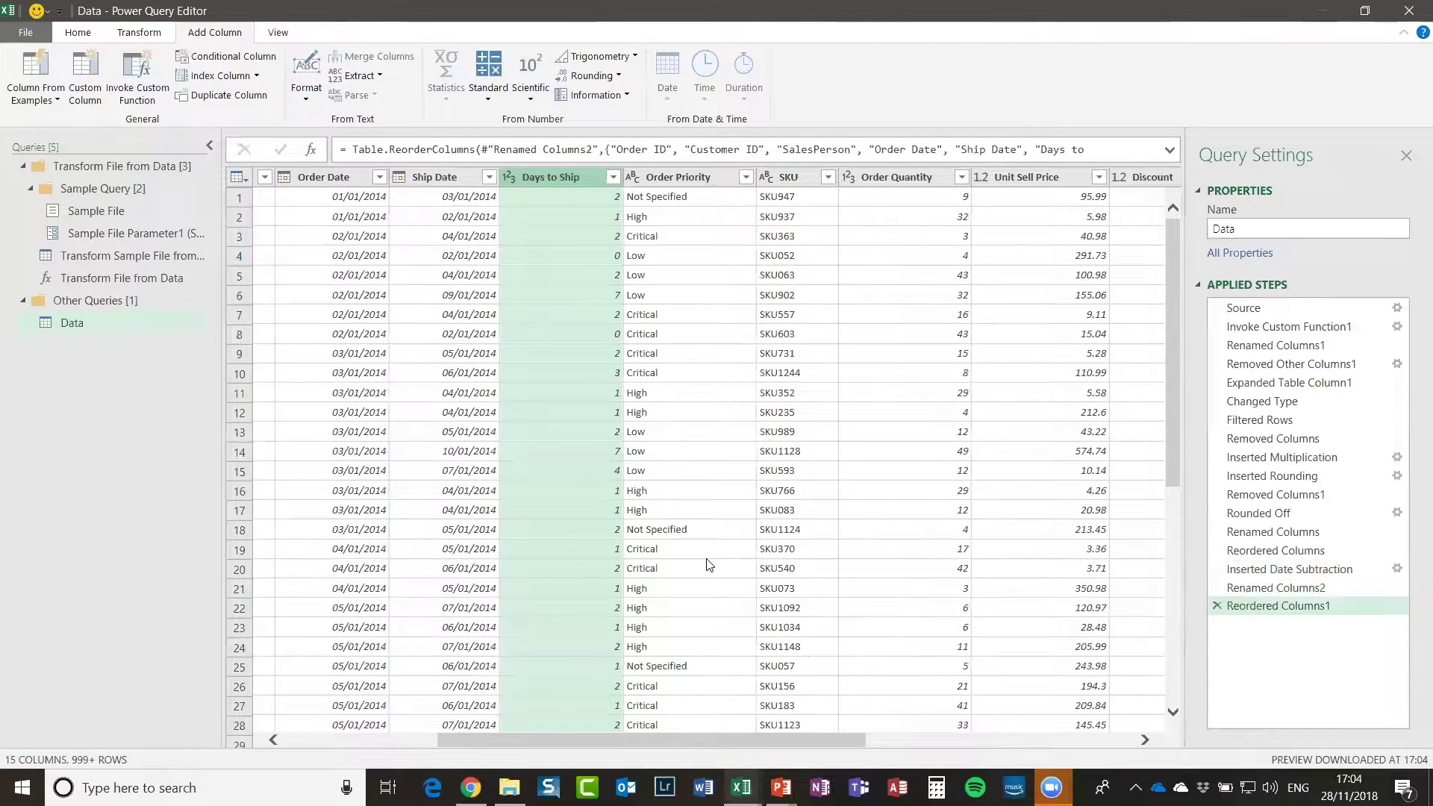
# Step: Review the data types assigned to the query's columns, from Order ID through Order Quantity
pyautogui.click(557, 197)
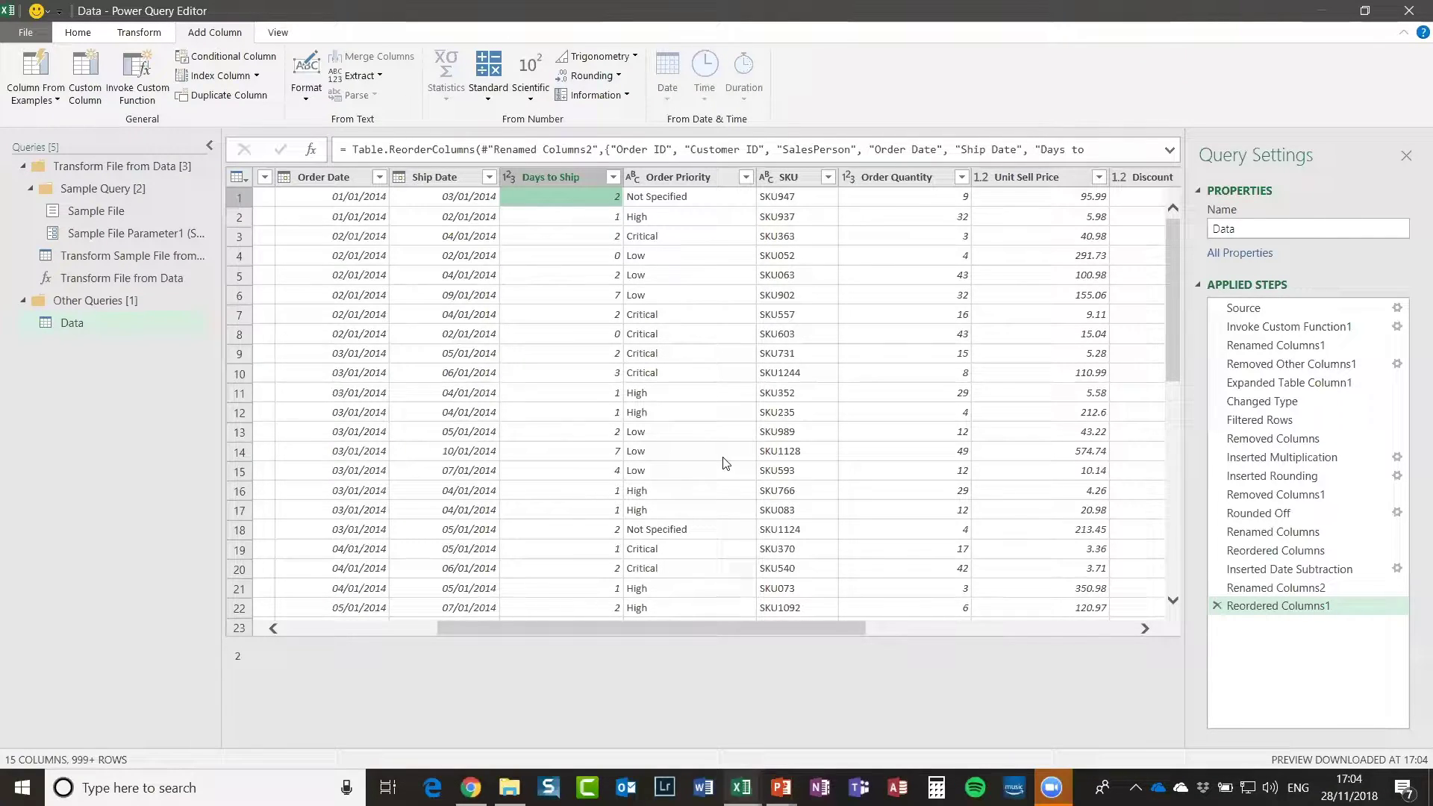
pyautogui.click(728, 630)
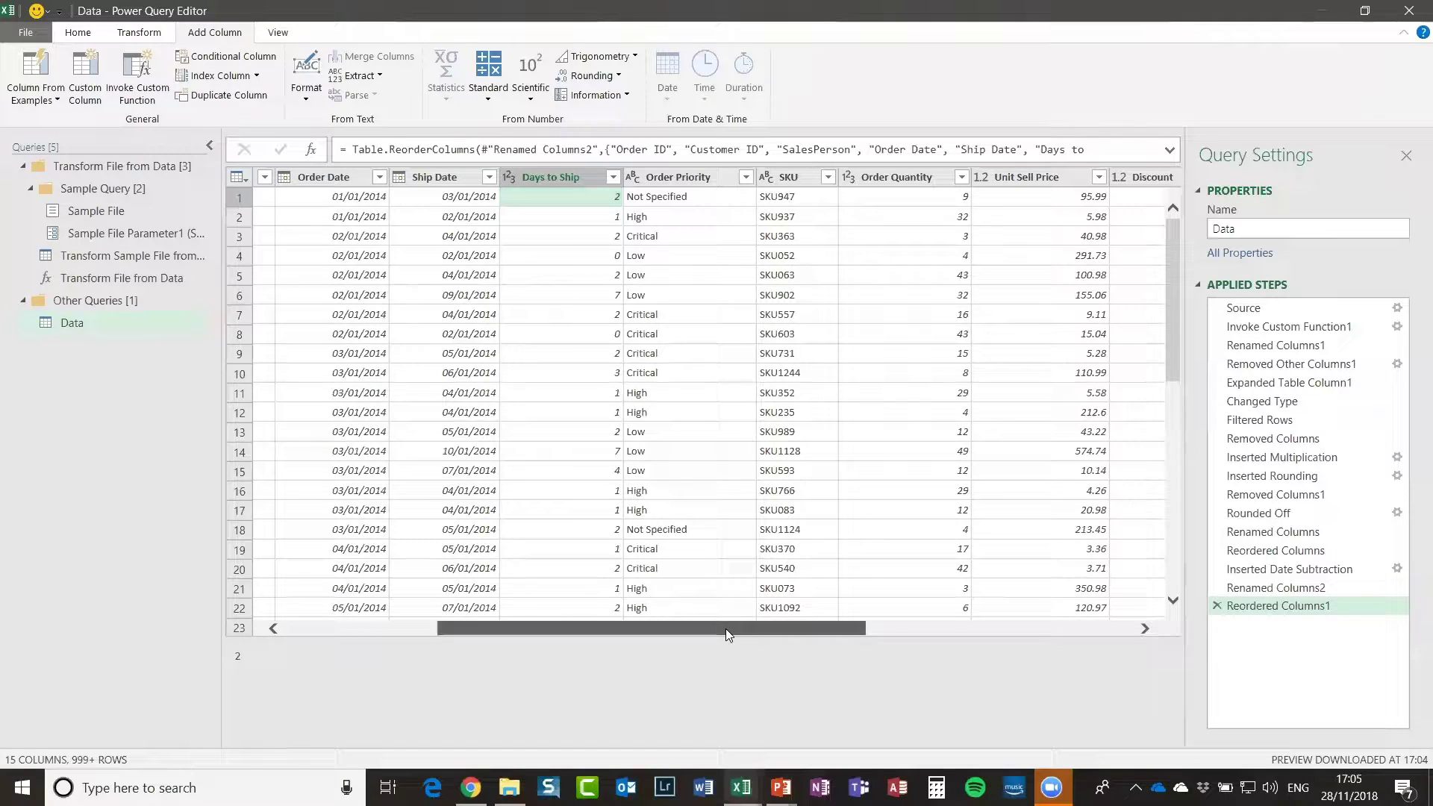
pyautogui.moveTo(726, 628); pyautogui.dragTo(459, 615)
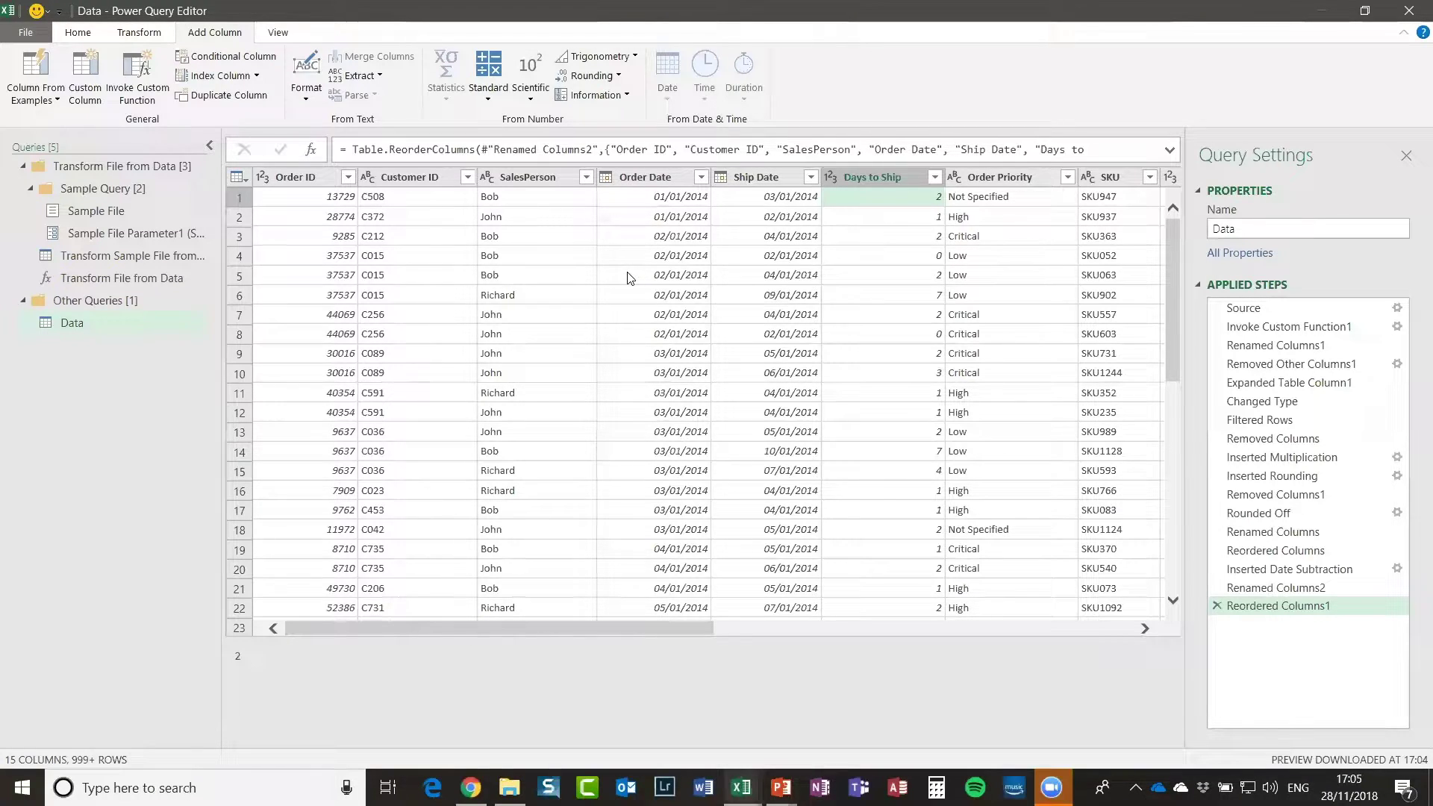
pyautogui.click(314, 198)
pyautogui.click(300, 179)
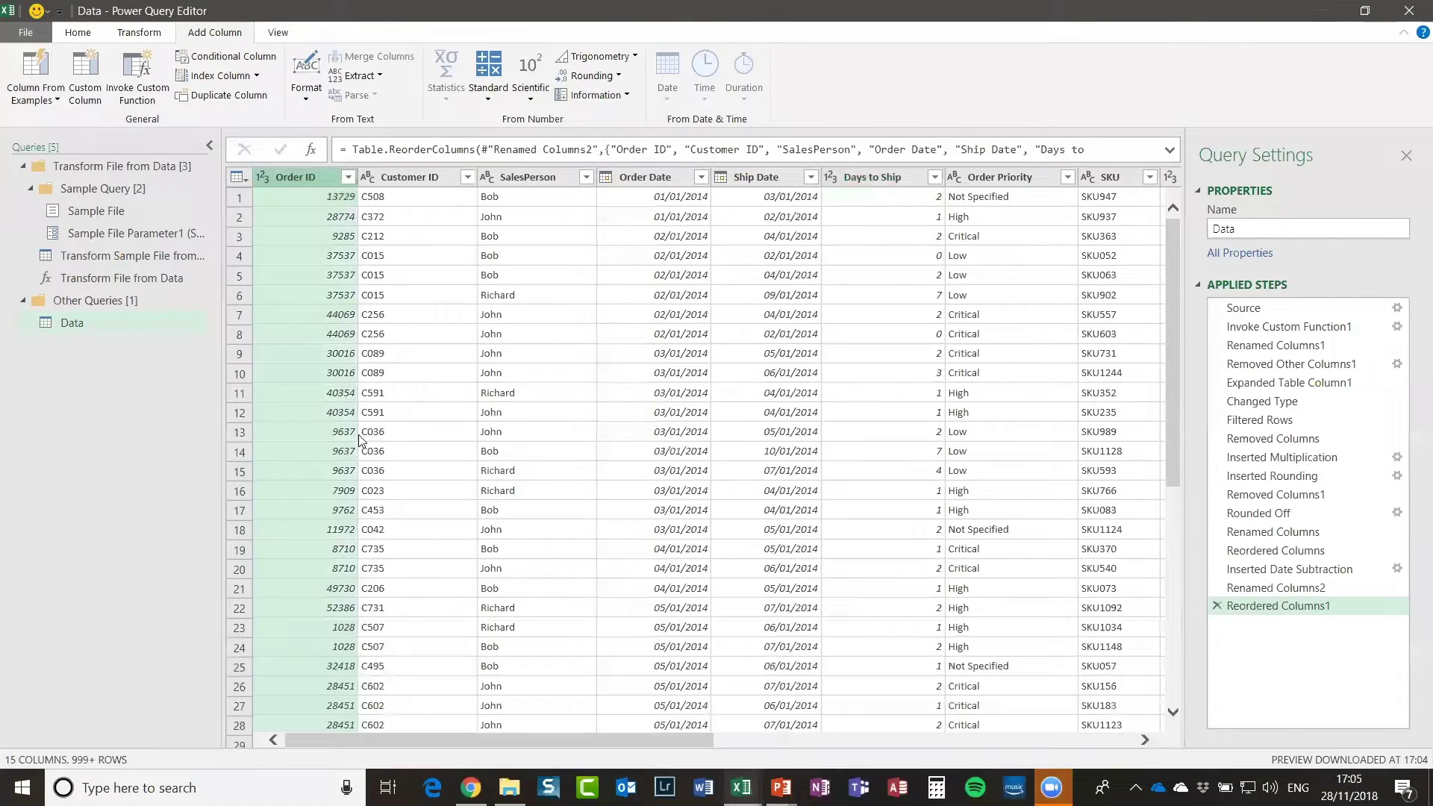
pyautogui.click(287, 242)
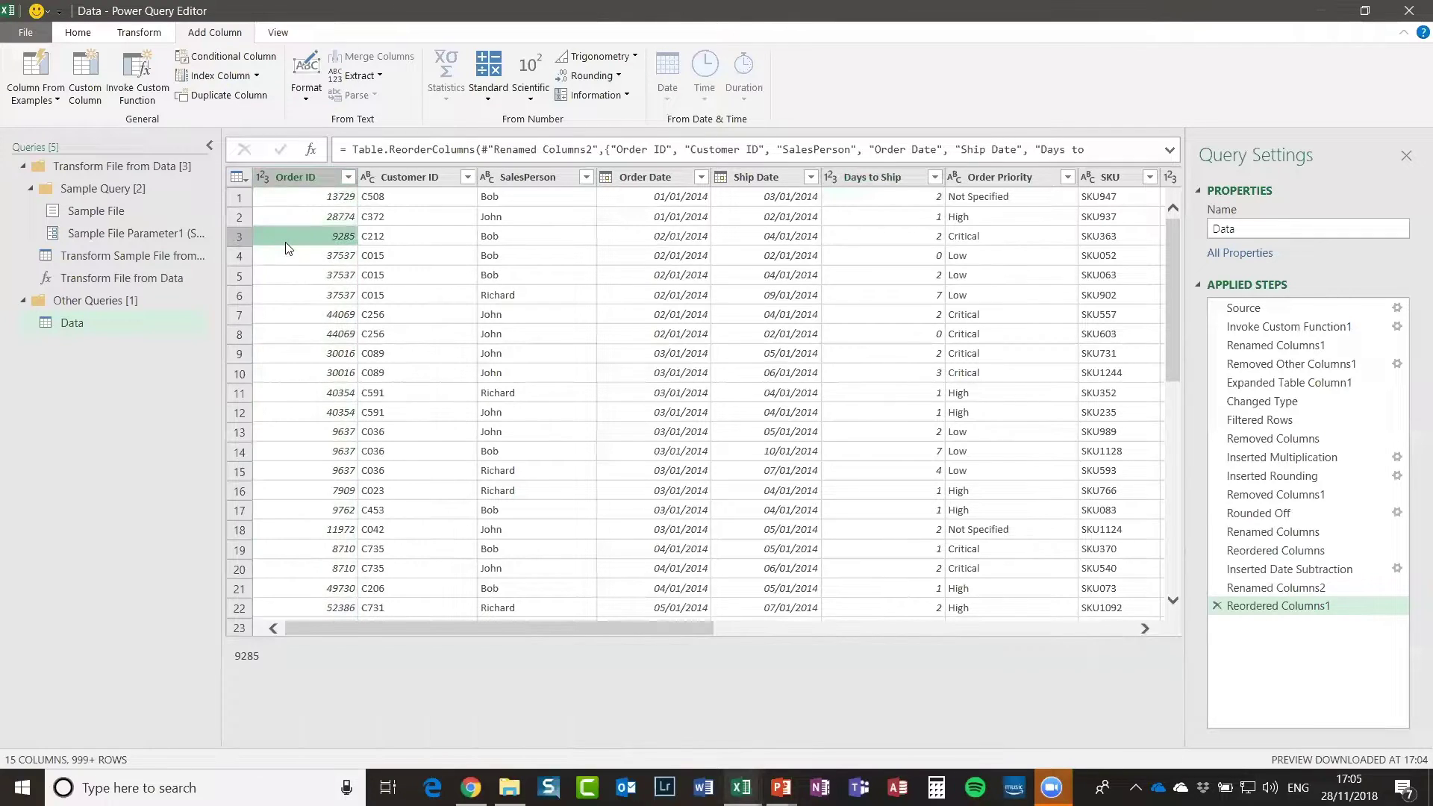
pyautogui.click(262, 179)
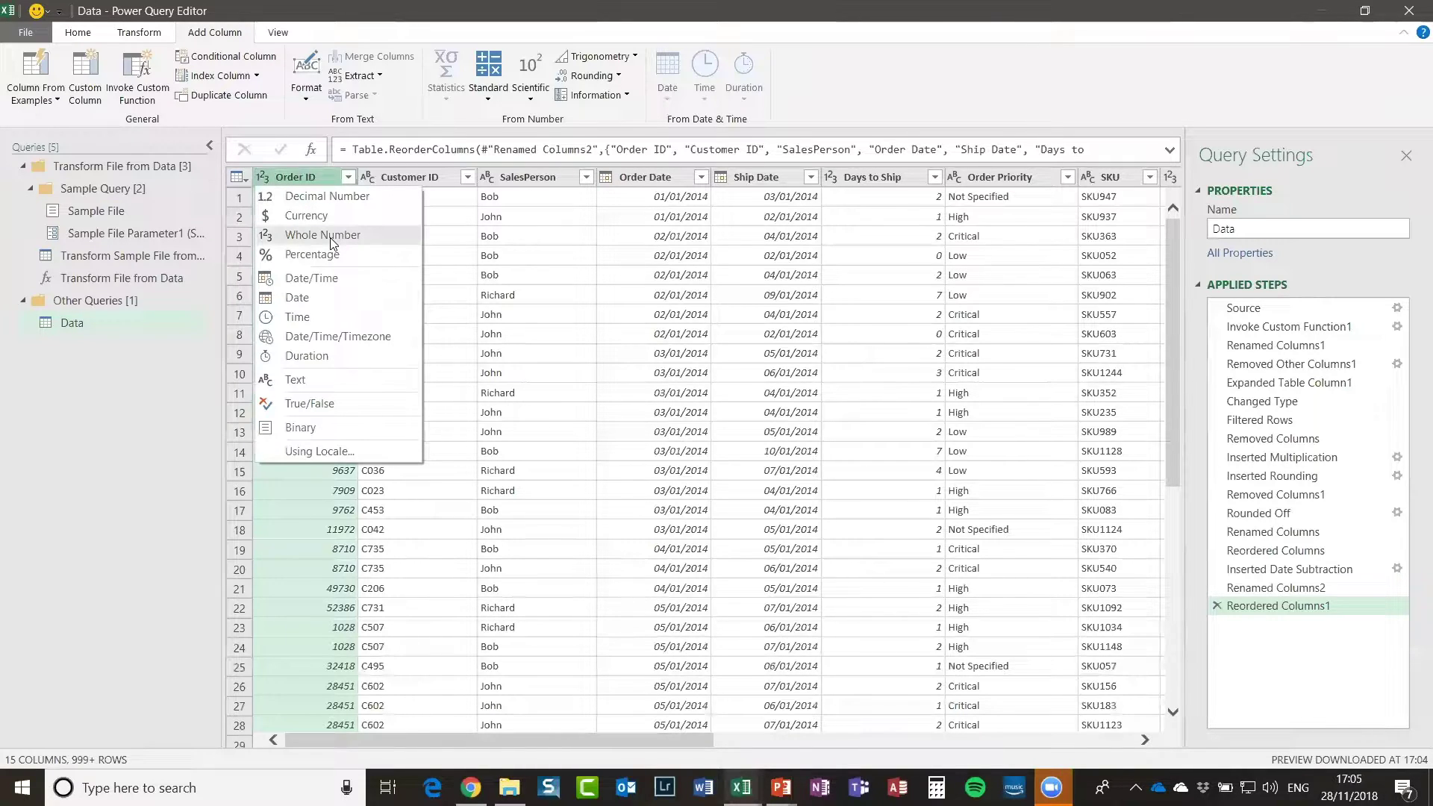
pyautogui.click(368, 181)
pyautogui.click(368, 181)
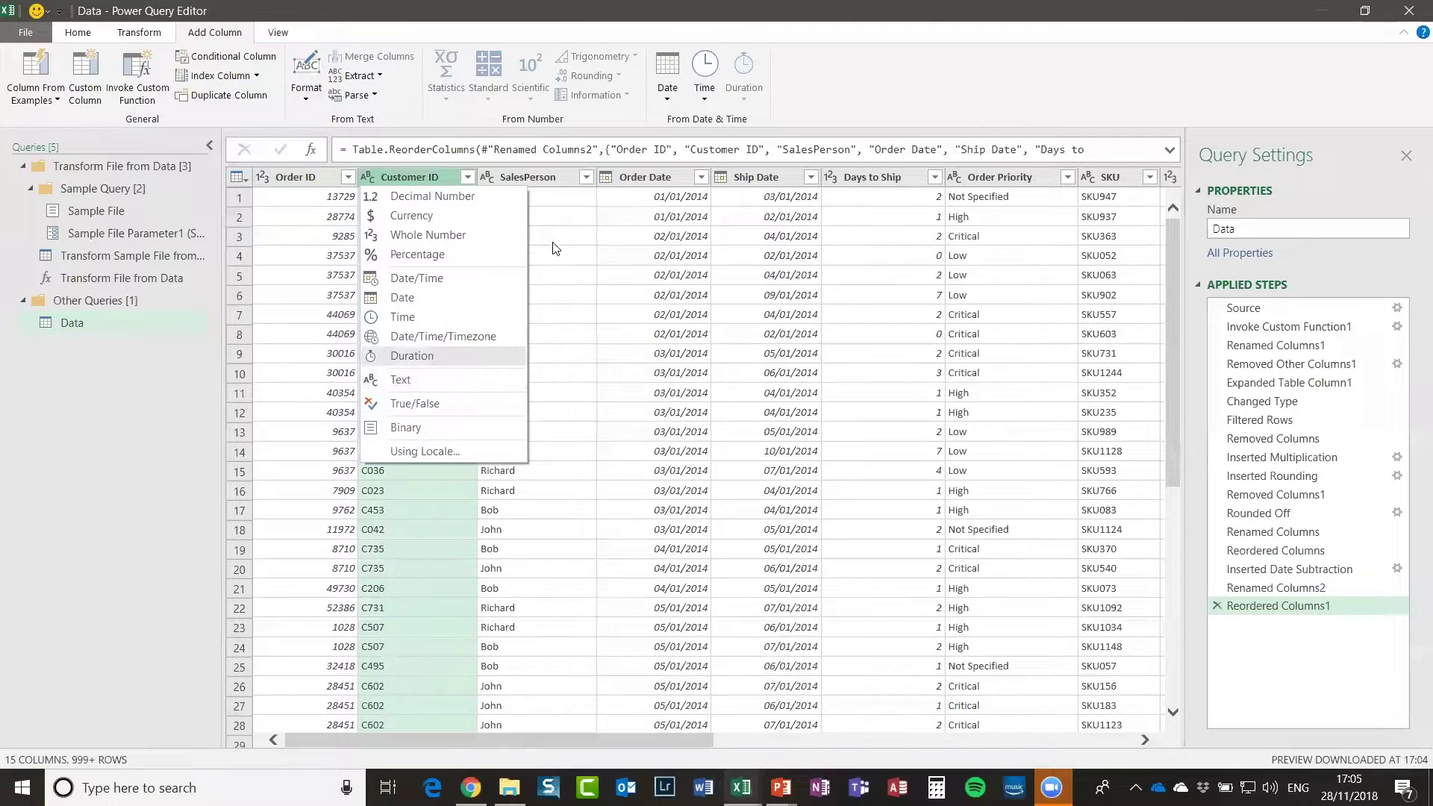
pyautogui.click(496, 217)
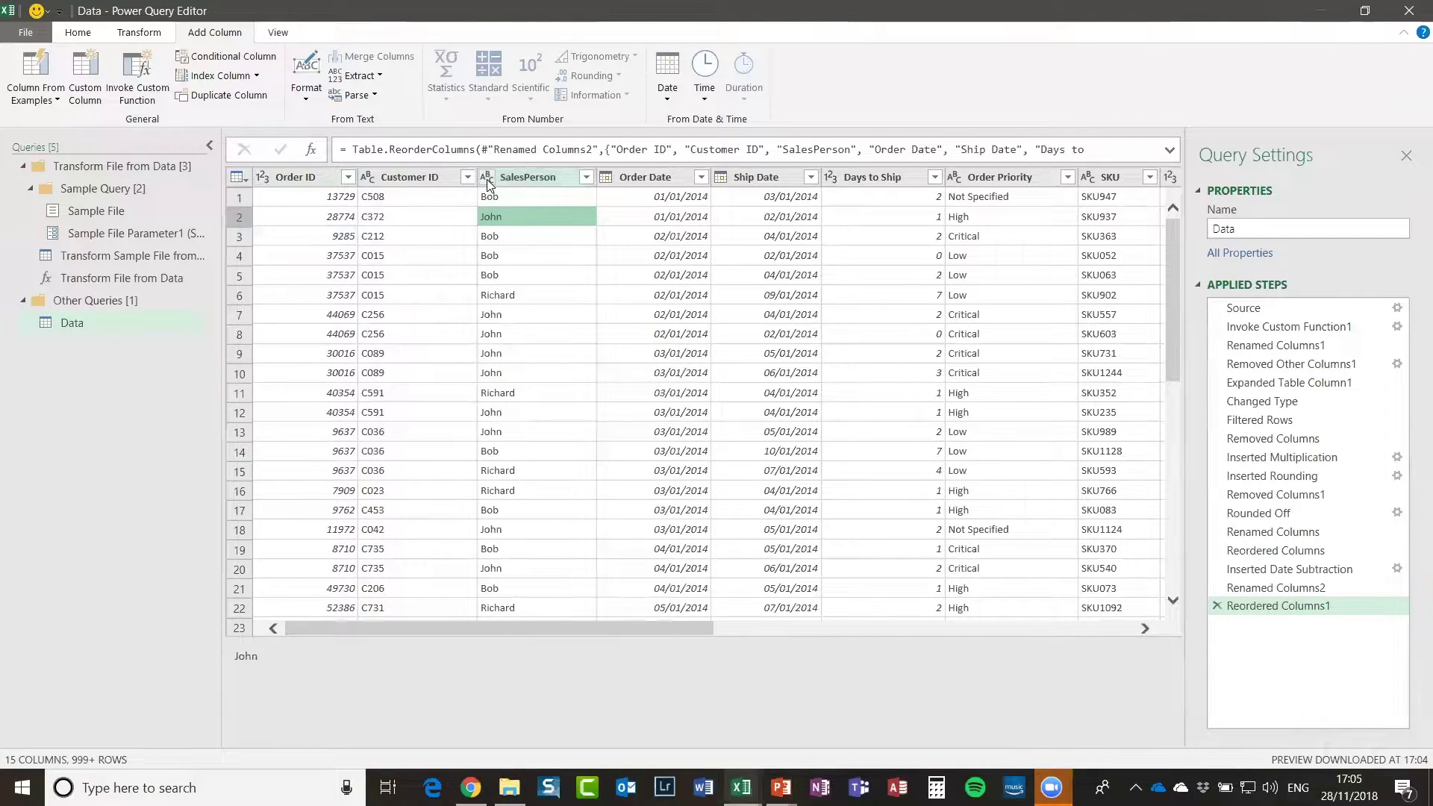
pyautogui.click(683, 216)
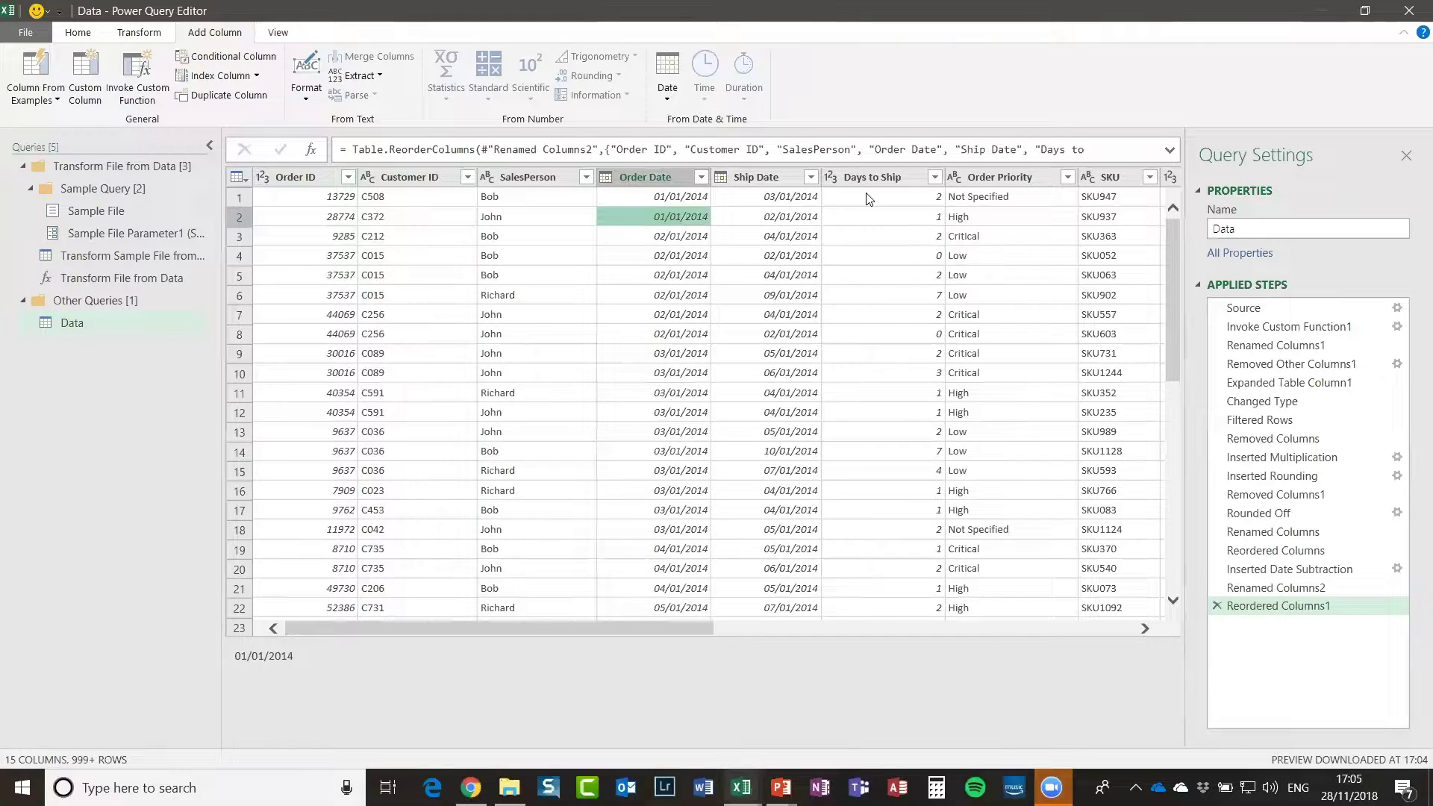
pyautogui.moveTo(660, 629); pyautogui.dragTo(751, 631)
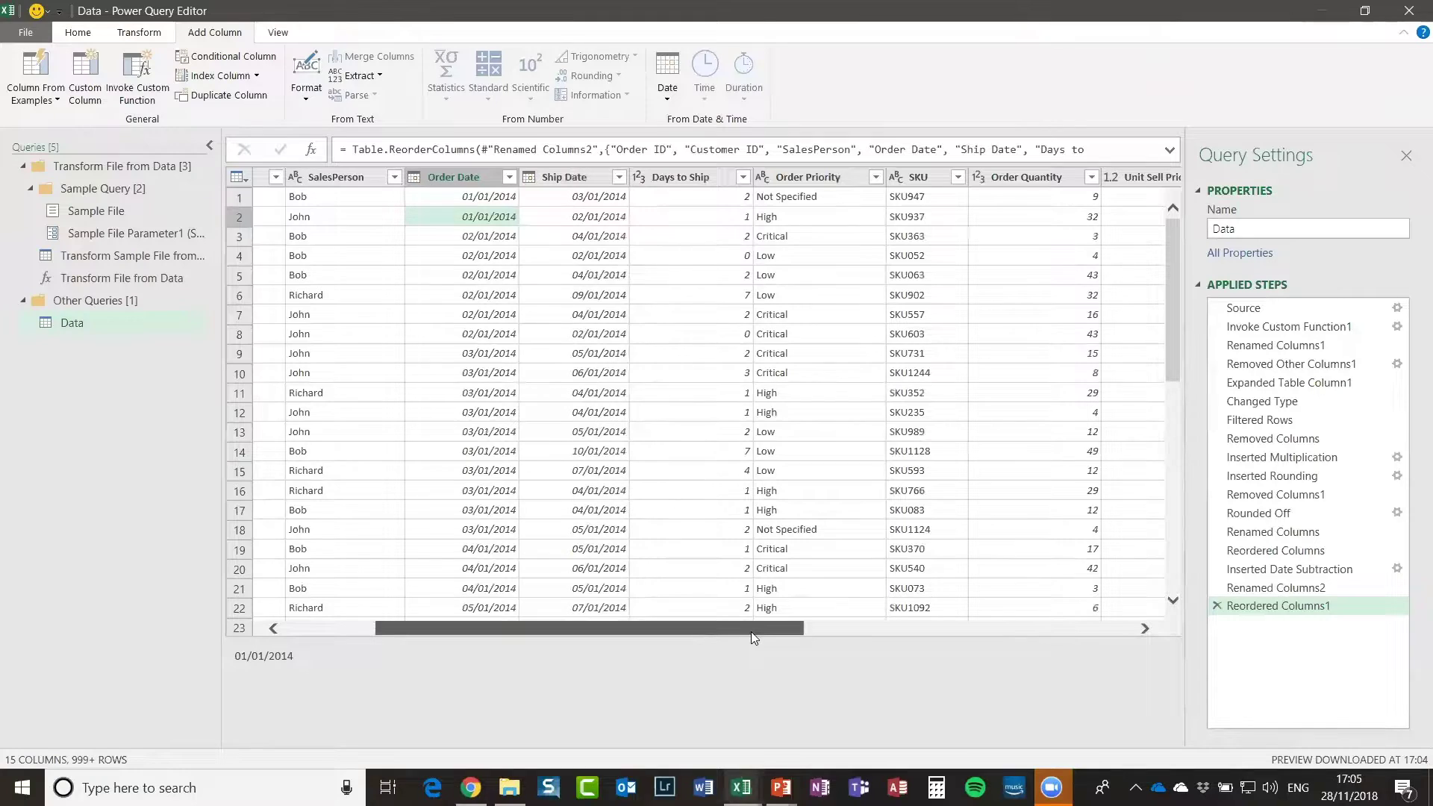
pyautogui.click(762, 178)
pyautogui.click(1026, 275)
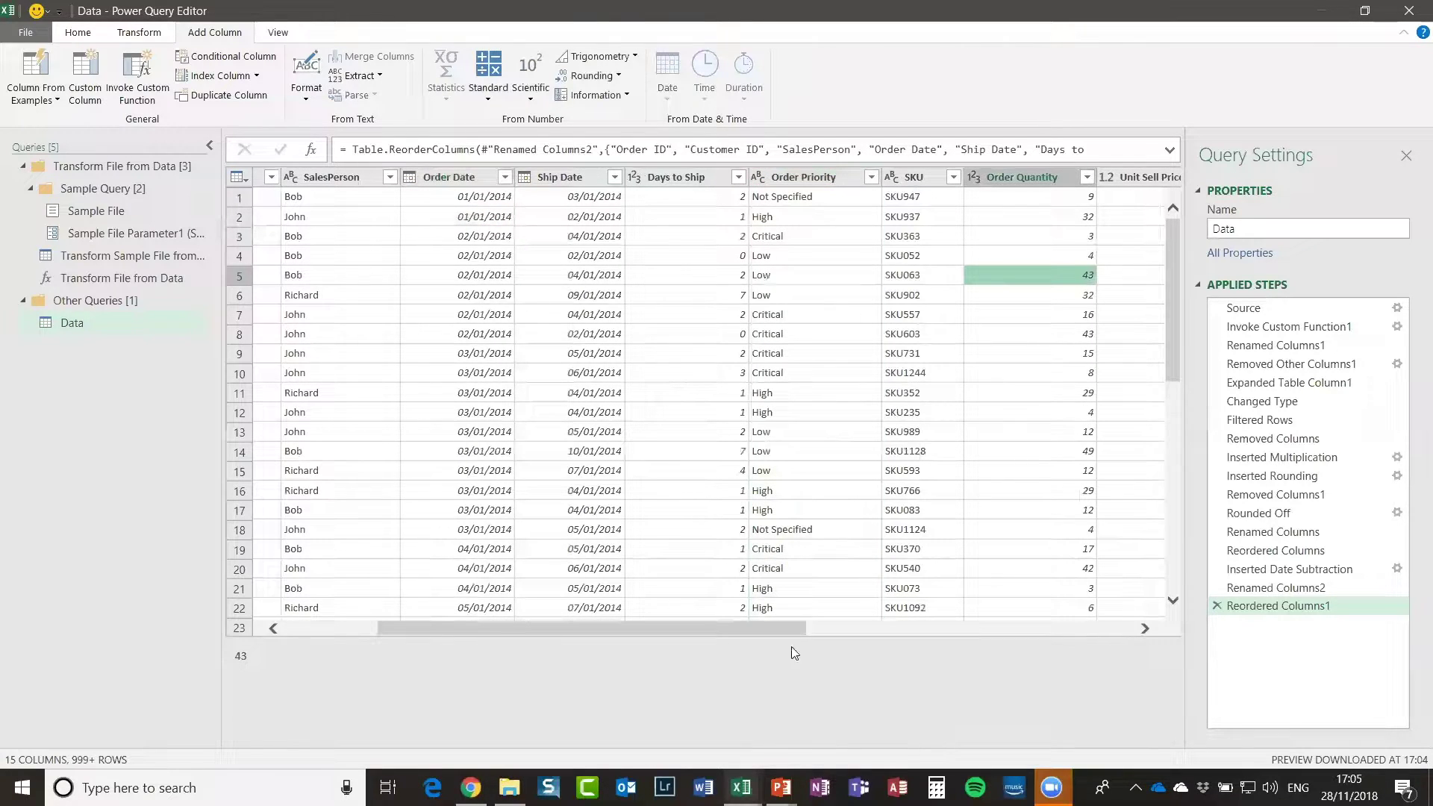
pyautogui.moveTo(771, 638); pyautogui.dragTo(535, 630)
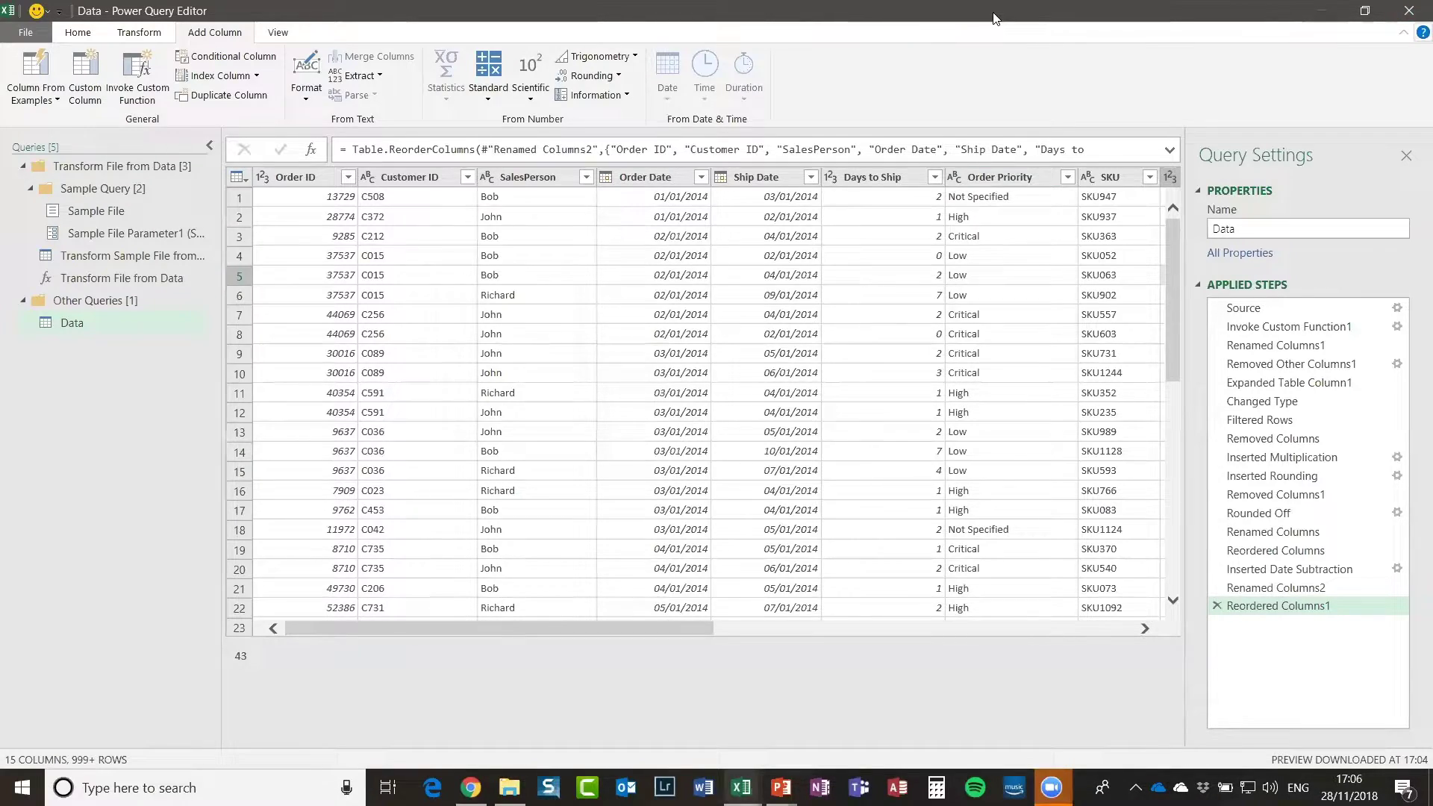
pyautogui.click(1078, 15)
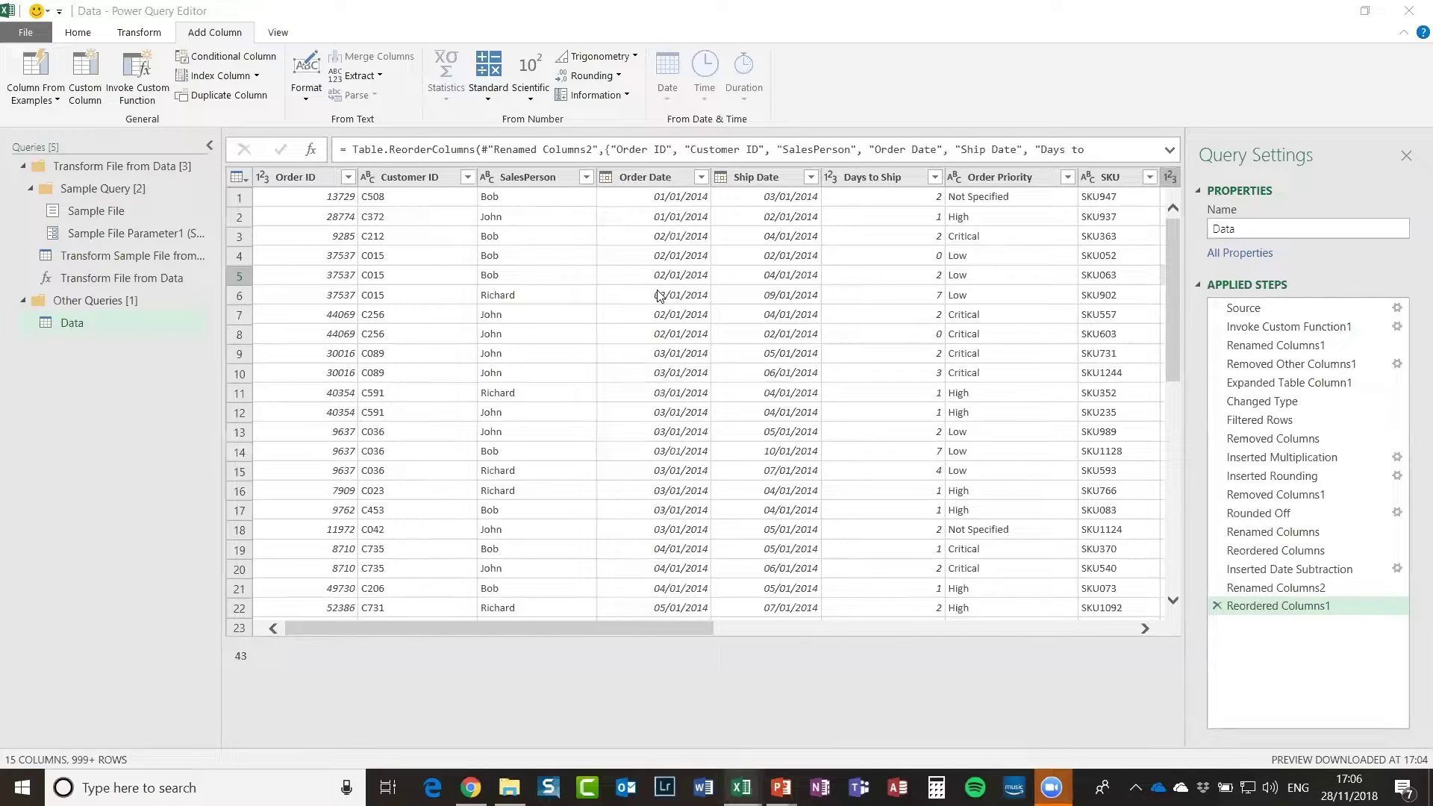
pyautogui.click(506, 358)
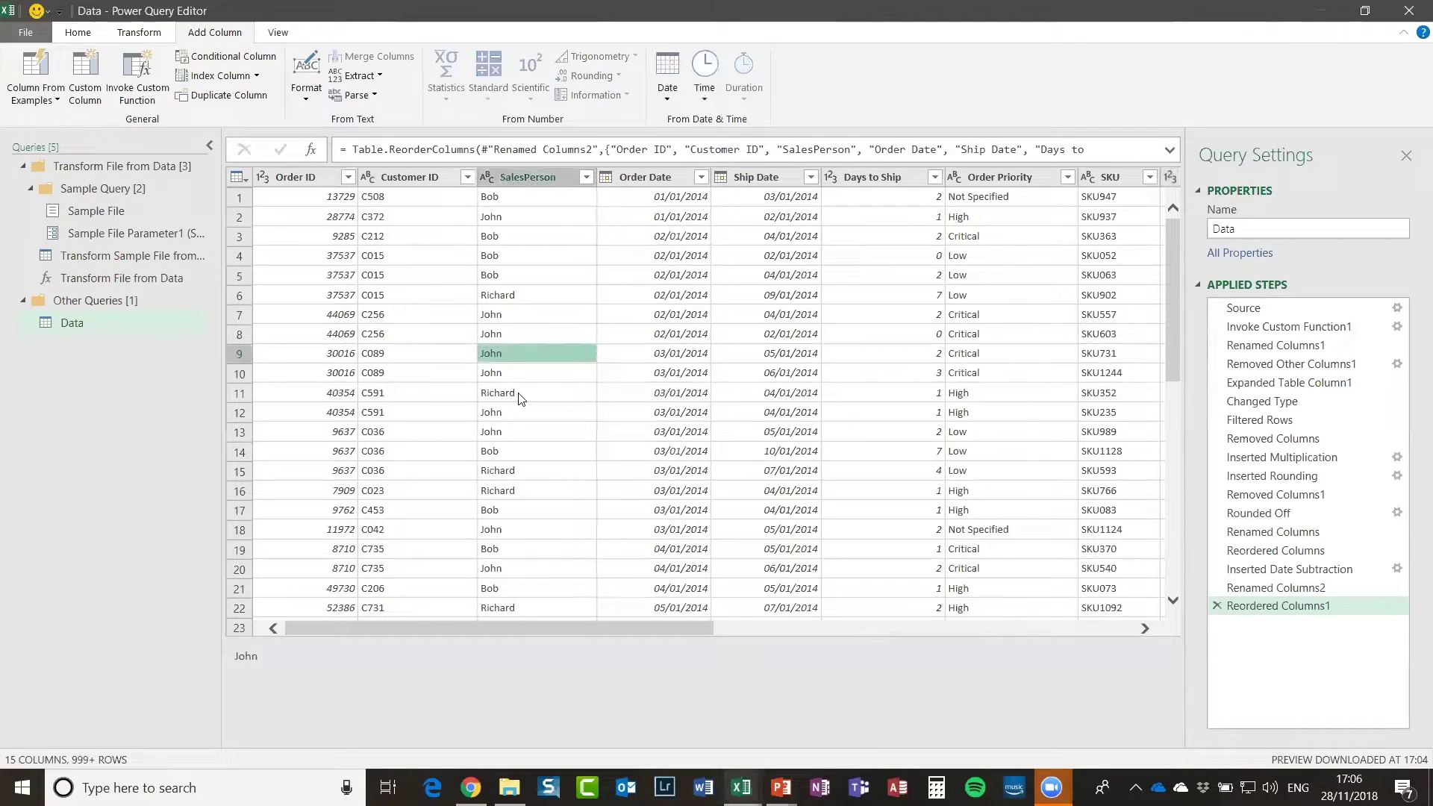
pyautogui.click(524, 333)
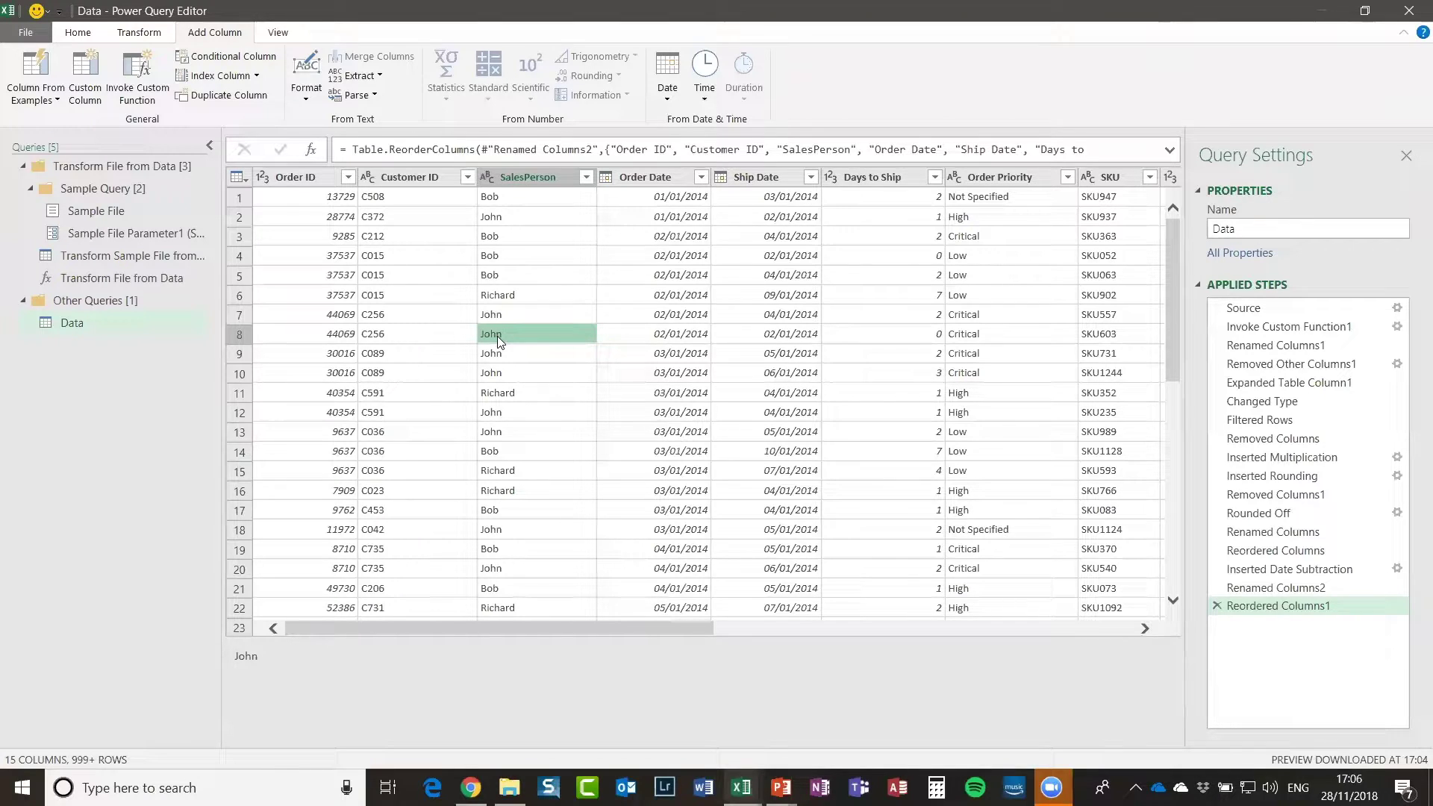
pyautogui.click(658, 340)
pyautogui.click(646, 314)
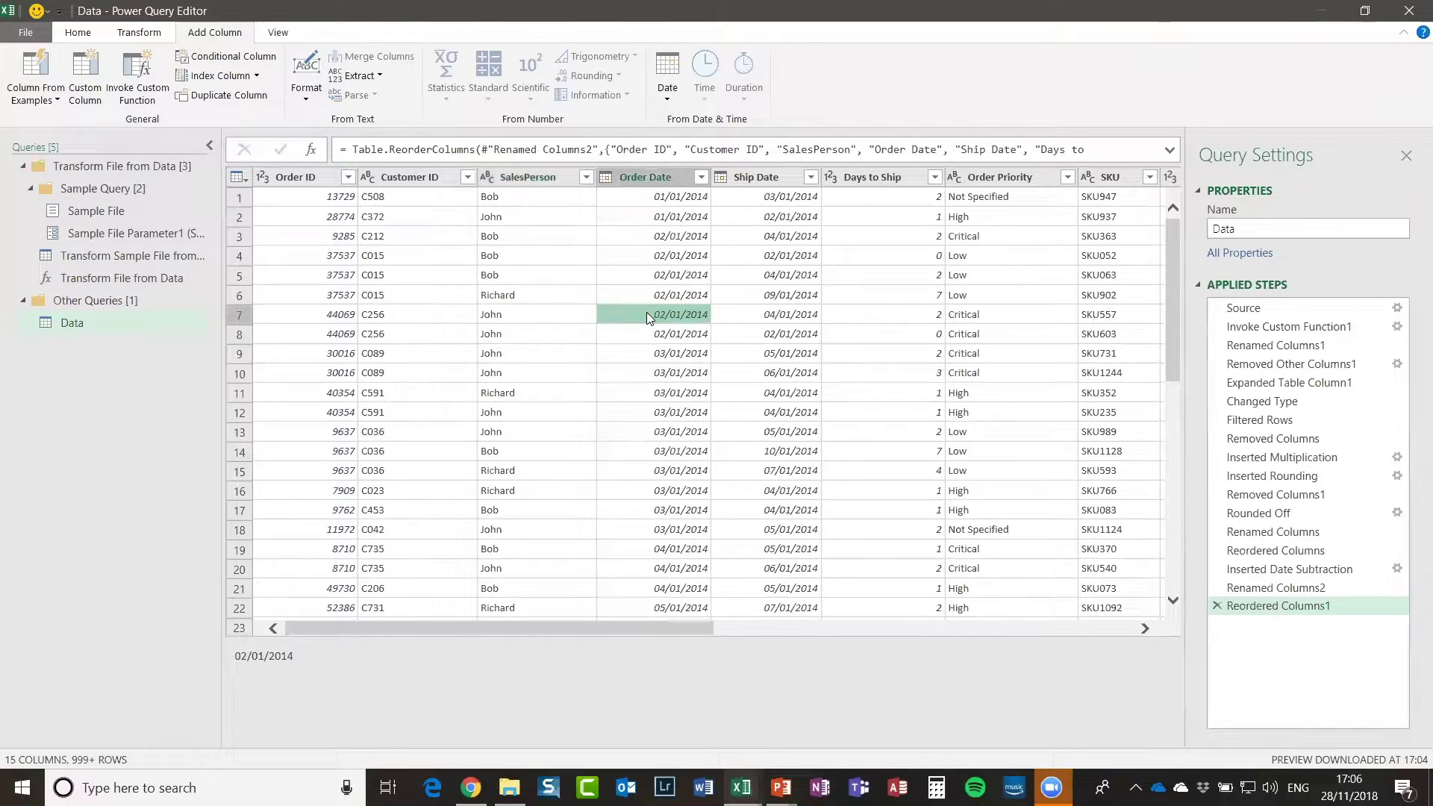
pyautogui.click(644, 274)
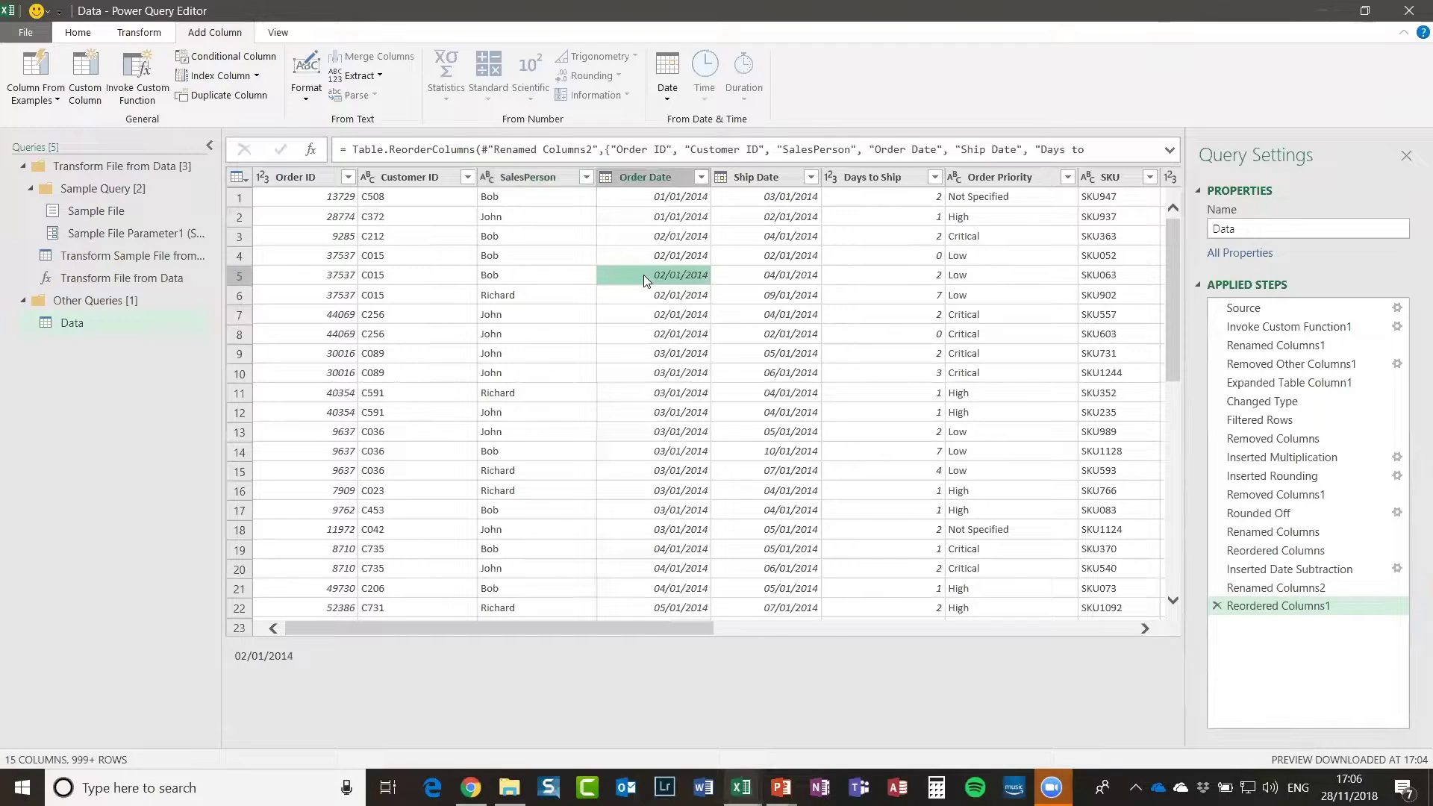
pyautogui.press('Down')
pyautogui.press('Down')
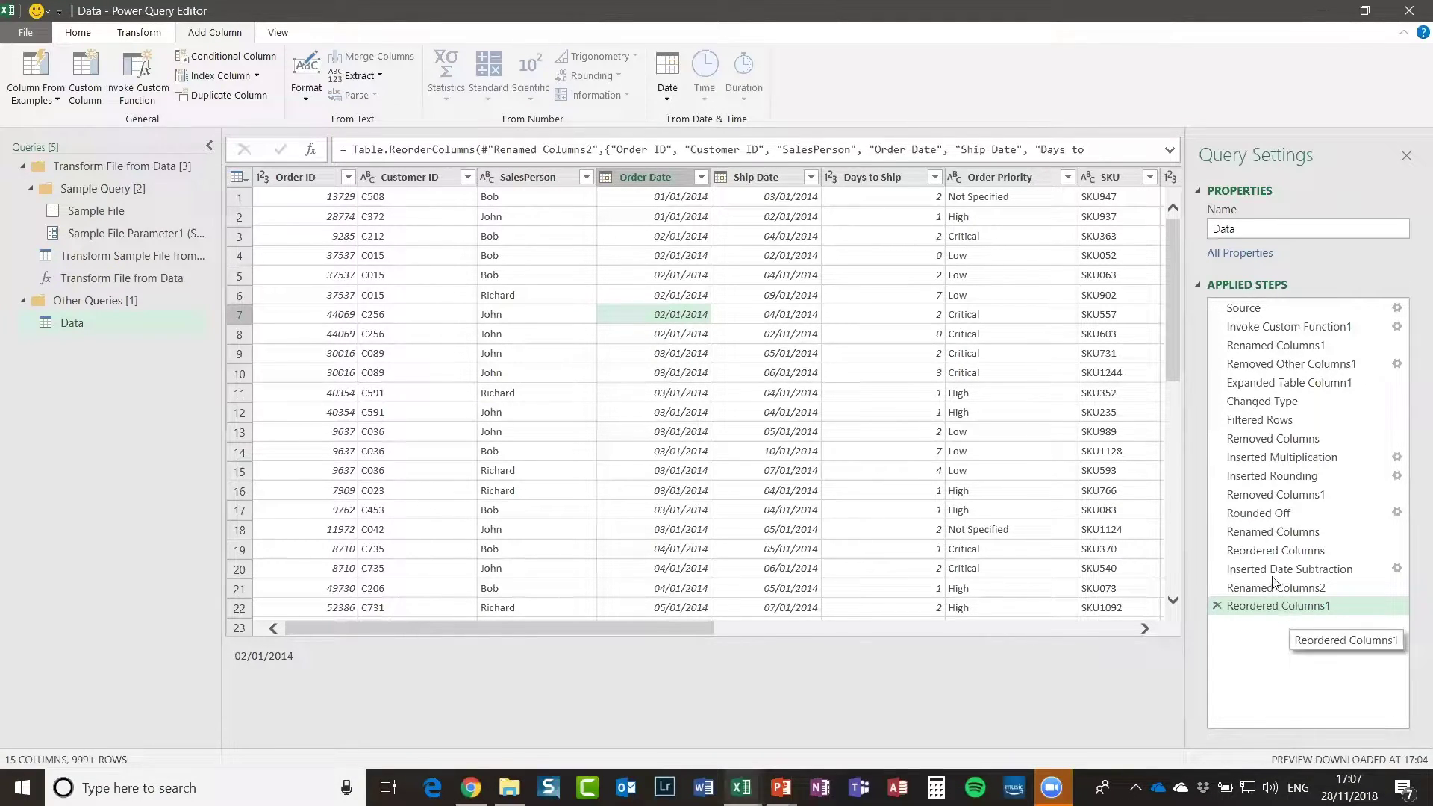
# Step: Rename the Data query to sales data
pyautogui.click(1273, 227)
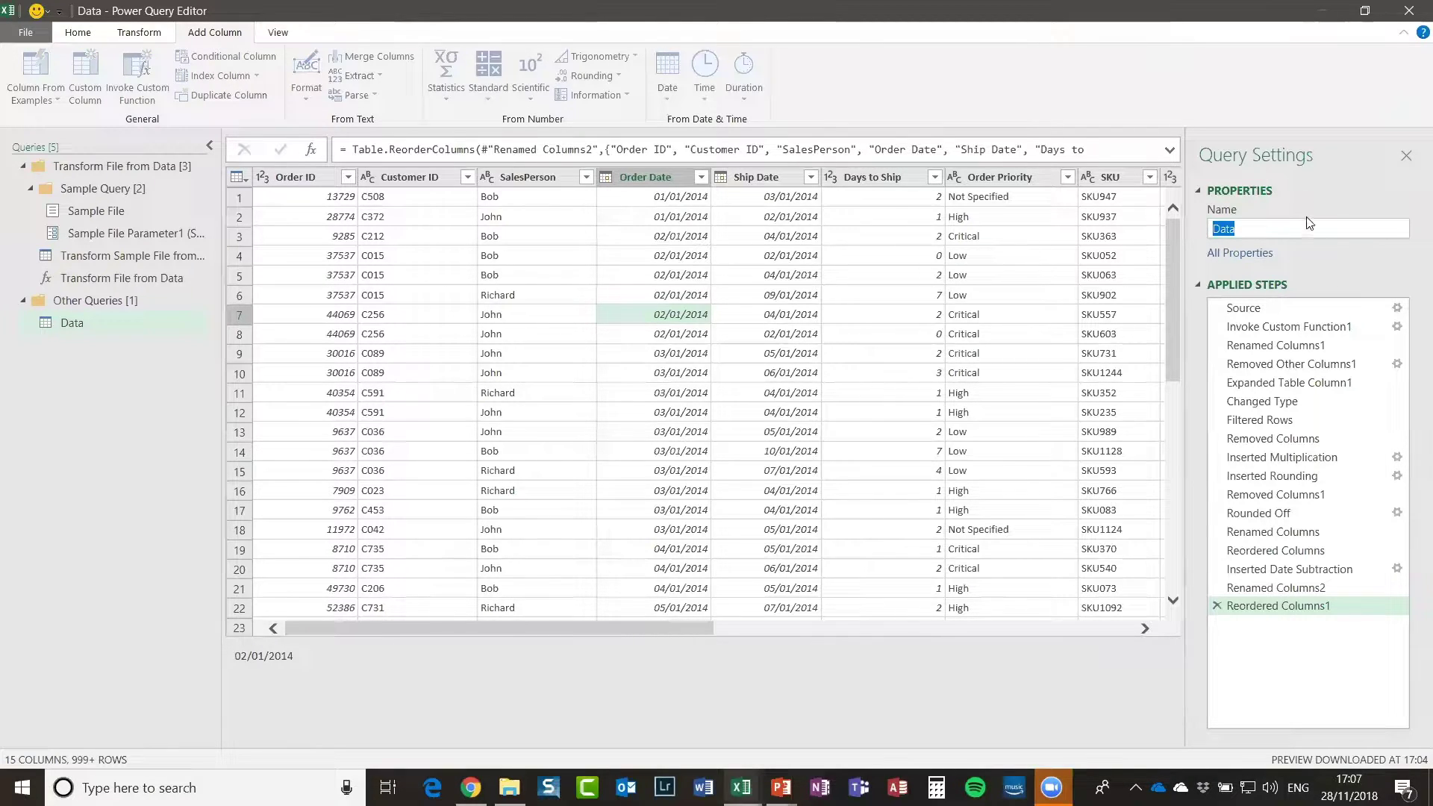
pyautogui.write('sales data')
pyautogui.press('Return')
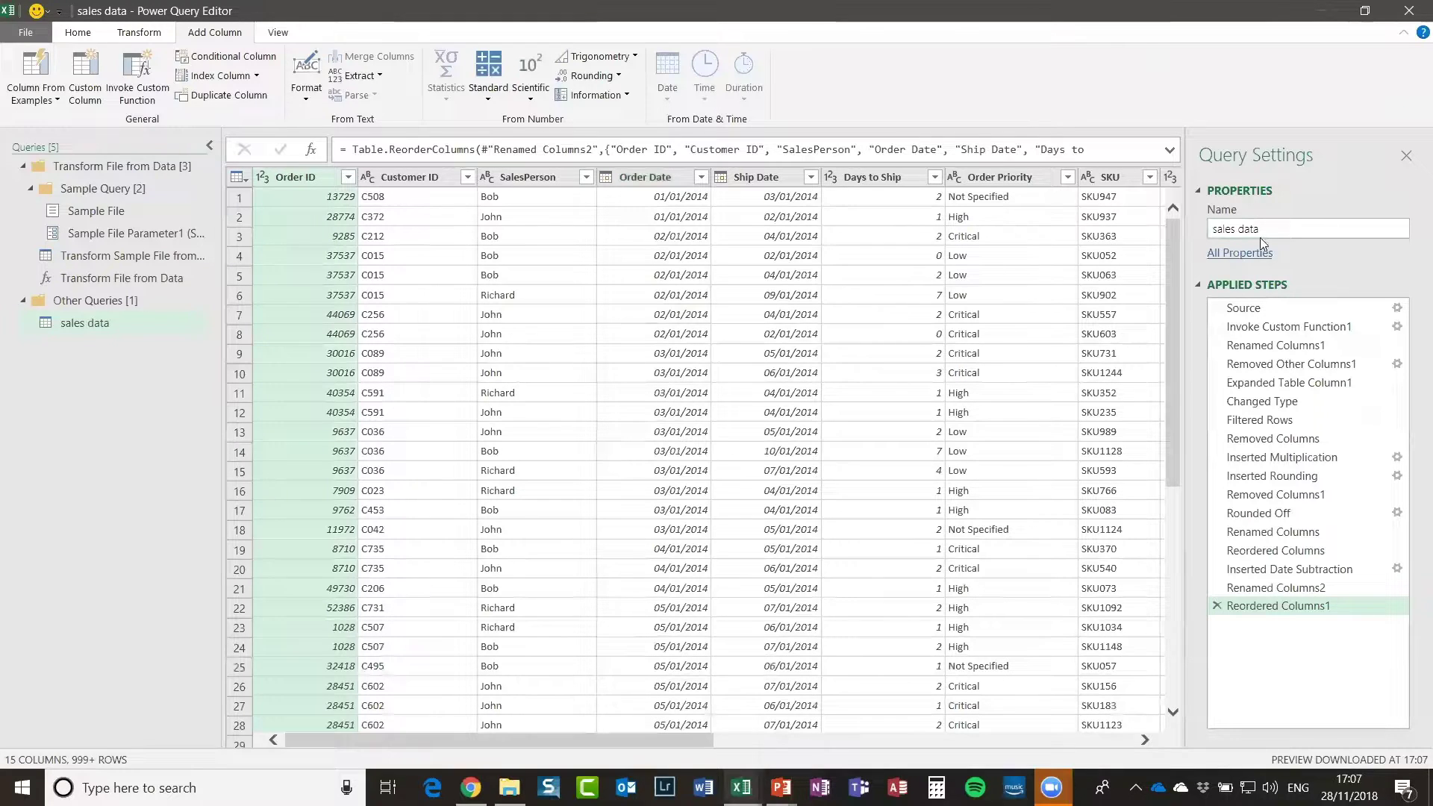
# Step: Load the sales data query as a connection only, adding it to the Data Model, and widen the Queries & Connections pane
pyautogui.click(79, 32)
pyautogui.click(532, 375)
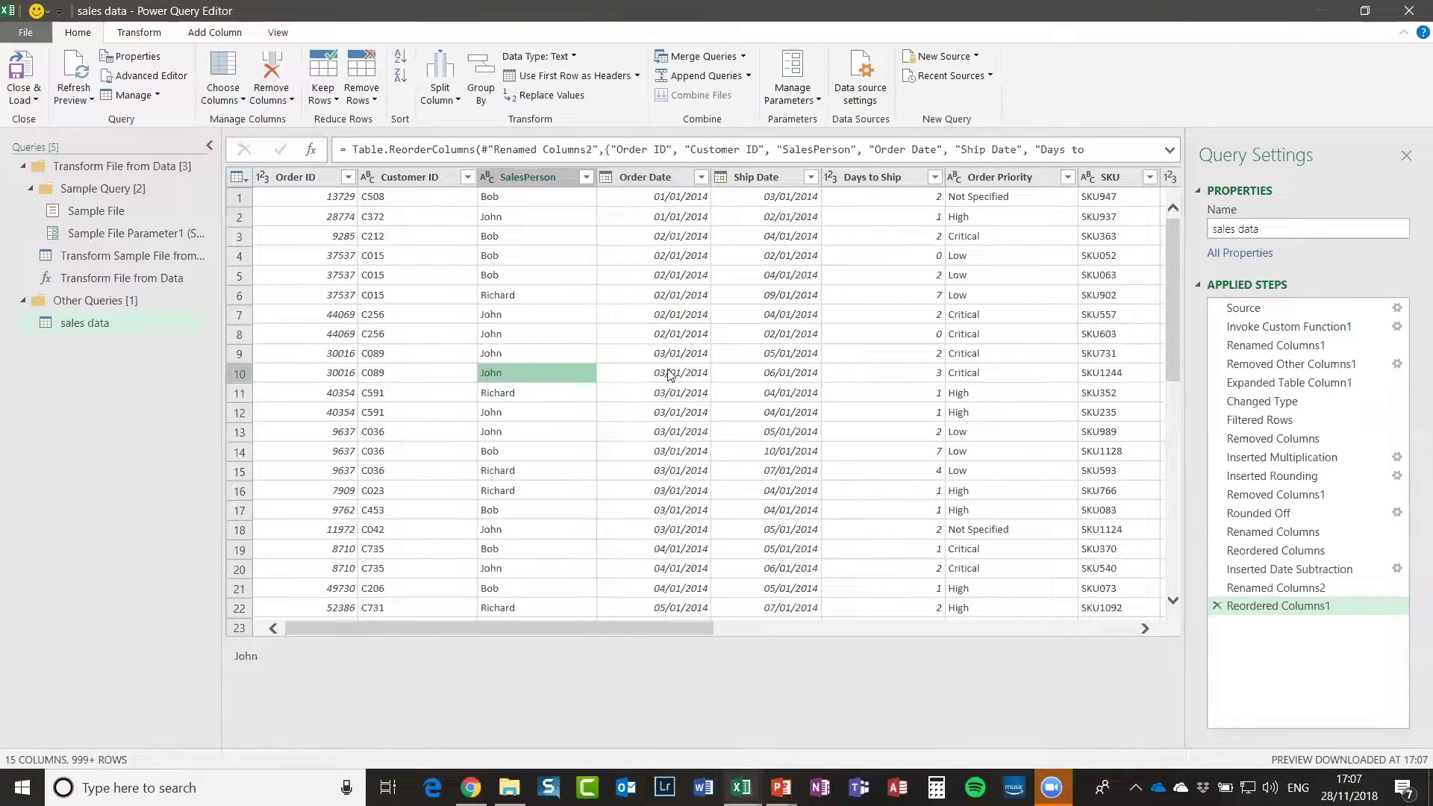
pyautogui.click(29, 101)
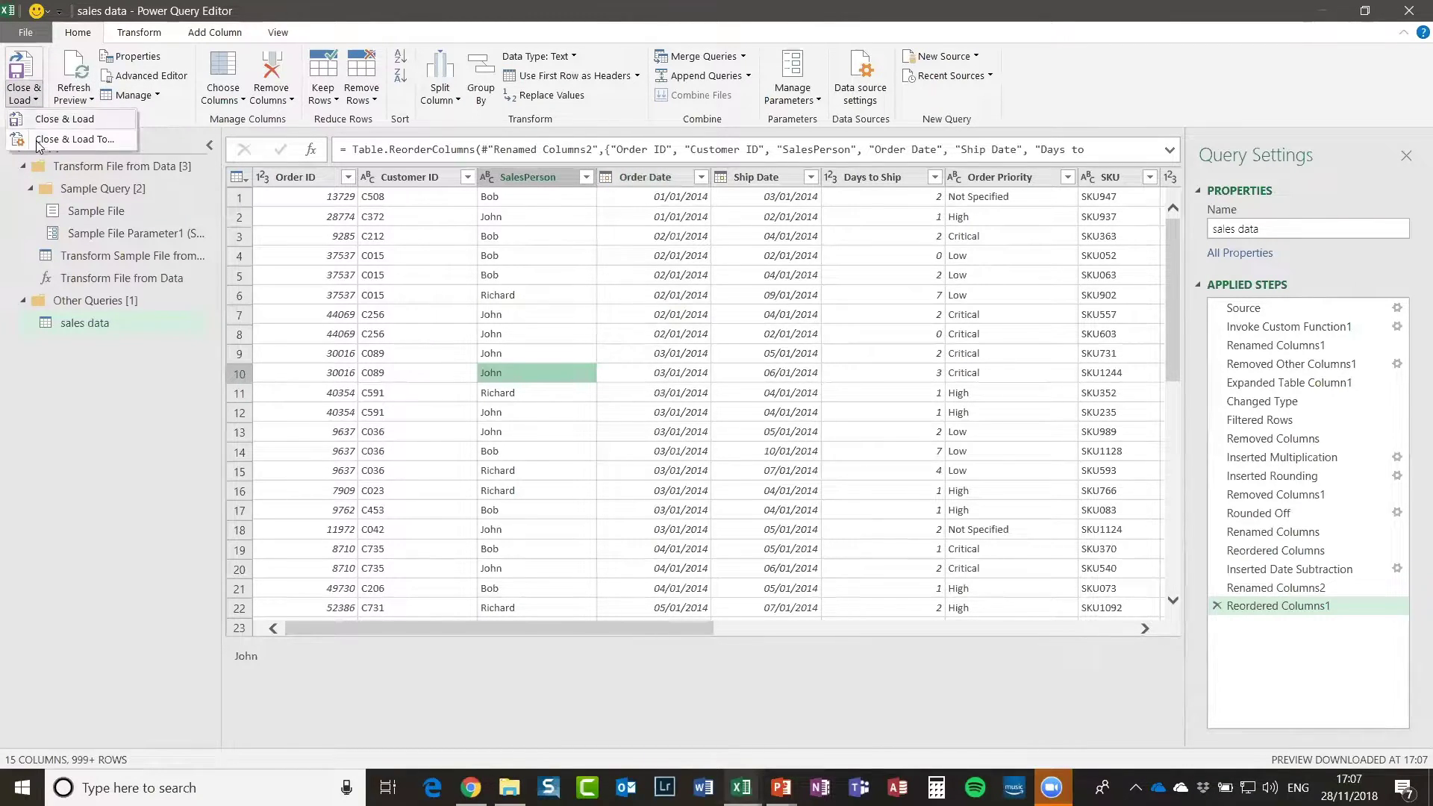
pyautogui.click(58, 139)
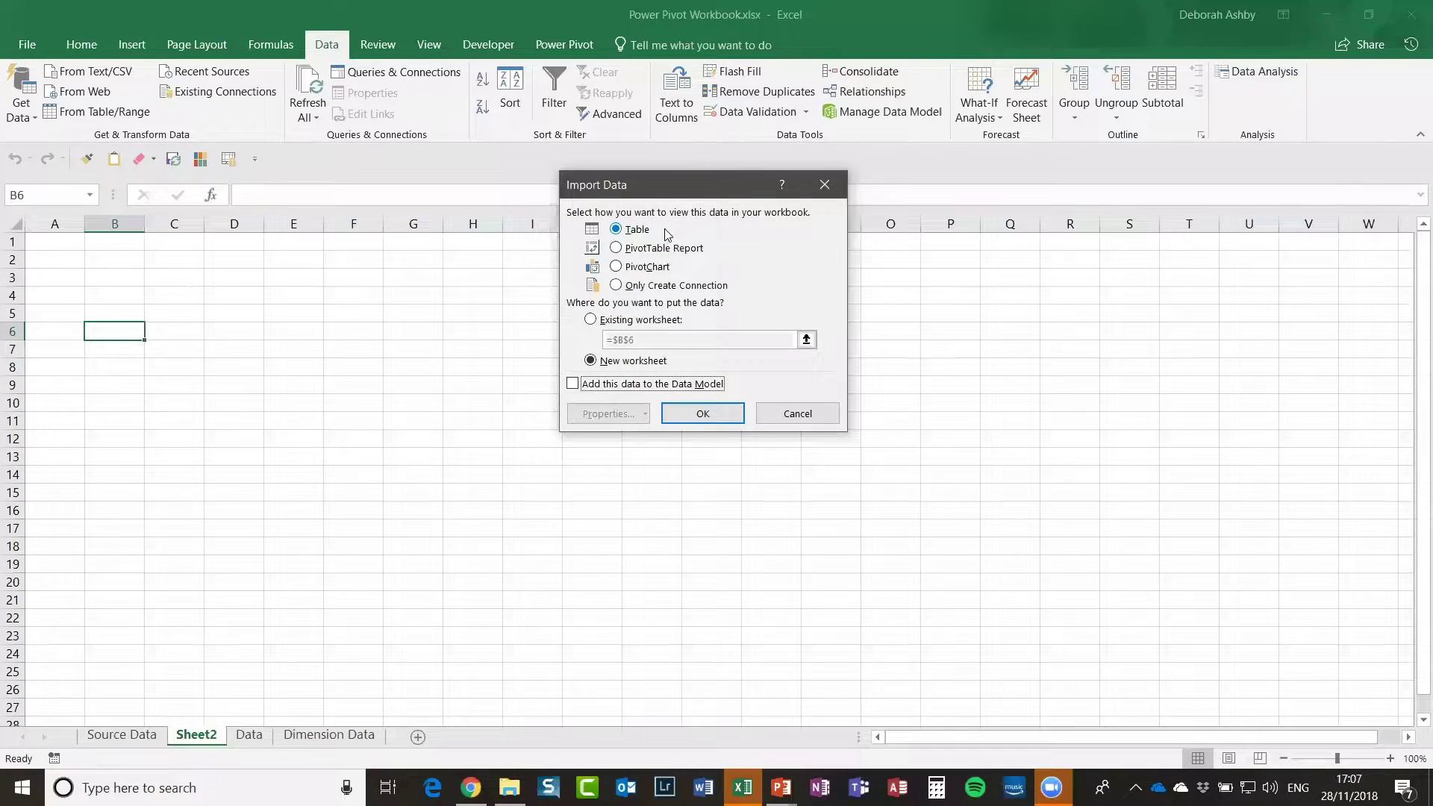
pyautogui.click(672, 288)
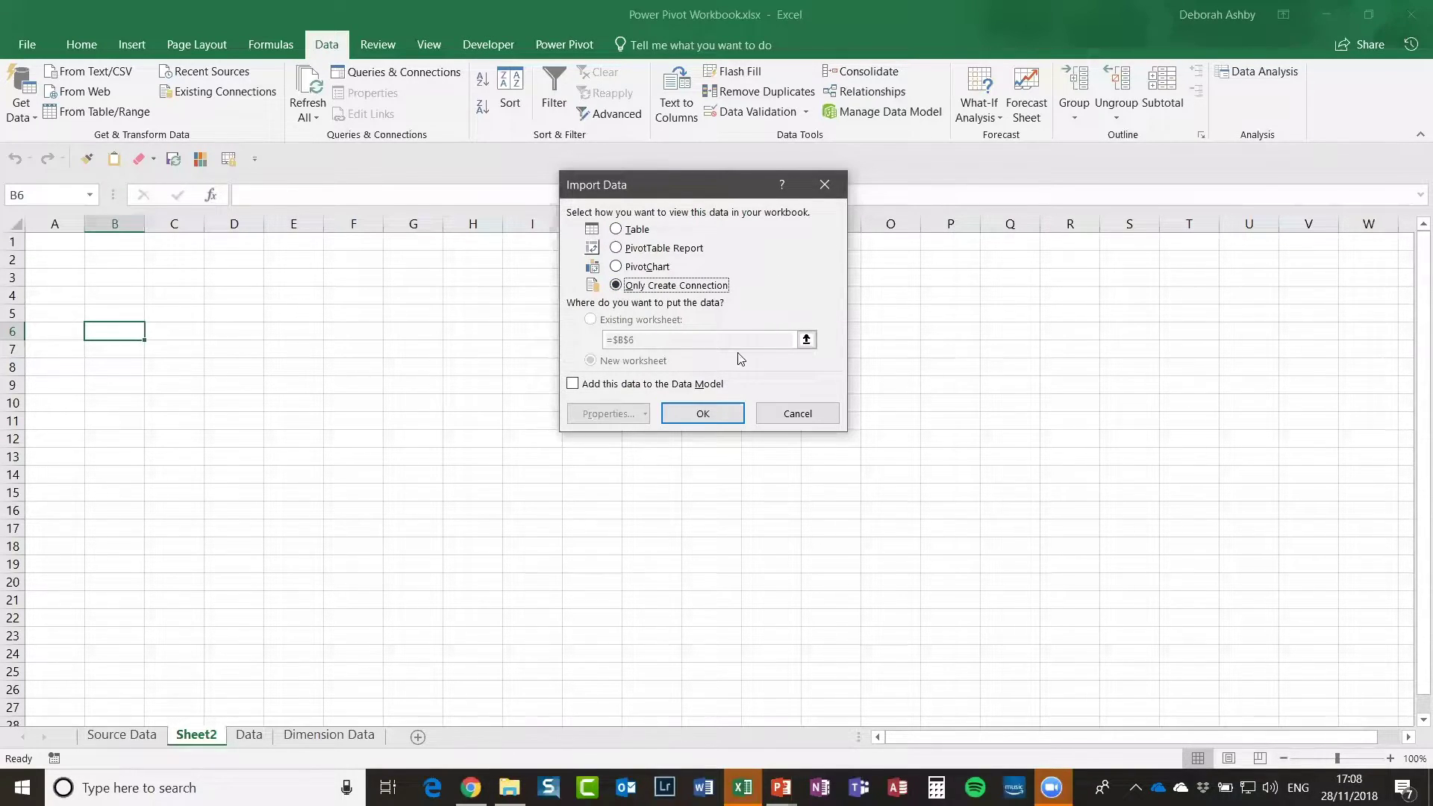
pyautogui.click(573, 384)
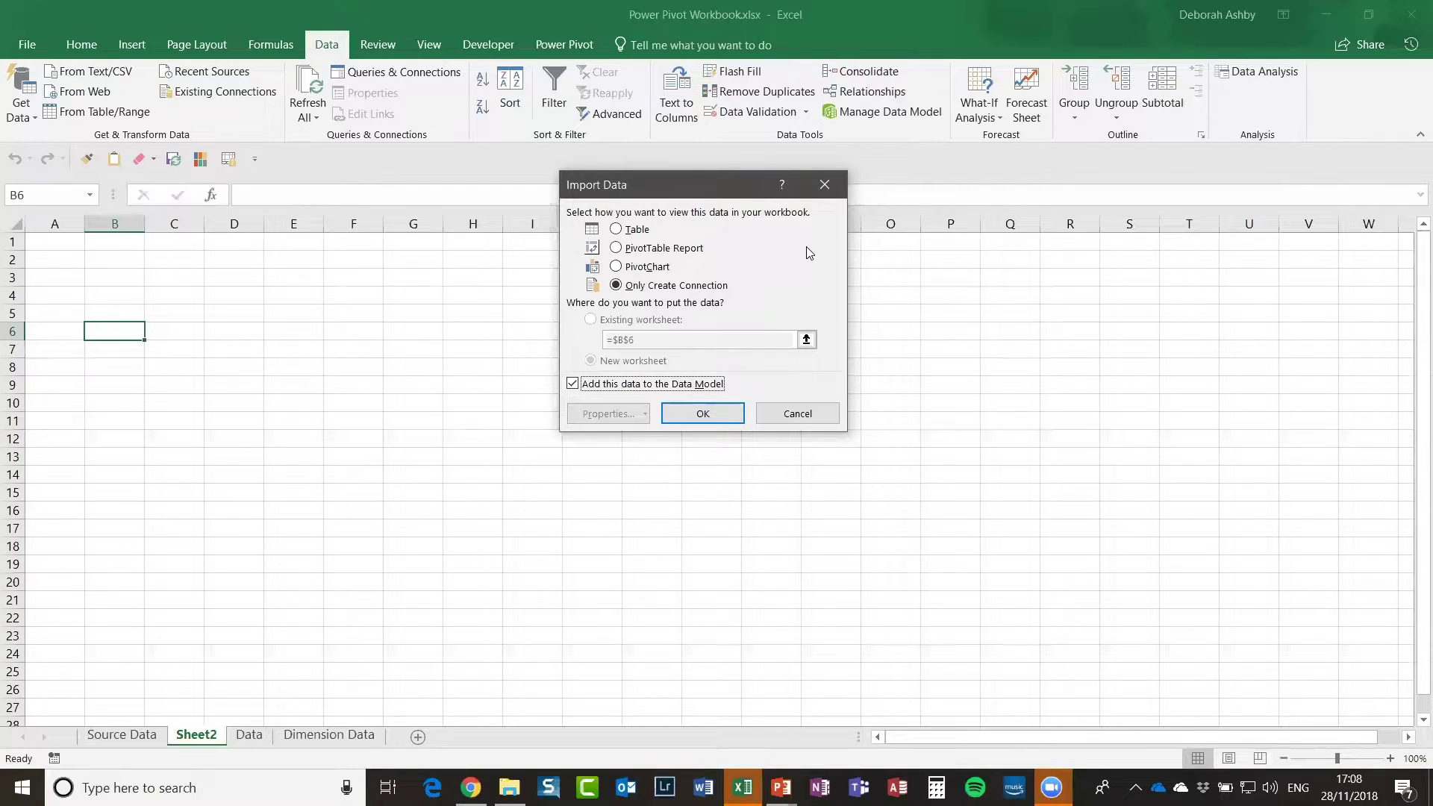
pyautogui.click(702, 413)
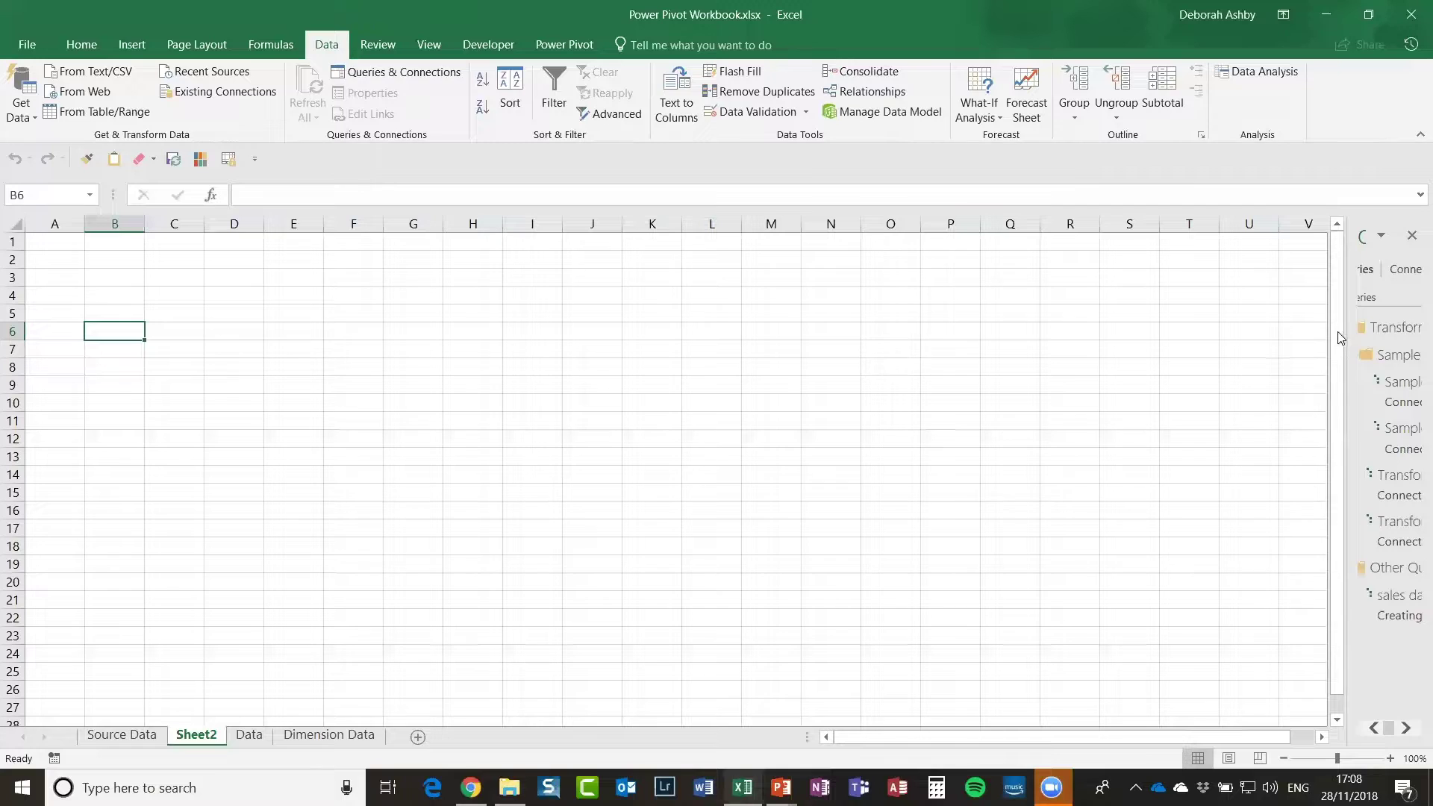
pyautogui.moveTo(1346, 340); pyautogui.dragTo(1123, 352)
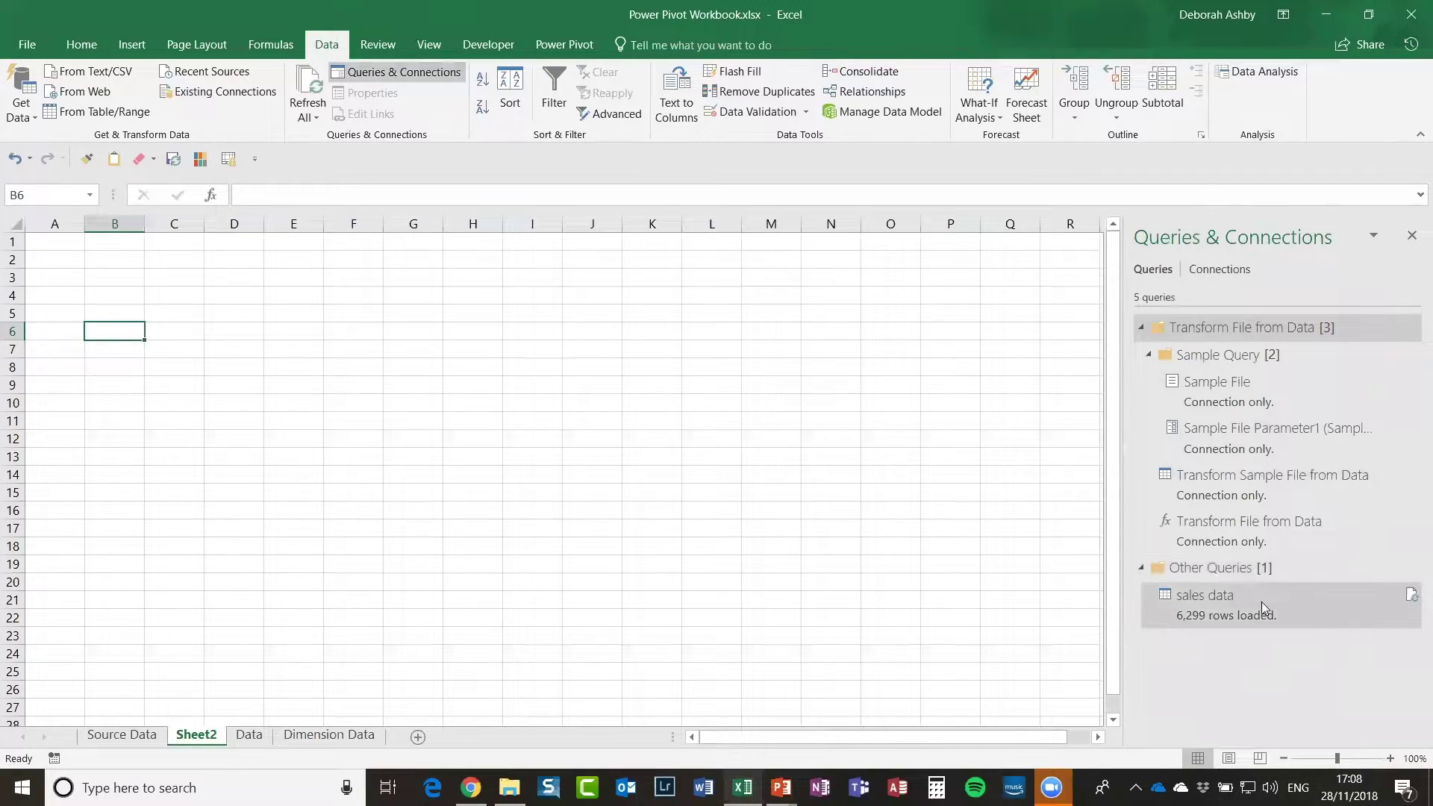
pyautogui.moveTo(1203, 602)
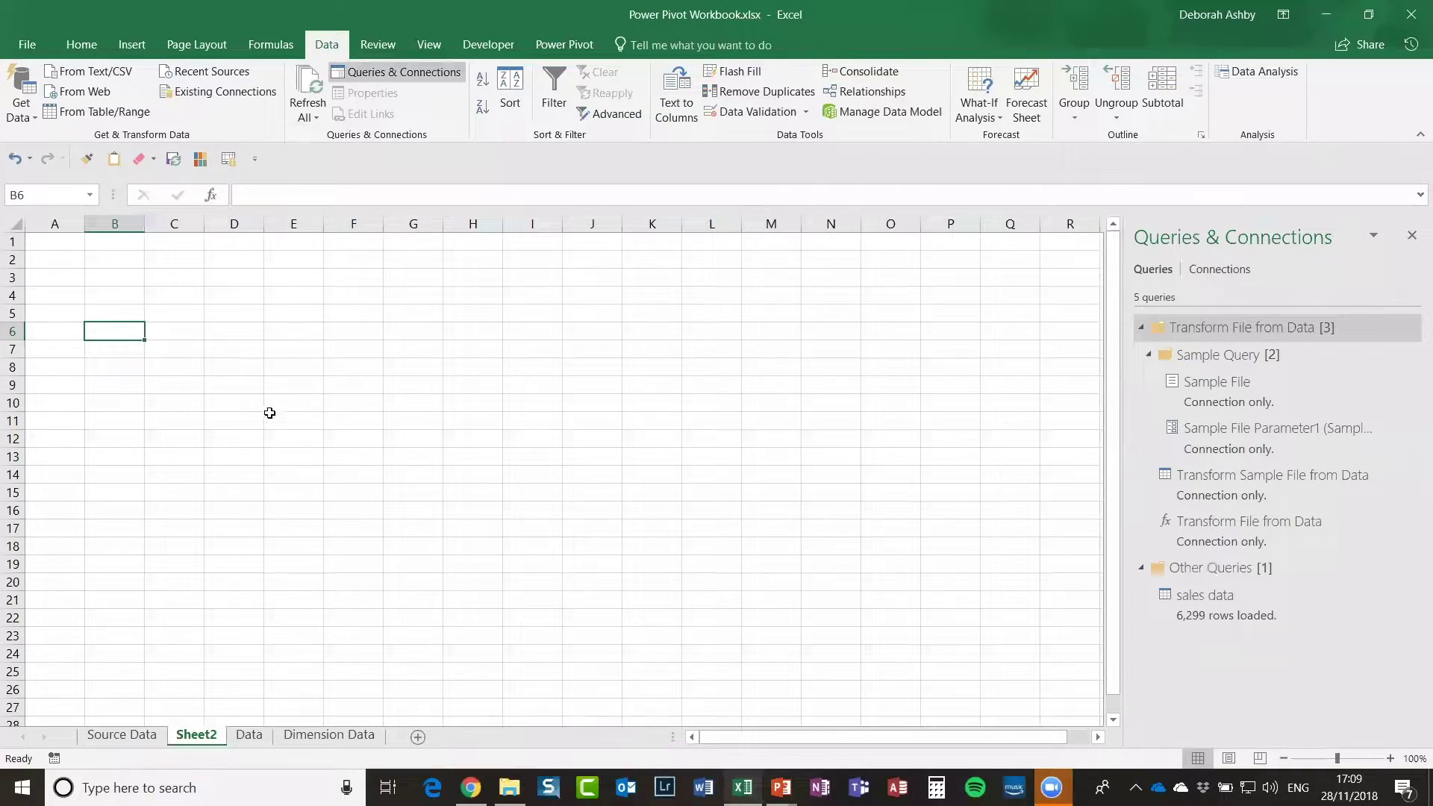
# Step: Open the Power Pivot data model and examine the sales data table, including its Customer ID and SKU columns
pyautogui.click(583, 51)
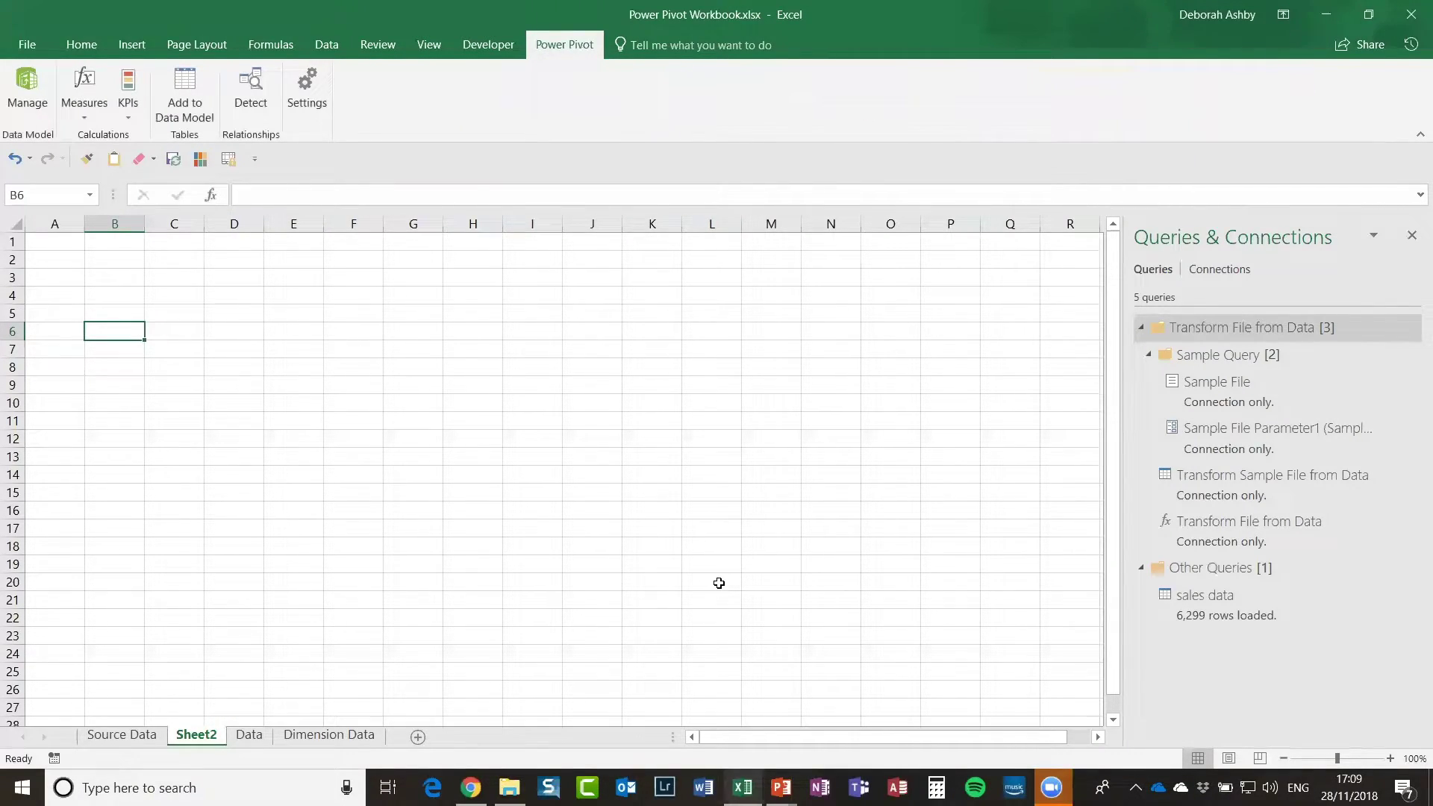
pyautogui.click(25, 93)
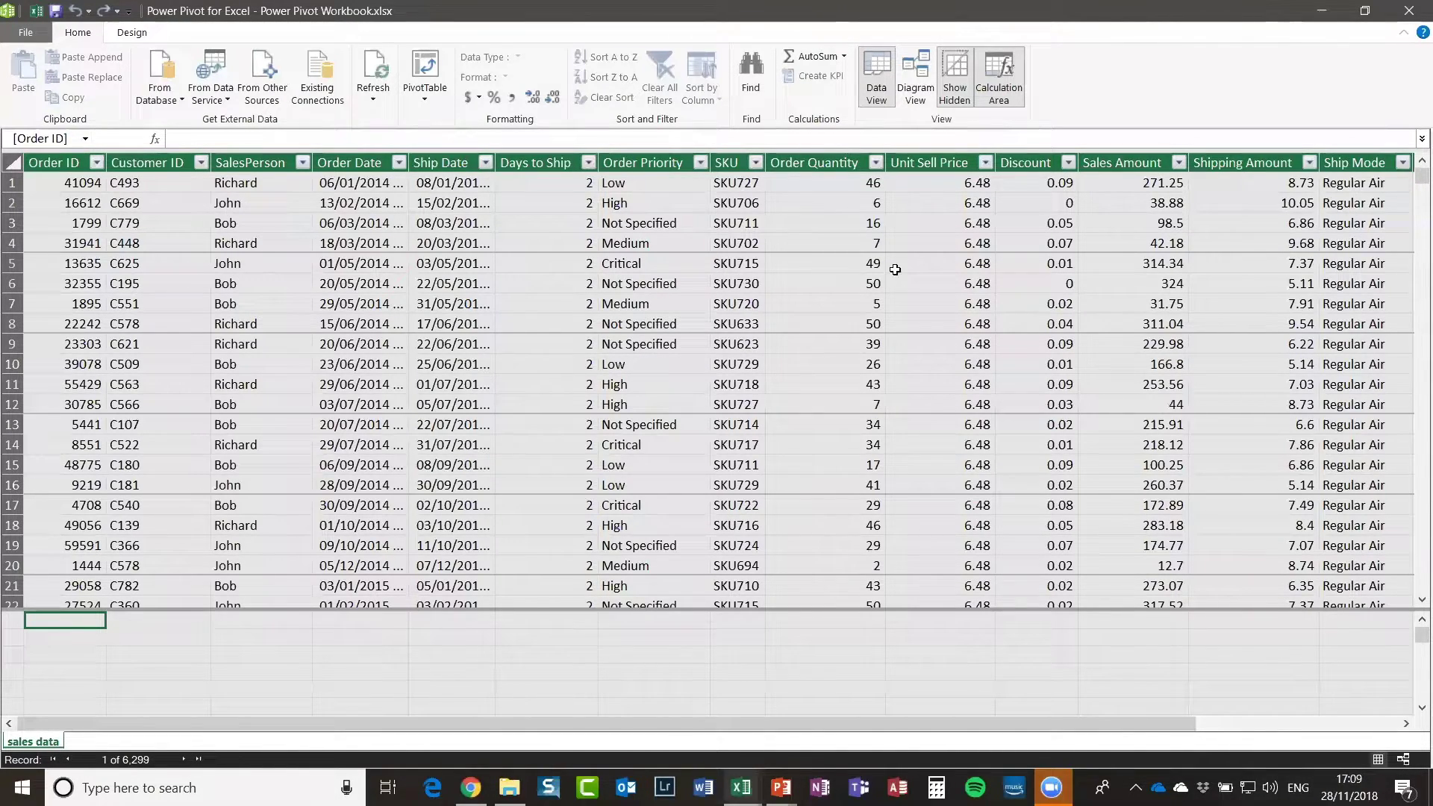
pyautogui.scroll(-6, 887, 270)
pyautogui.scroll(-4, 888, 269)
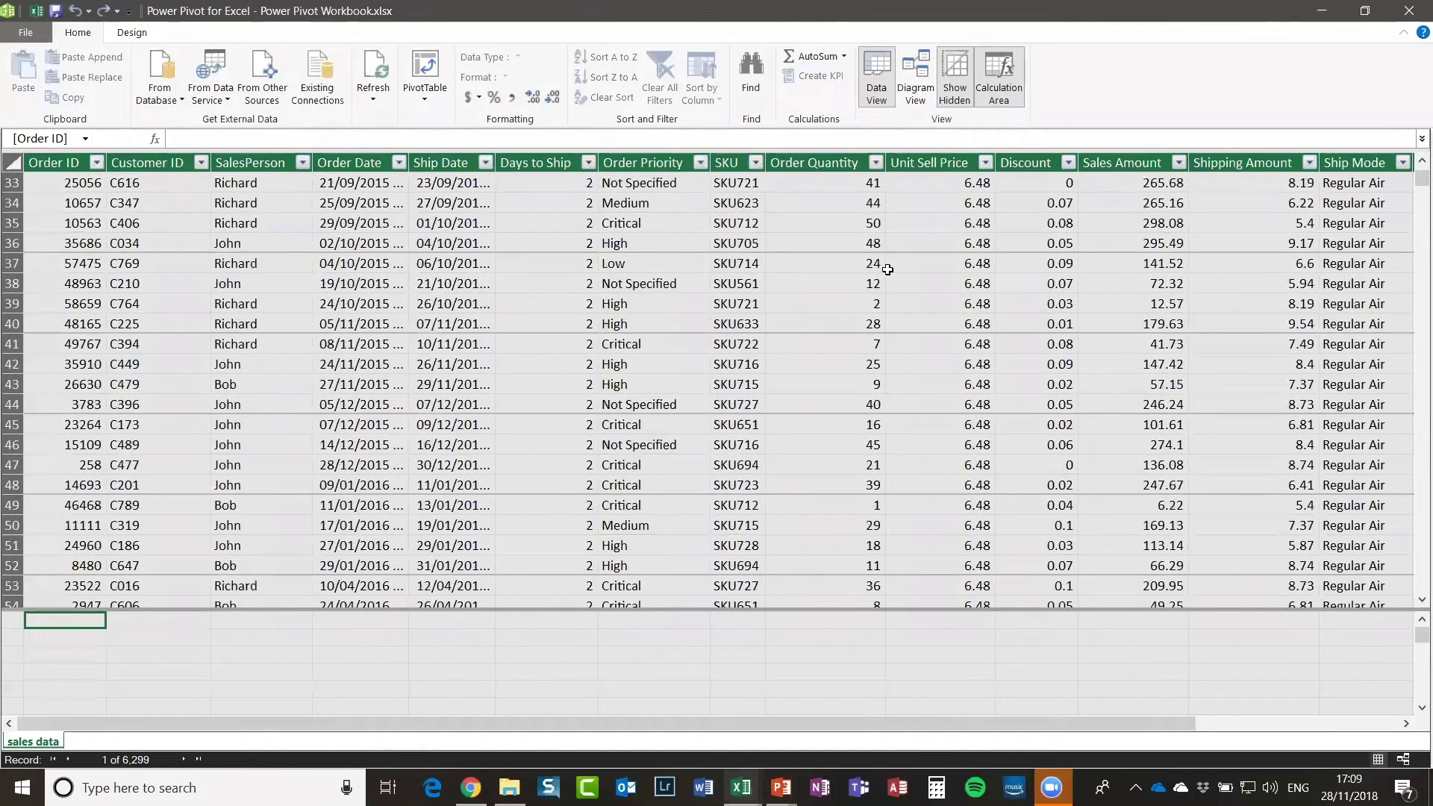
pyautogui.scroll(11, 886, 272)
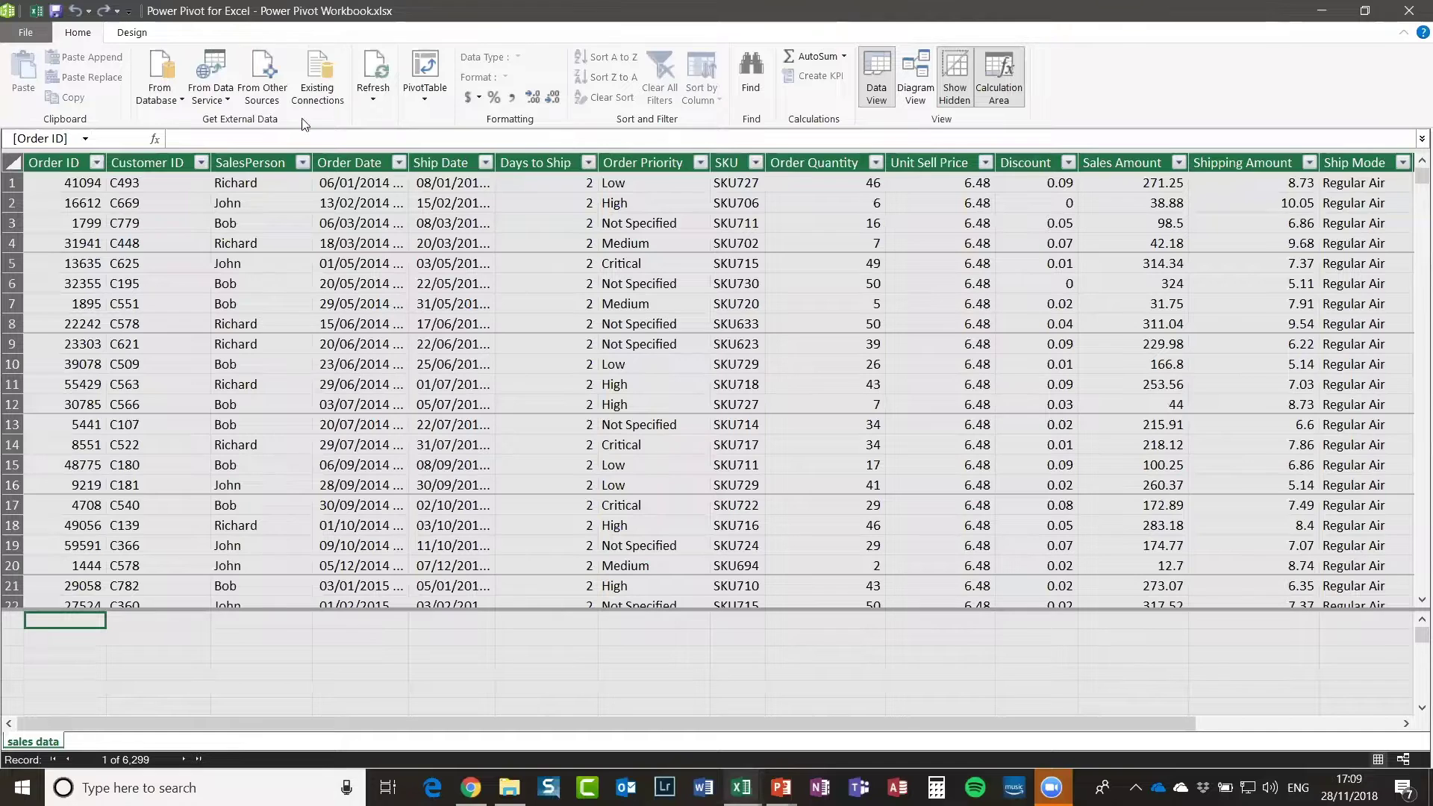
pyautogui.click(132, 33)
pyautogui.click(73, 35)
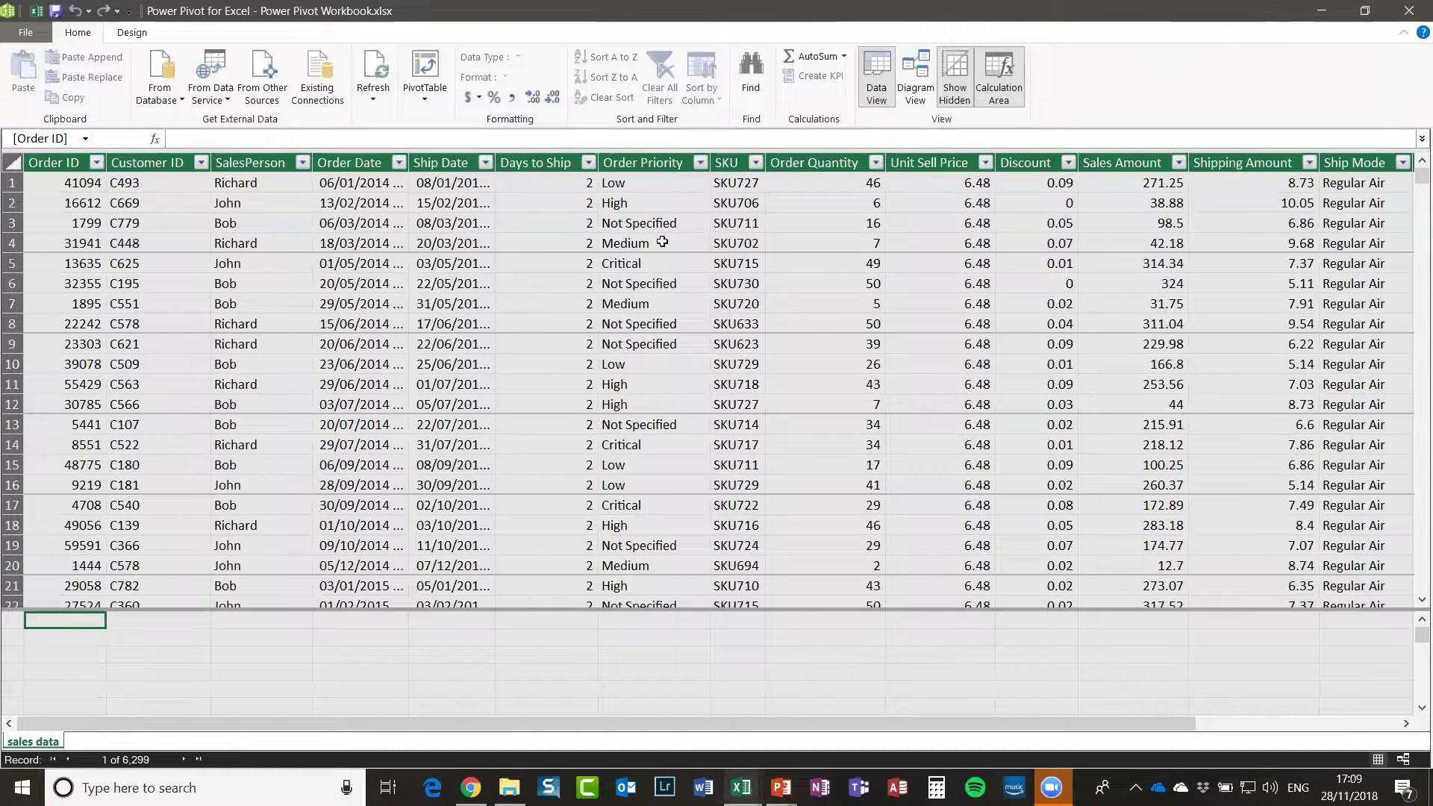
pyautogui.click(149, 183)
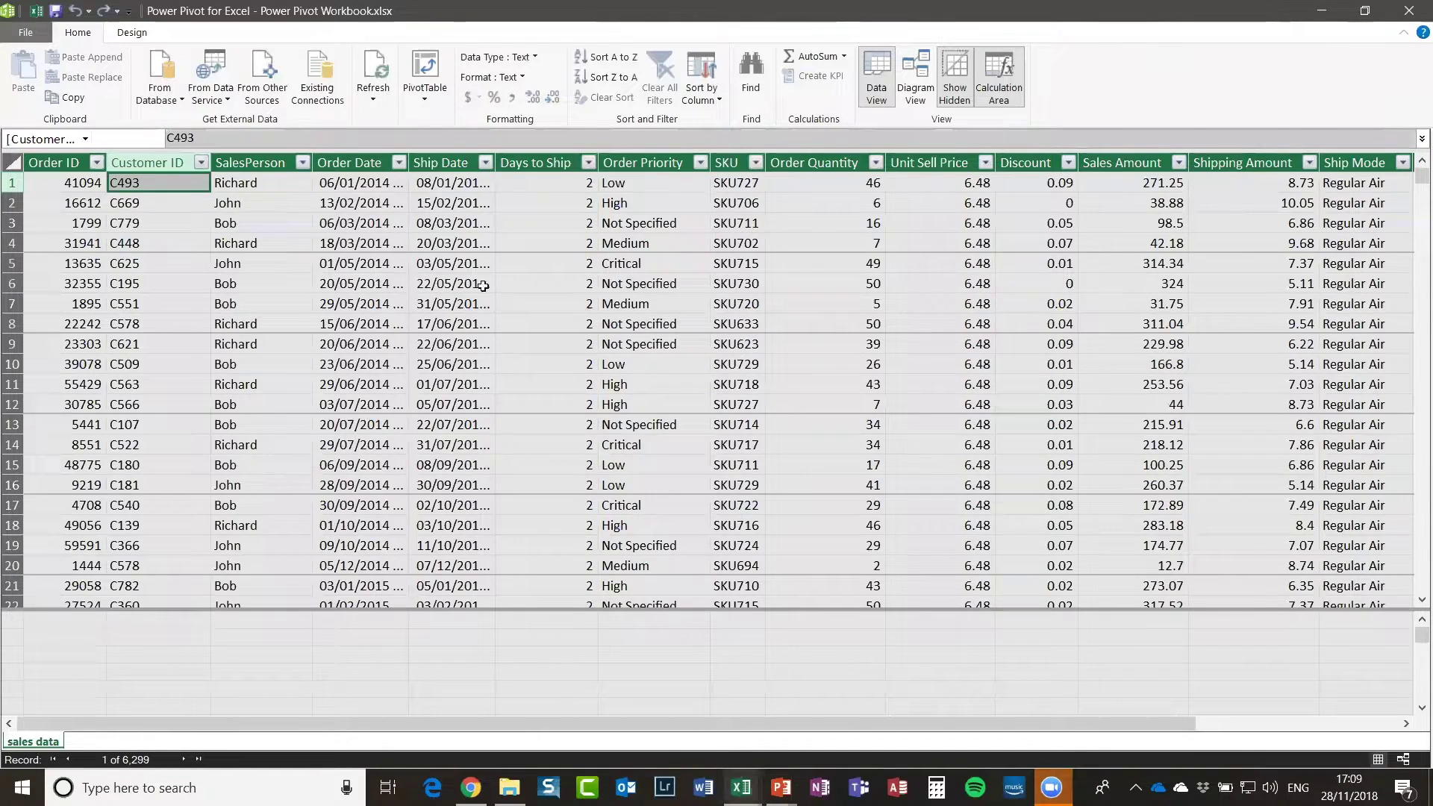
pyautogui.click(732, 181)
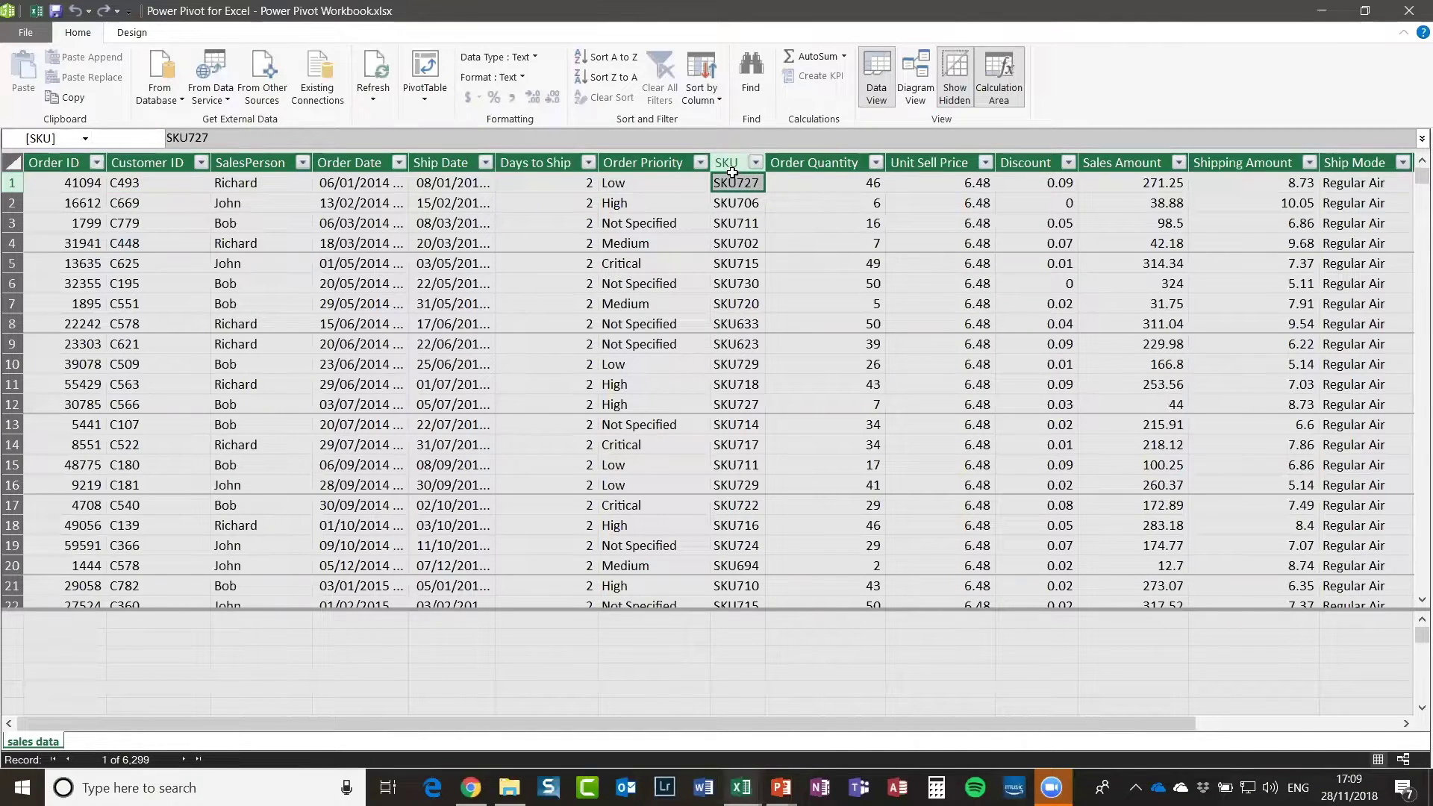
pyautogui.click(733, 162)
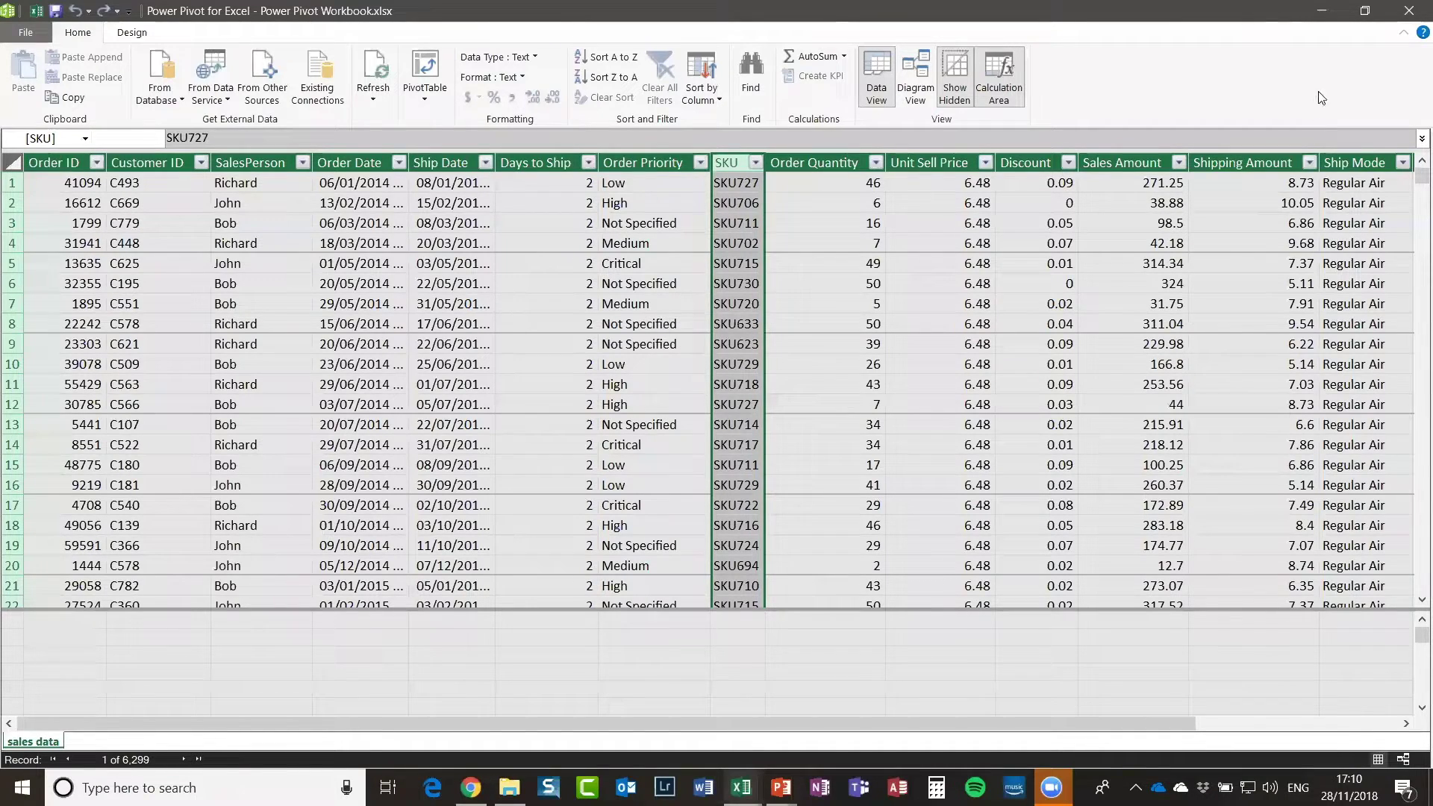
# Step: Return to the workbook and examine the SKU category, customer state, Ship Mode and Order Priority tables on the Dimension Data sheet
pyautogui.click(1321, 11)
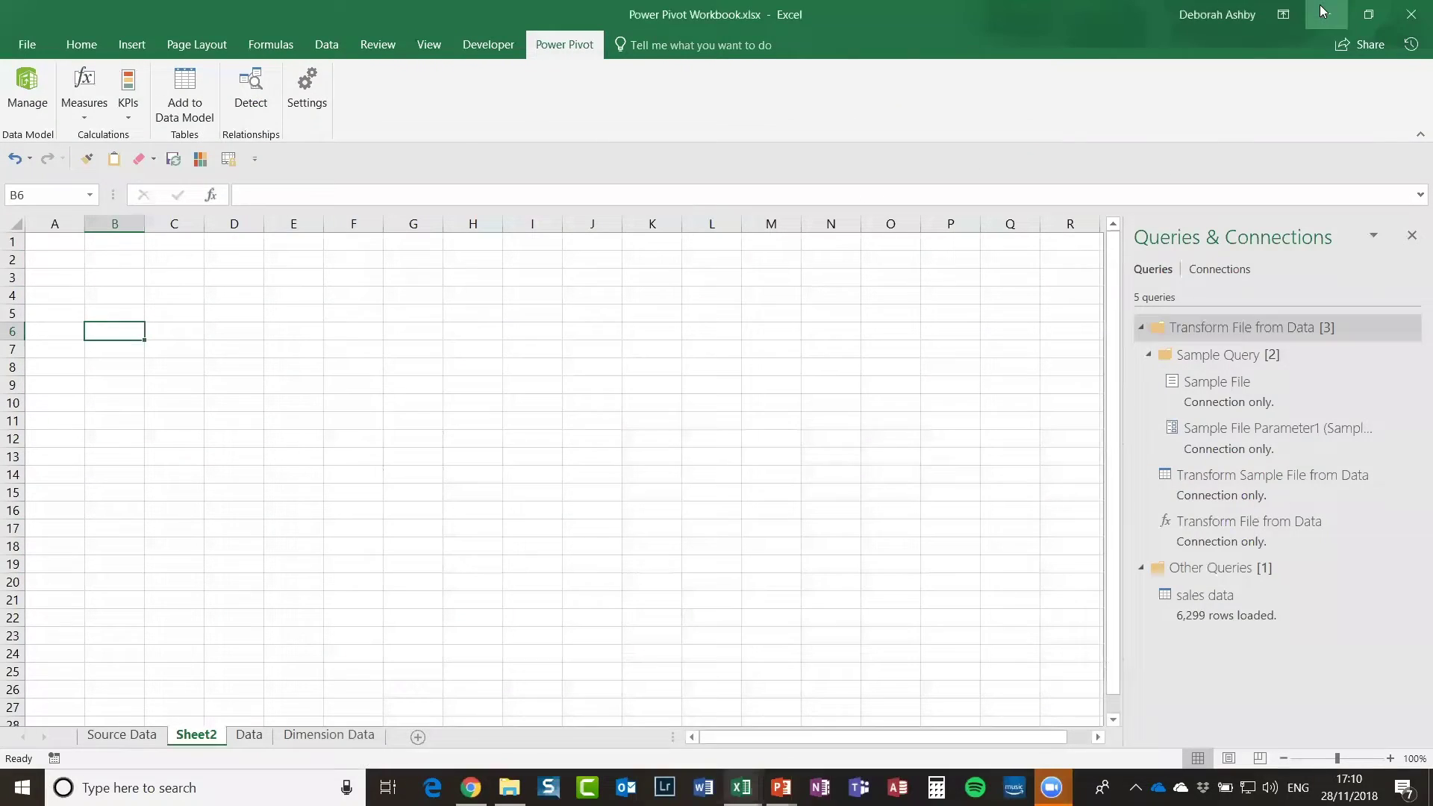
pyautogui.click(329, 735)
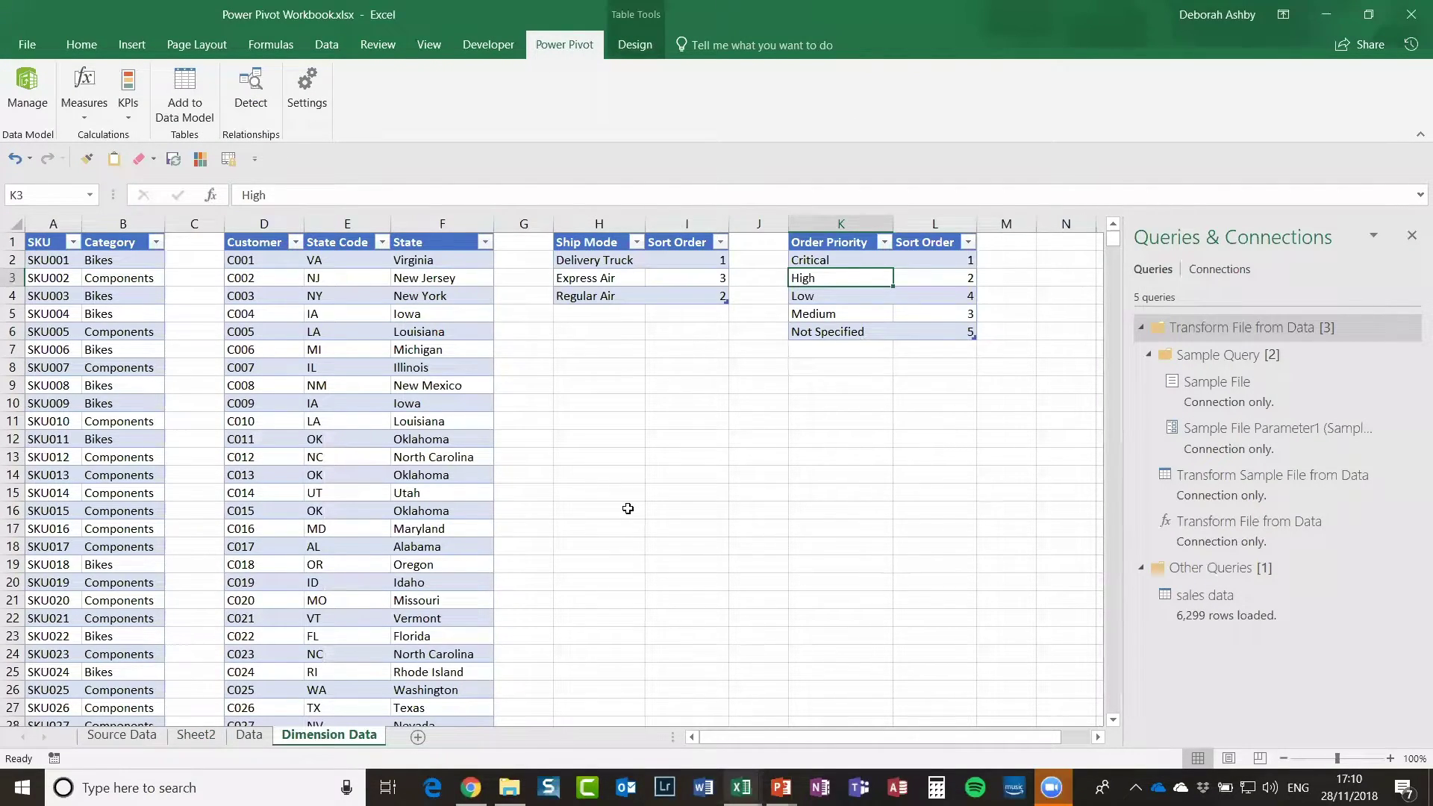
pyautogui.click(47, 240)
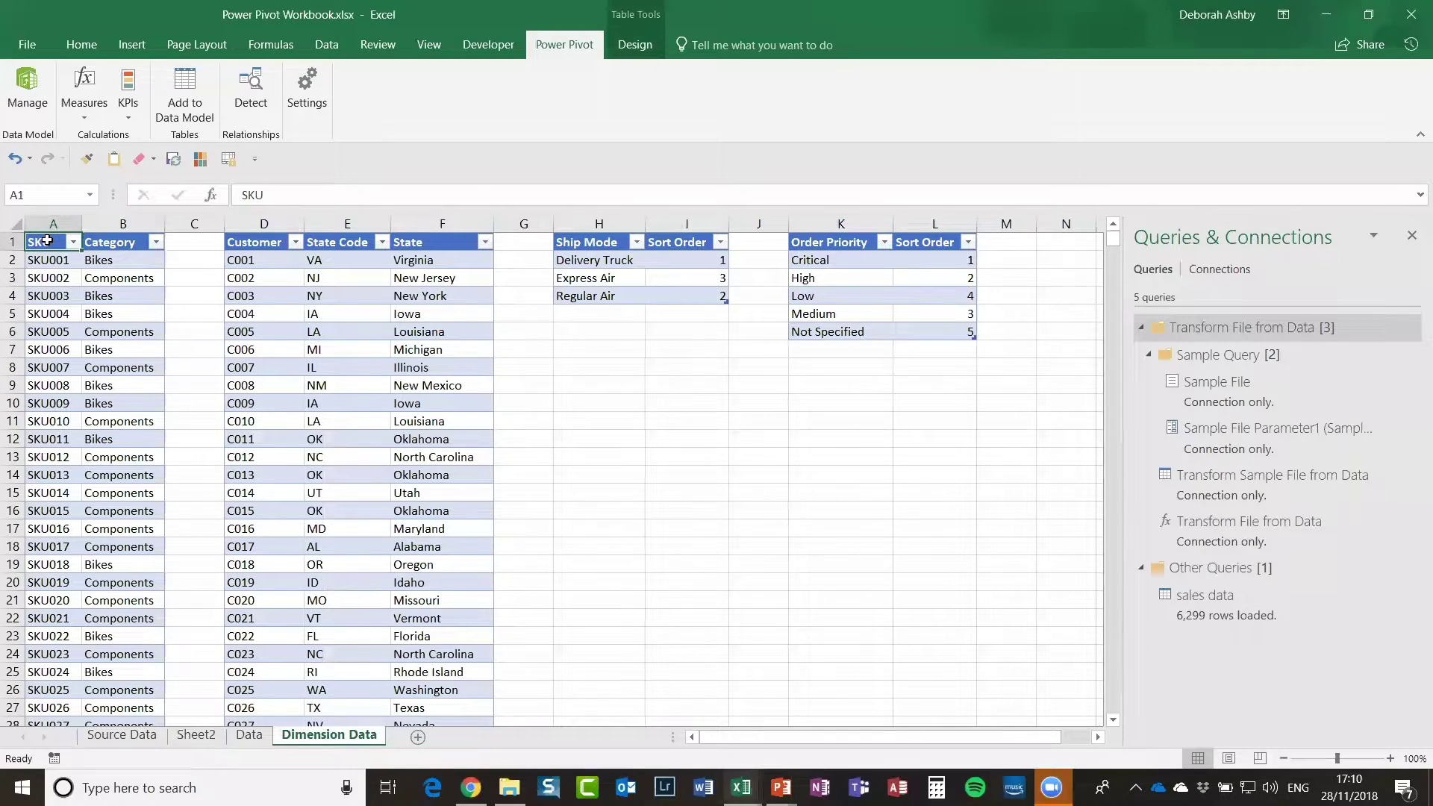
pyautogui.click(44, 313)
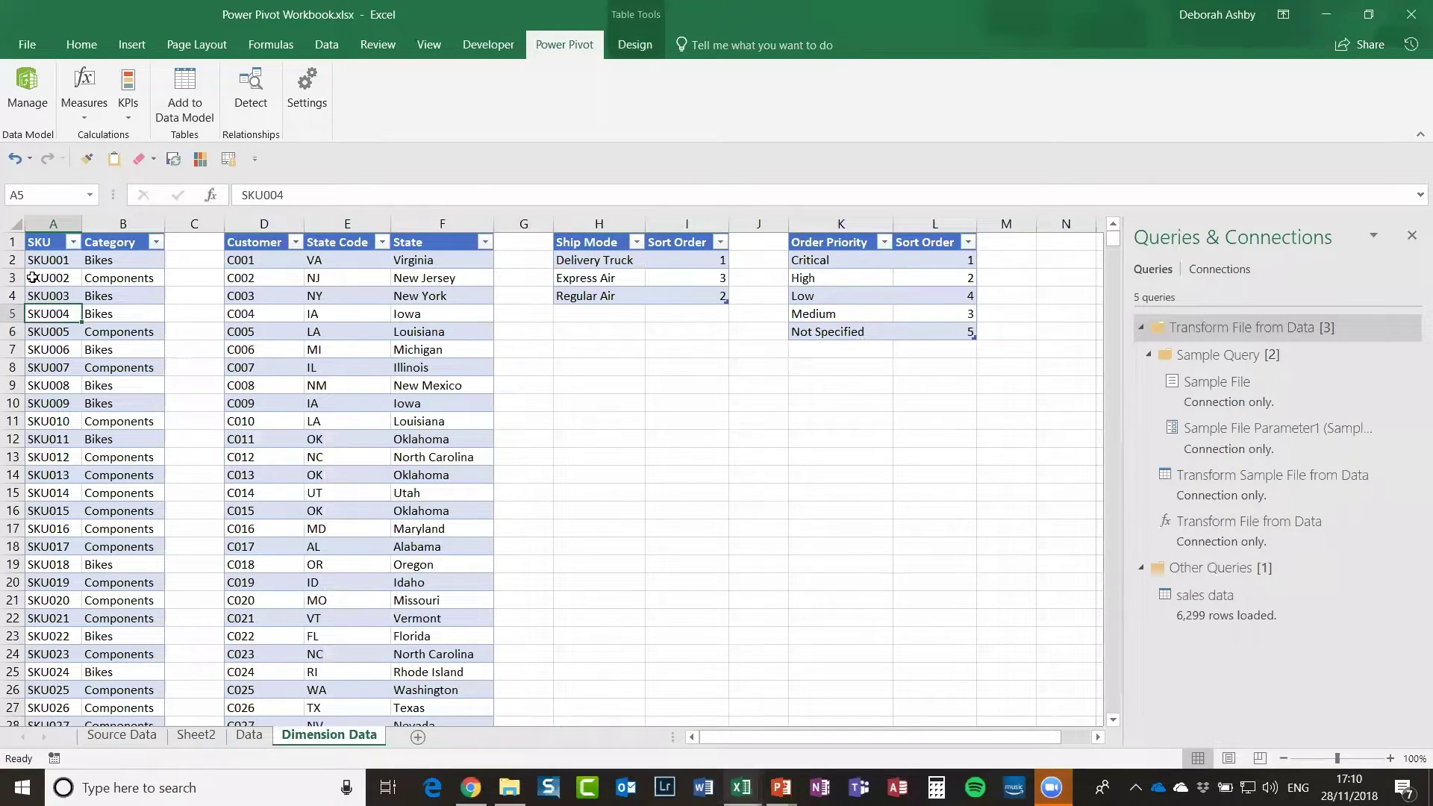
pyautogui.click(95, 279)
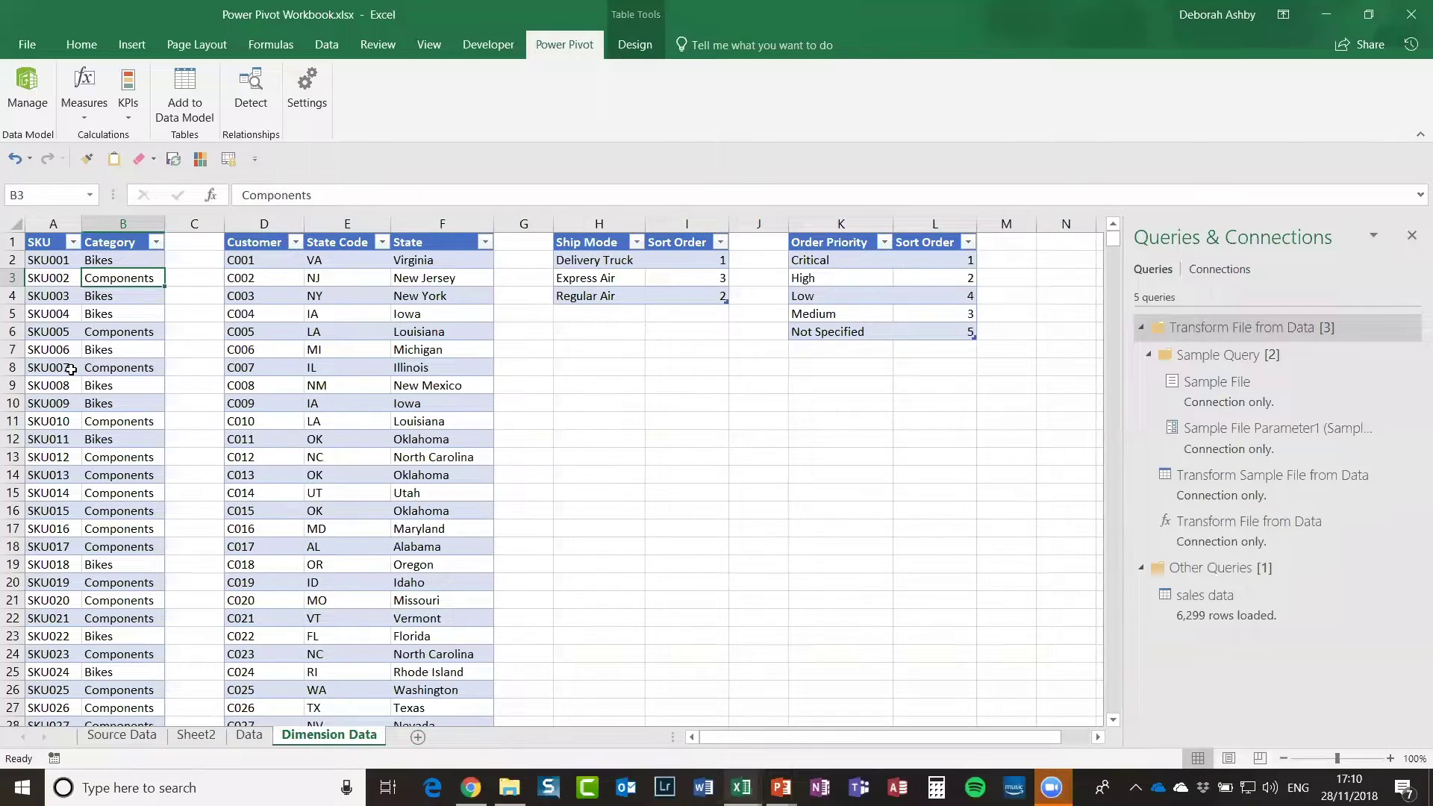
pyautogui.click(255, 335)
pyautogui.click(255, 261)
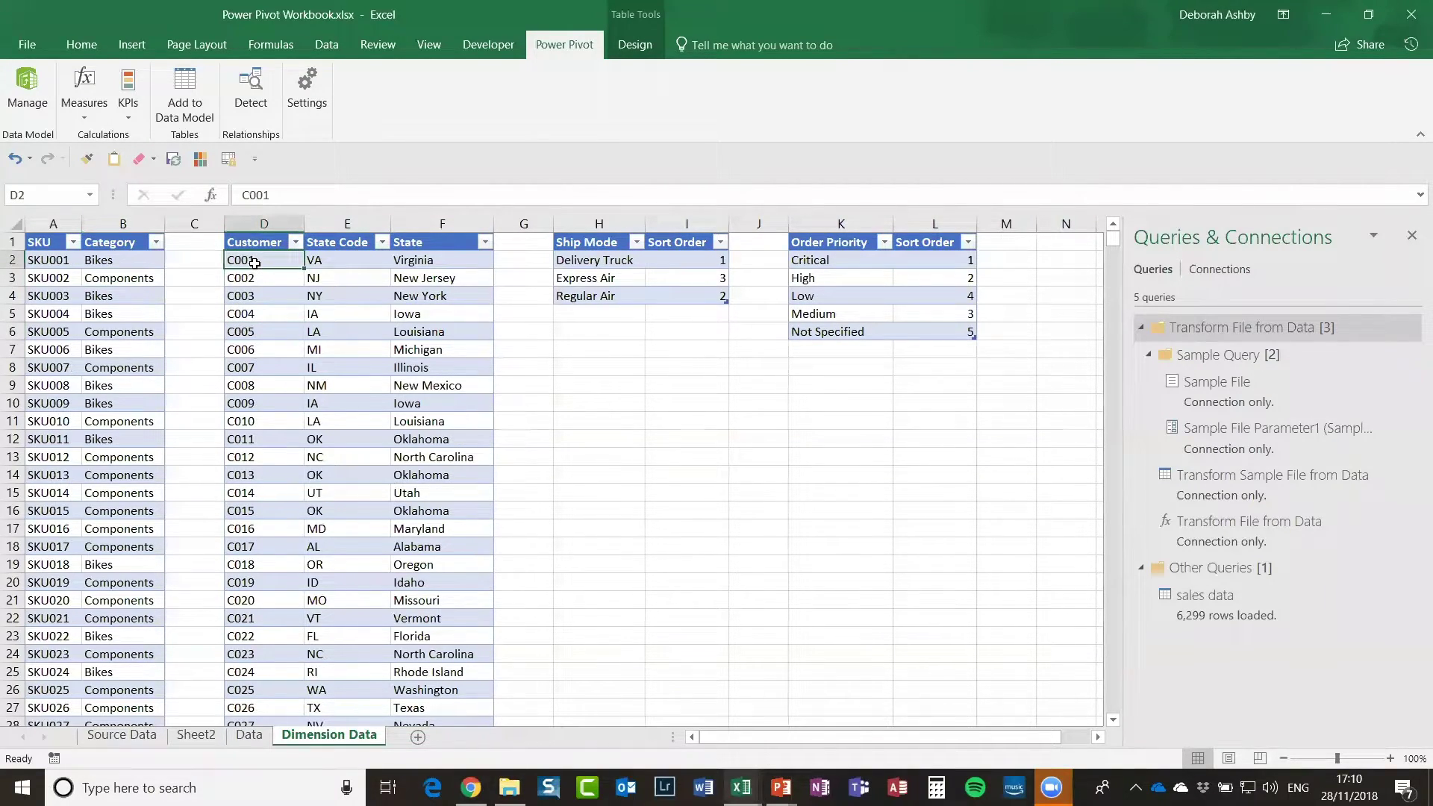
pyautogui.click(379, 315)
pyautogui.click(422, 298)
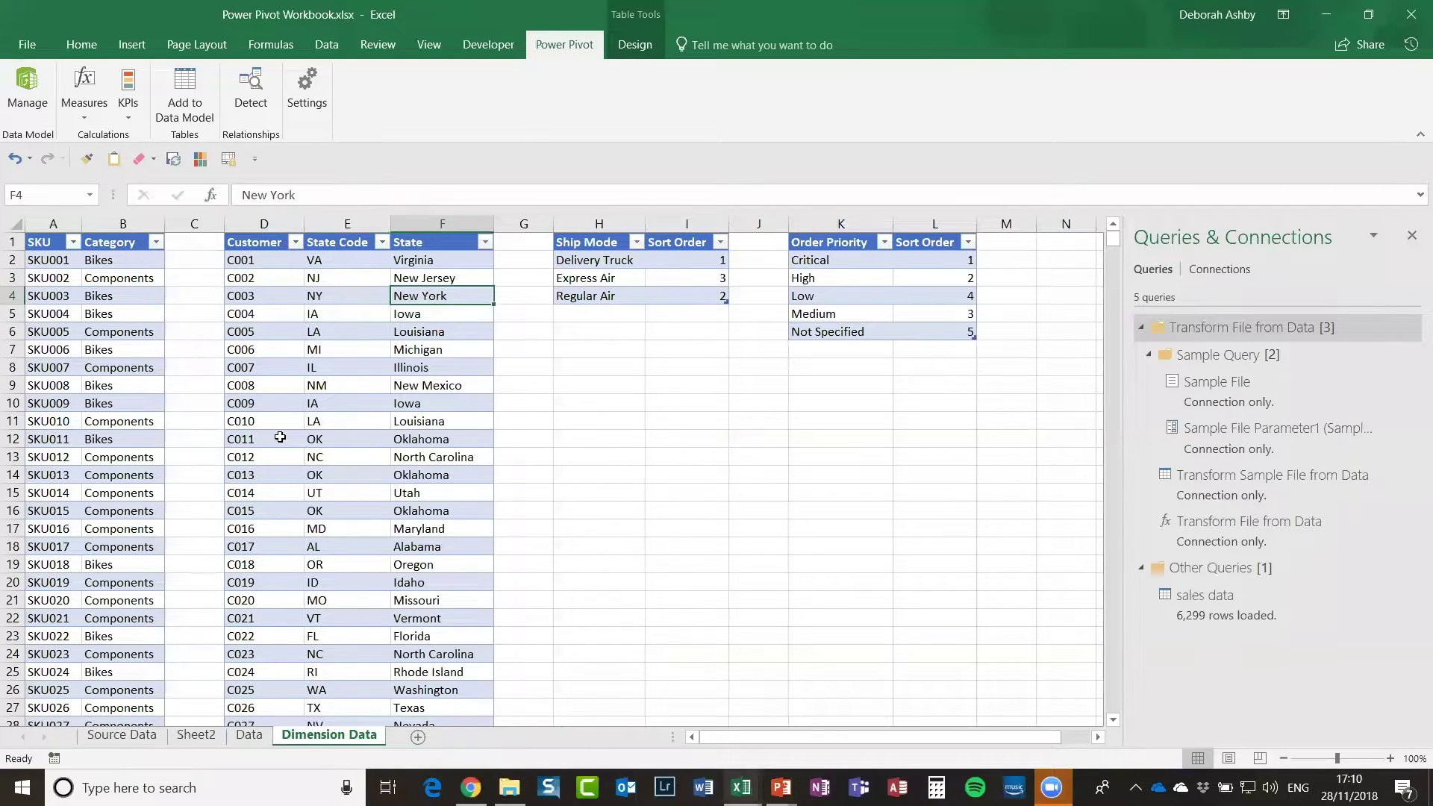
pyautogui.click(579, 276)
pyautogui.click(823, 279)
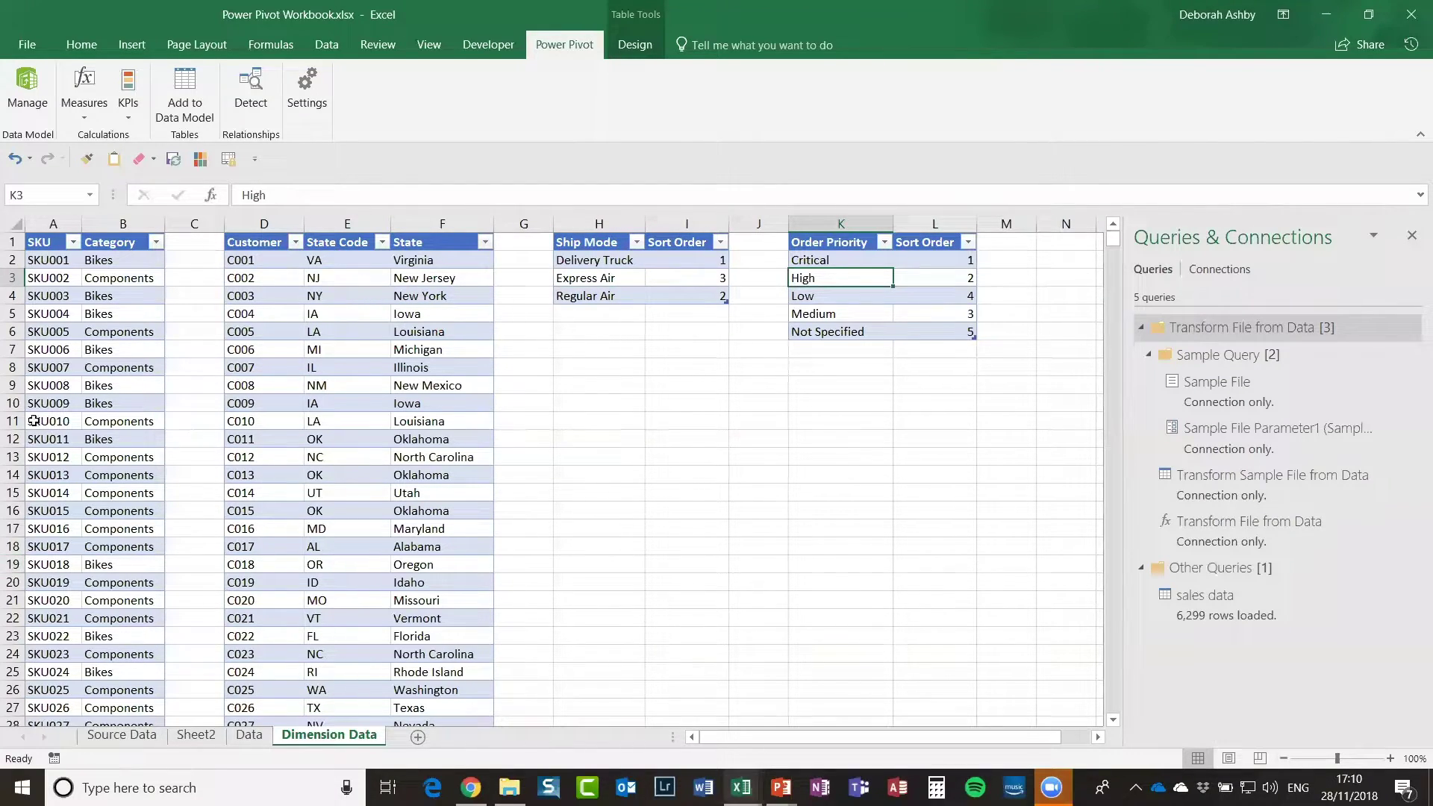
pyautogui.press('Down')
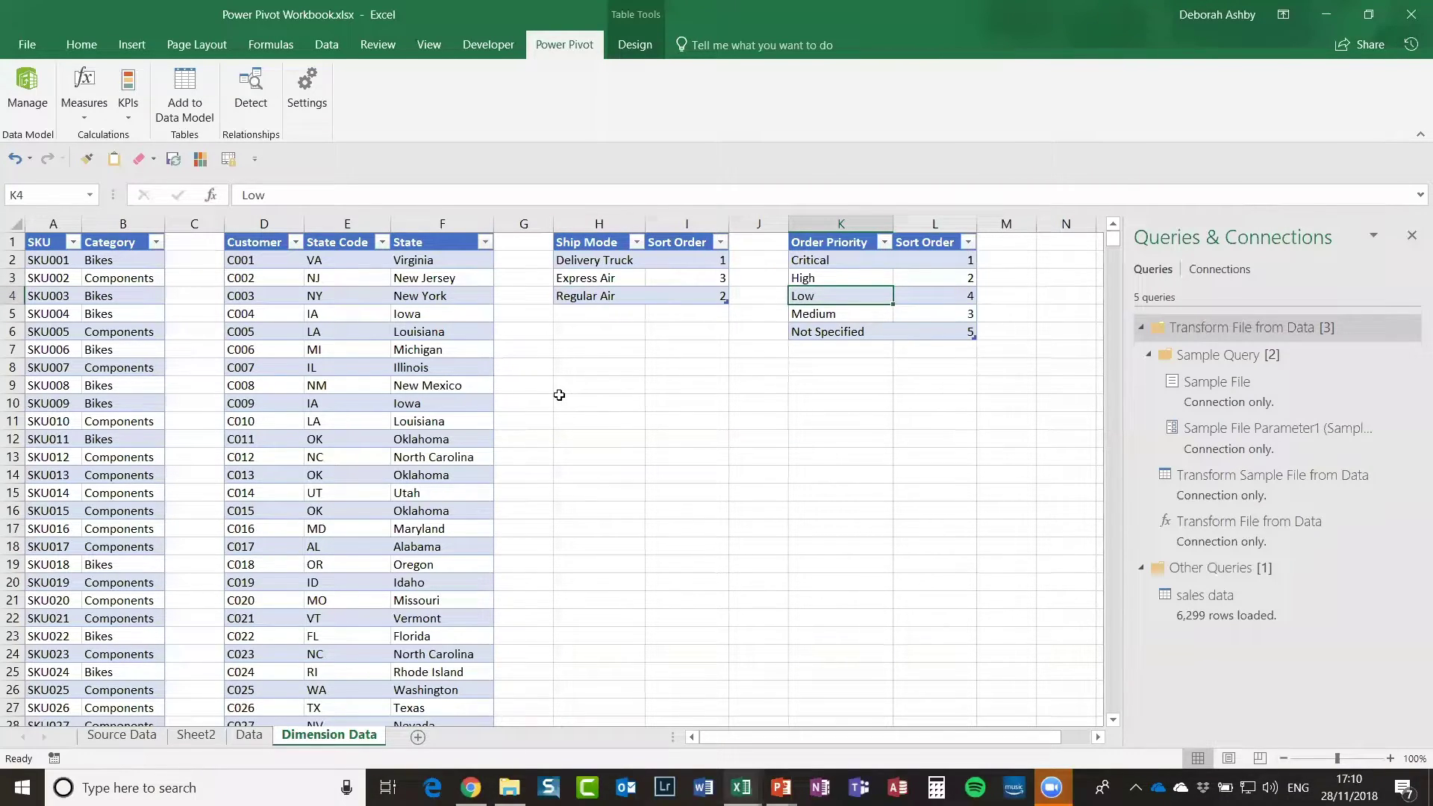
pyautogui.click(43, 365)
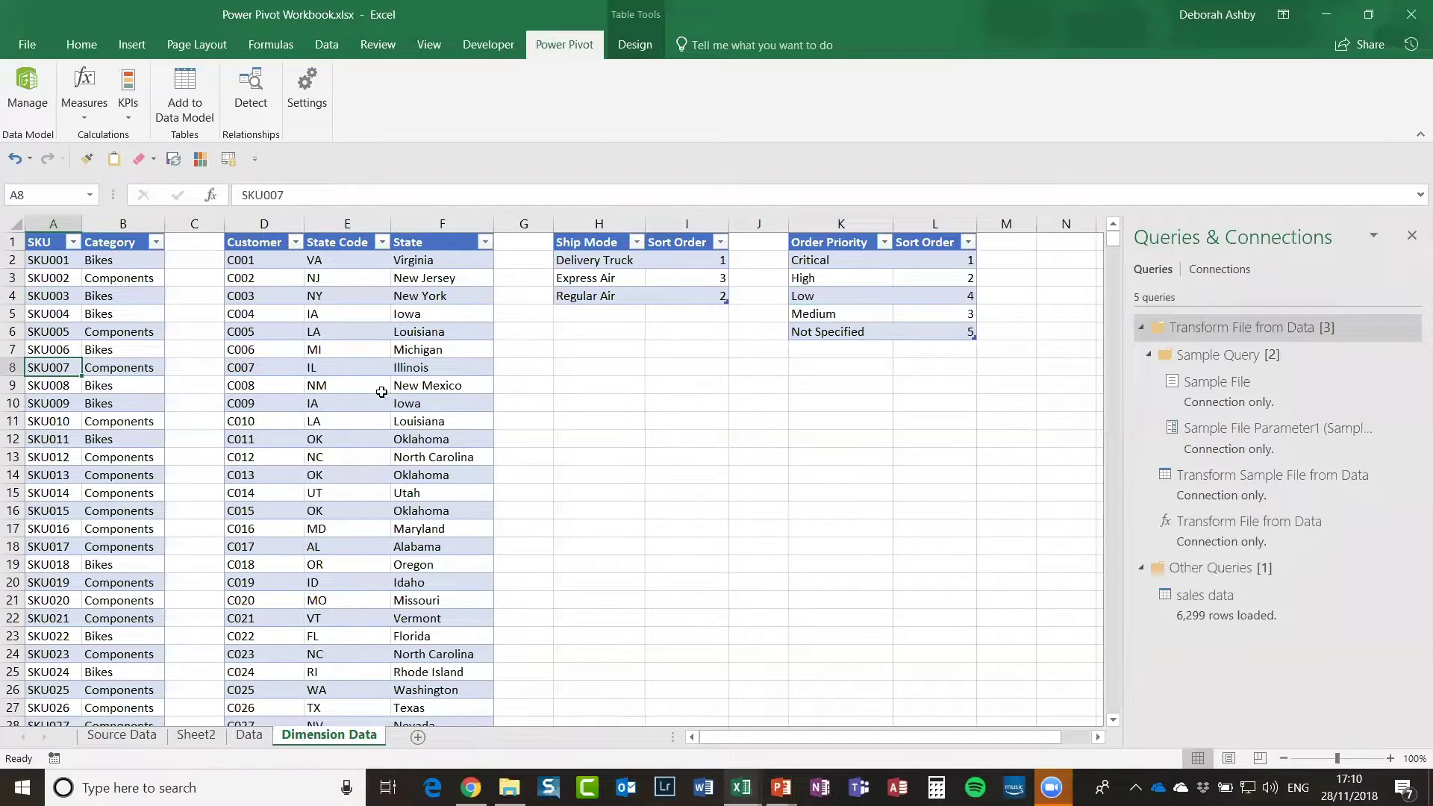
pyautogui.click(375, 388)
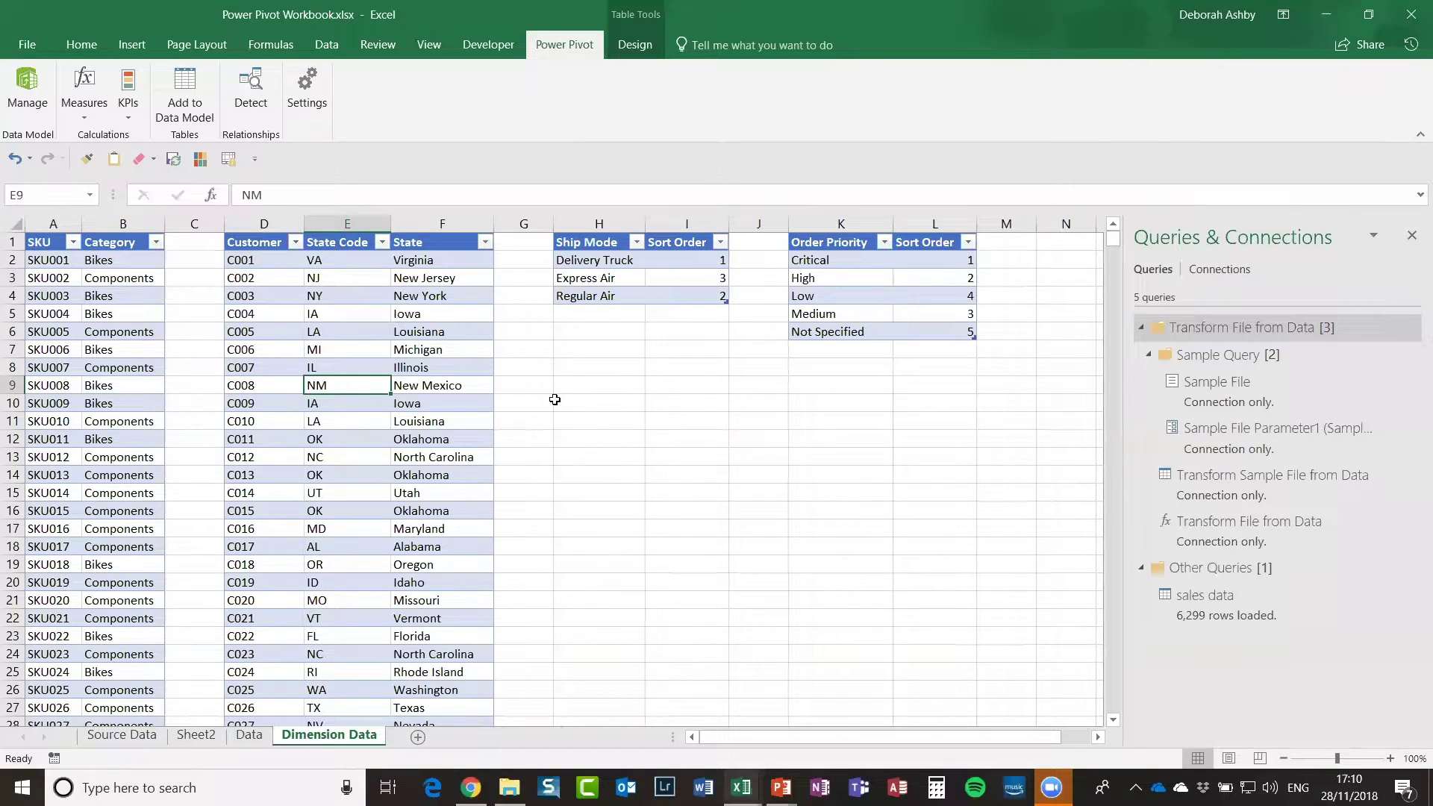
# Step: Add the SKU and Category table to the Data Model and compare it with the sales data table
pyautogui.click(70, 347)
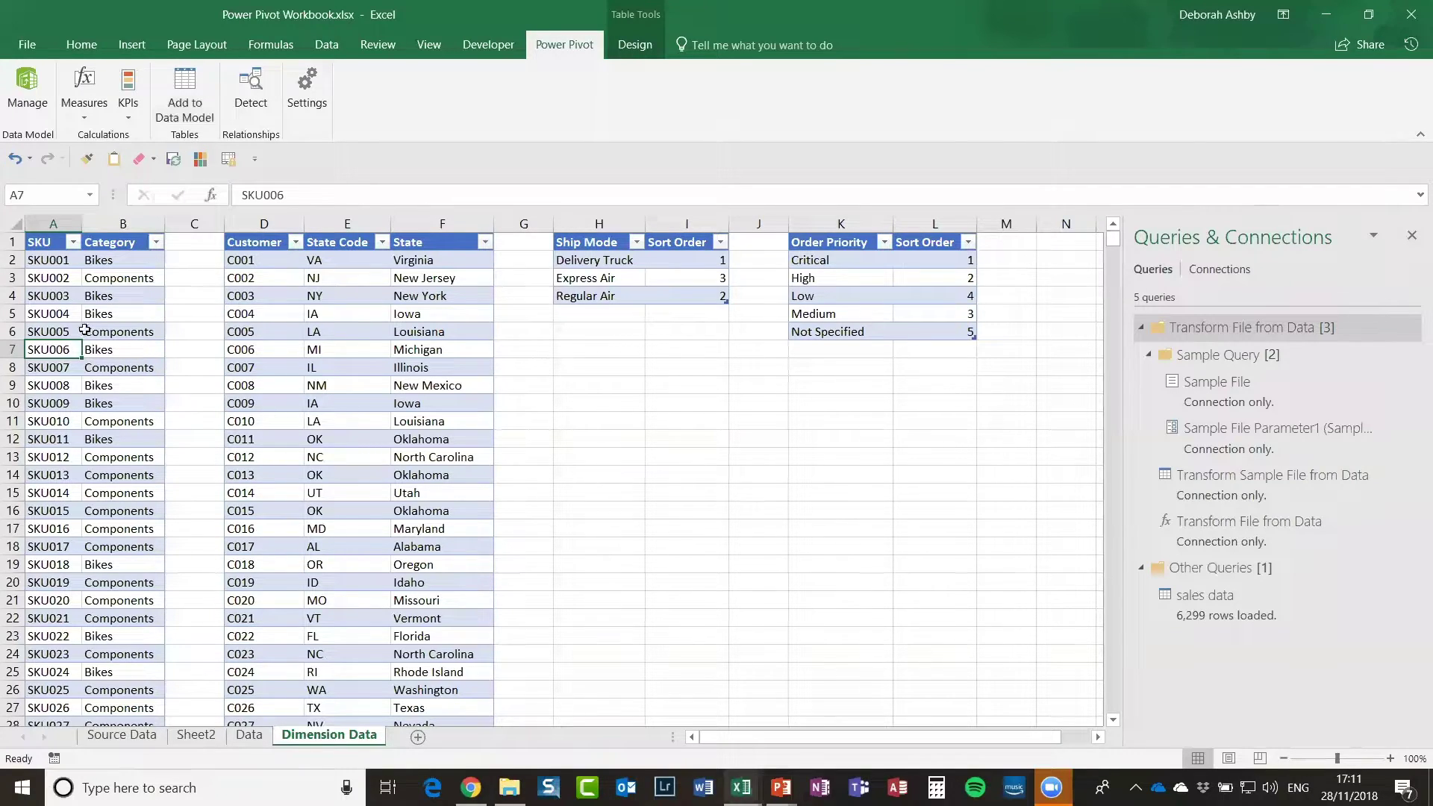
pyautogui.click(177, 97)
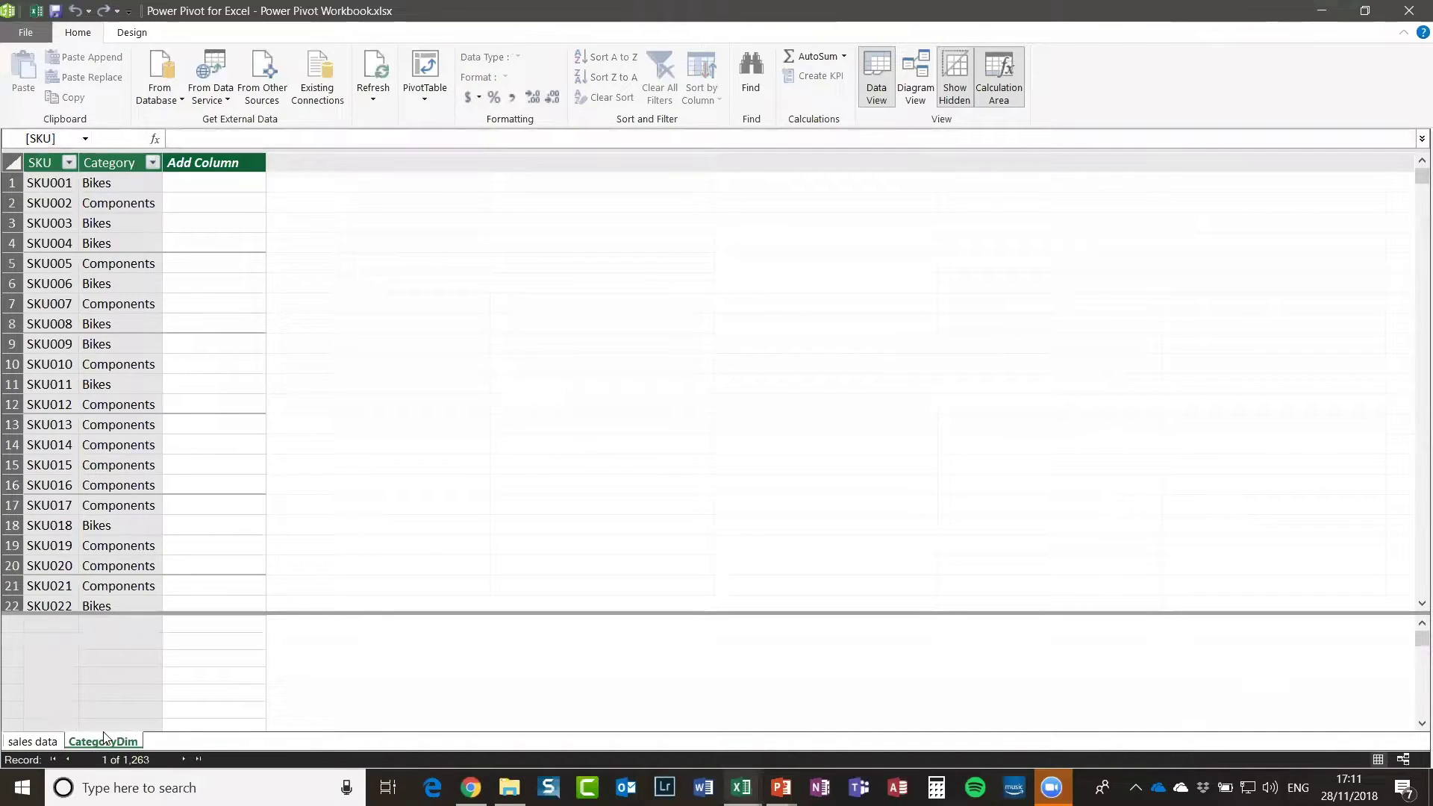
pyautogui.click(35, 741)
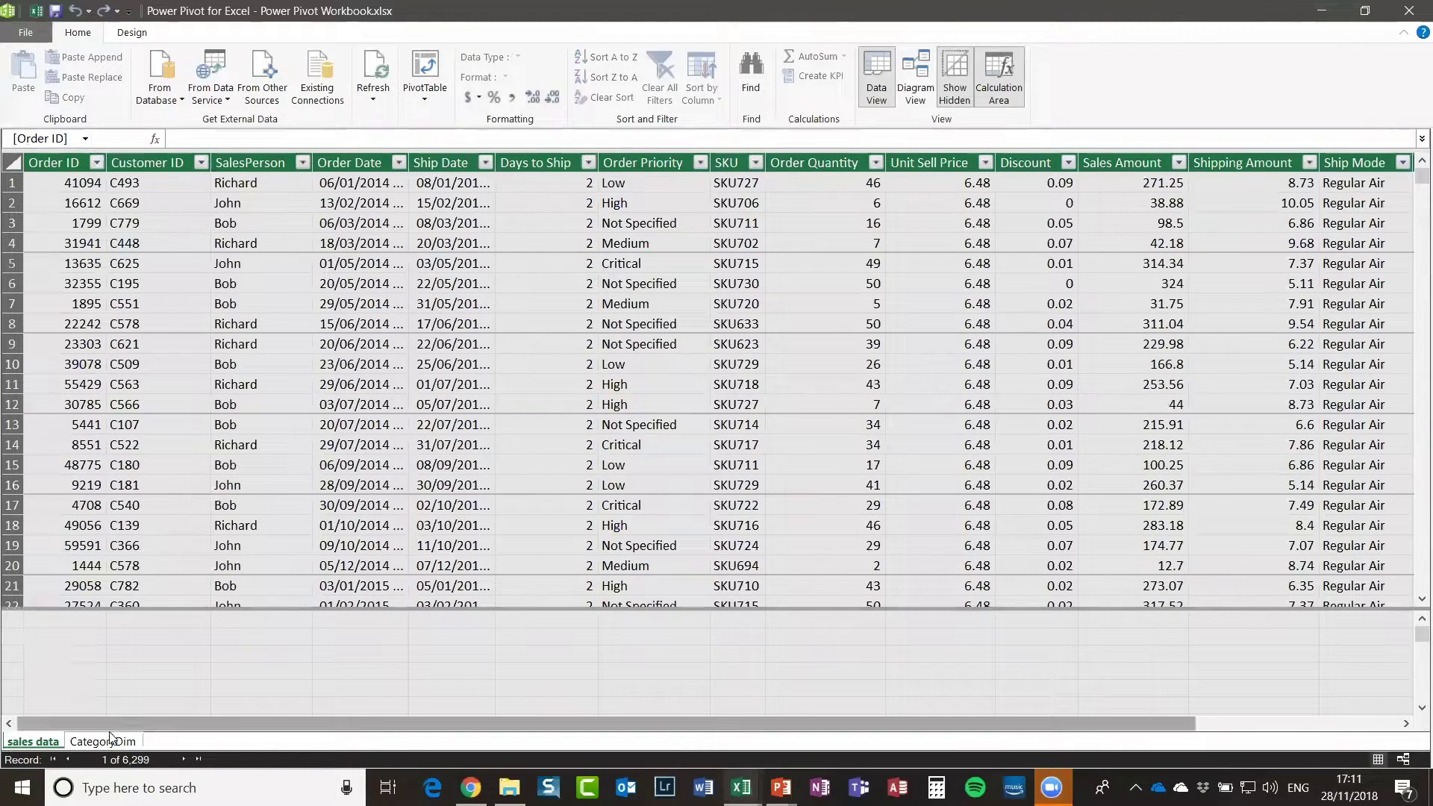
pyautogui.click(110, 740)
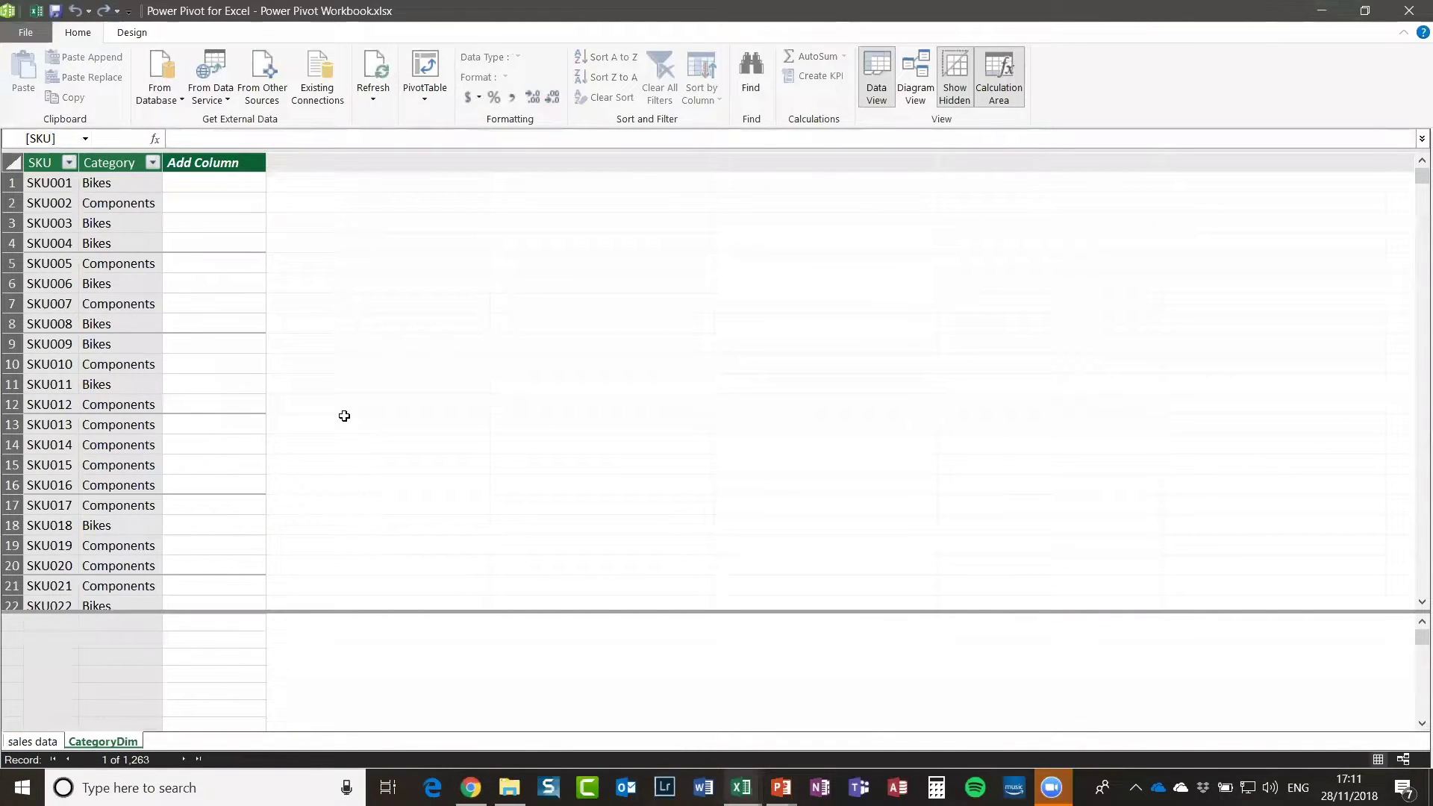
# Step: Add the Customer, State Code and State table from the Dimension Data sheet to the Data Model, then view the sales data table
pyautogui.click(1321, 10)
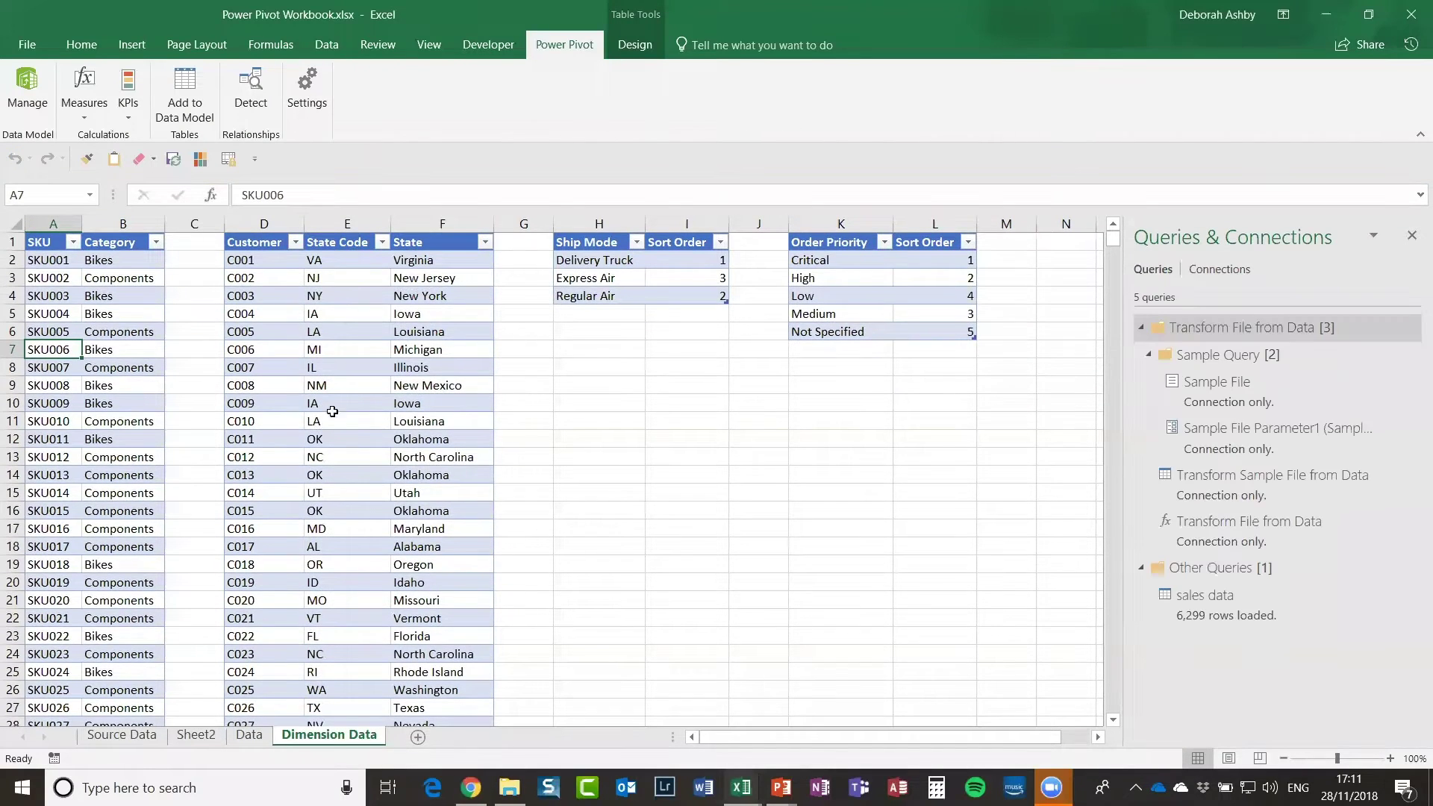
pyautogui.click(332, 367)
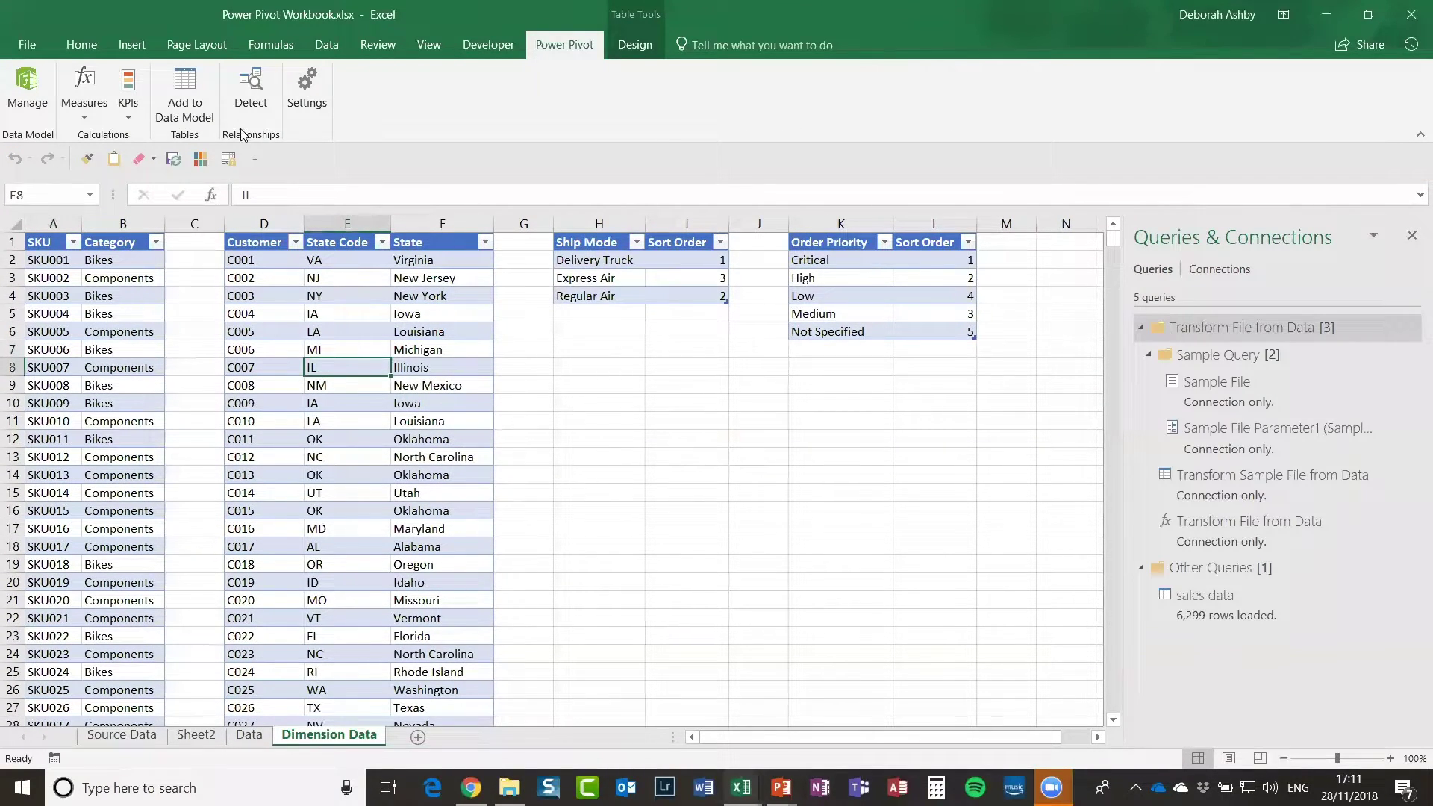
pyautogui.click(185, 93)
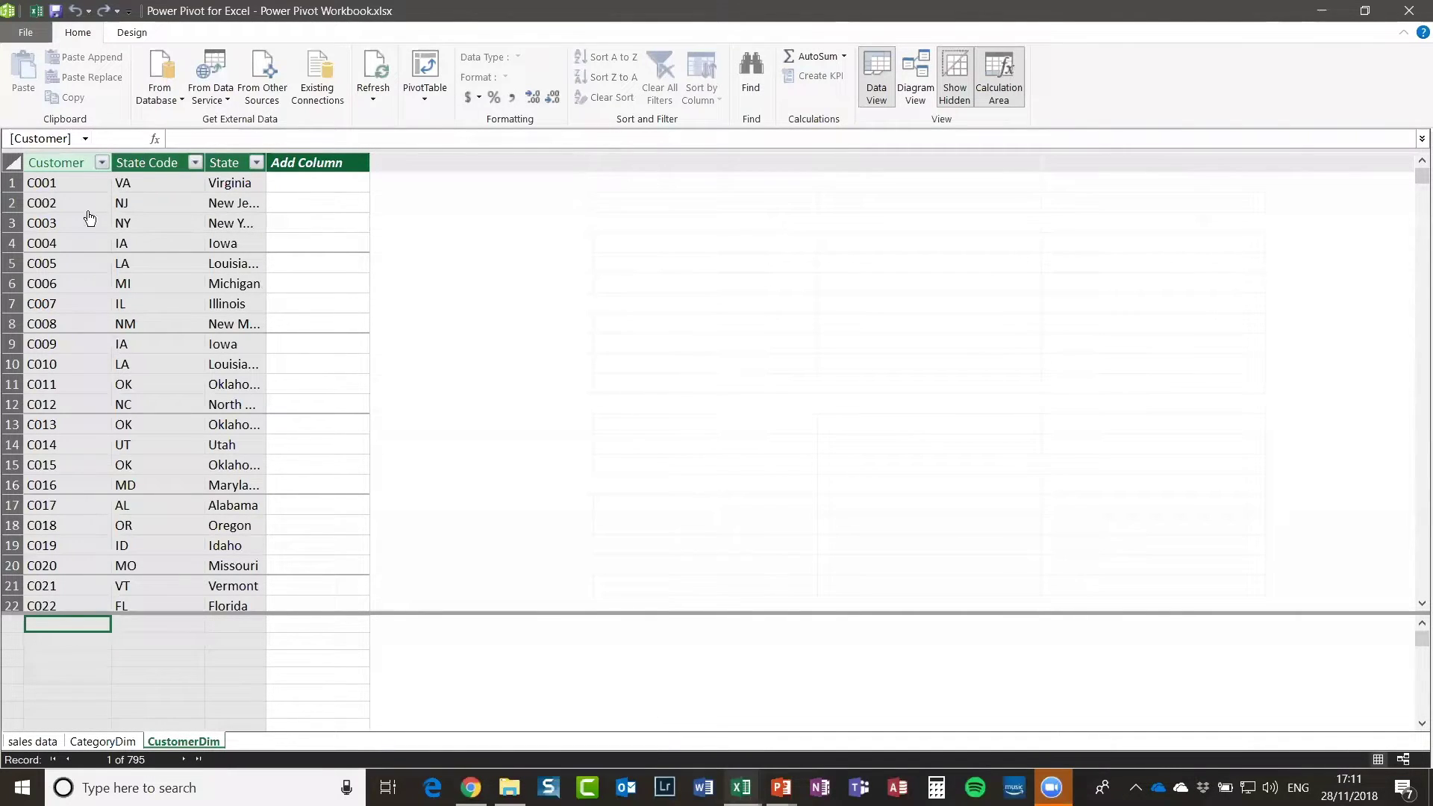
pyautogui.click(32, 741)
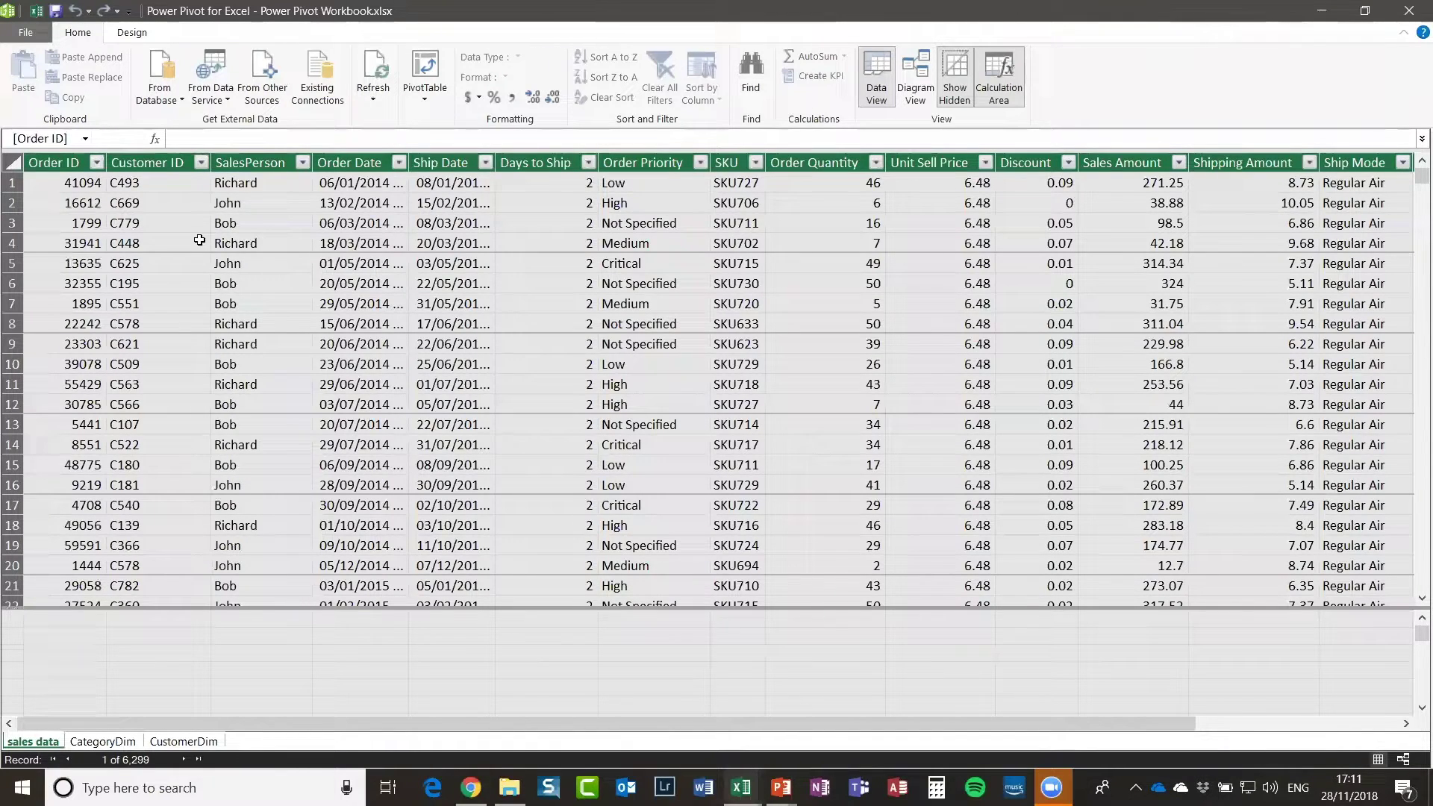
# Step: Compare the Customer ID column of the sales data table with the Customer, State Code and State columns of CustomerDim
pyautogui.click(170, 180)
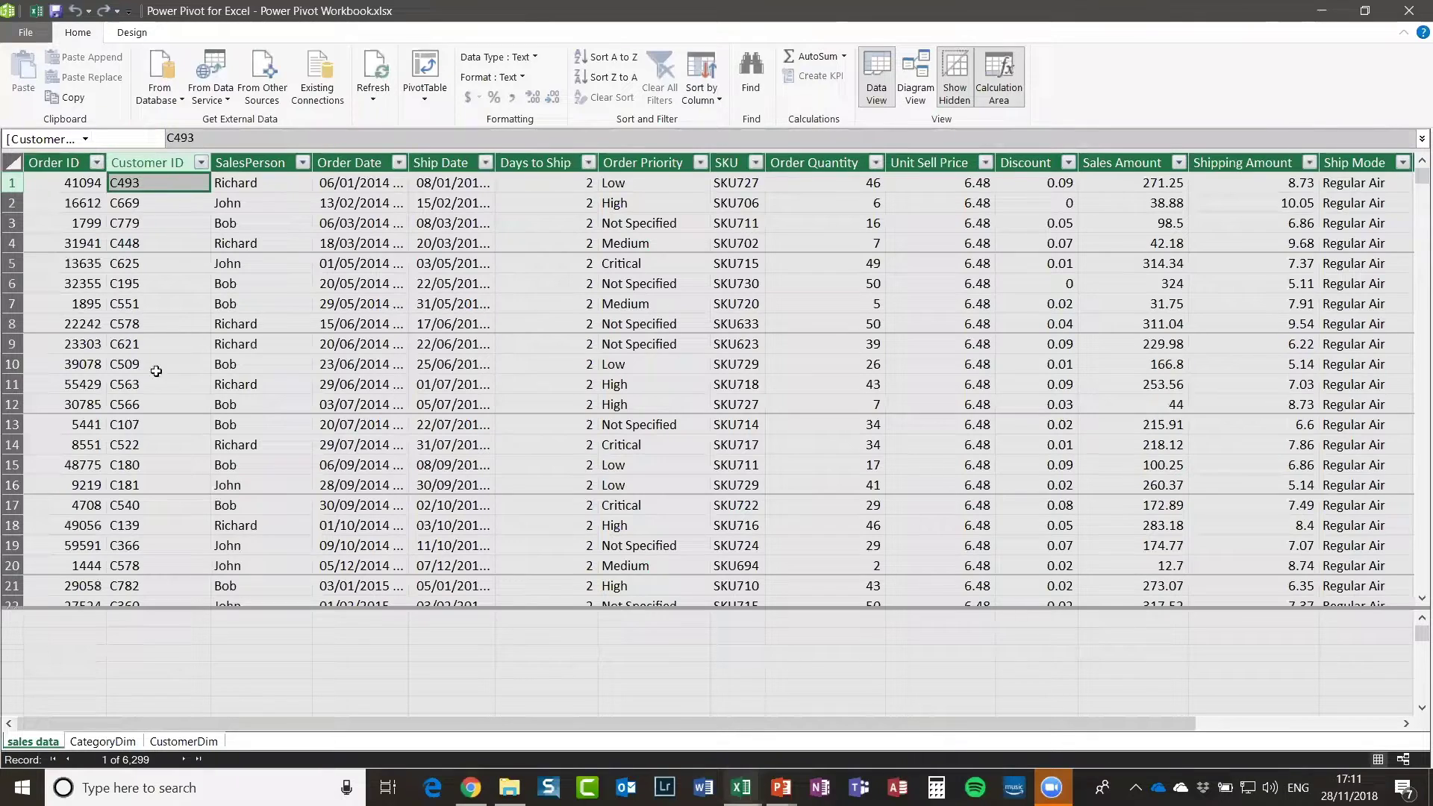
pyautogui.click(101, 740)
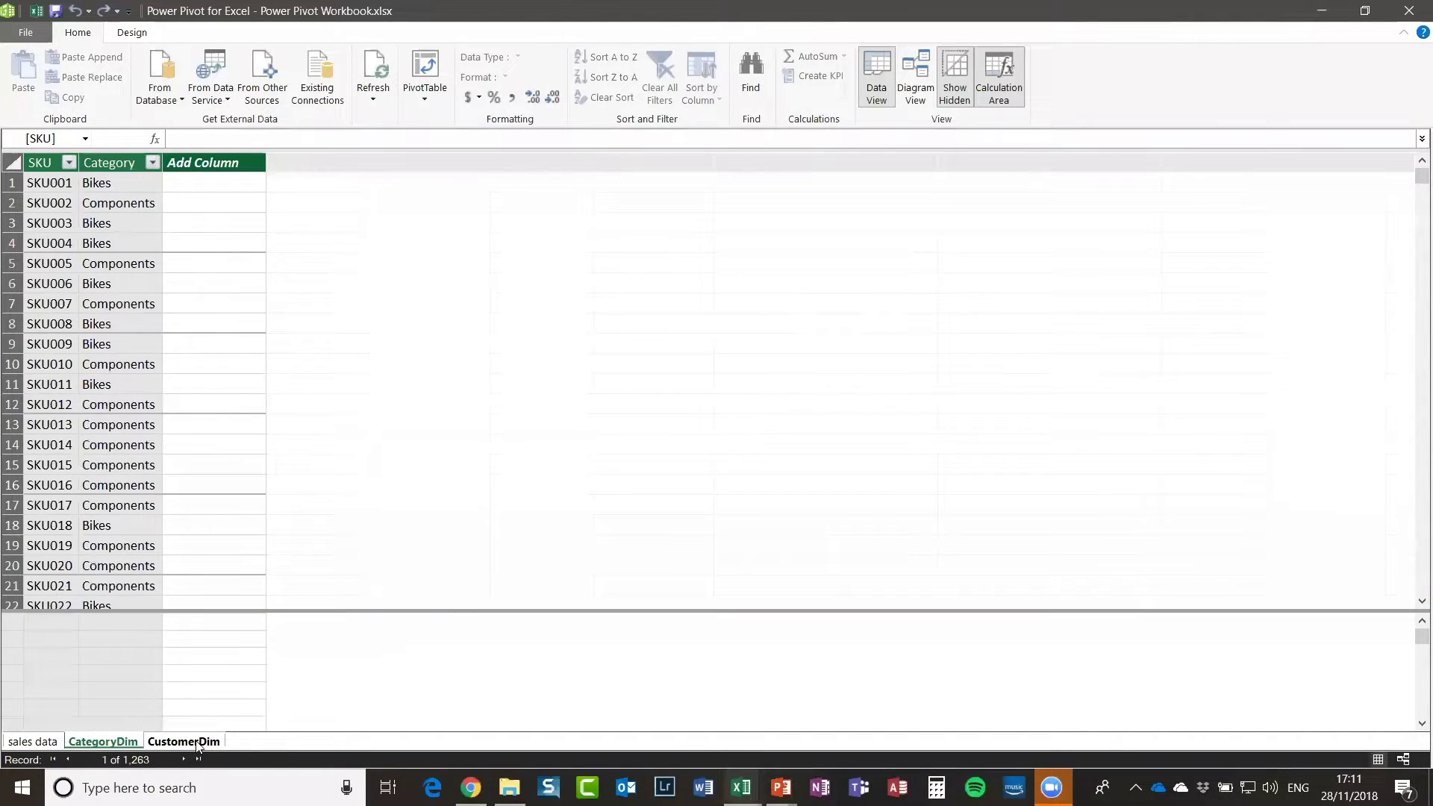
pyautogui.click(197, 742)
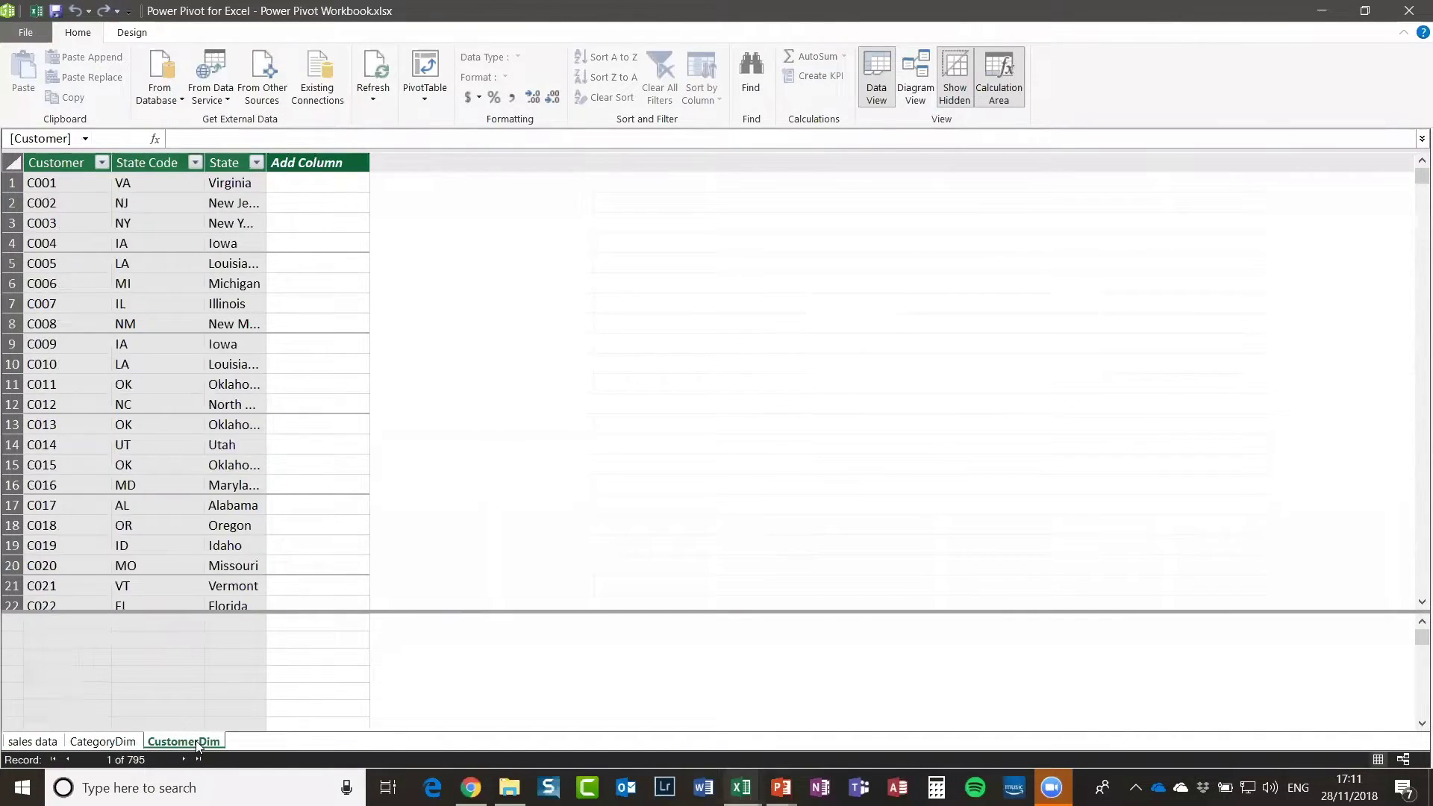
pyautogui.click(47, 183)
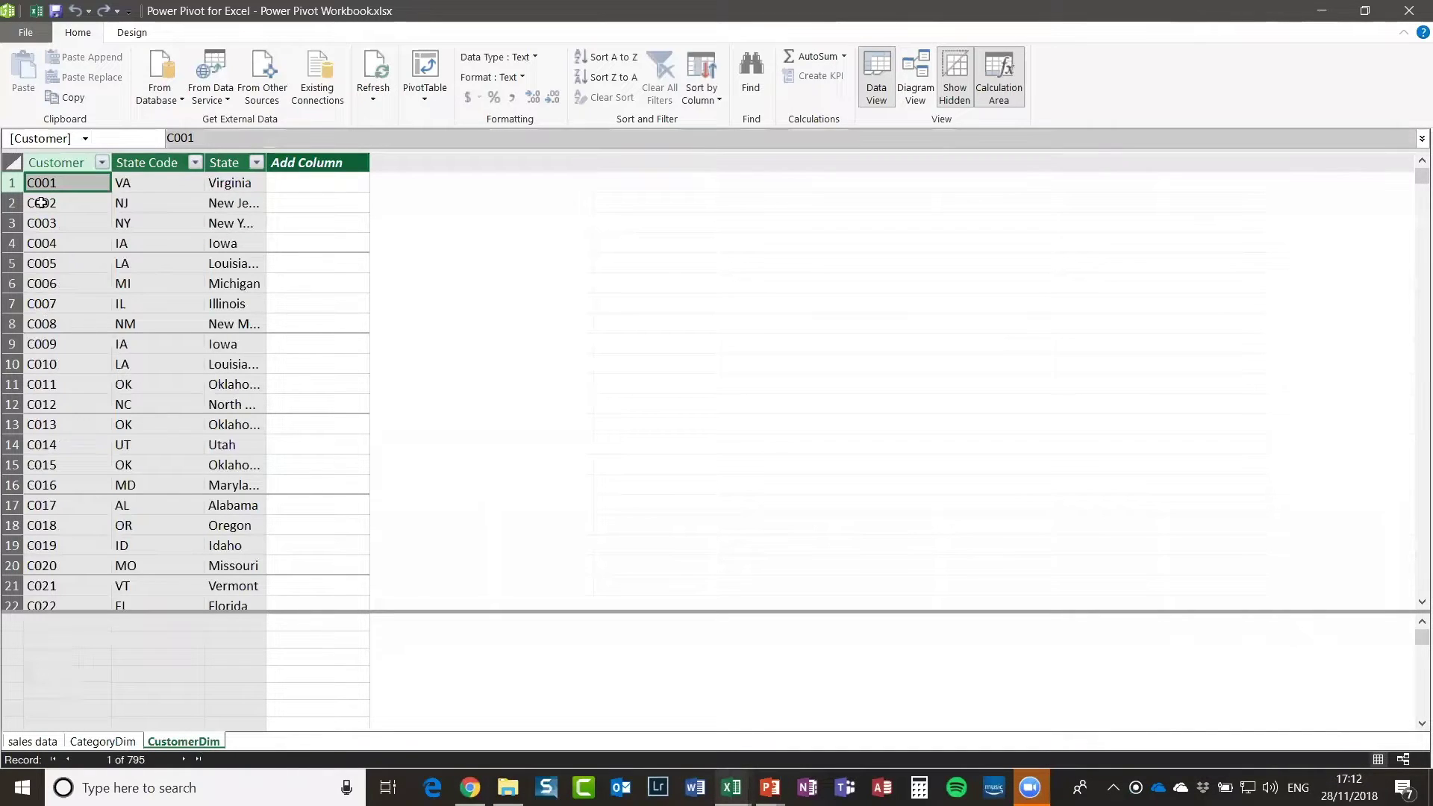
pyautogui.click(149, 187)
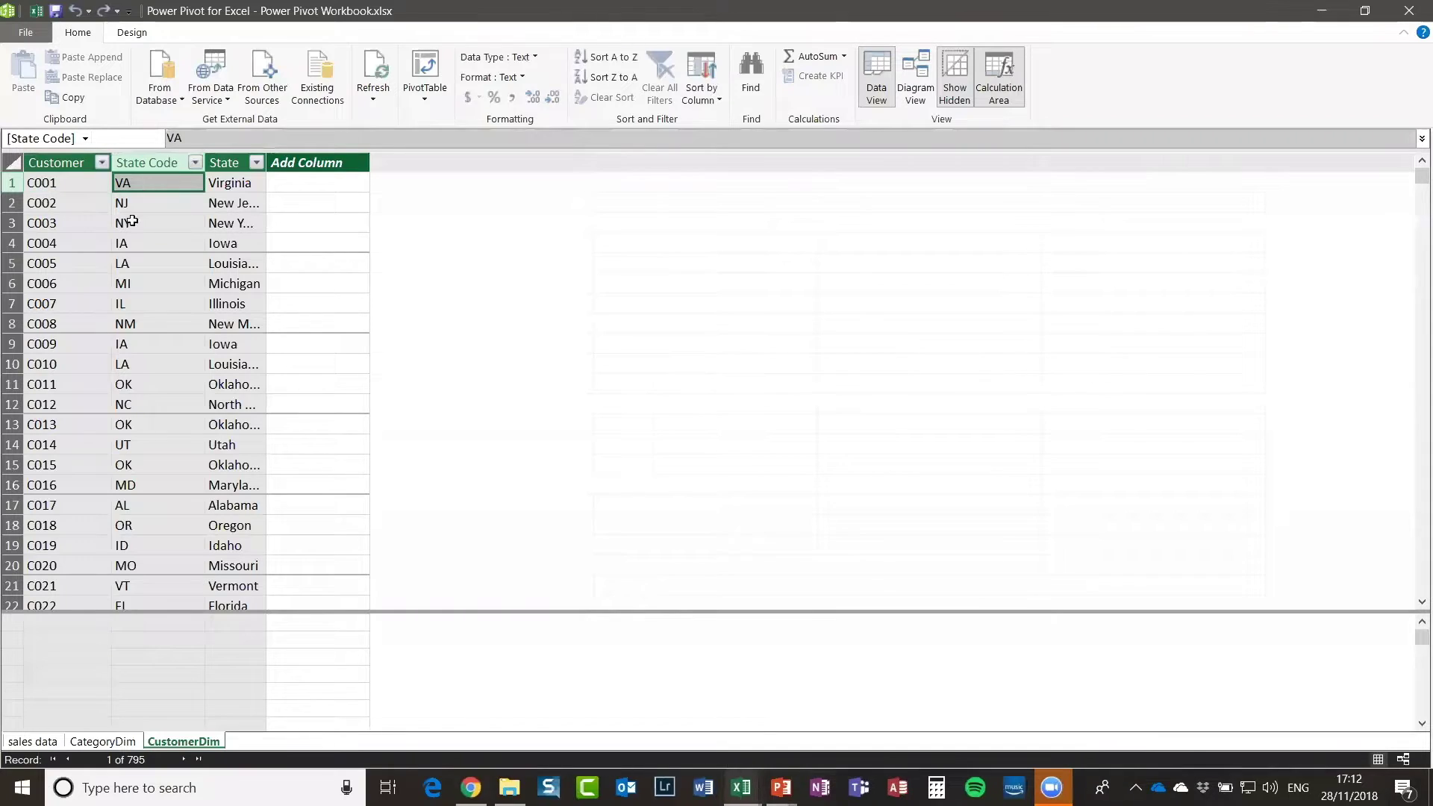
pyautogui.click(236, 183)
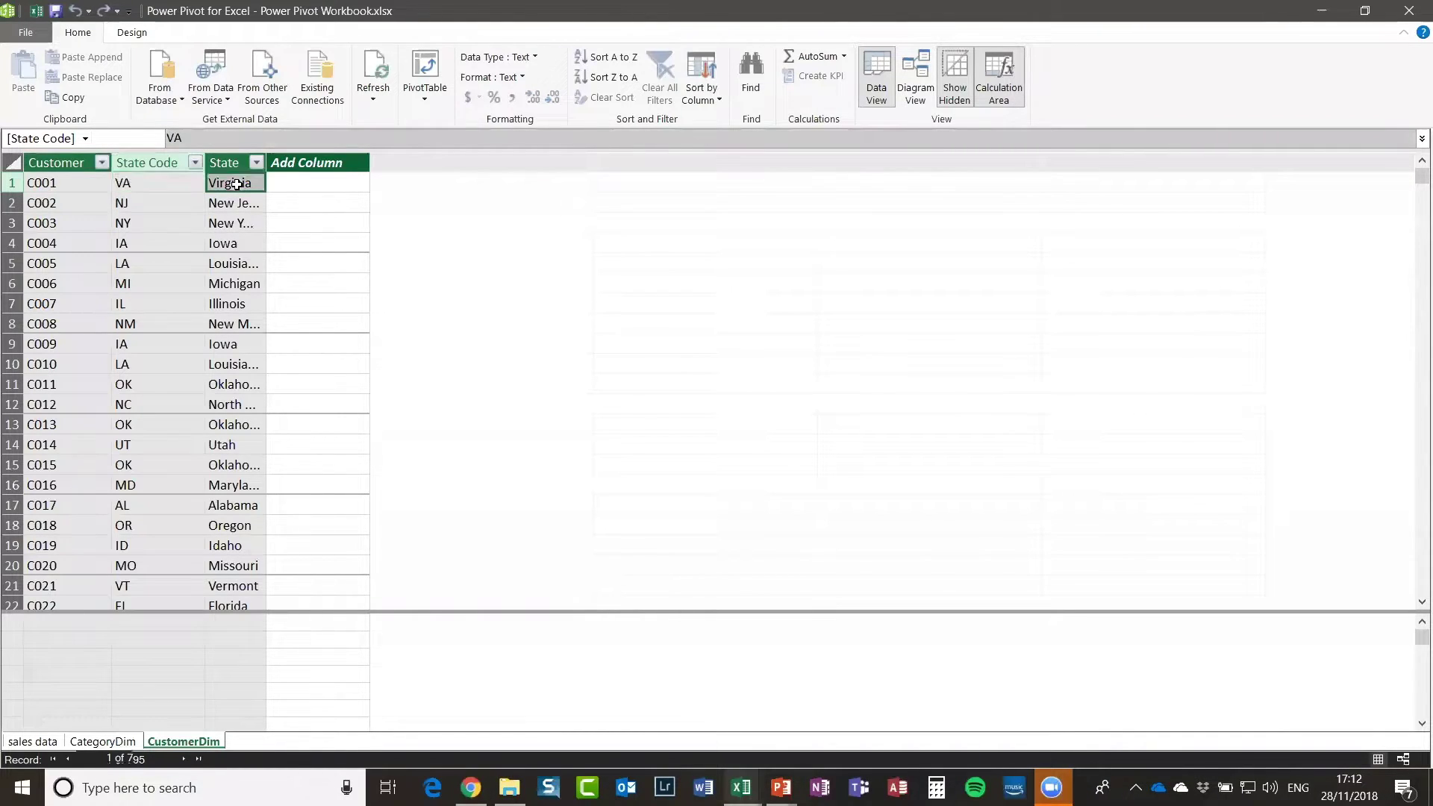
pyautogui.click(68, 189)
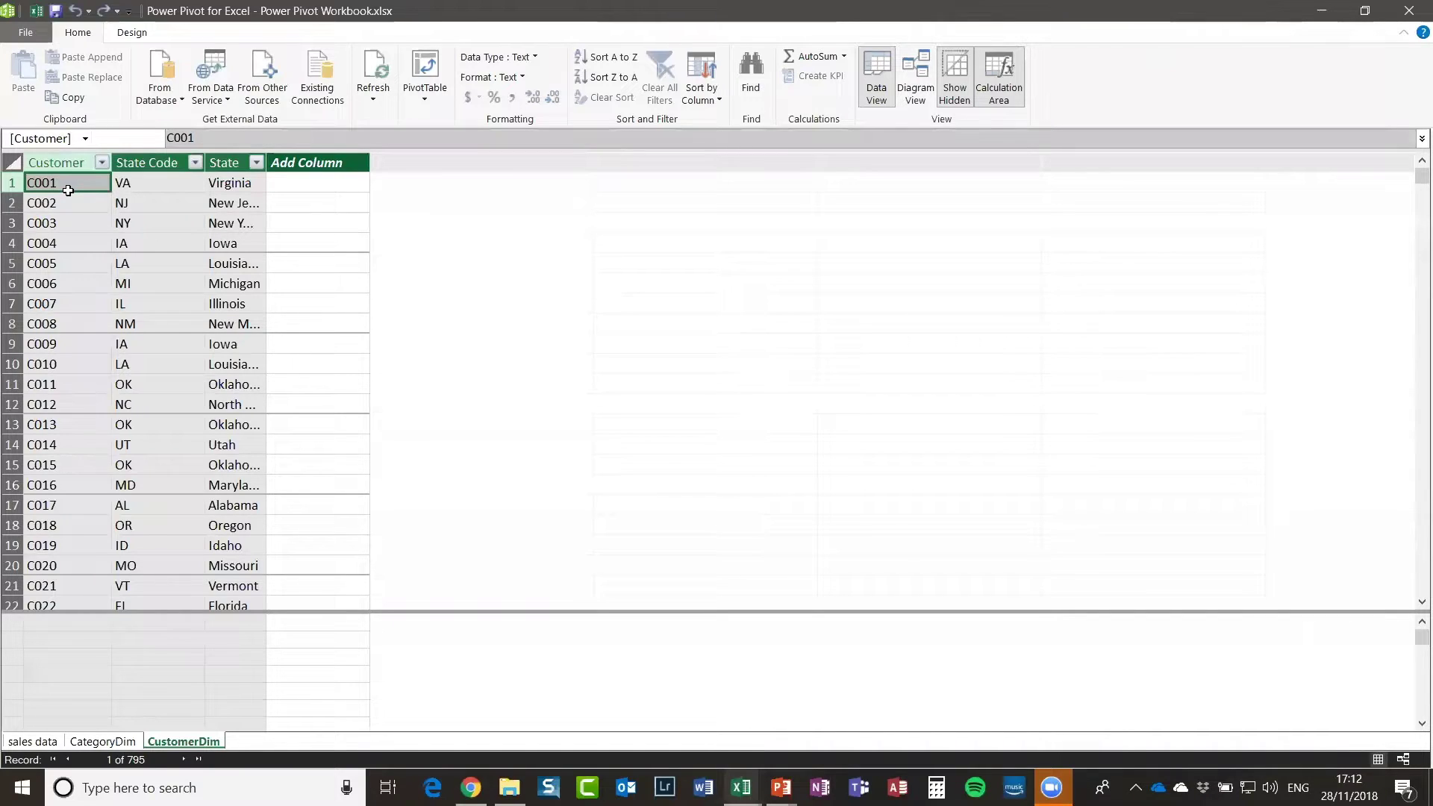
pyautogui.click(46, 741)
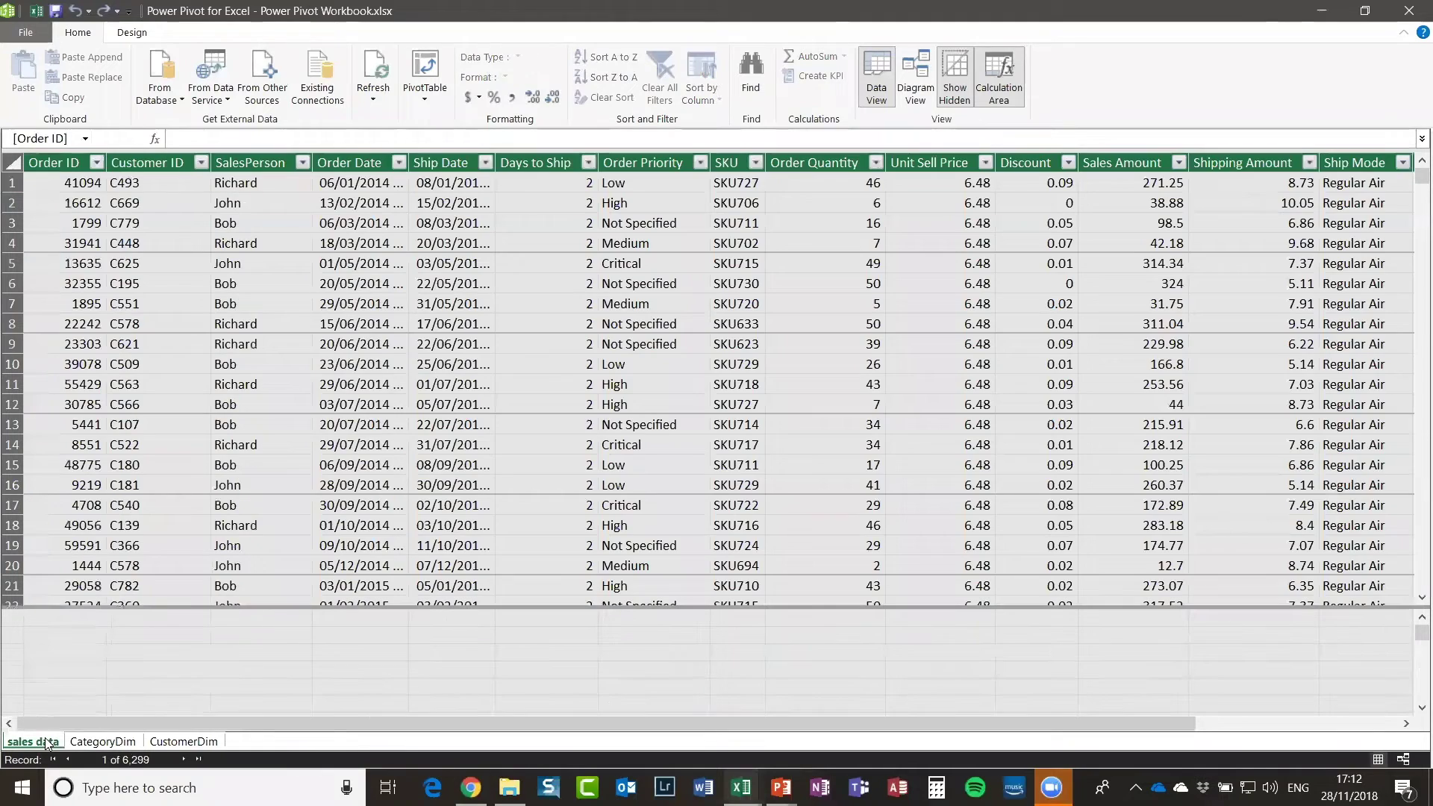
pyautogui.click(162, 164)
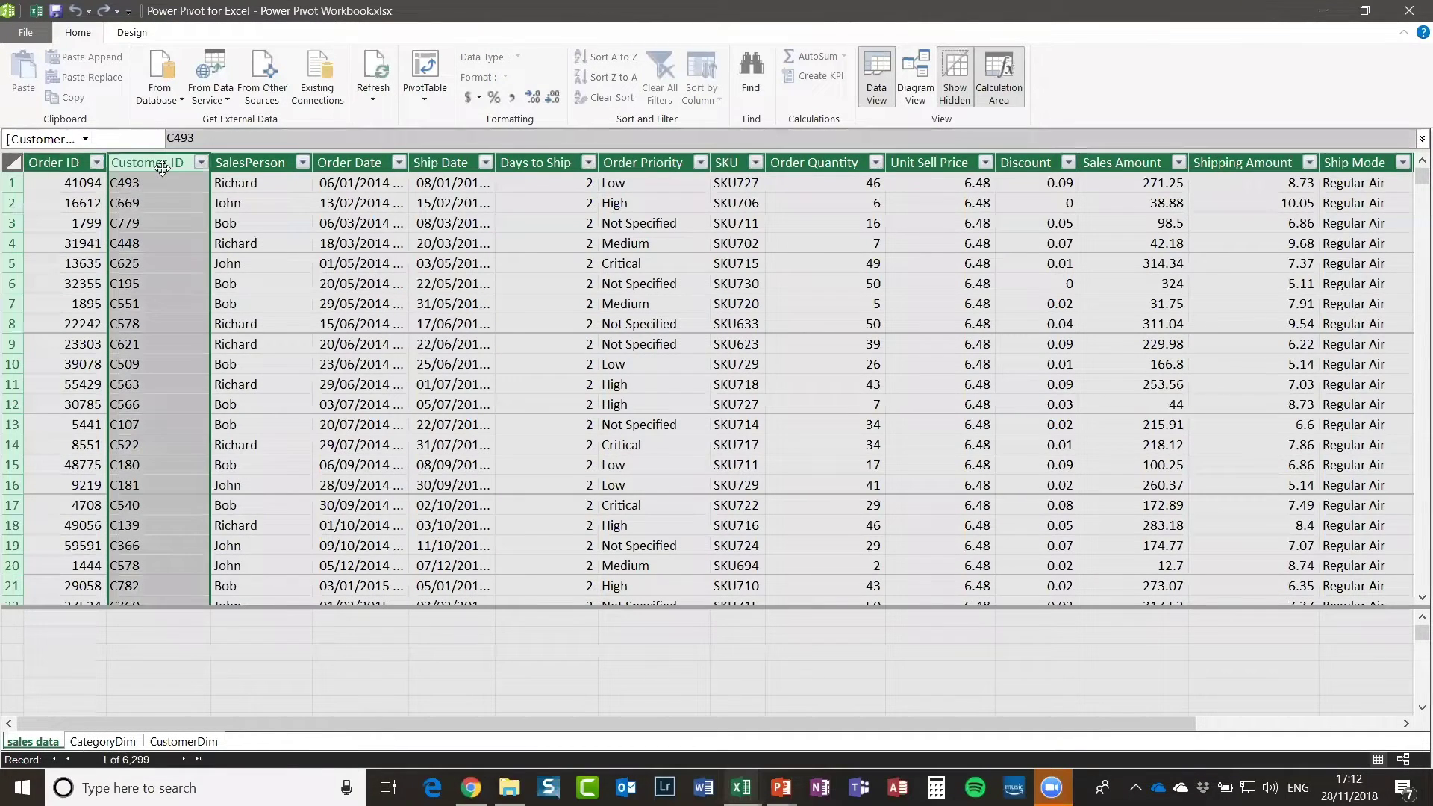
pyautogui.click(179, 742)
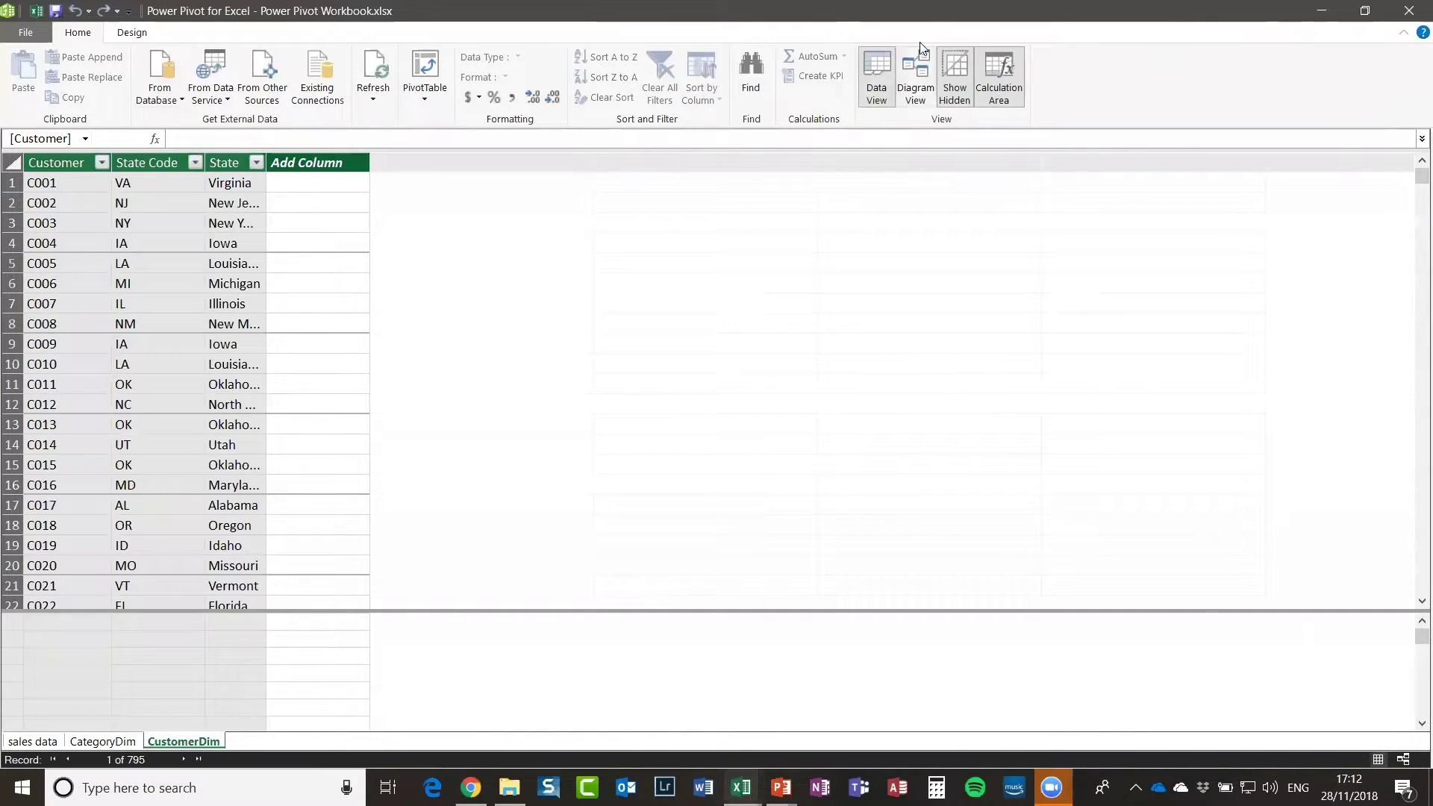
# Step: Show the data model as a diagram, widen the sales data table, and arrange the enlarged CategoryDim and CustomerDim tables side by side below it
pyautogui.click(918, 74)
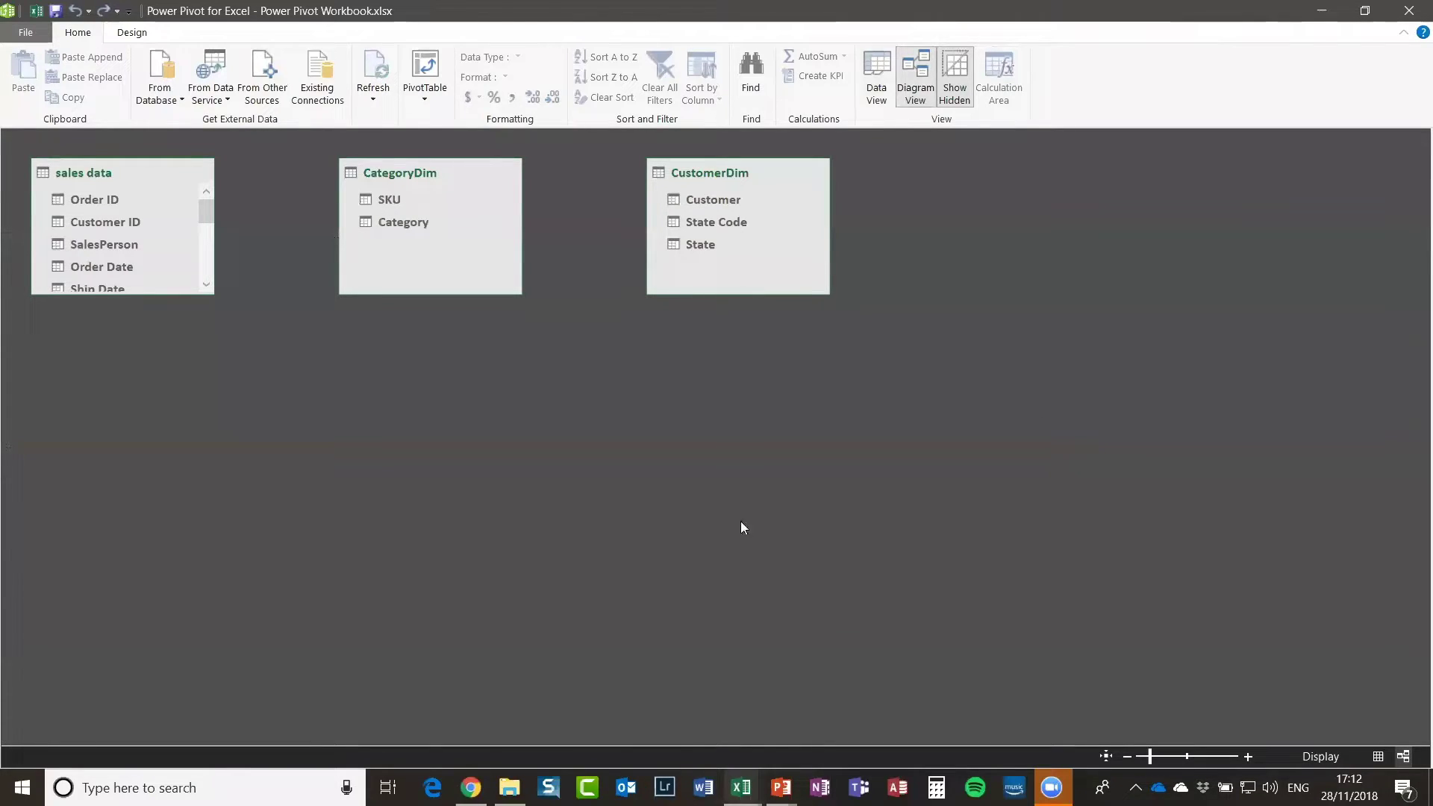
pyautogui.moveTo(443, 166); pyautogui.dragTo(367, 494)
pyautogui.moveTo(123, 174); pyautogui.dragTo(296, 176)
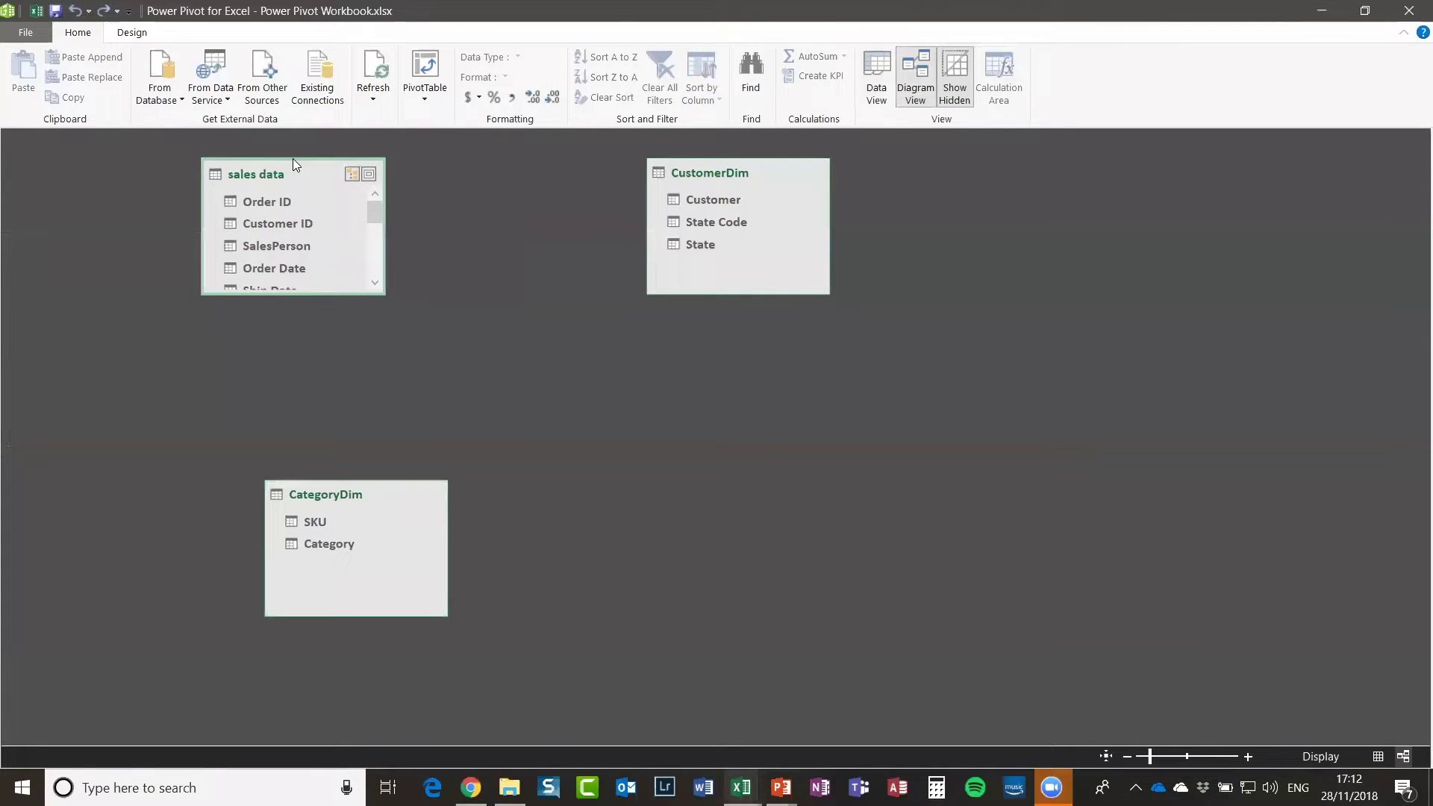
pyautogui.moveTo(392, 297); pyautogui.dragTo(659, 375)
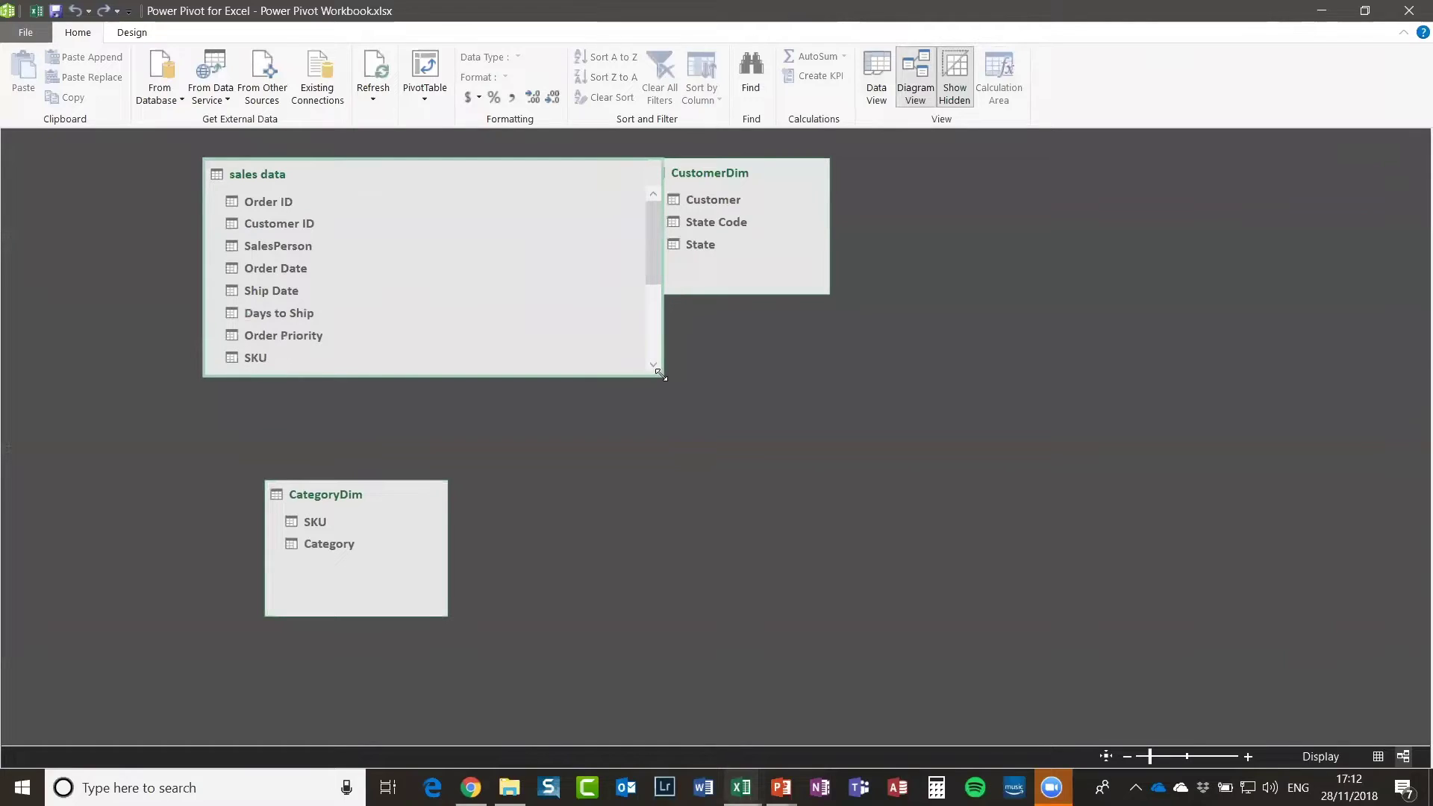
pyautogui.moveTo(765, 170); pyautogui.dragTo(848, 383)
pyautogui.moveTo(381, 494); pyautogui.dragTo(207, 437)
pyautogui.moveTo(278, 557); pyautogui.dragTo(326, 566)
pyautogui.moveTo(857, 377); pyautogui.dragTo(451, 431)
pyautogui.moveTo(521, 559); pyautogui.dragTo(542, 565)
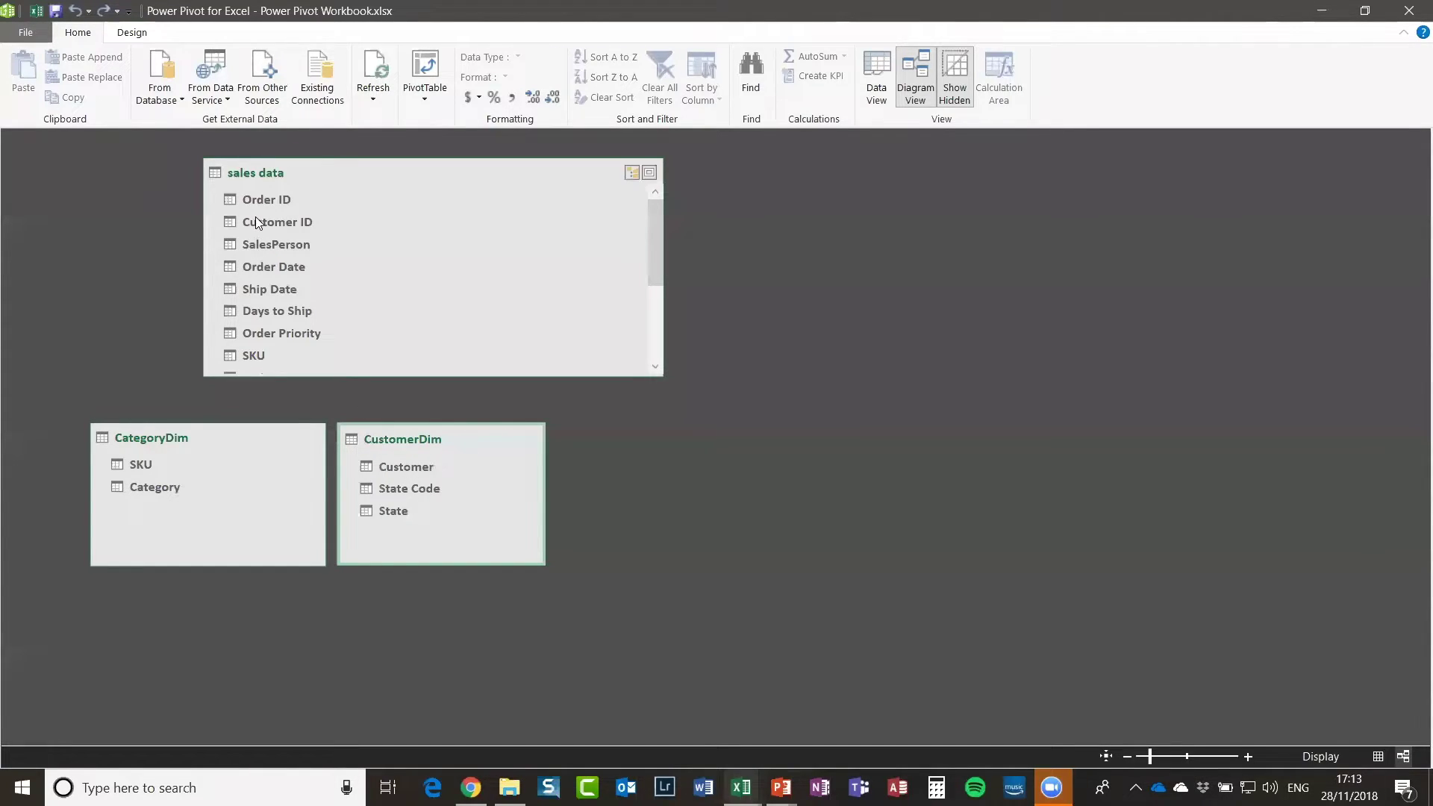
# Step: Create relationships from sales data's Customer ID to CustomerDim's Customer and from its SKU to CategoryDim's SKU
pyautogui.moveTo(255, 219)
pyautogui.mouseDown()
pyautogui.moveTo(381, 459)
pyautogui.moveTo(422, 468)
pyautogui.mouseUp()
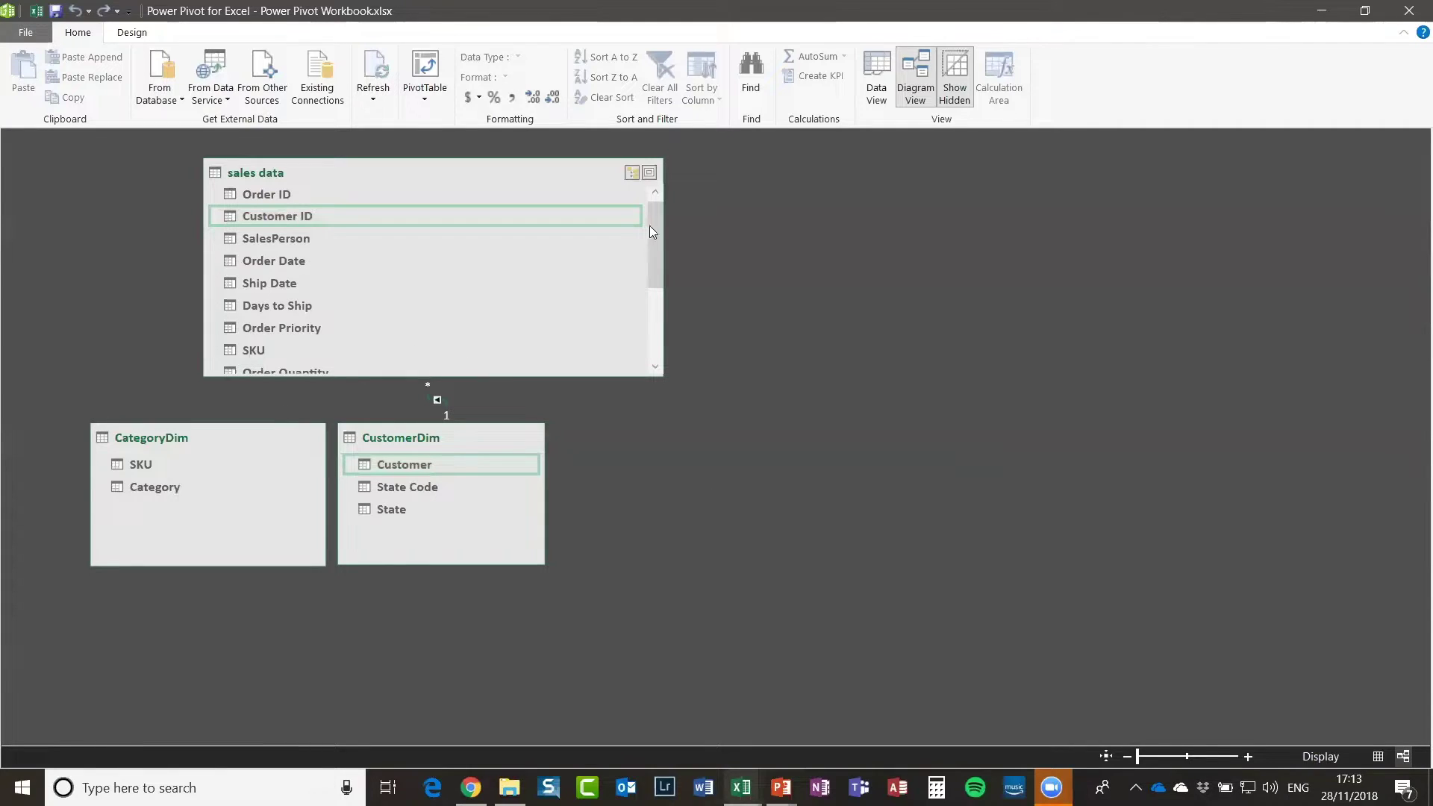
pyautogui.scroll(-3, 659, 220)
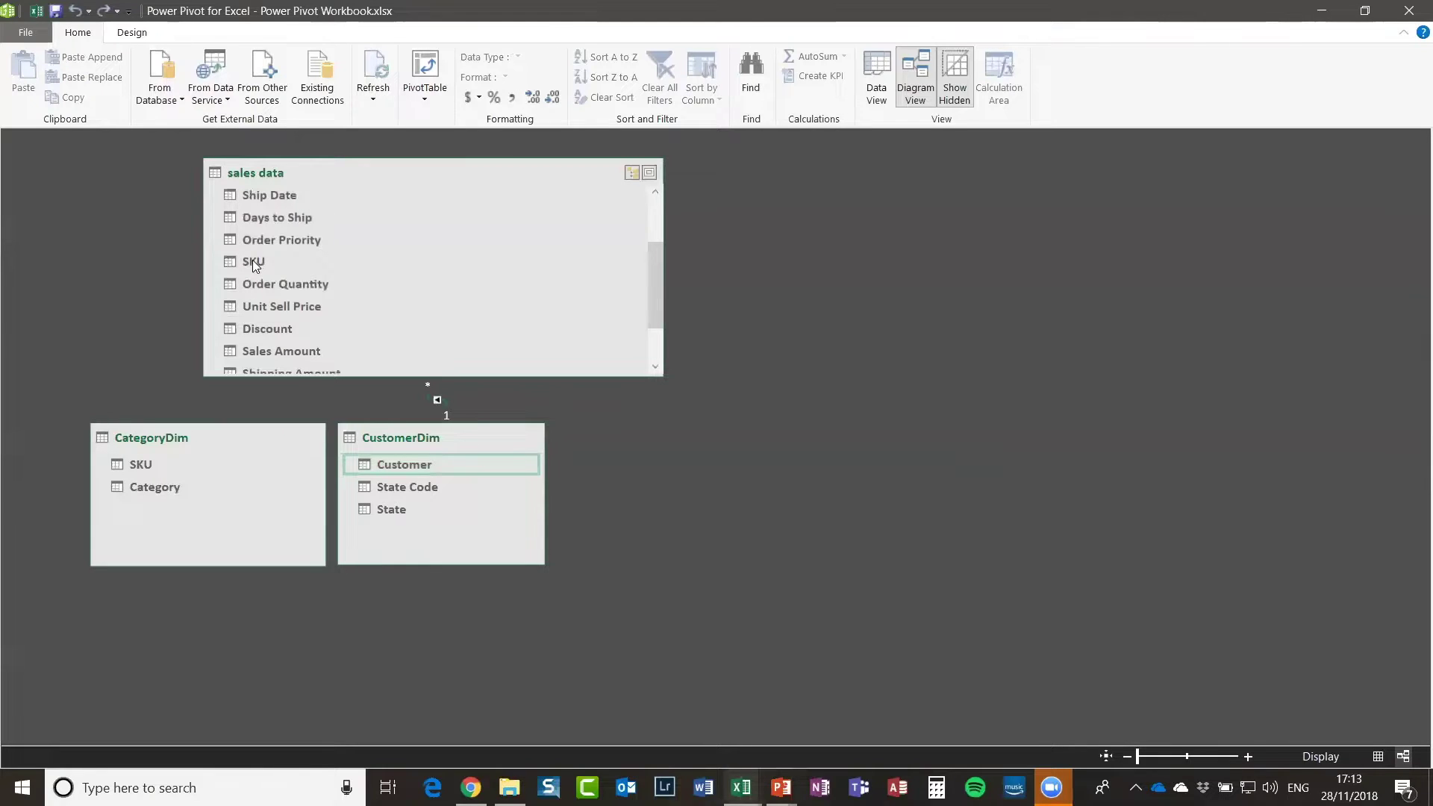
pyautogui.moveTo(252, 260); pyautogui.dragTo(138, 464)
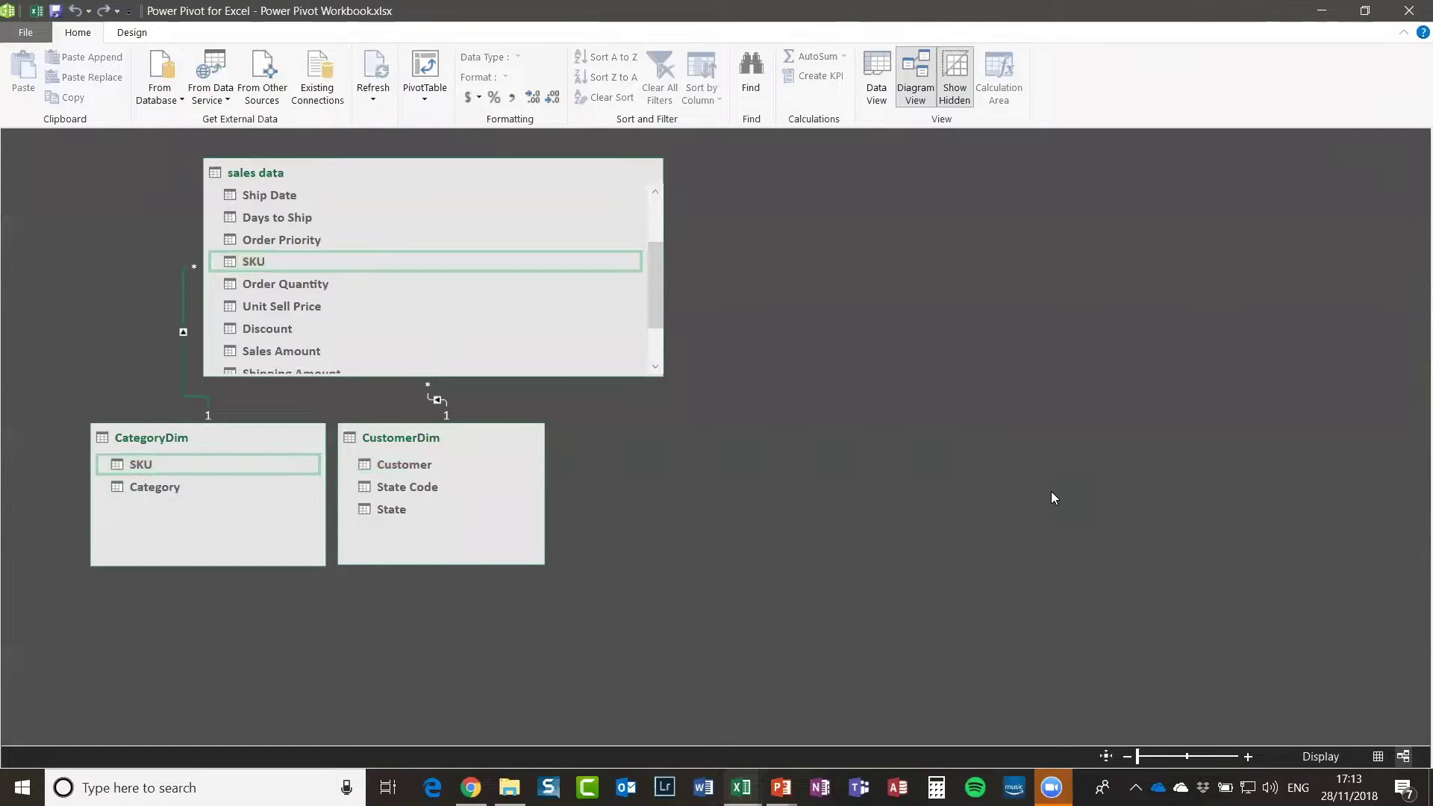
# Step: Return to the workbook and add the Ship Mode and Sort Order table from the Dimension Data sheet to the Data Model
pyautogui.click(872, 76)
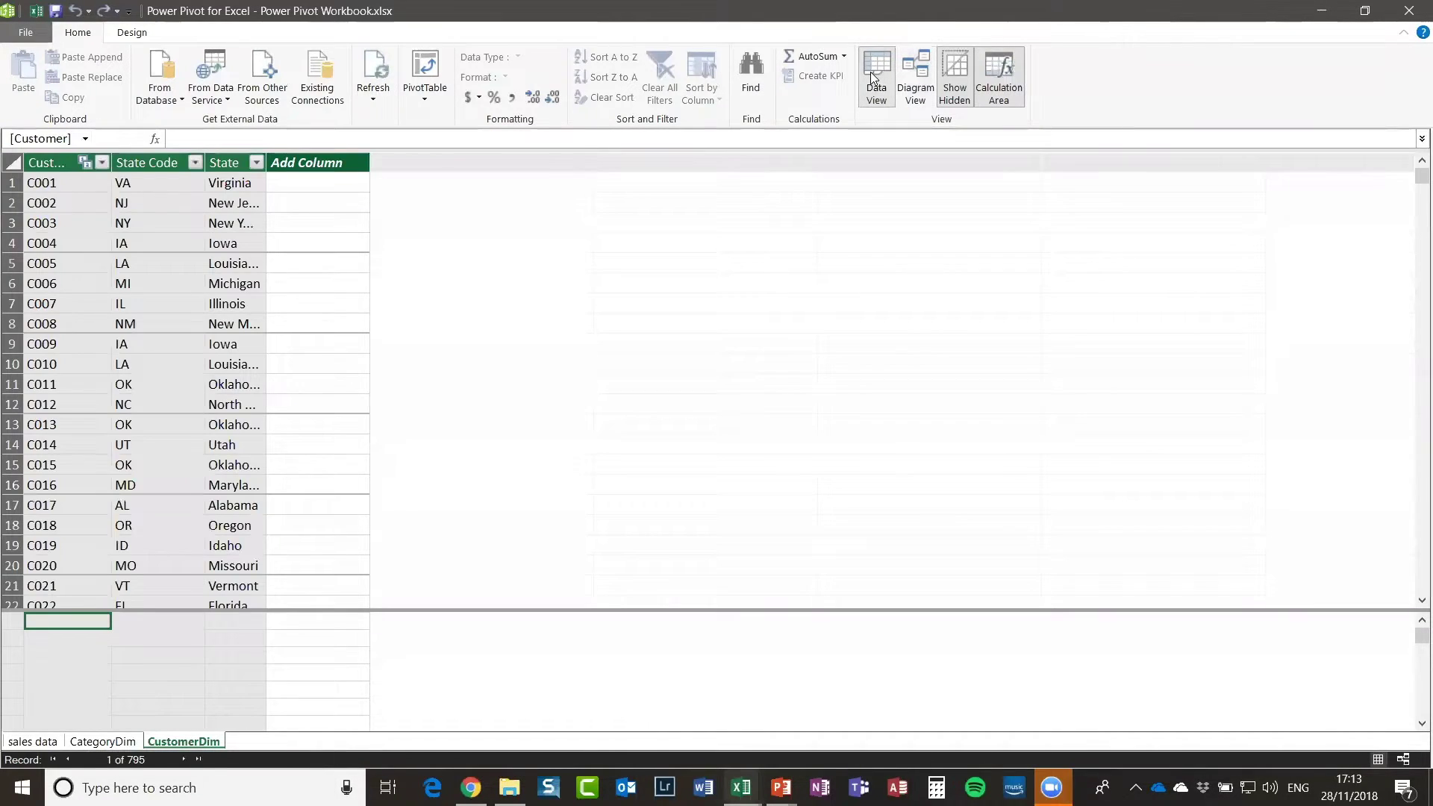
pyautogui.click(1320, 16)
pyautogui.click(604, 277)
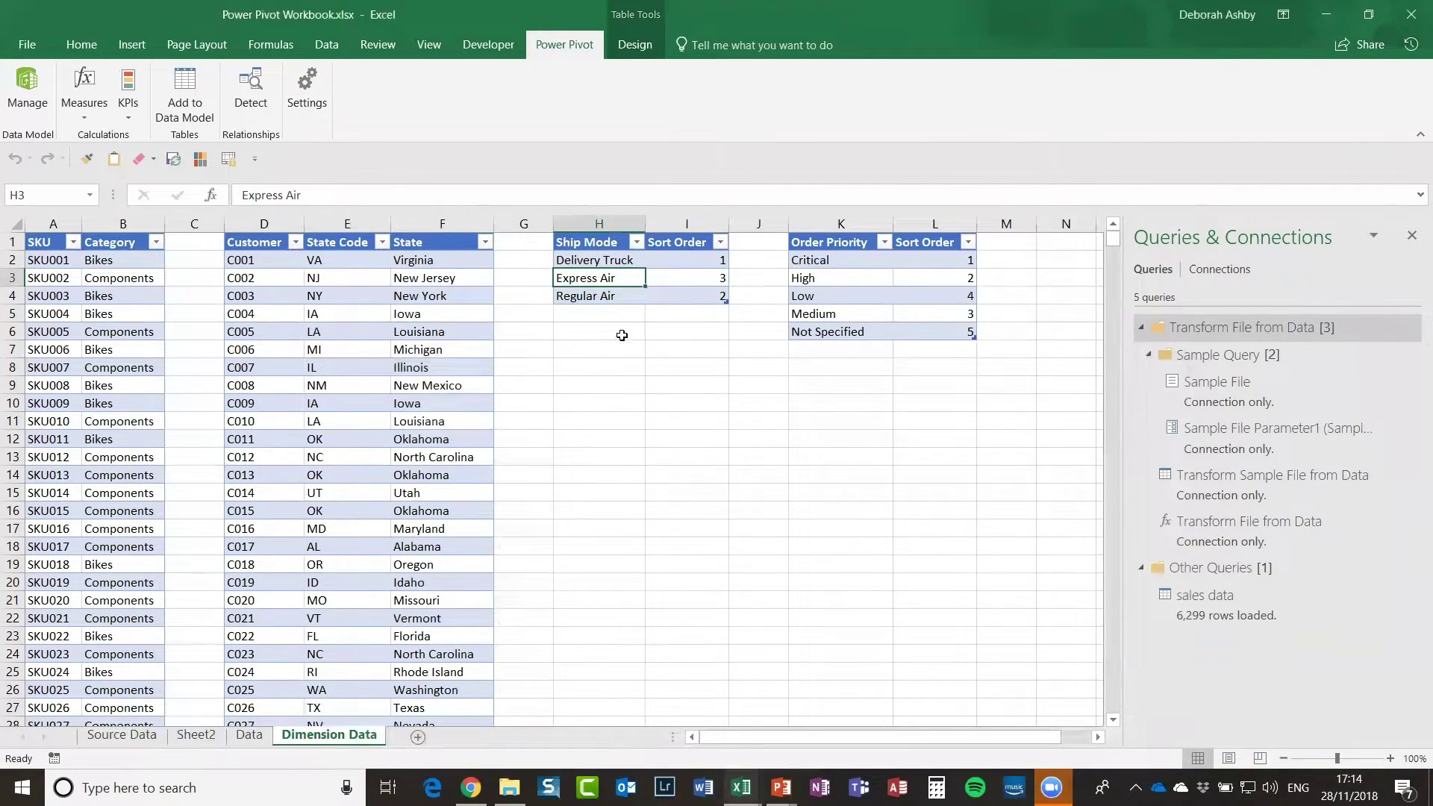
pyautogui.click(193, 94)
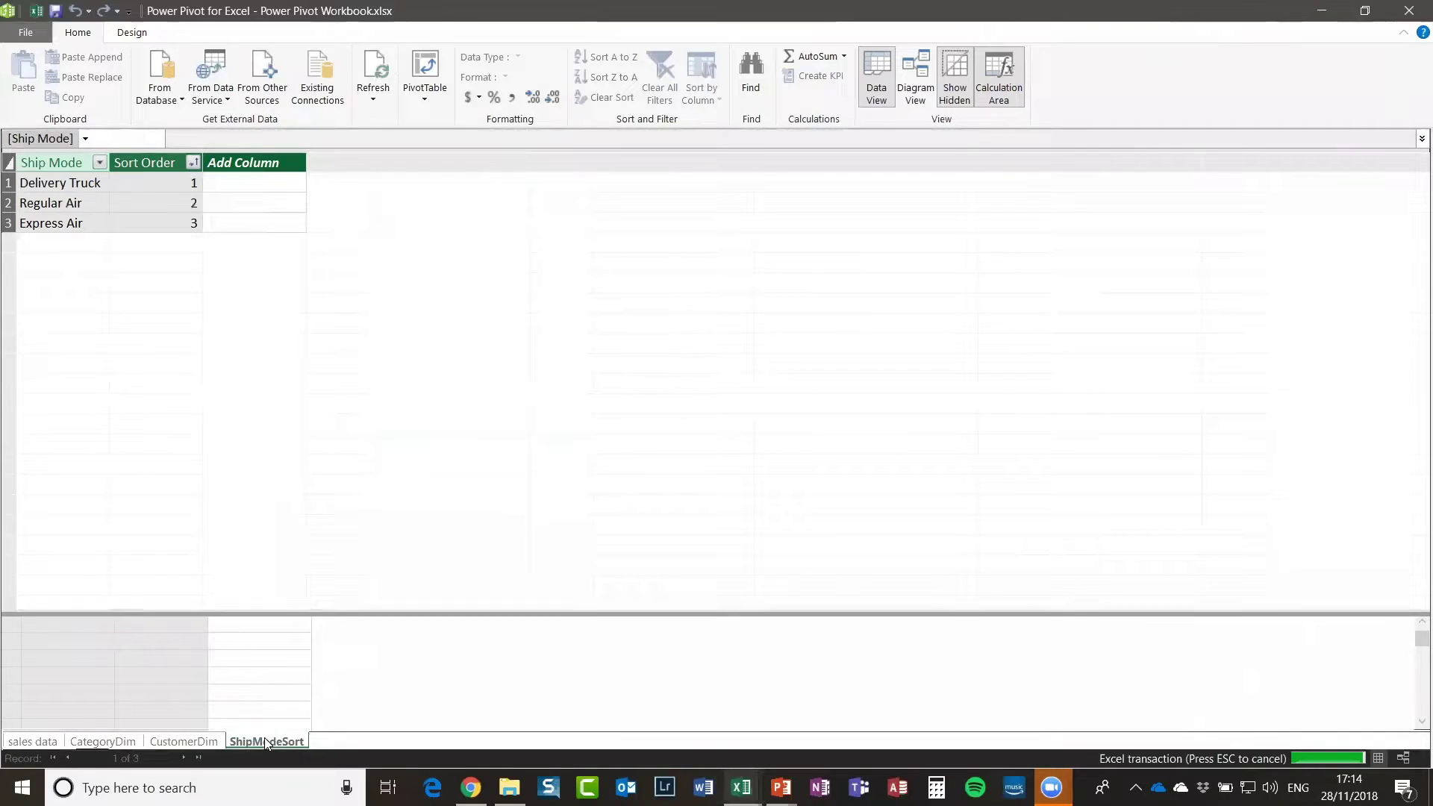
# Step: Add the Order Priority and Sort Order table from the Dimension Data sheet to the Data Model
pyautogui.click(1317, 10)
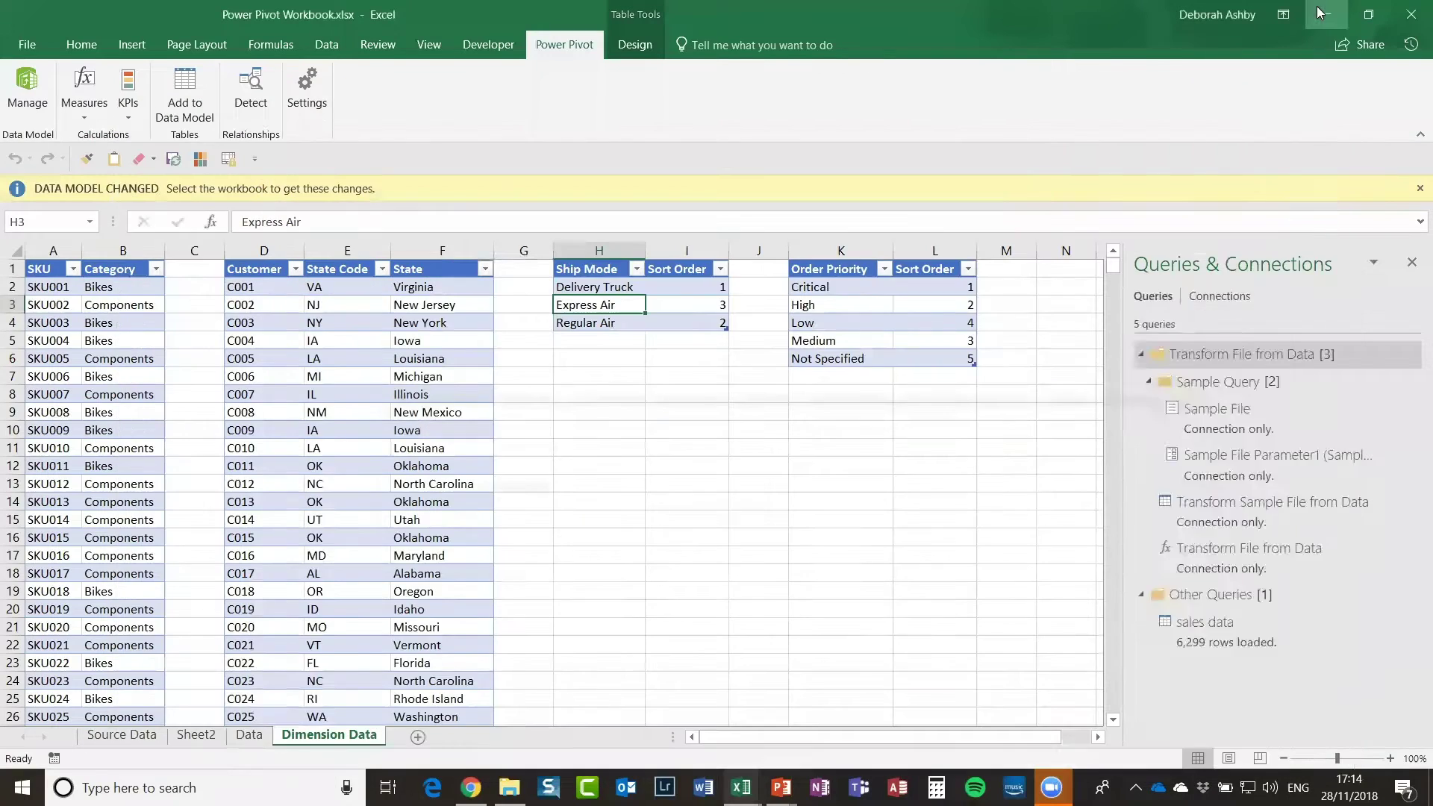
pyautogui.click(853, 296)
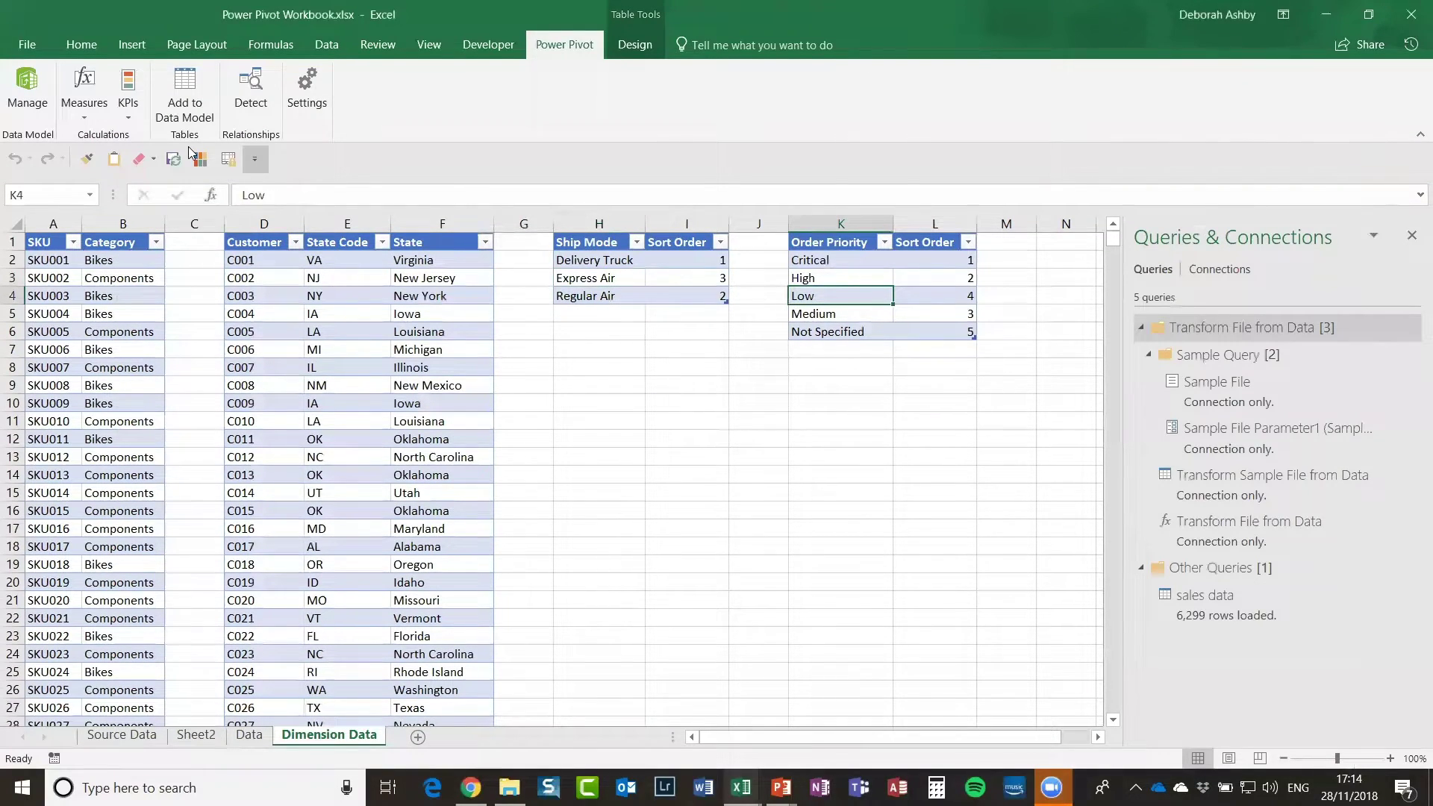
pyautogui.click(185, 95)
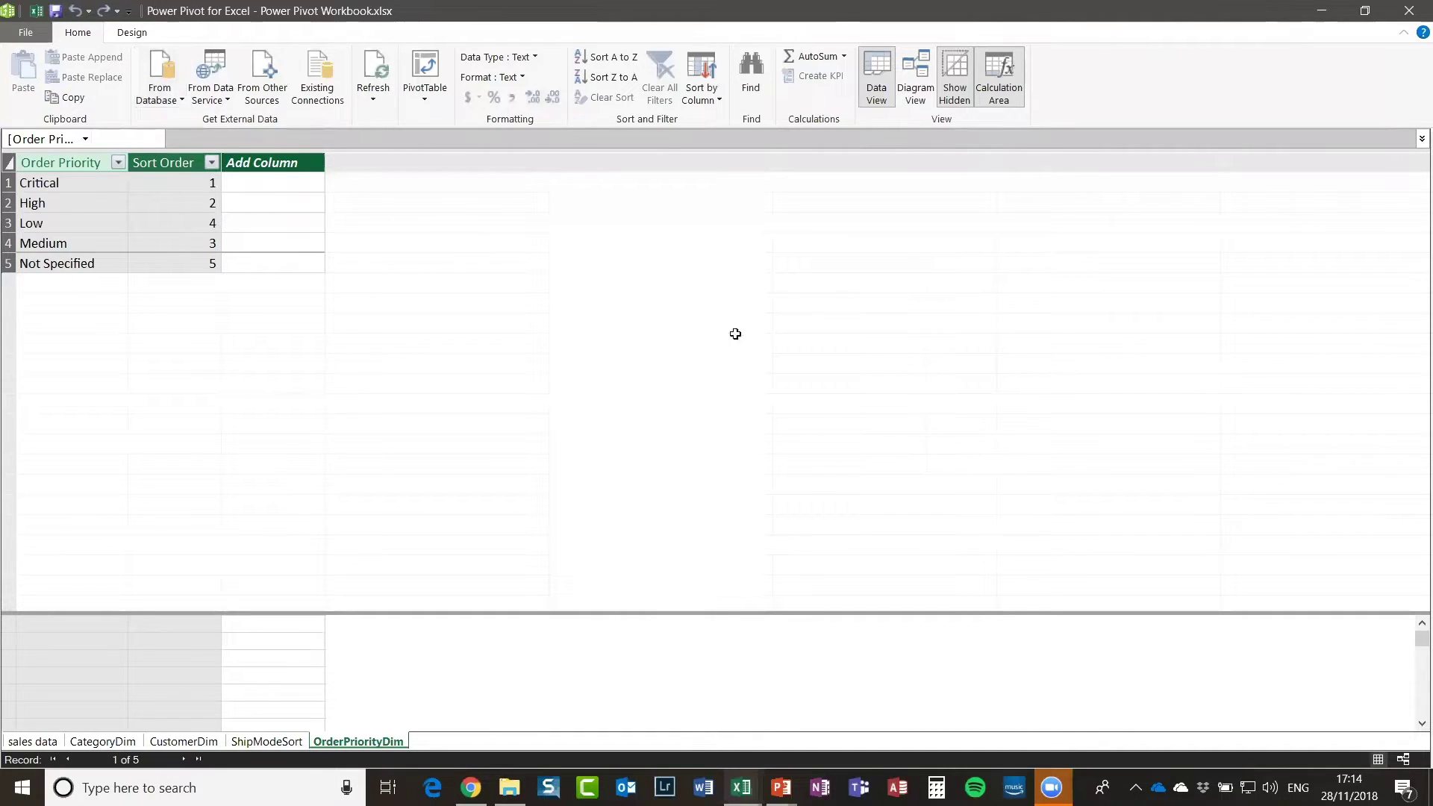
# Step: In the model diagram, line up ShipModeSort and OrderPriorityDim beside CustomerDim and relate sales data's Order Priority to OrderPriorityDim's Order Priority
pyautogui.click(1323, 16)
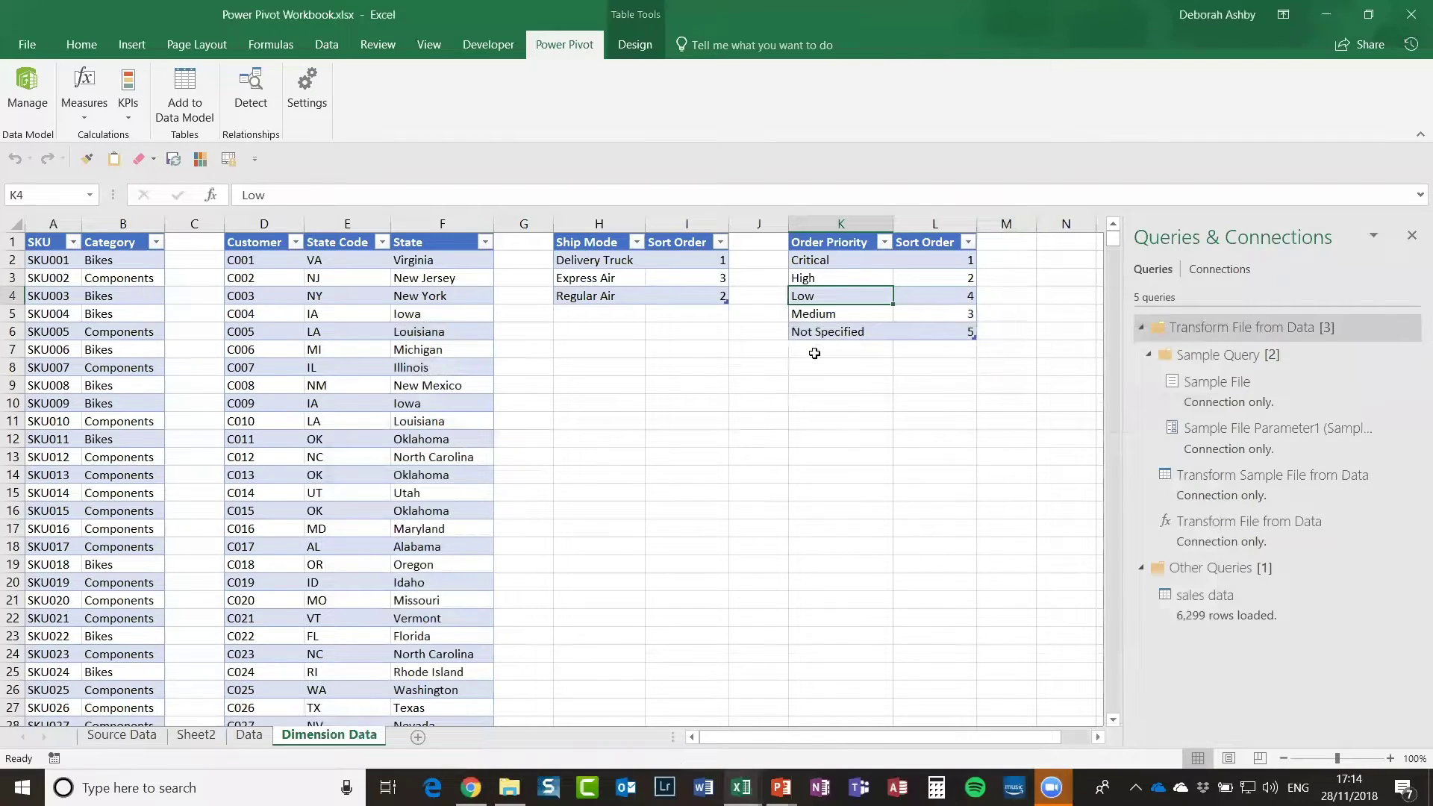
pyautogui.moveTo(741, 787)
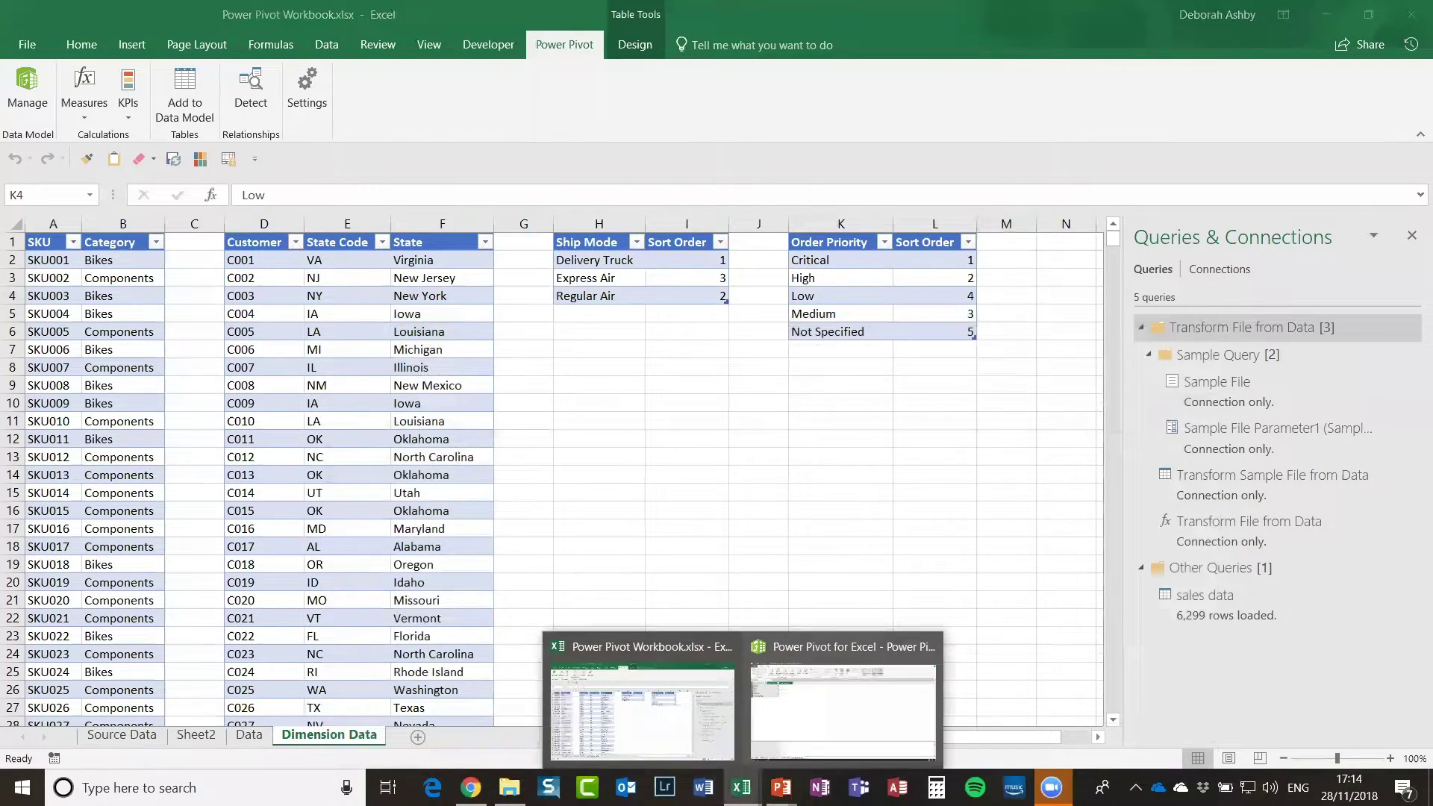
pyautogui.click(822, 681)
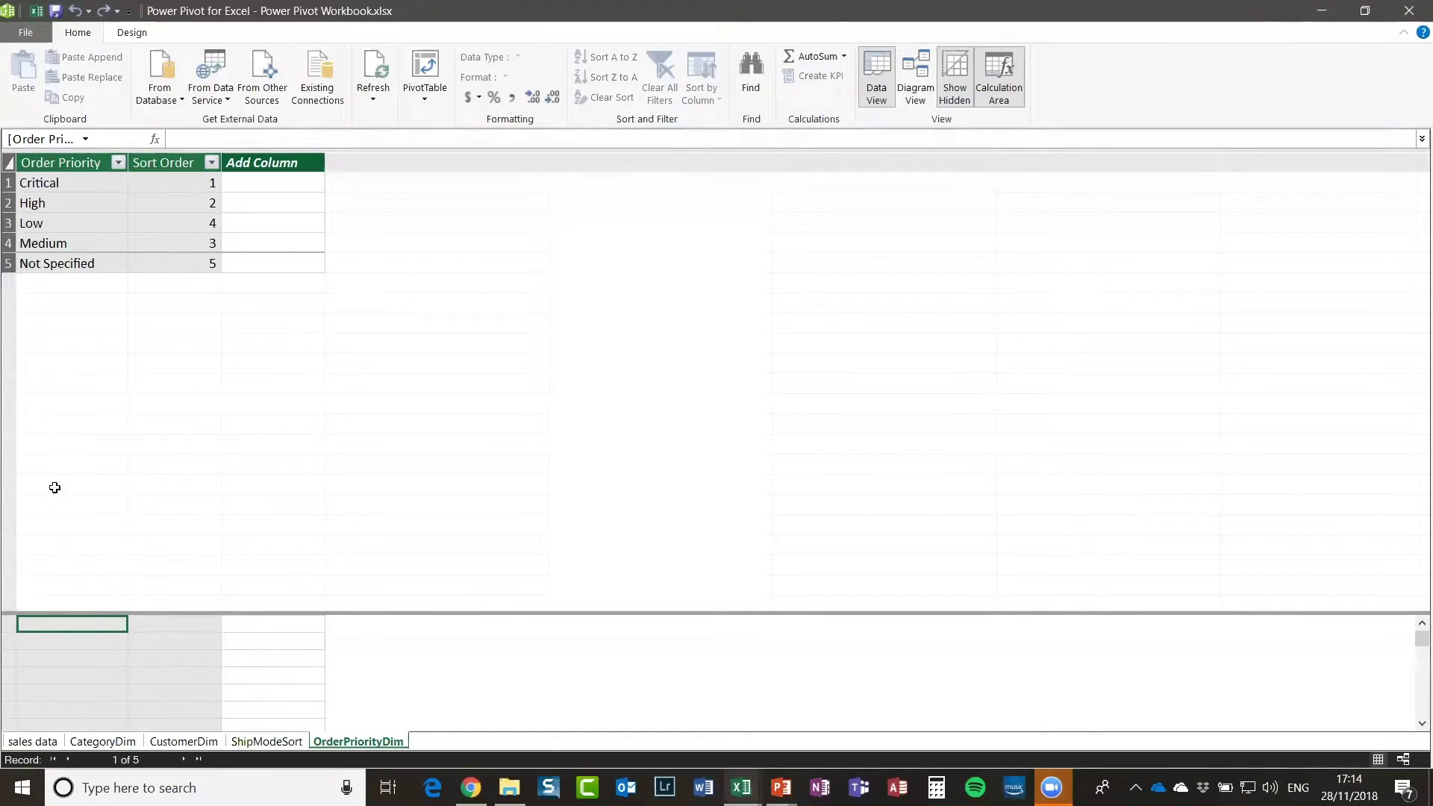
pyautogui.click(919, 70)
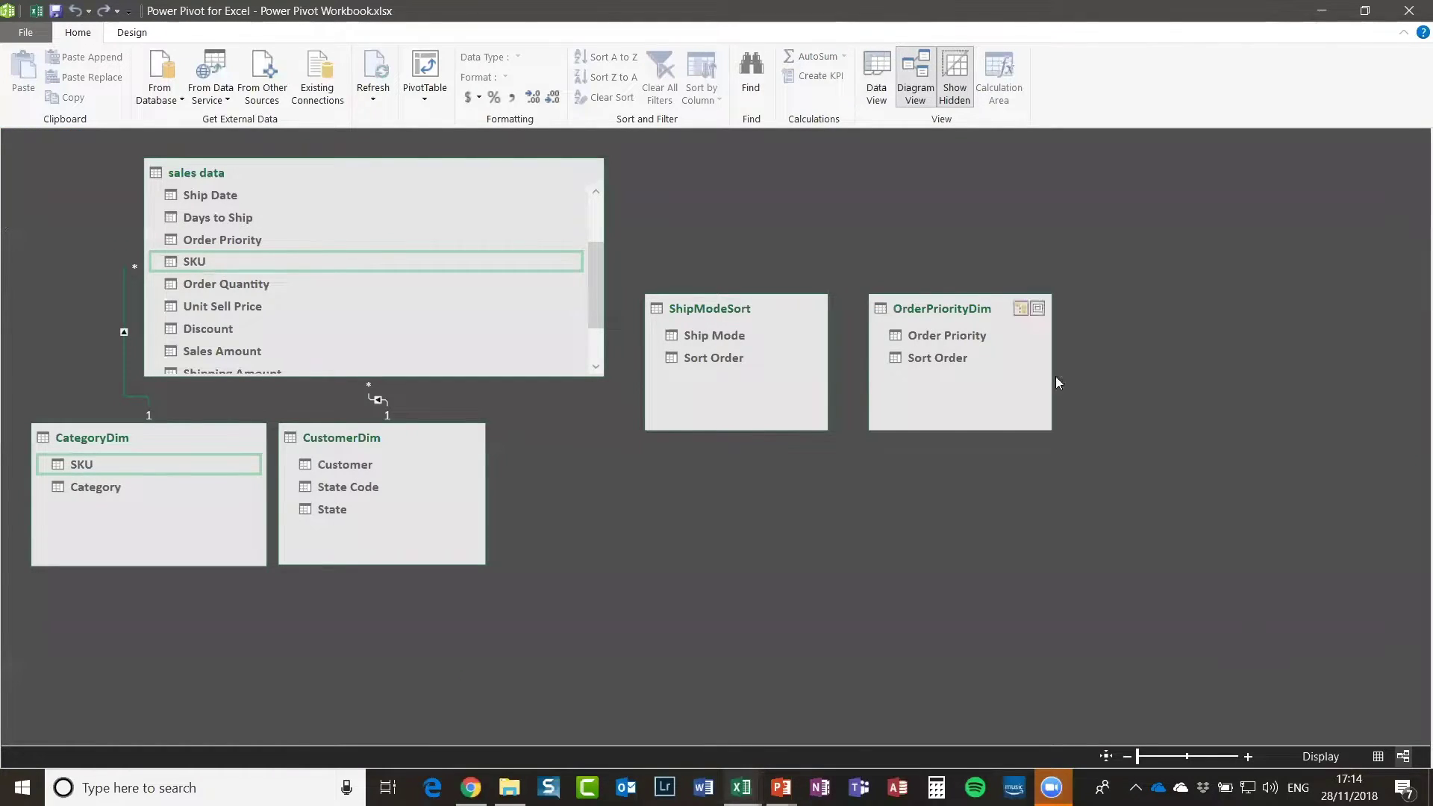
pyautogui.moveTo(738, 306); pyautogui.dragTo(602, 434)
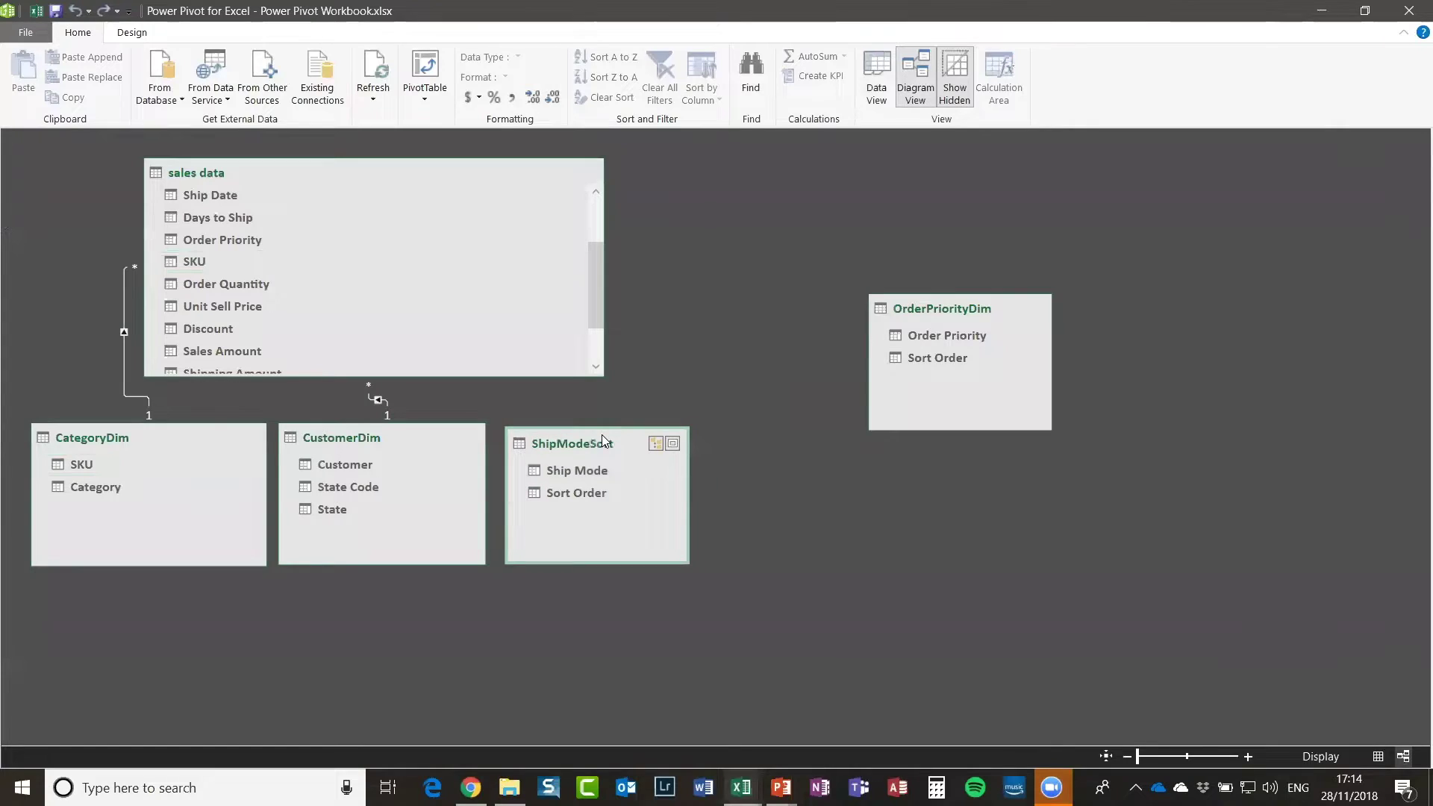
pyautogui.moveTo(950, 307); pyautogui.dragTo(812, 440)
pyautogui.moveTo(227, 239); pyautogui.dragTo(825, 469)
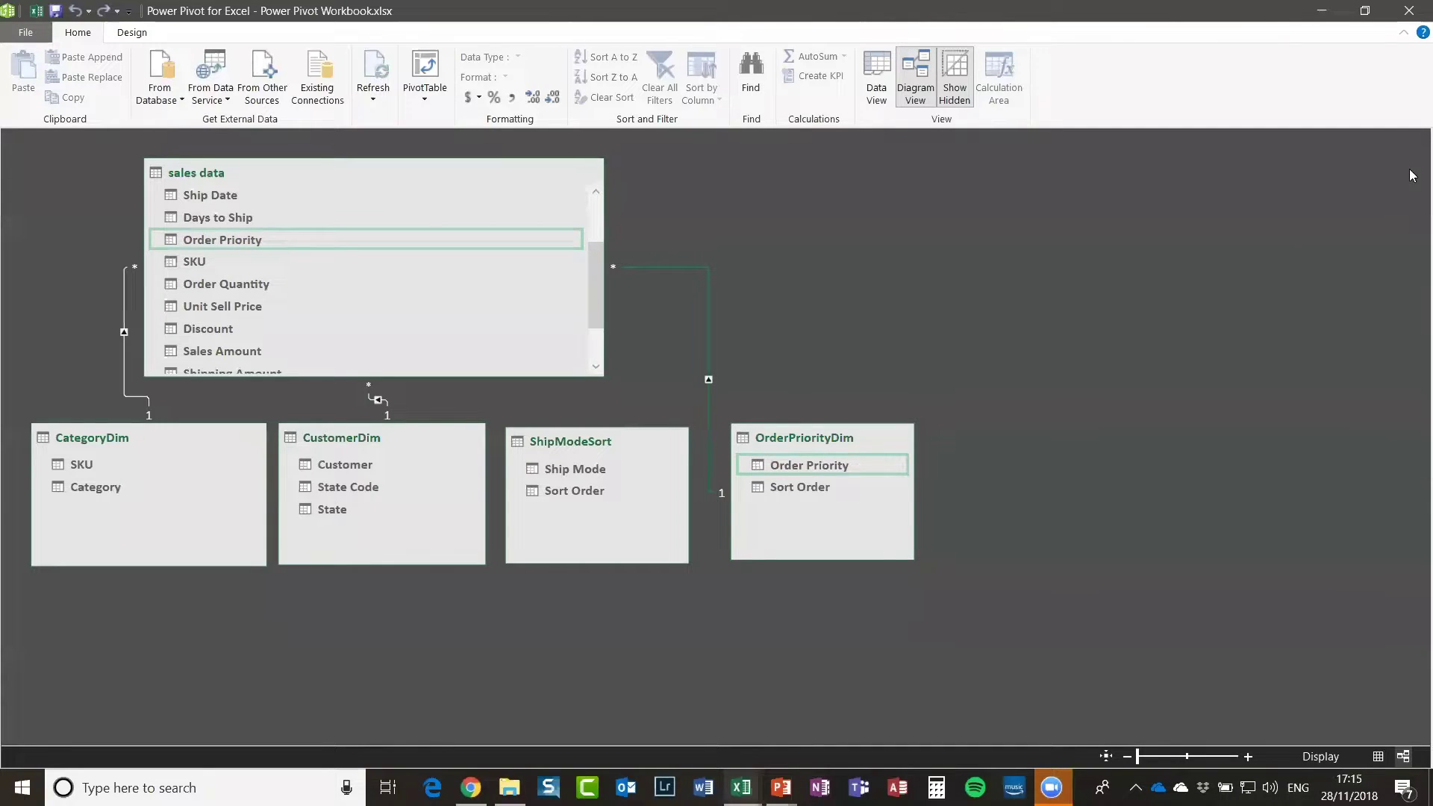
# Step: Switch the model back to its data view, return to the workbook and add a blank worksheet after the Data sheet
pyautogui.click(877, 105)
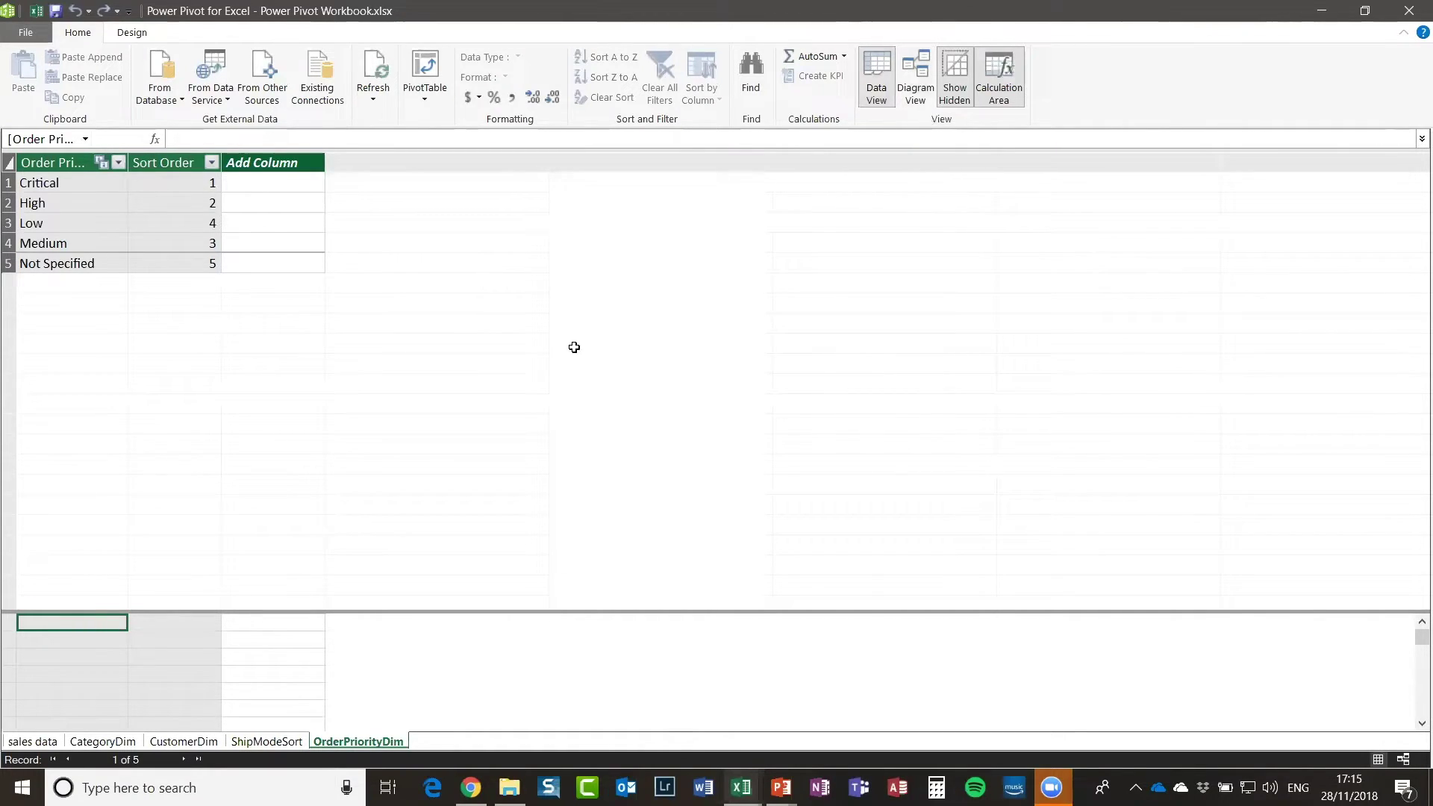
pyautogui.click(278, 742)
pyautogui.click(212, 743)
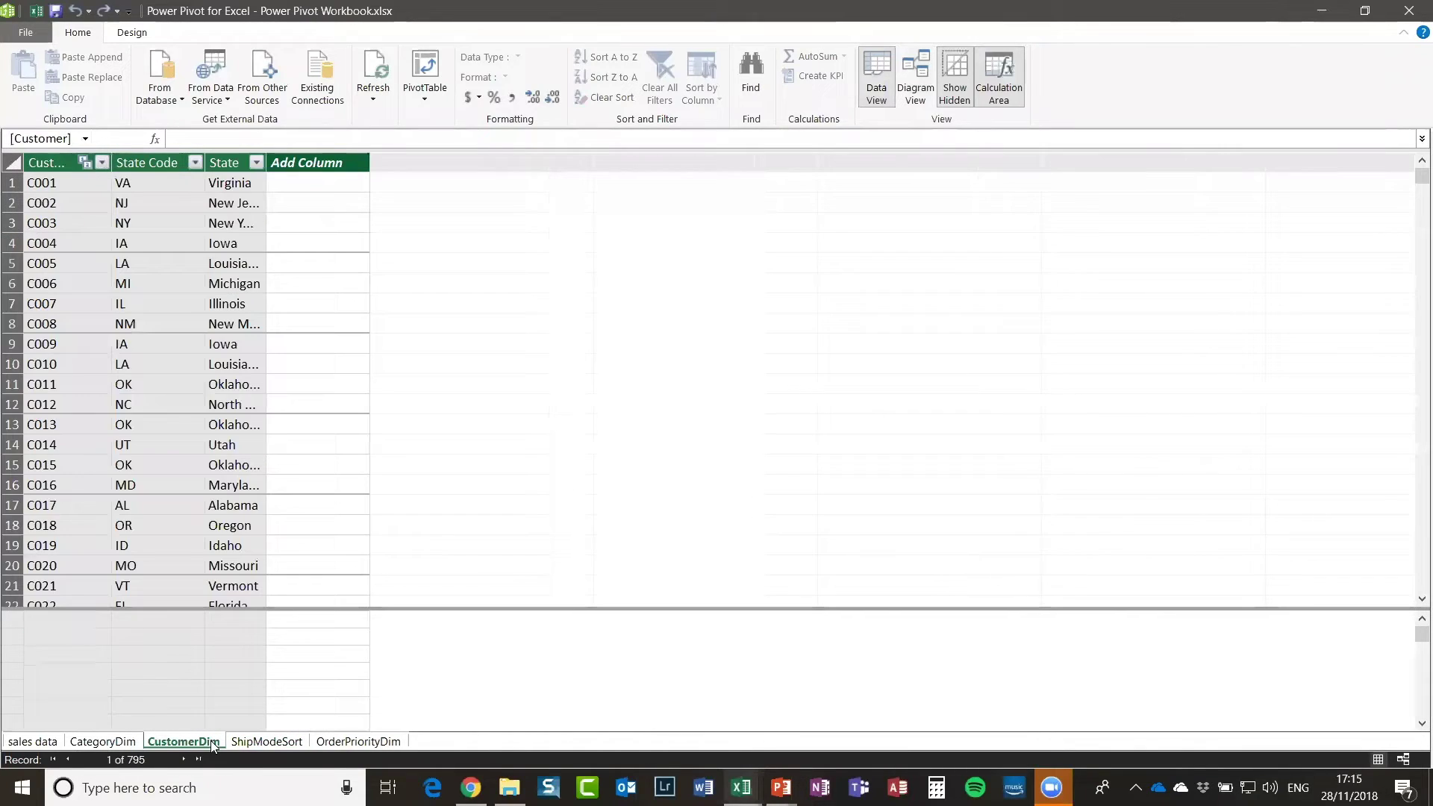
pyautogui.click(1321, 12)
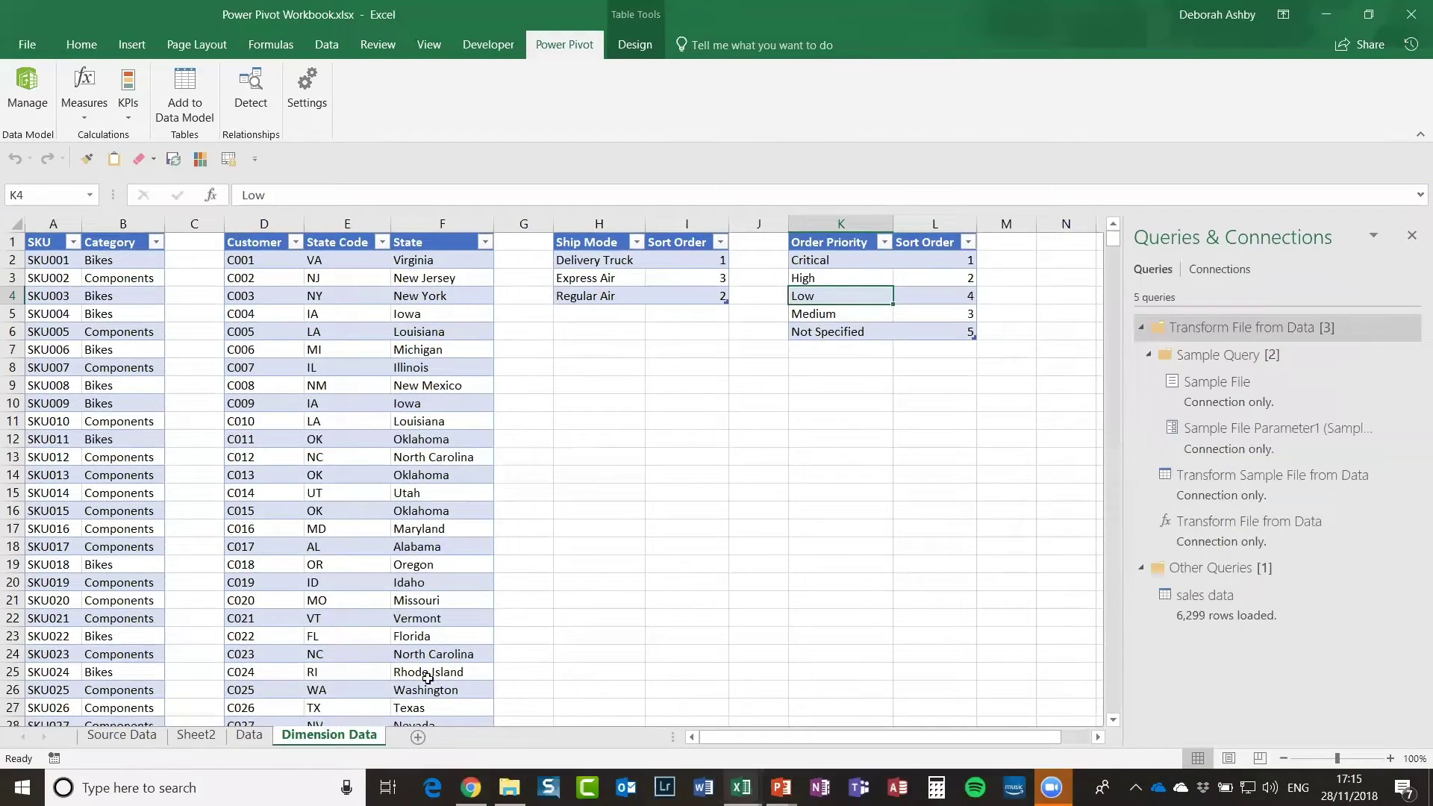
pyautogui.click(224, 736)
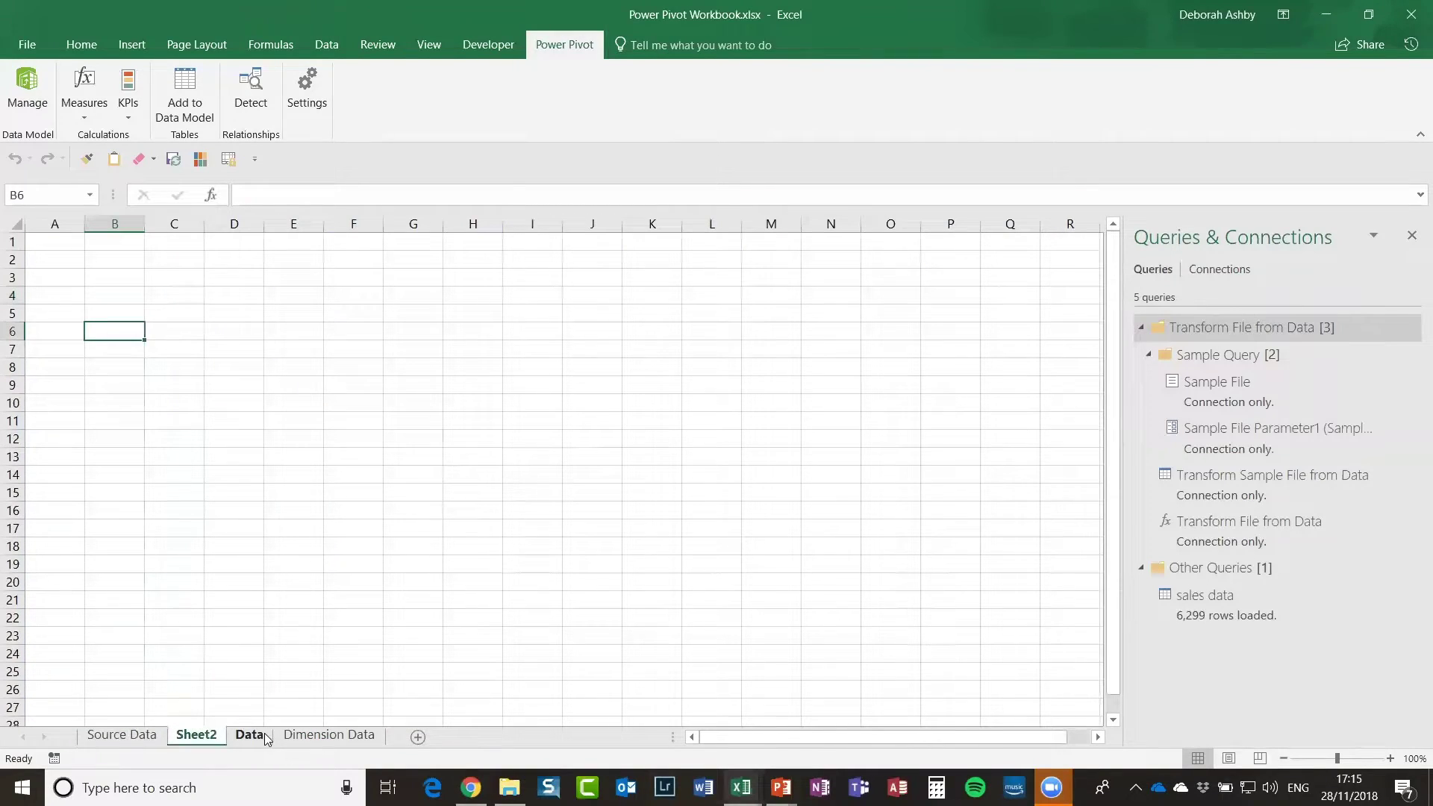
pyautogui.click(263, 738)
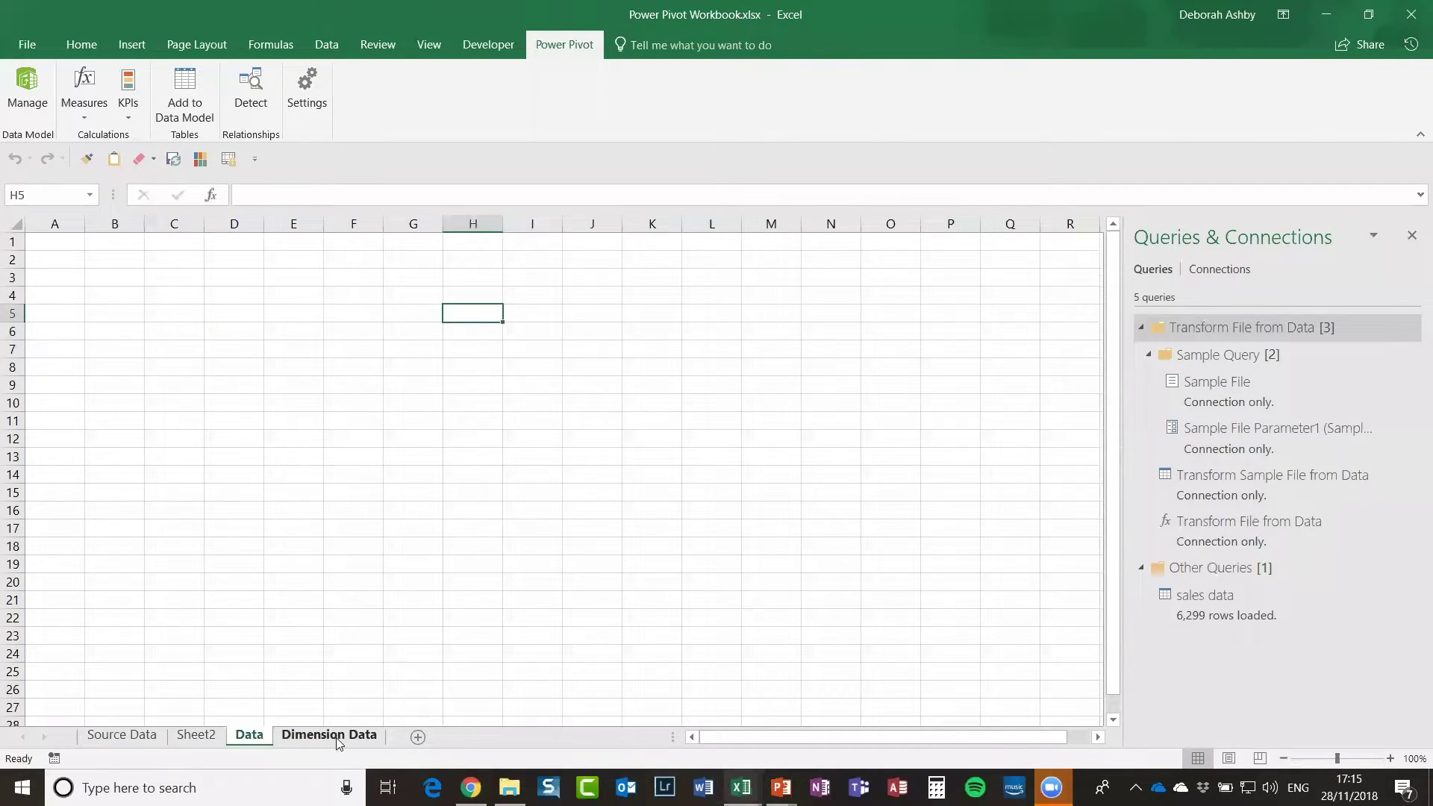
pyautogui.click(418, 737)
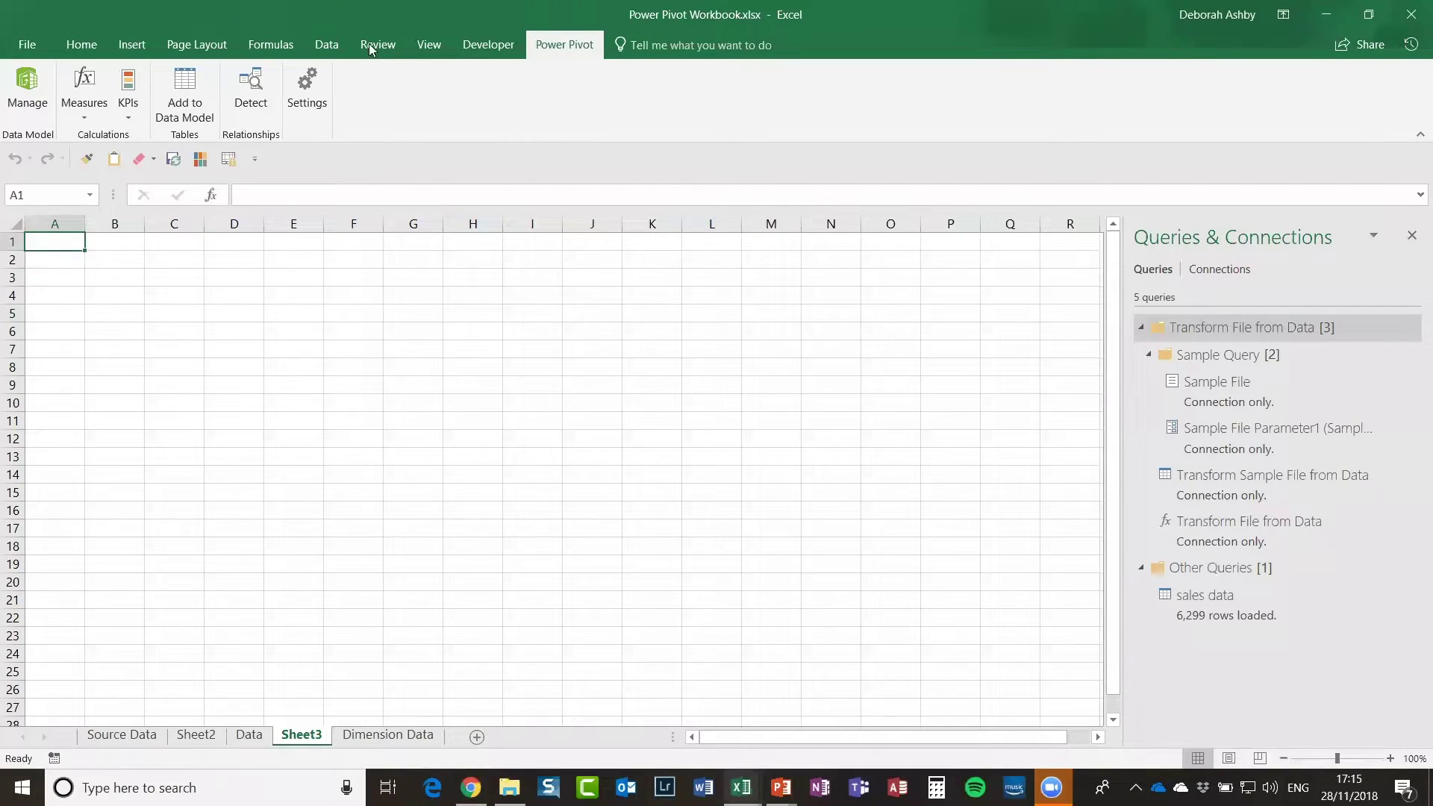
pyautogui.click(134, 47)
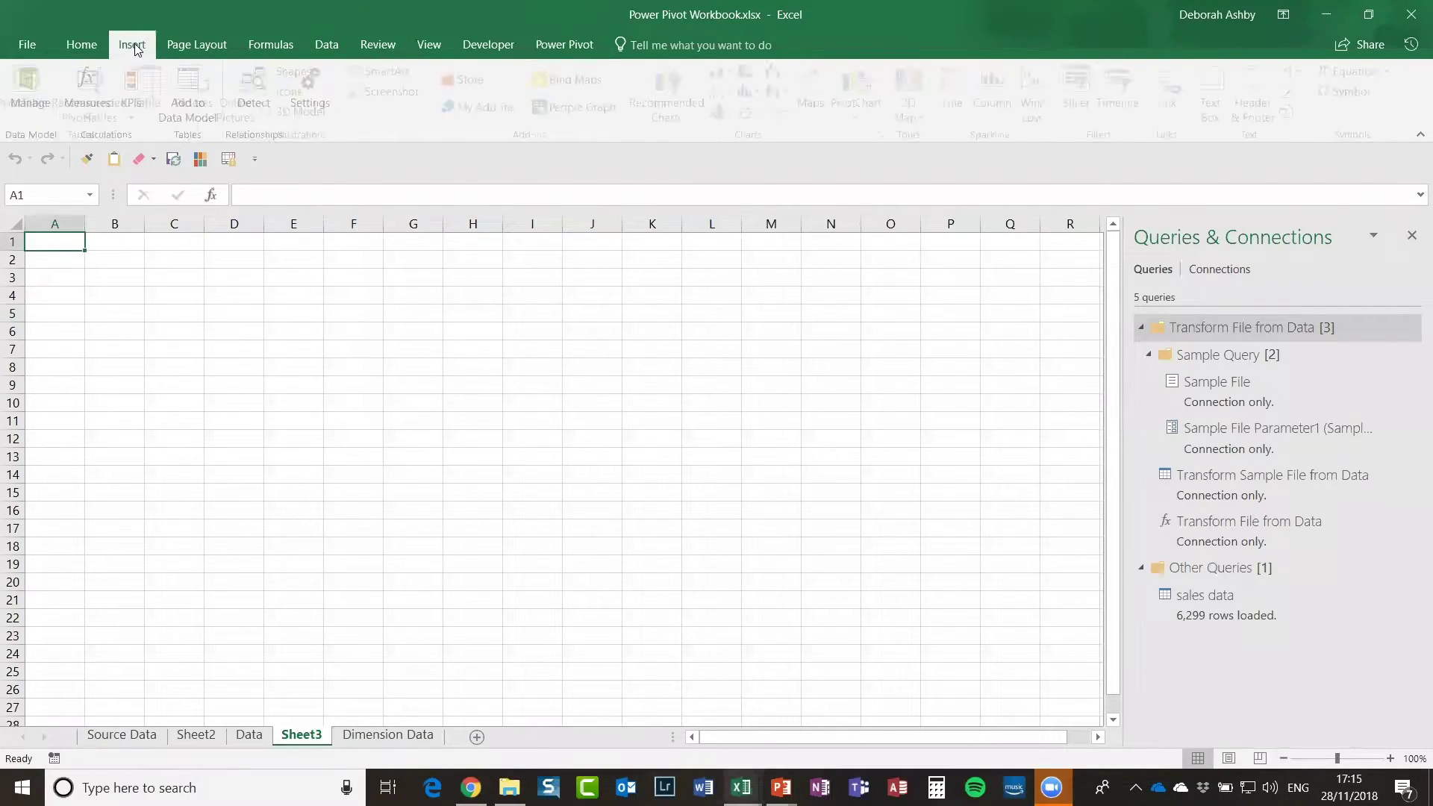
pyautogui.click(31, 110)
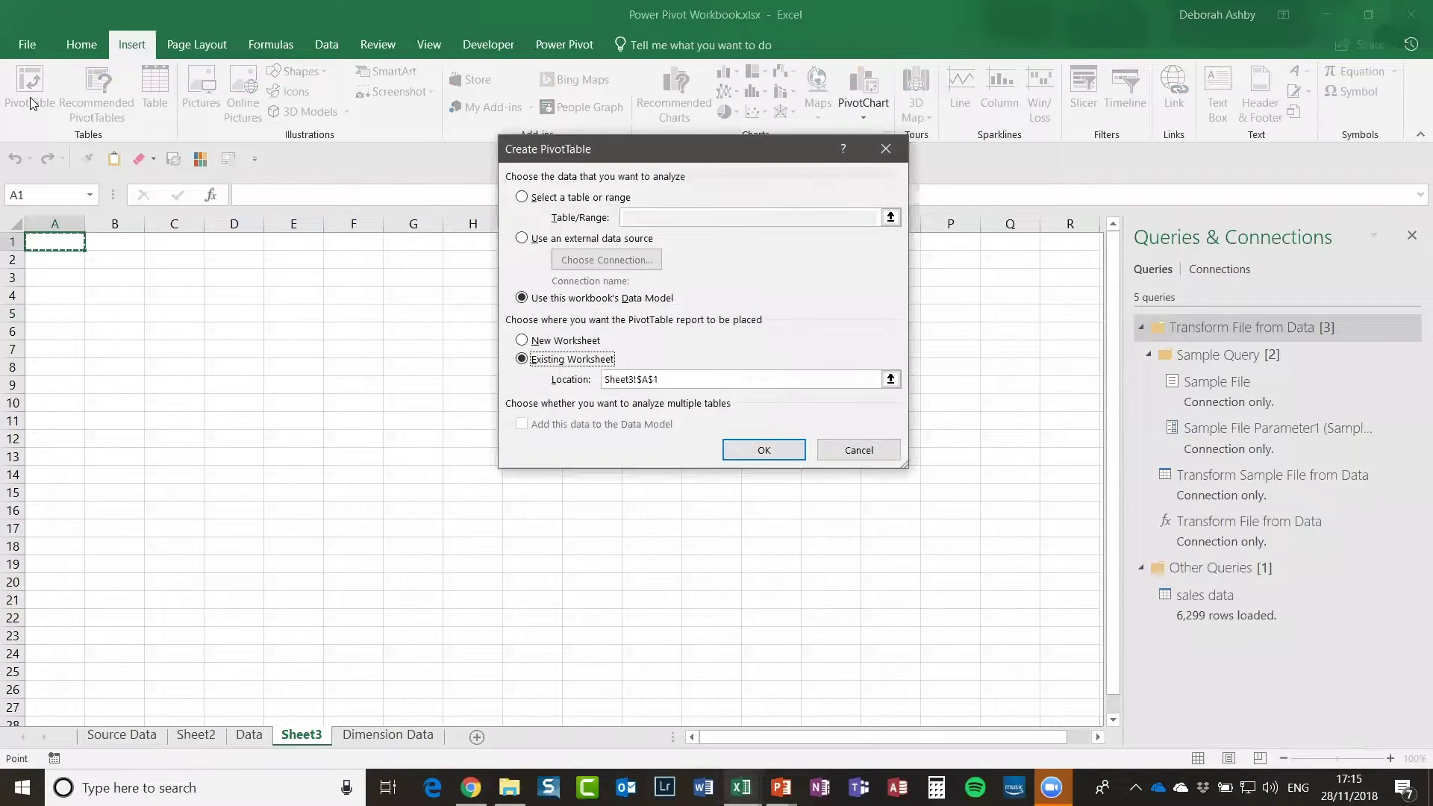
pyautogui.click(850, 457)
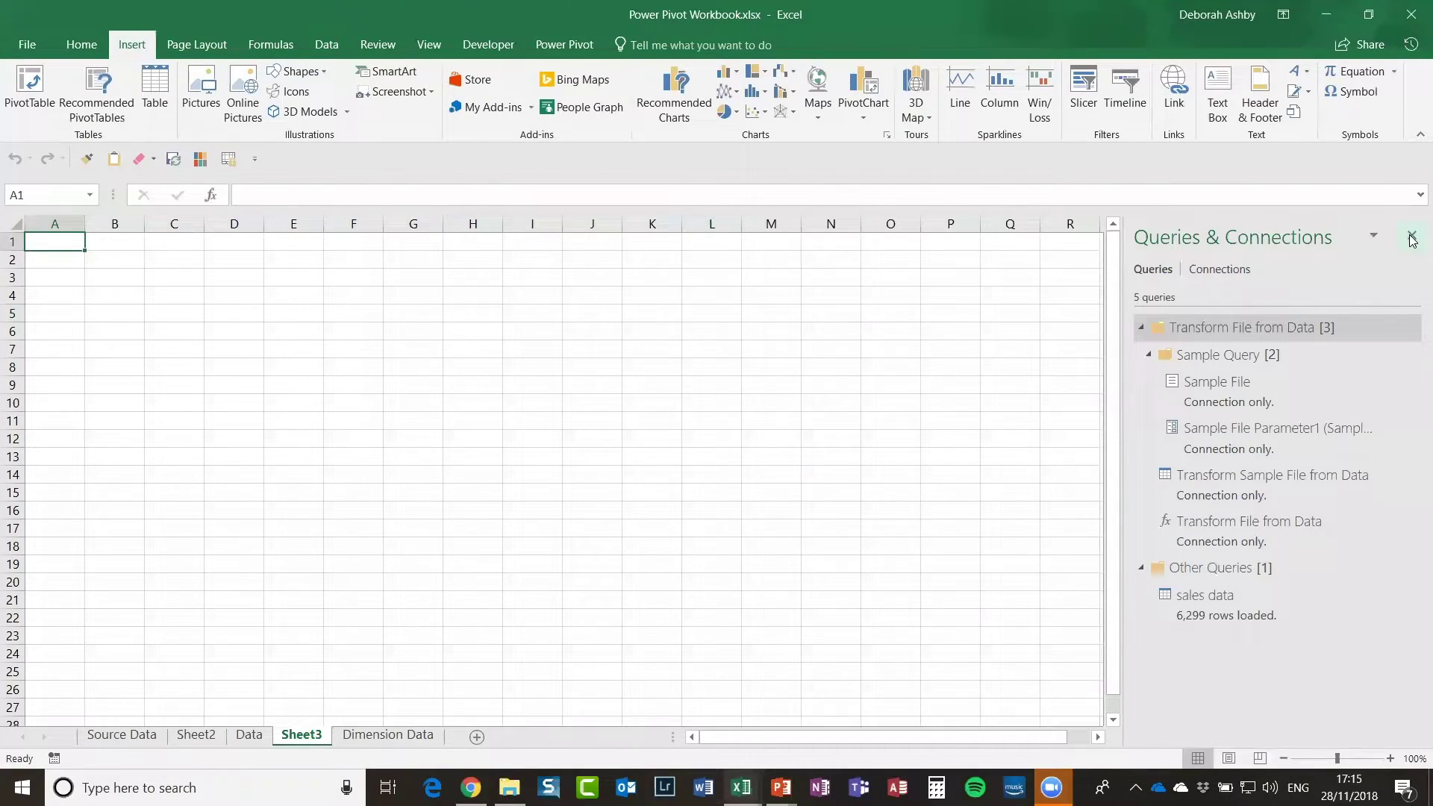
# Step: Close the Queries & Connections pane and insert a PivotTable based on the workbook's Data Model on a new worksheet
pyautogui.click(1411, 235)
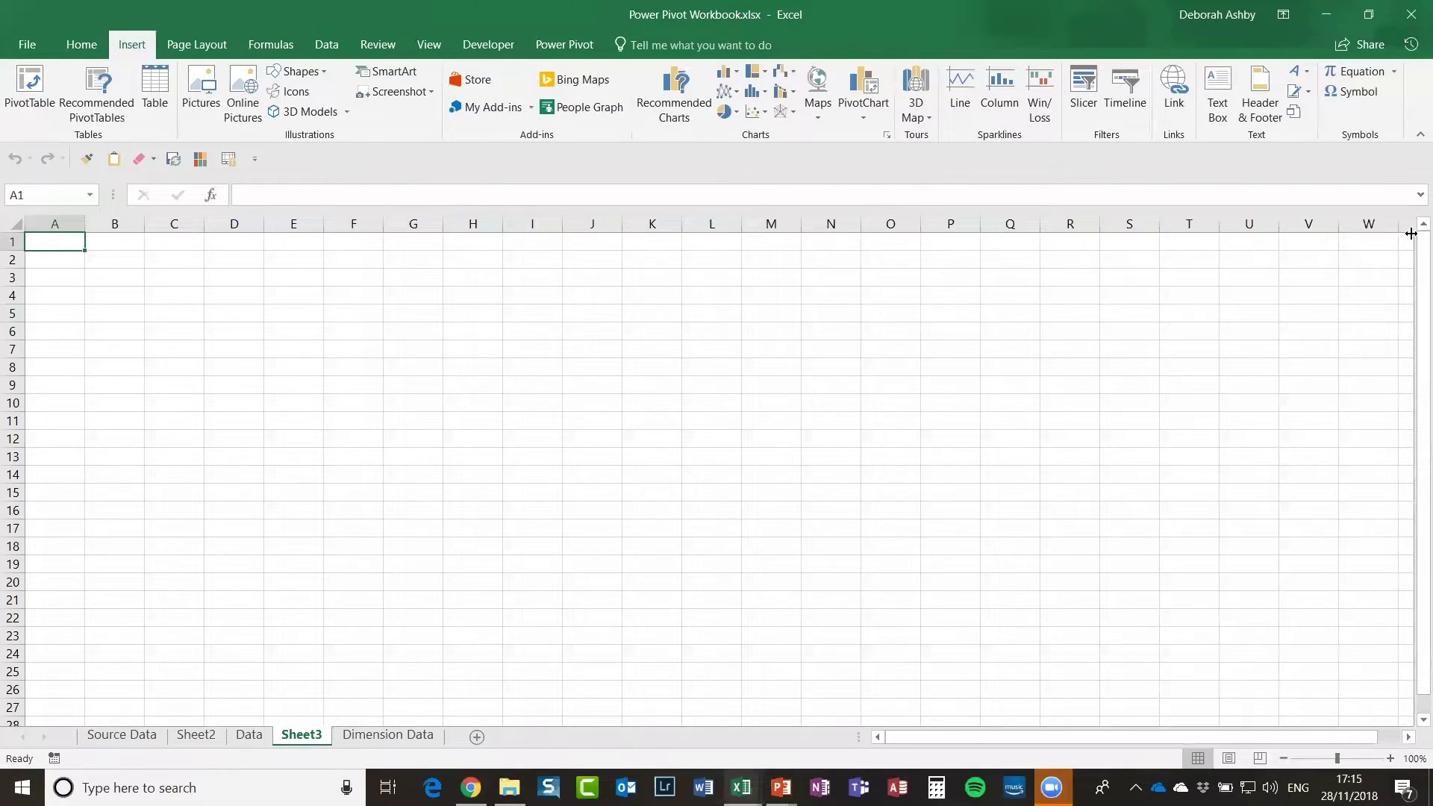
pyautogui.click(360, 440)
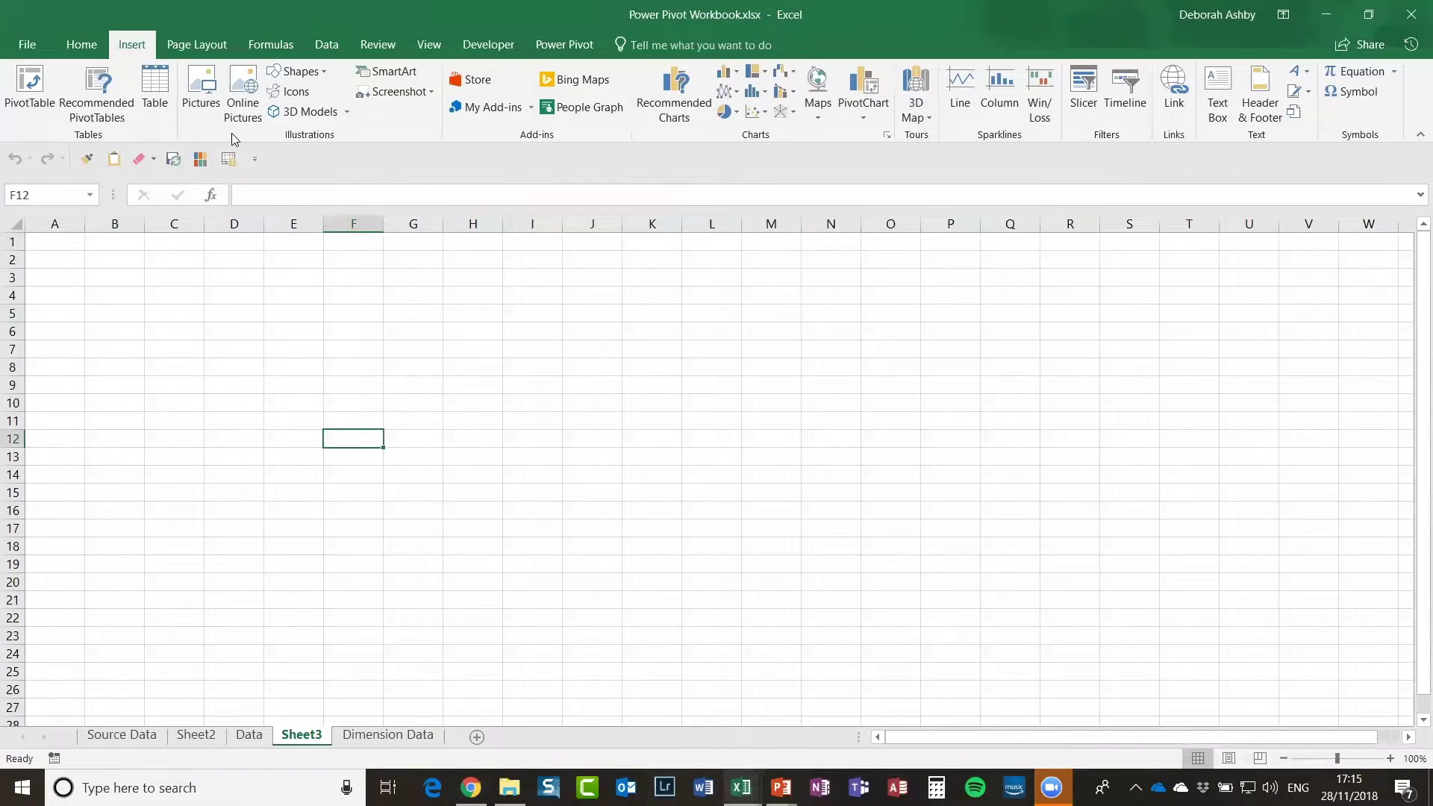
pyautogui.click(38, 95)
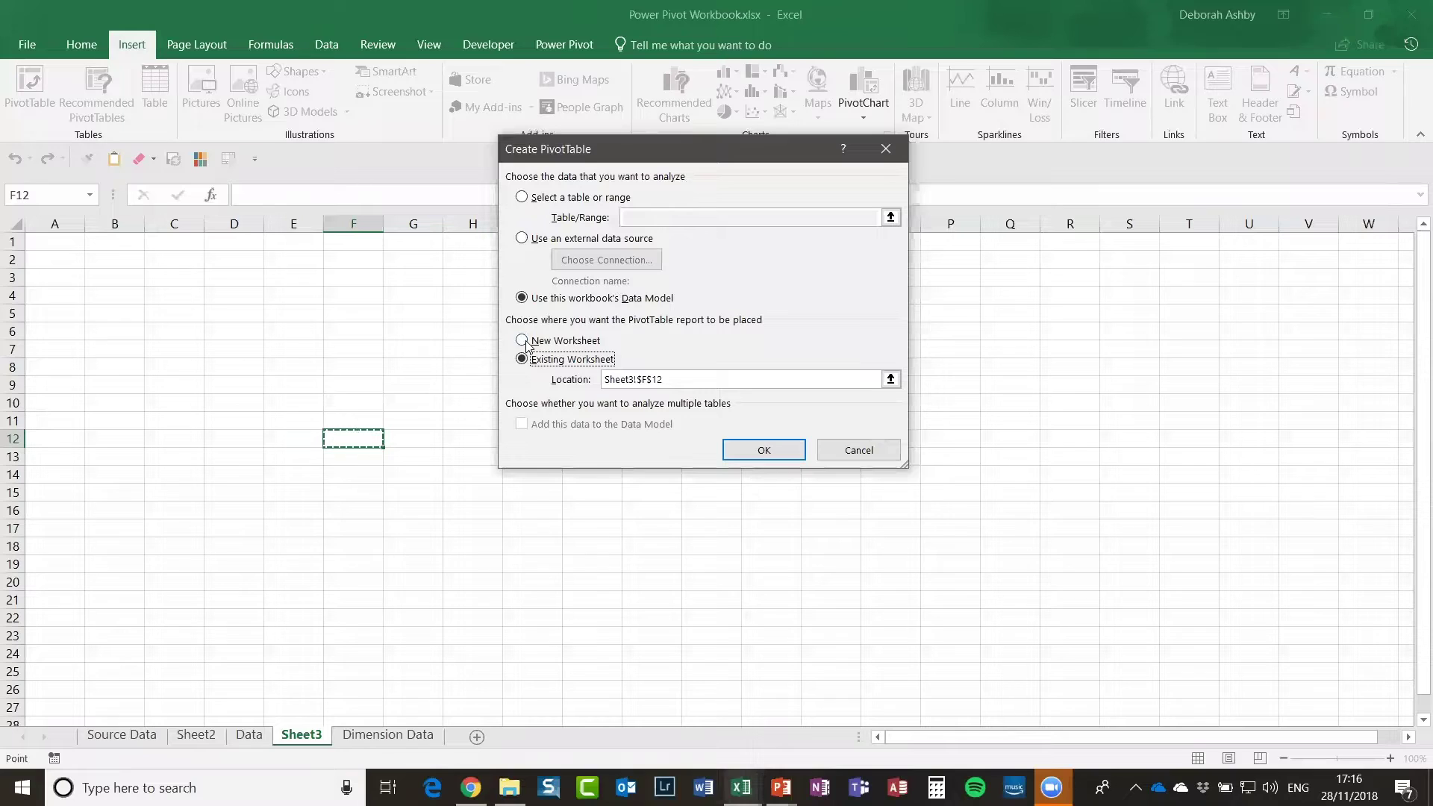
pyautogui.hotkey('alt', 'n')
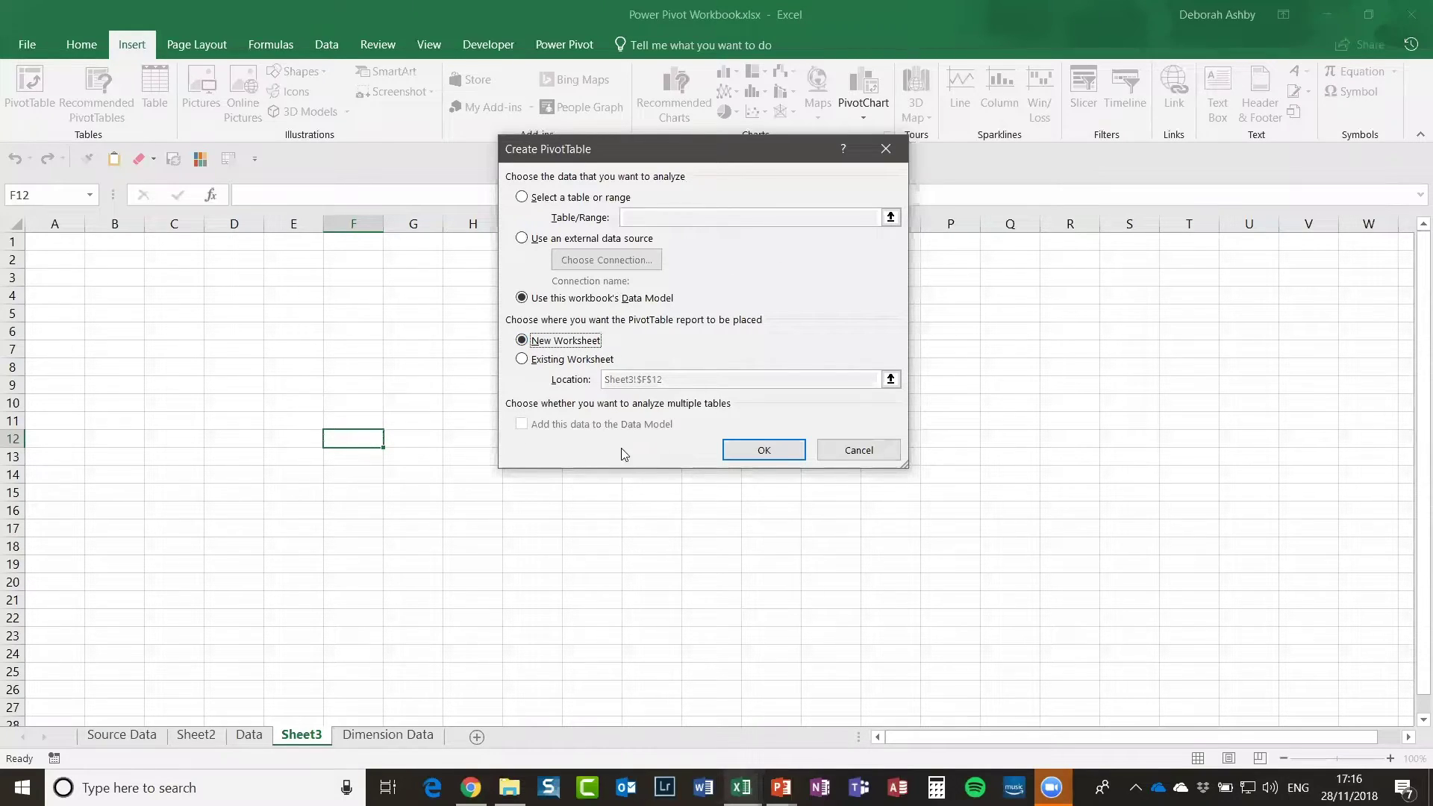
pyautogui.click(768, 453)
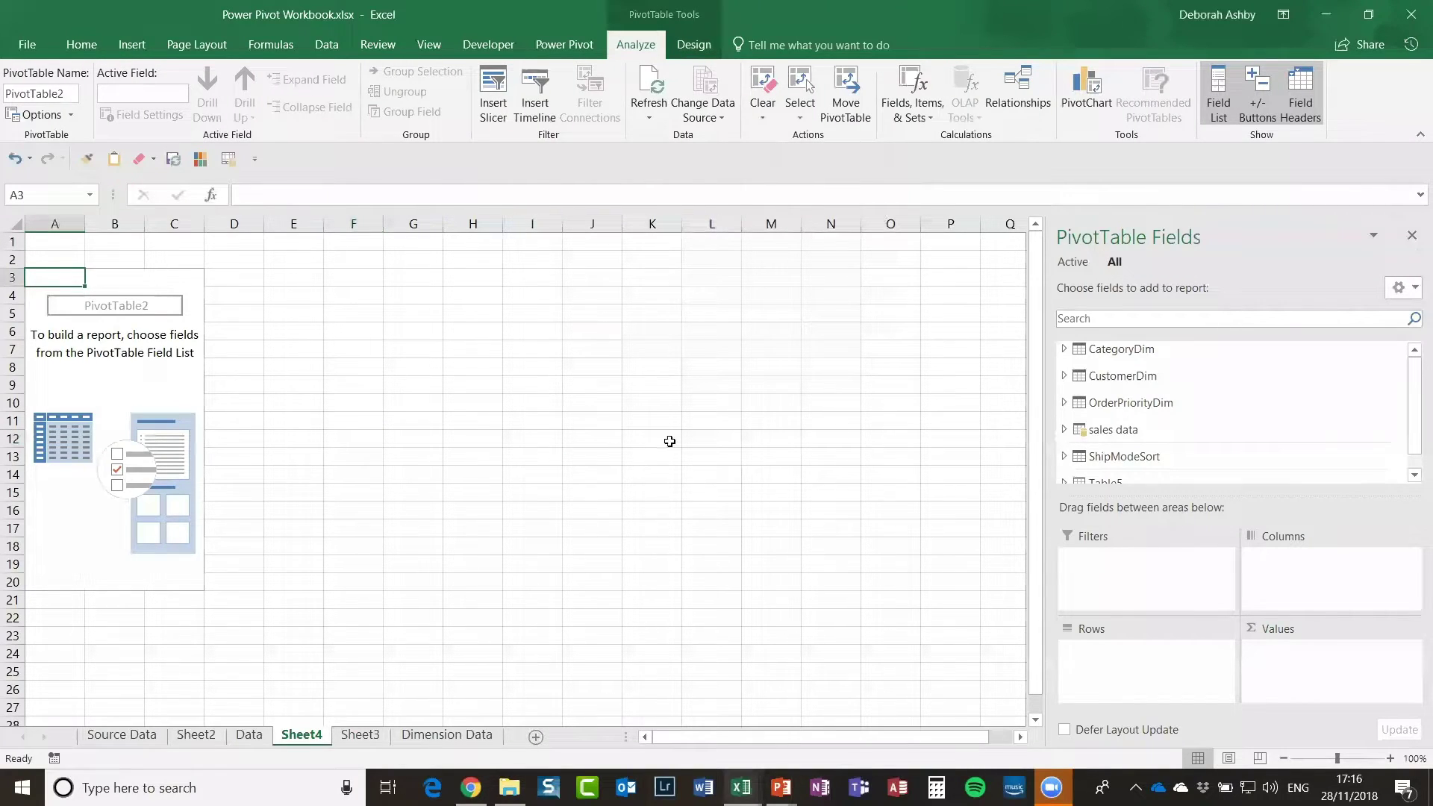
# Step: Expand CategoryDim, CustomerDim, OrderPriorityDim and sales data in the PivotTable field list and look over their fields
pyautogui.click(1070, 357)
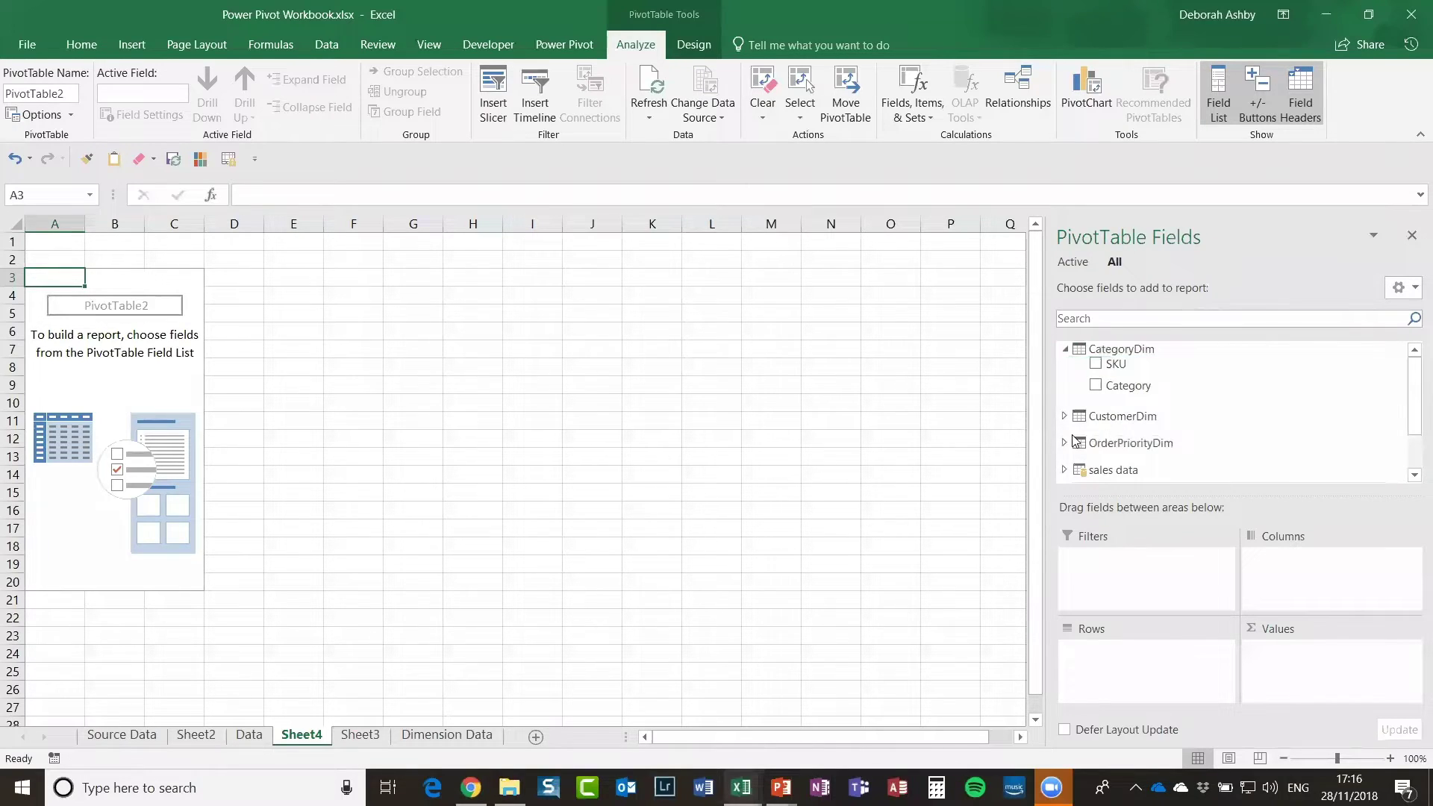
pyautogui.click(1173, 411)
pyautogui.scroll(-2, 1200, 404)
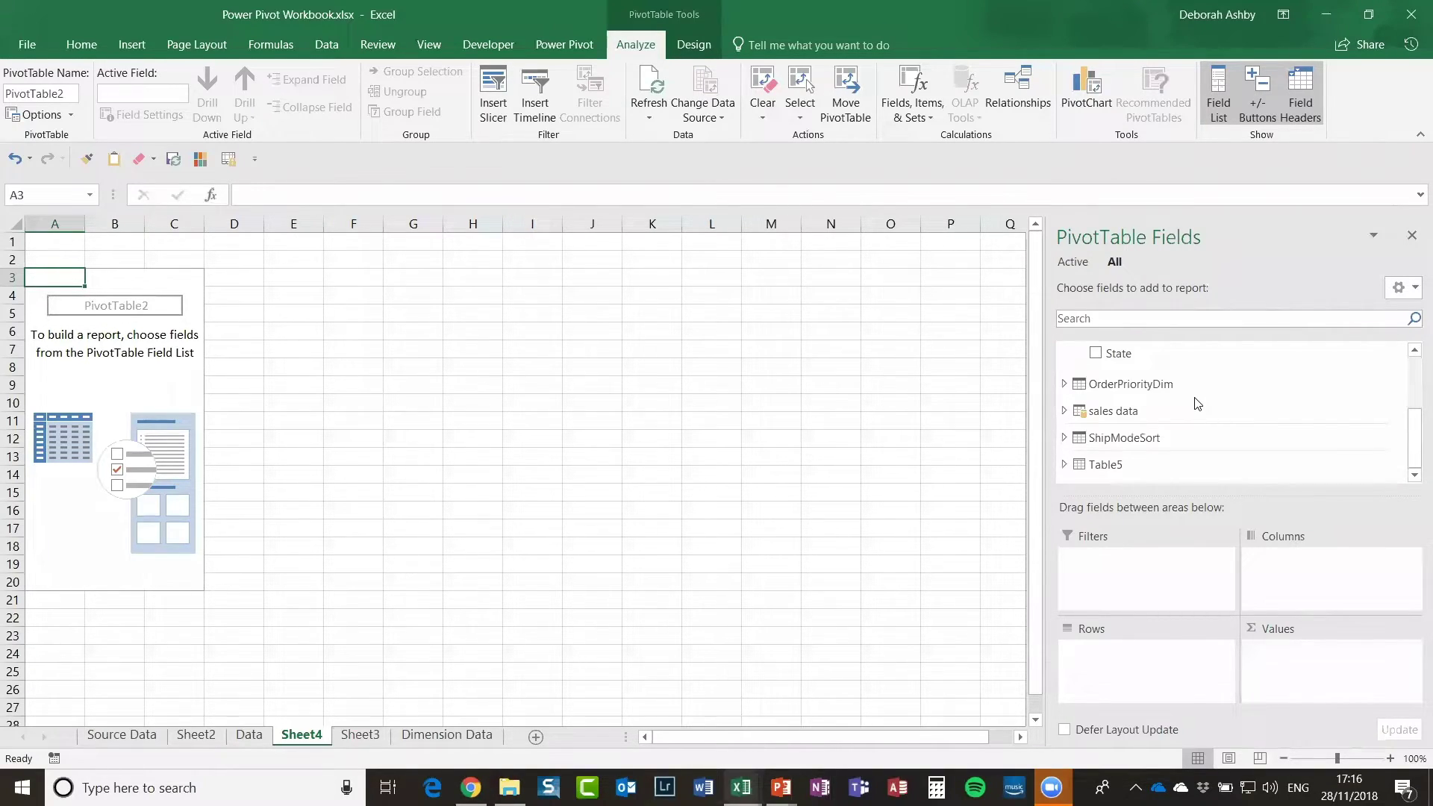
pyautogui.click(1065, 384)
pyautogui.scroll(-1, 1105, 403)
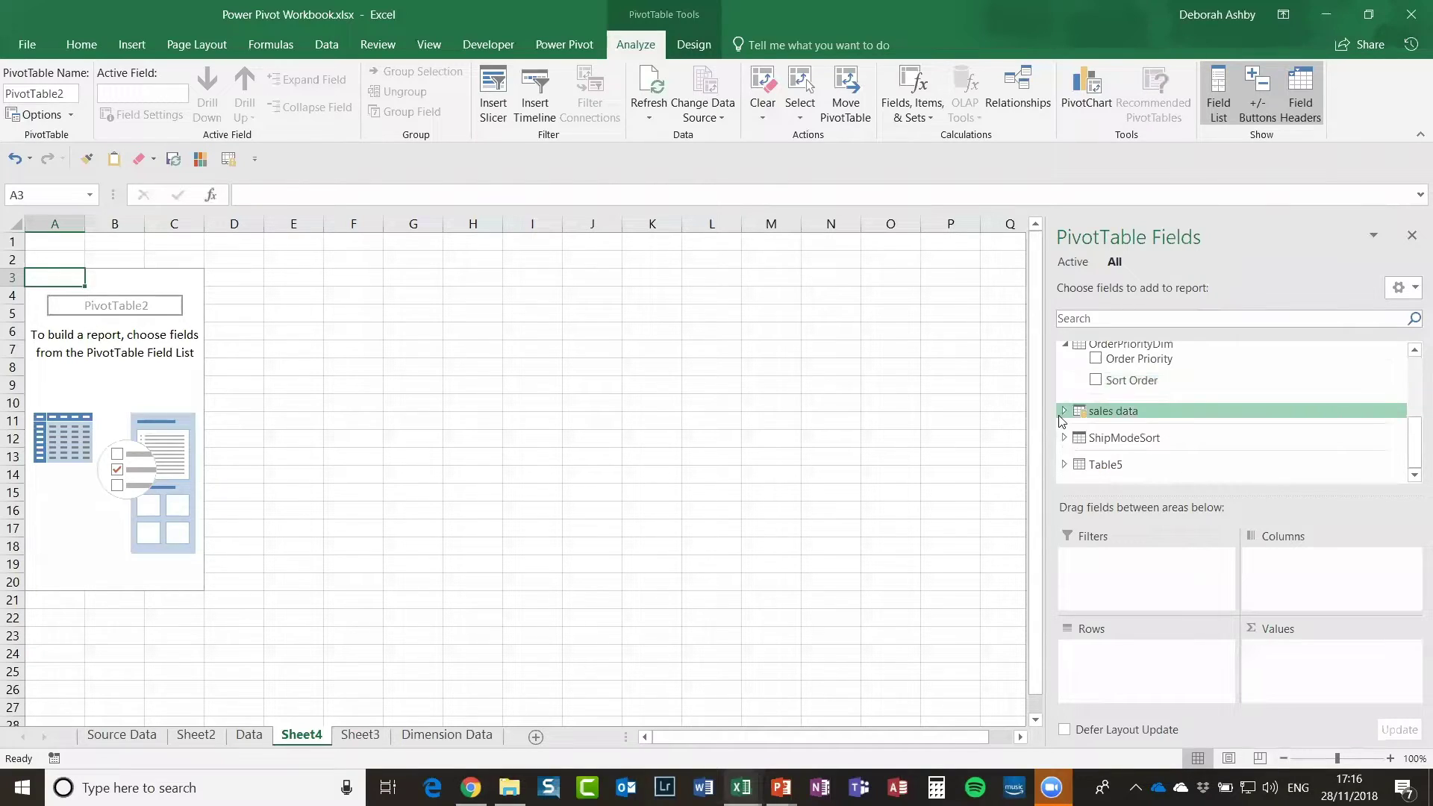
pyautogui.click(1065, 409)
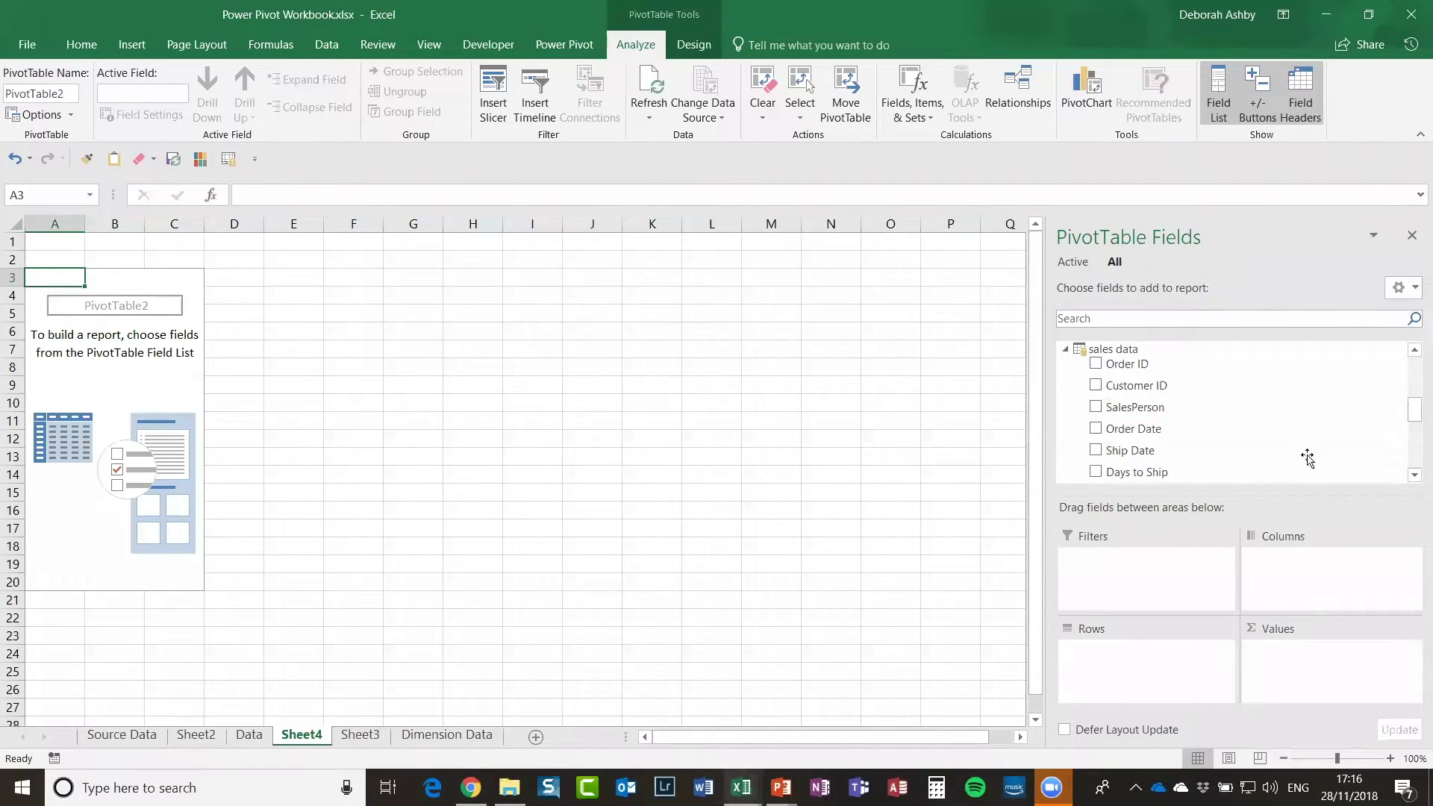
pyautogui.scroll(3, 1304, 451)
pyautogui.scroll(1, 1302, 448)
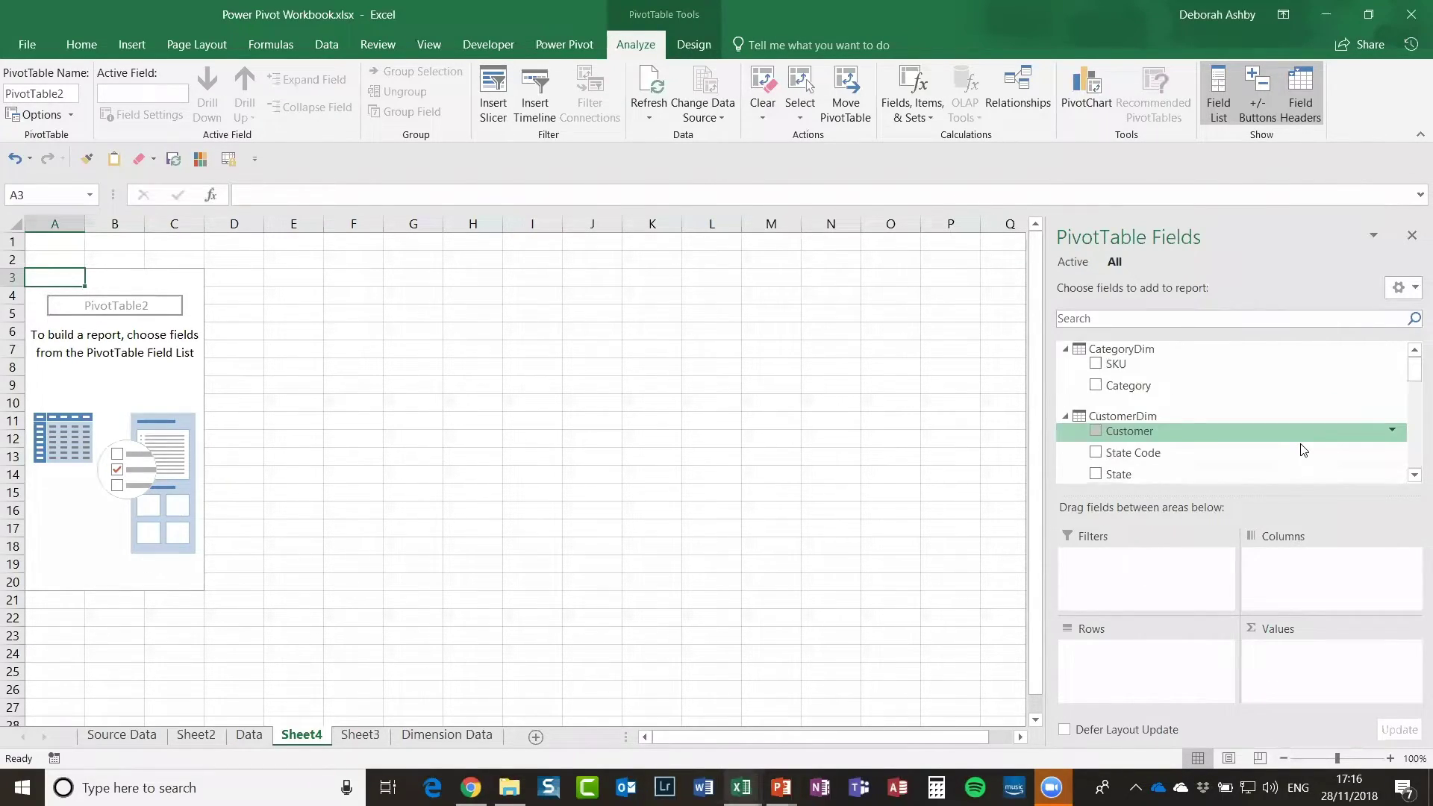
# Step: Add CategoryDim's SKU as the PivotTable's report filter and look at its list of filter items
pyautogui.moveTo(1127, 368); pyautogui.dragTo(1097, 585)
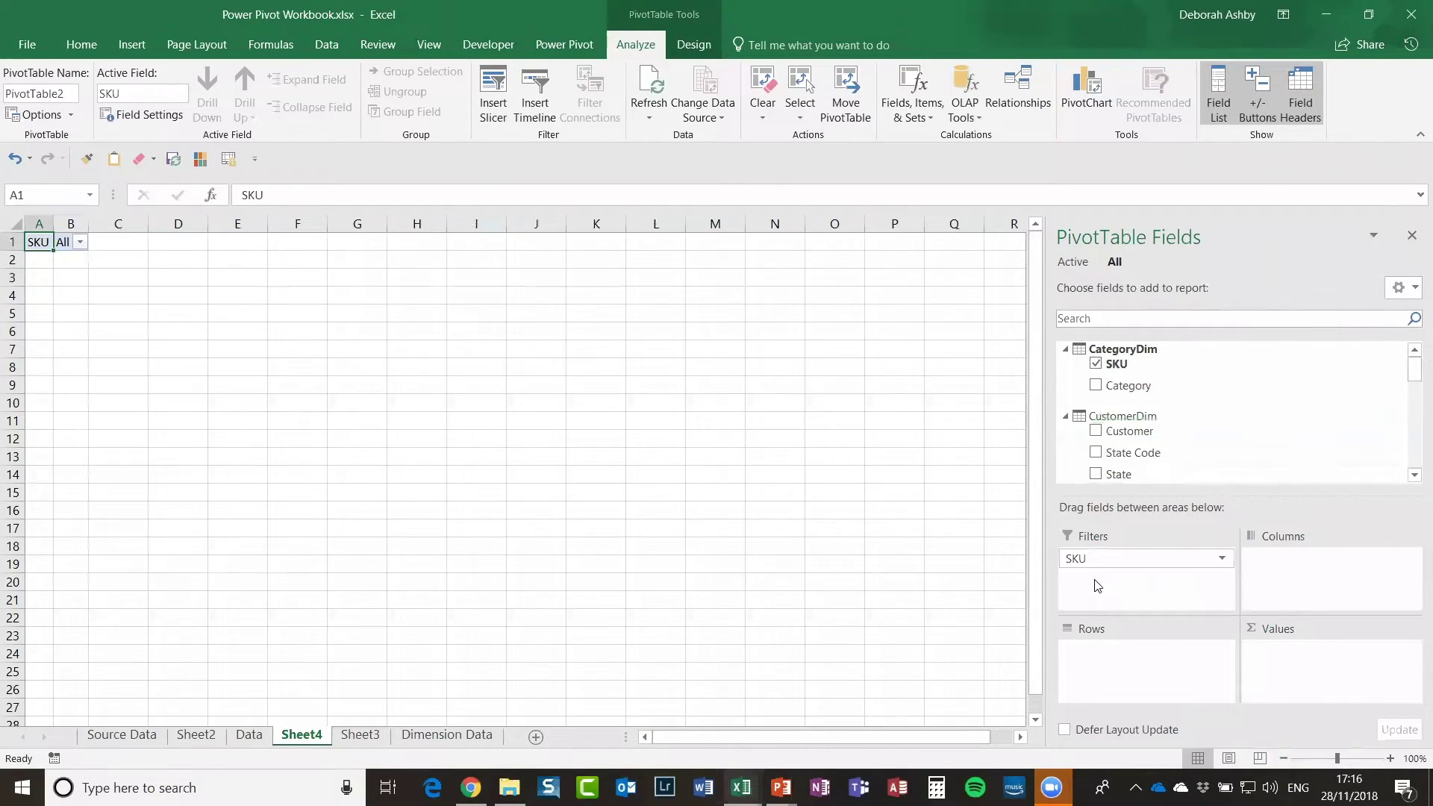
pyautogui.click(79, 242)
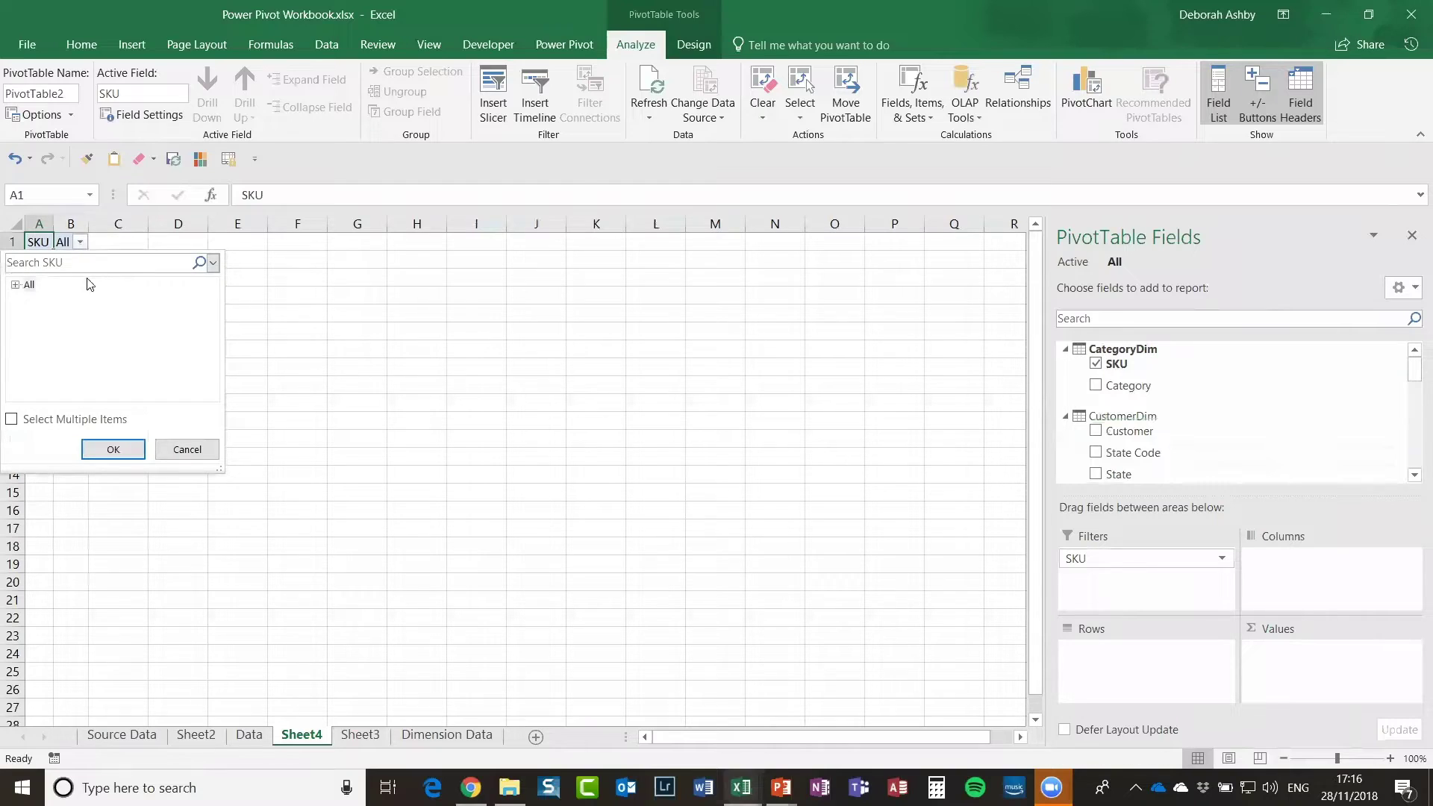
pyautogui.click(14, 285)
pyautogui.press('Escape')
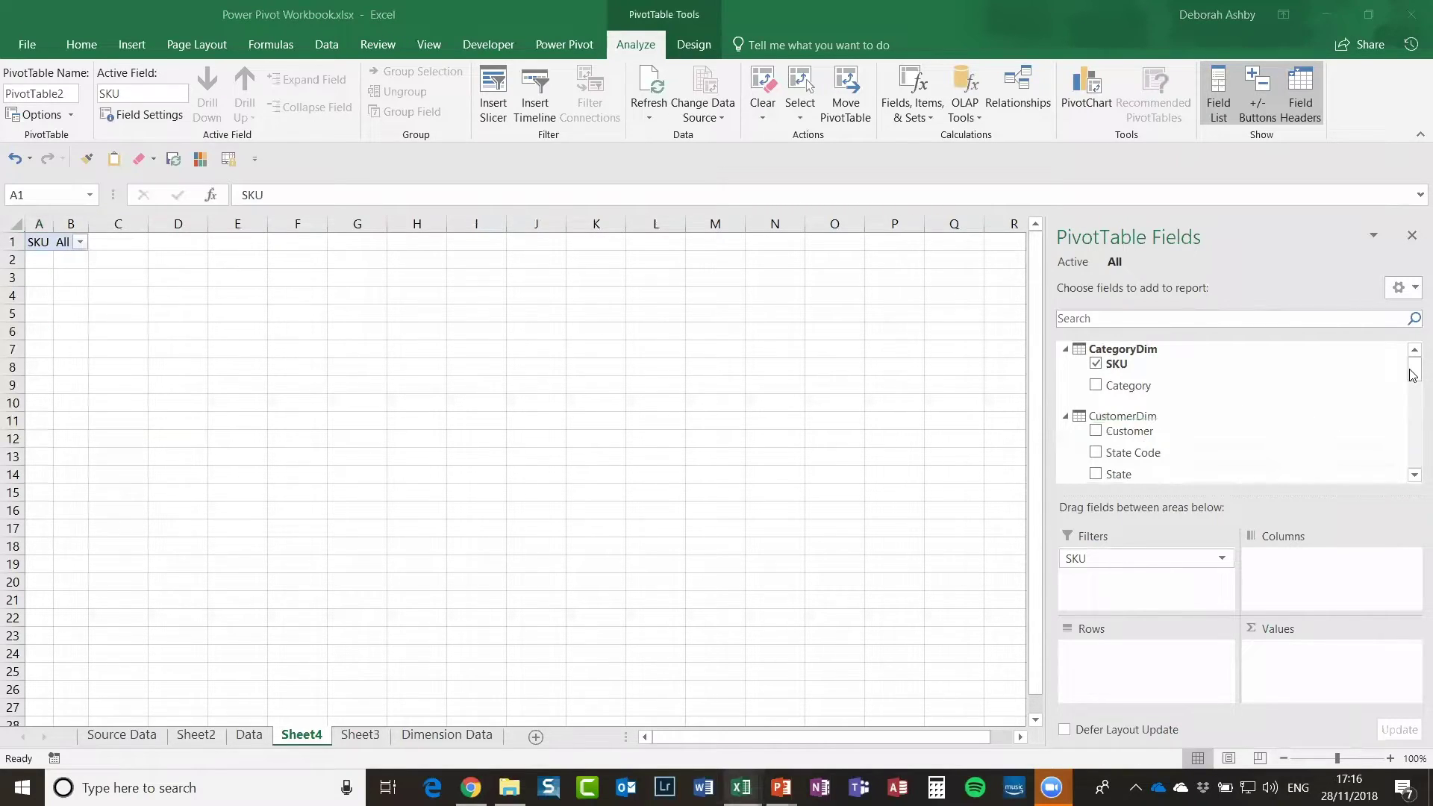
# Step: Put CustomerDim's Customer in the PivotTable rows and sum sales data's Sales Amount as the values, and view ShipModeSort's fields
pyautogui.moveTo(1129, 433); pyautogui.dragTo(1140, 688)
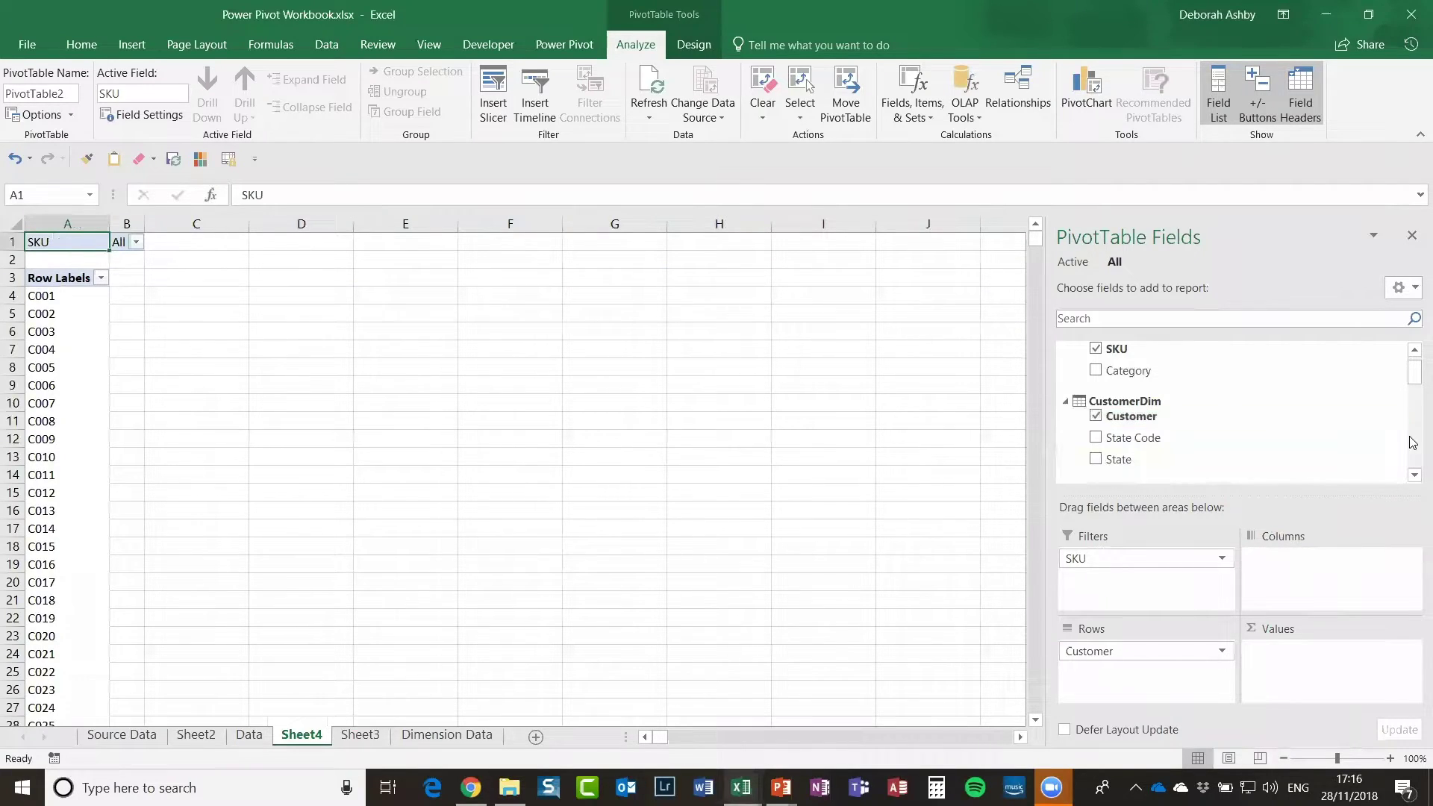
pyautogui.moveTo(1415, 373); pyautogui.dragTo(1413, 458)
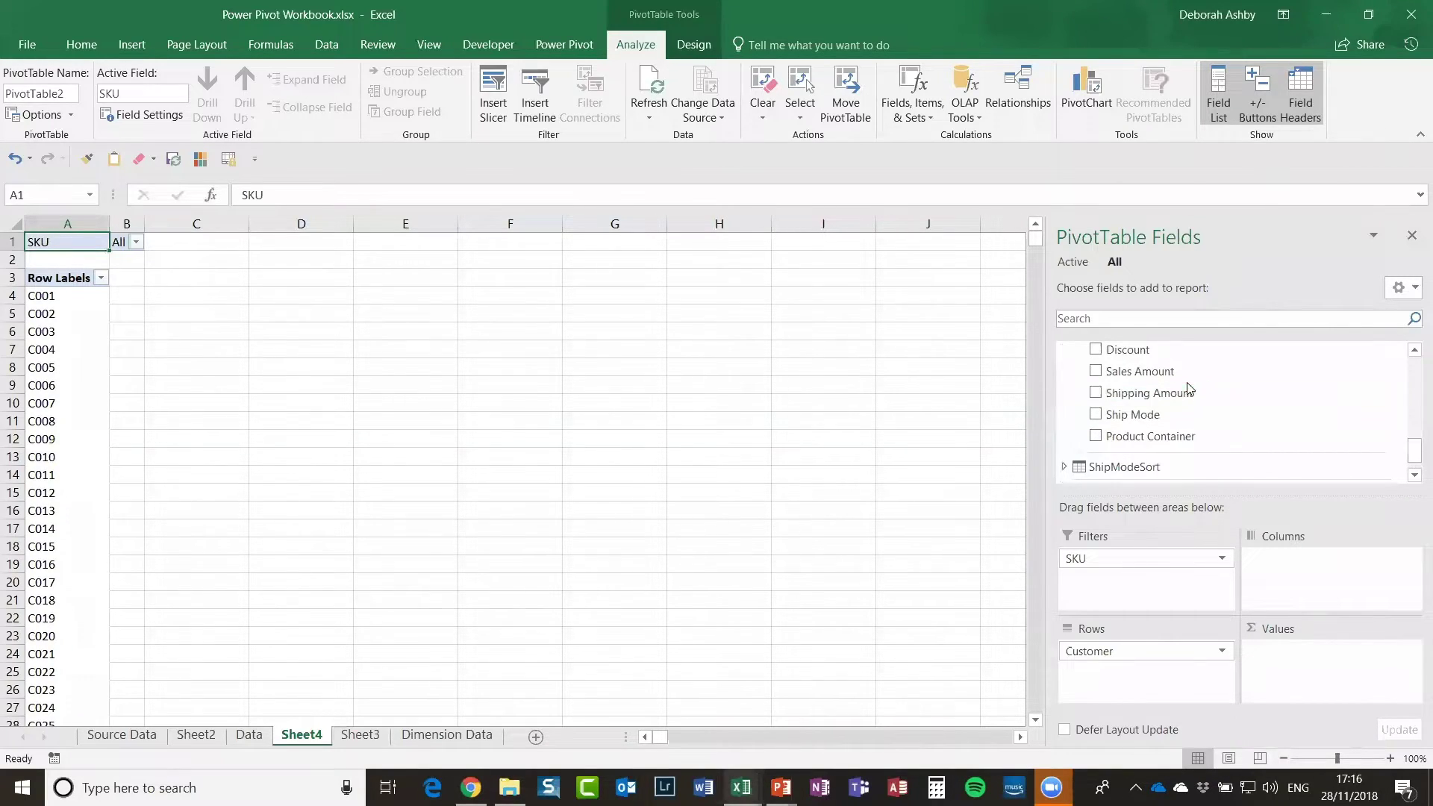
pyautogui.moveTo(1183, 370); pyautogui.dragTo(1344, 676)
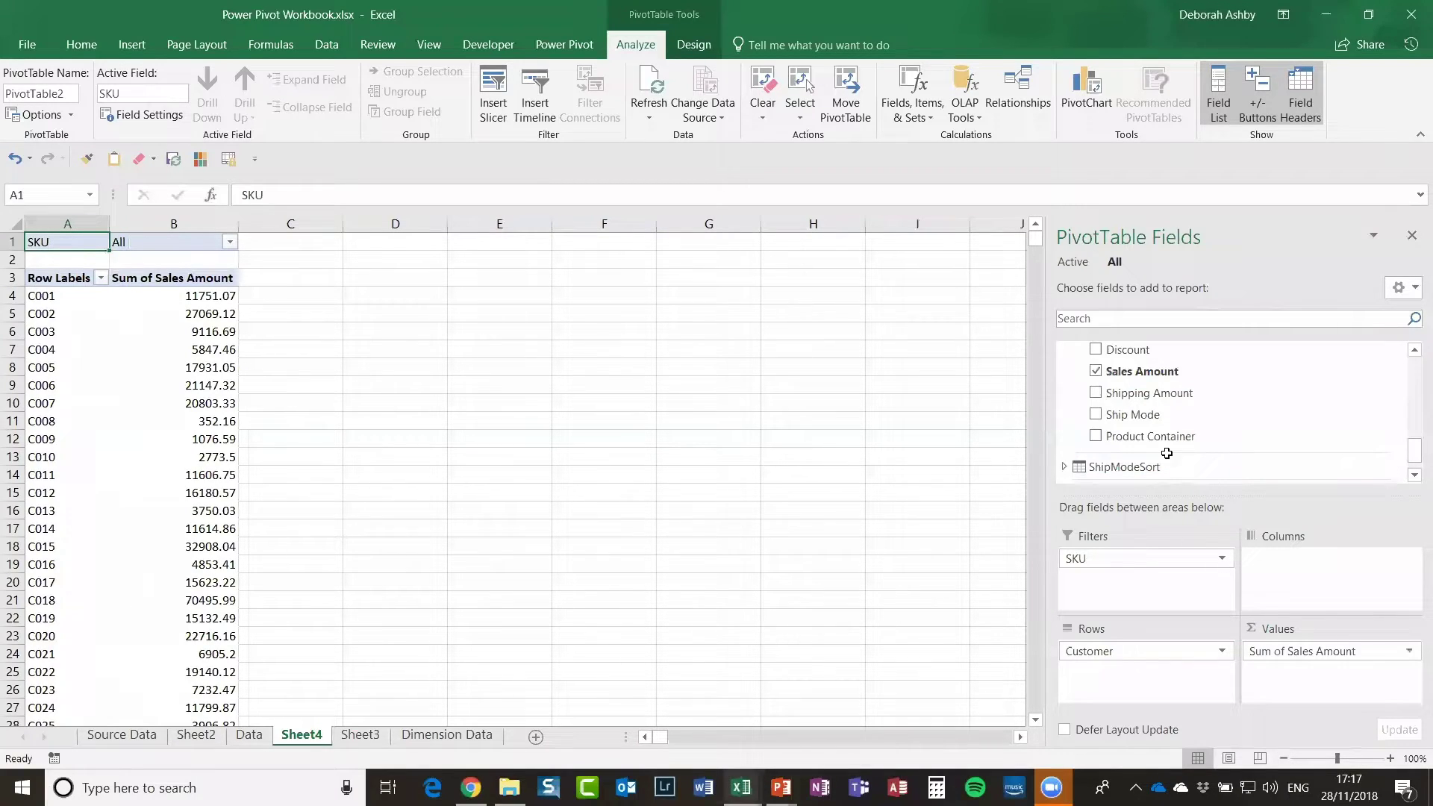
pyautogui.click(1065, 468)
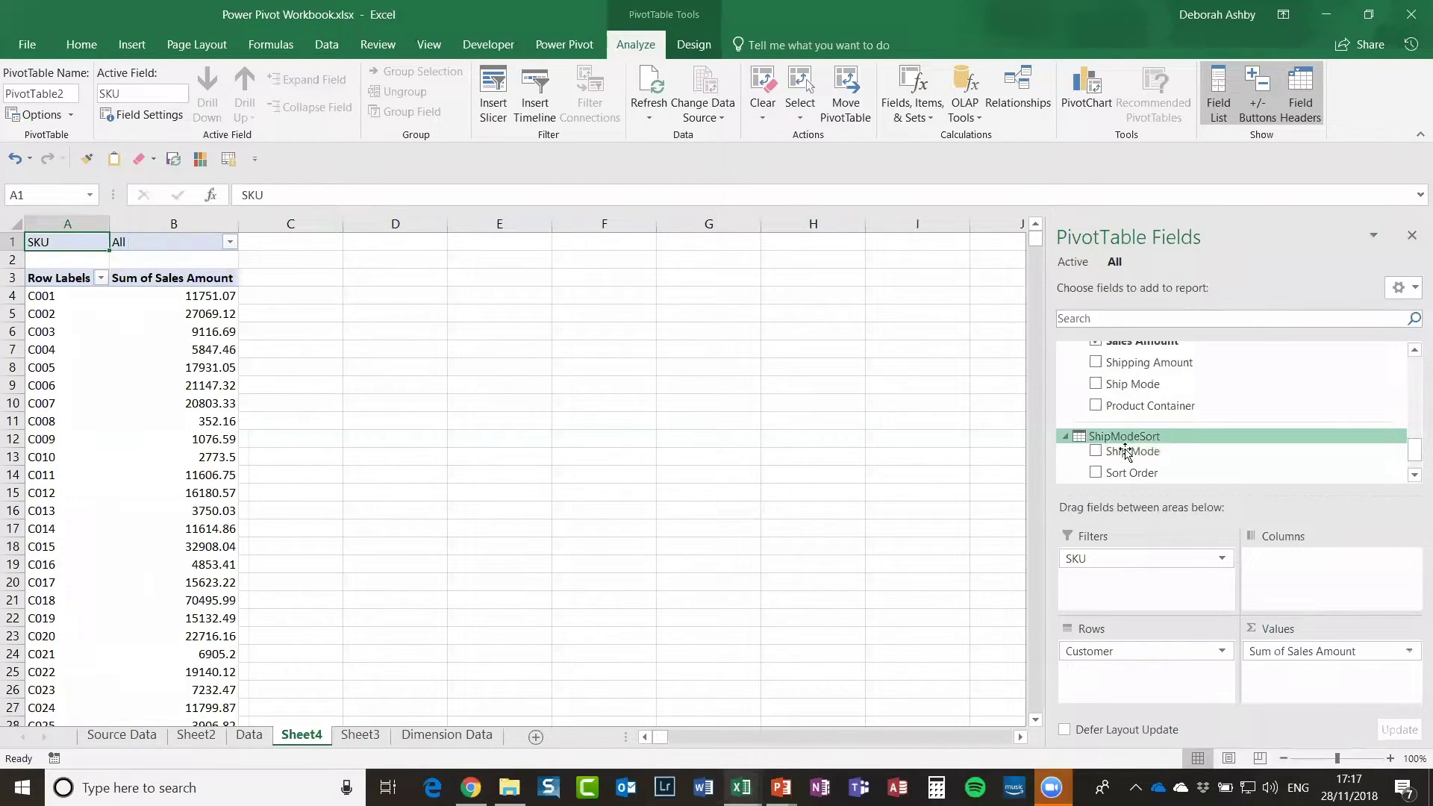
pyautogui.moveTo(1413, 448); pyautogui.dragTo(1413, 368)
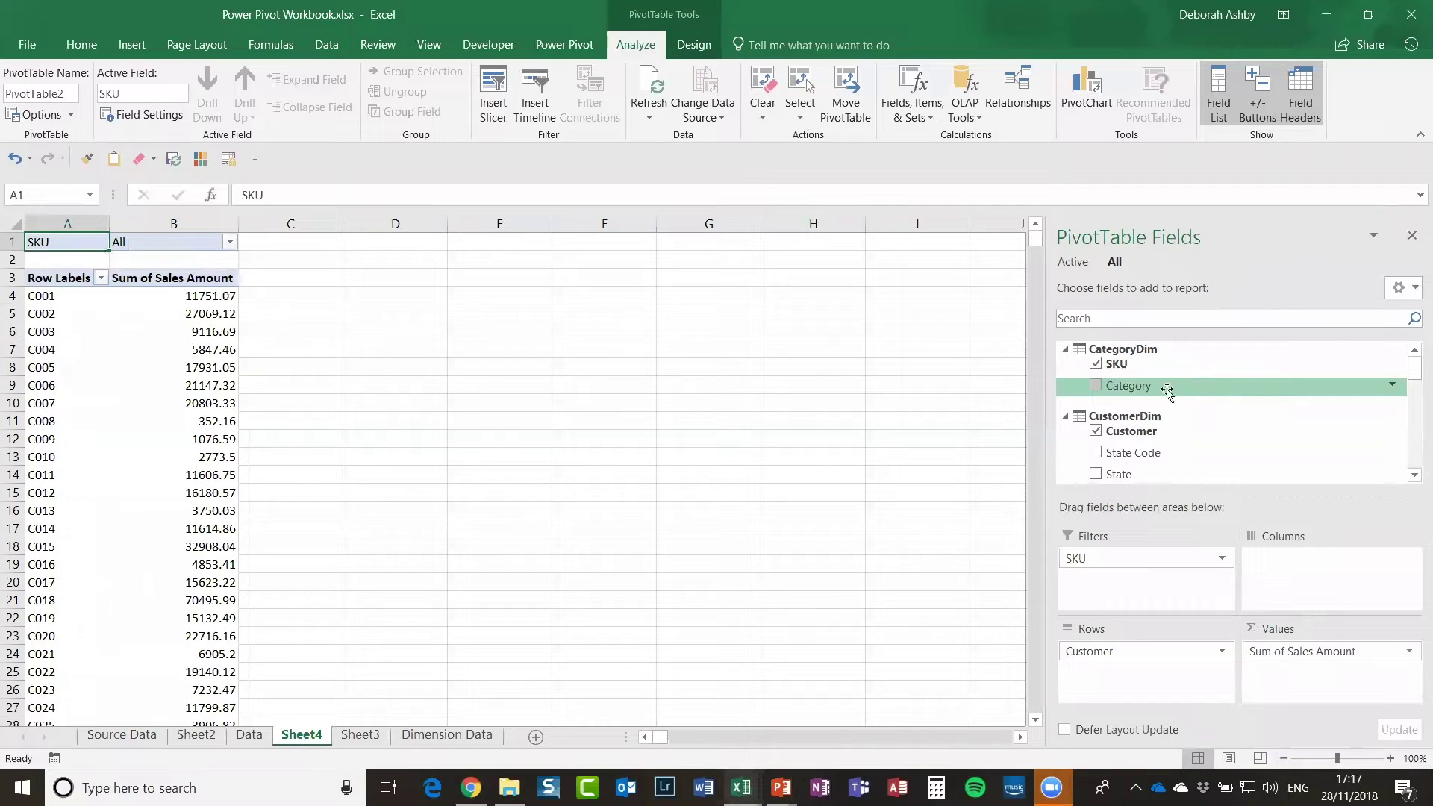
# Step: Replace Customer with CustomerDim's State in the PivotTable rows and look through the sales amounts by state
pyautogui.click(75, 369)
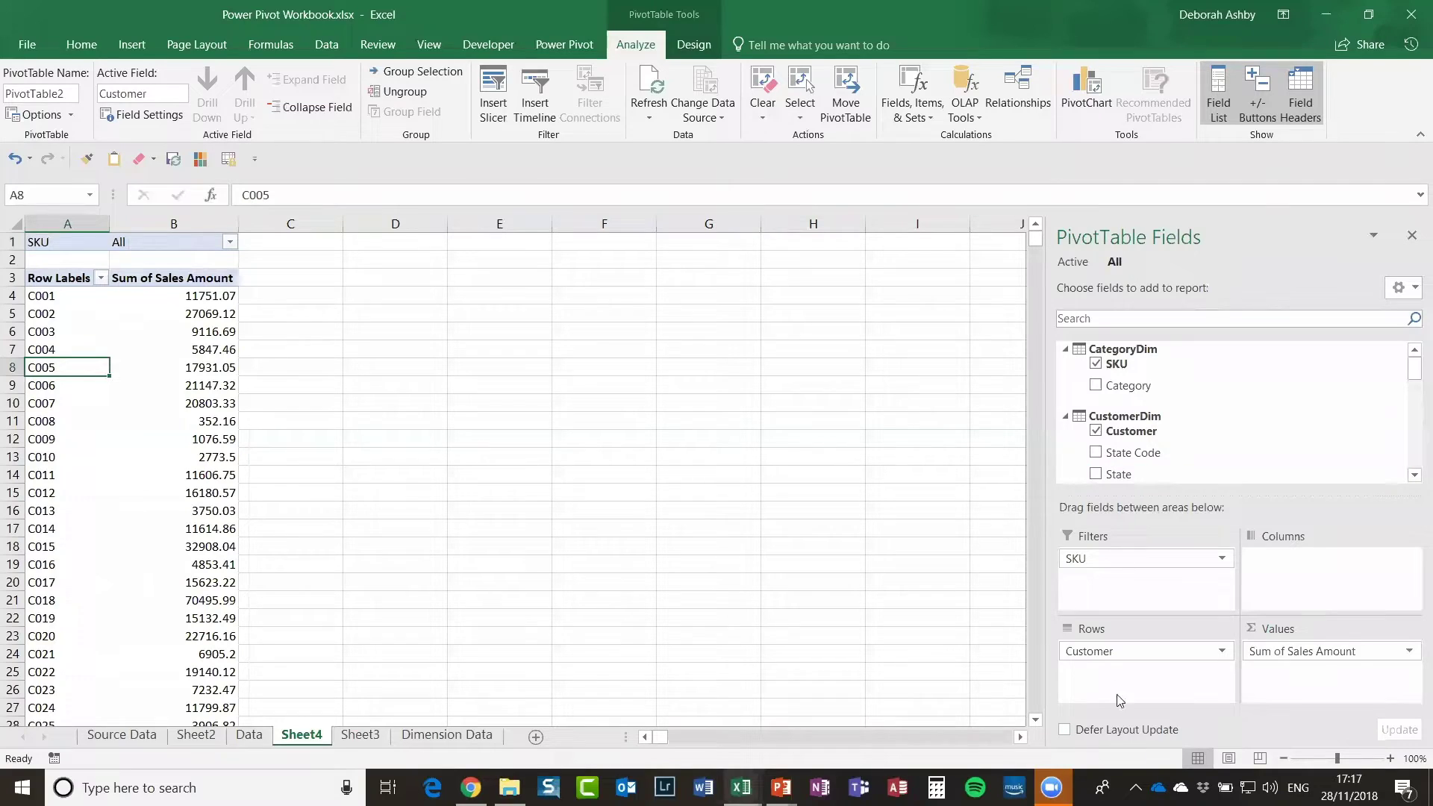
pyautogui.moveTo(1126, 653); pyautogui.dragTo(911, 616)
pyautogui.moveTo(1135, 479); pyautogui.dragTo(1132, 675)
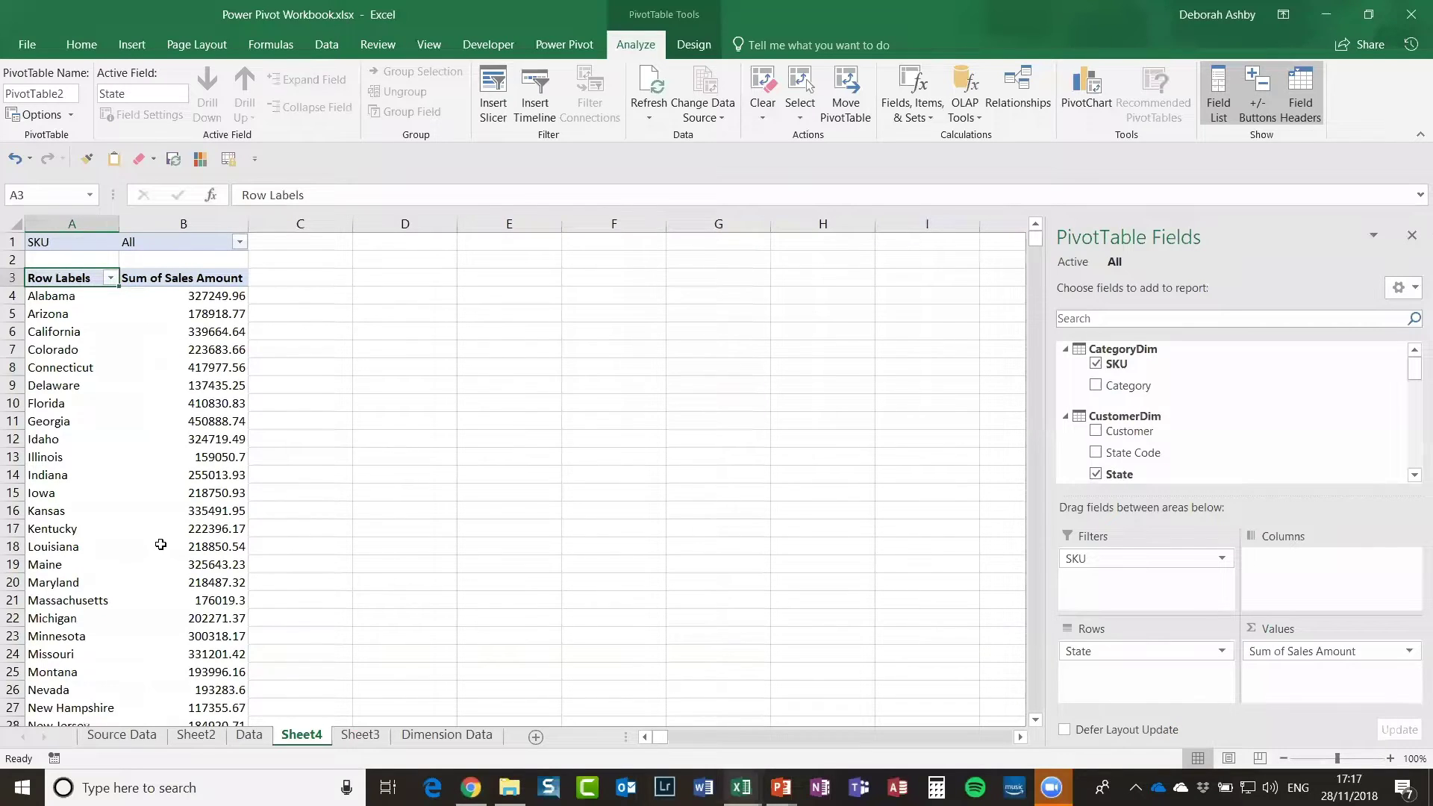
pyautogui.scroll(-15, 156, 544)
pyautogui.scroll(4, 175, 515)
pyautogui.scroll(11, 182, 515)
# Step: Insert a Clustered Column PivotChart of sales by state, placed beside the PivotTable and enlarged to about 9.64 × 19.03 cm
pyautogui.click(115, 393)
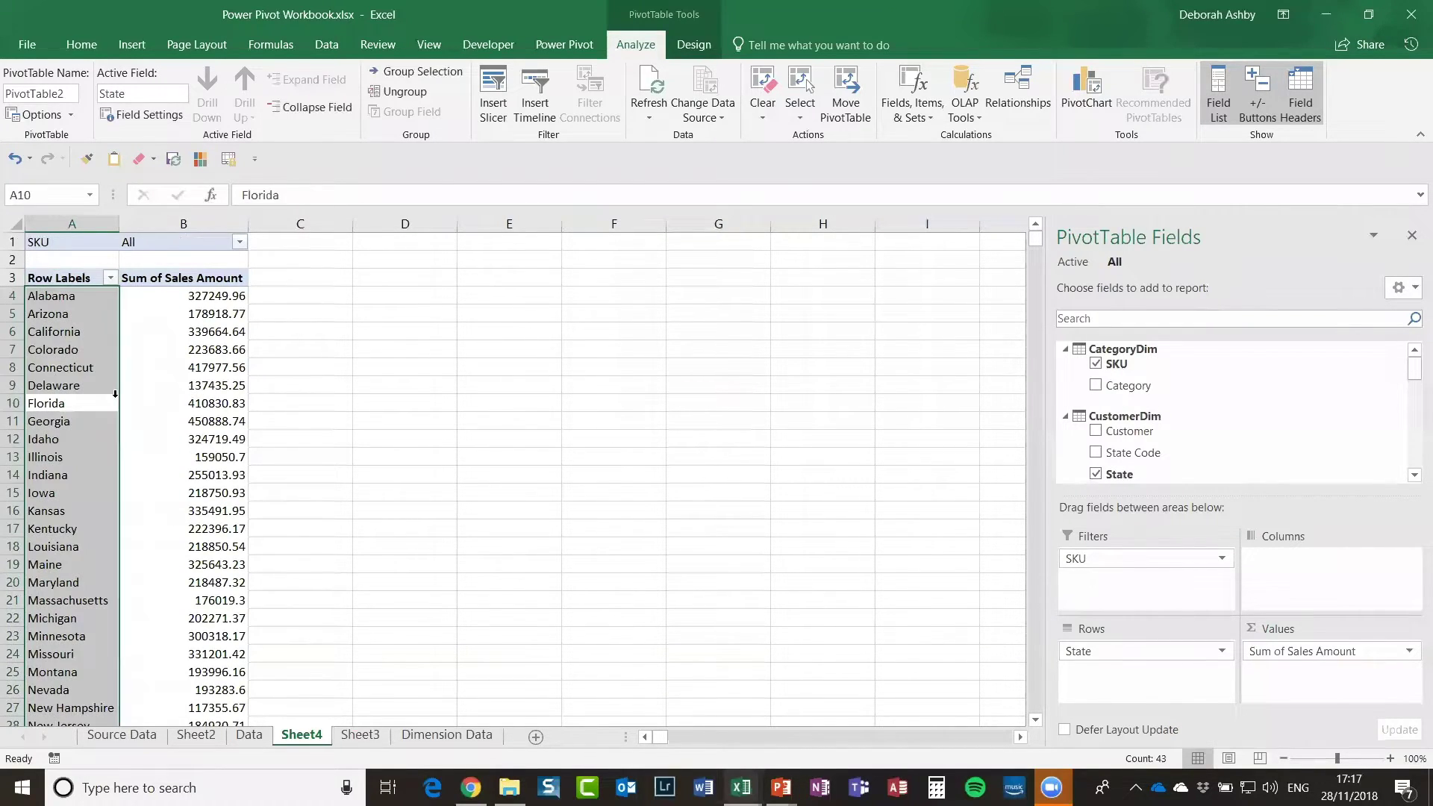
pyautogui.click(155, 386)
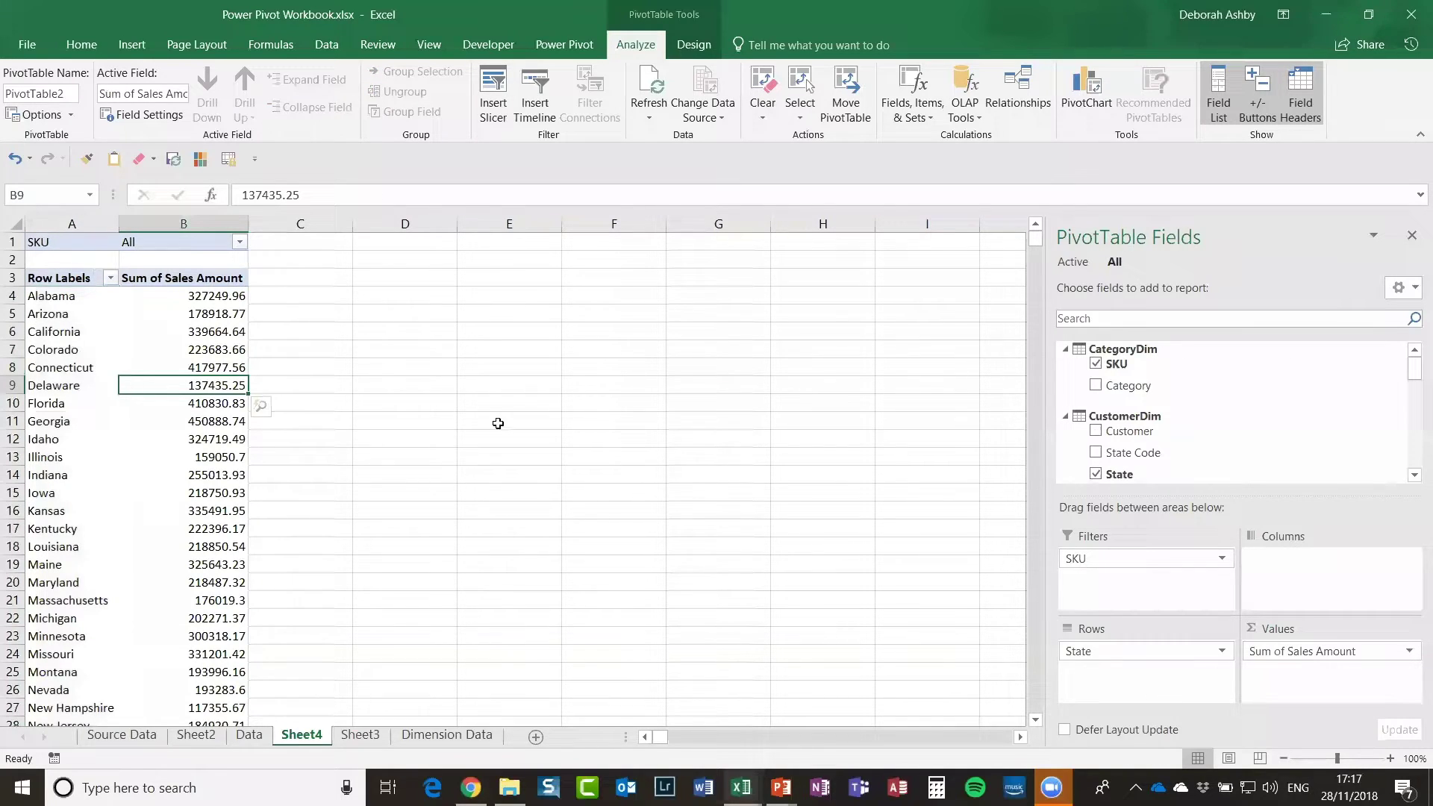
pyautogui.click(1087, 99)
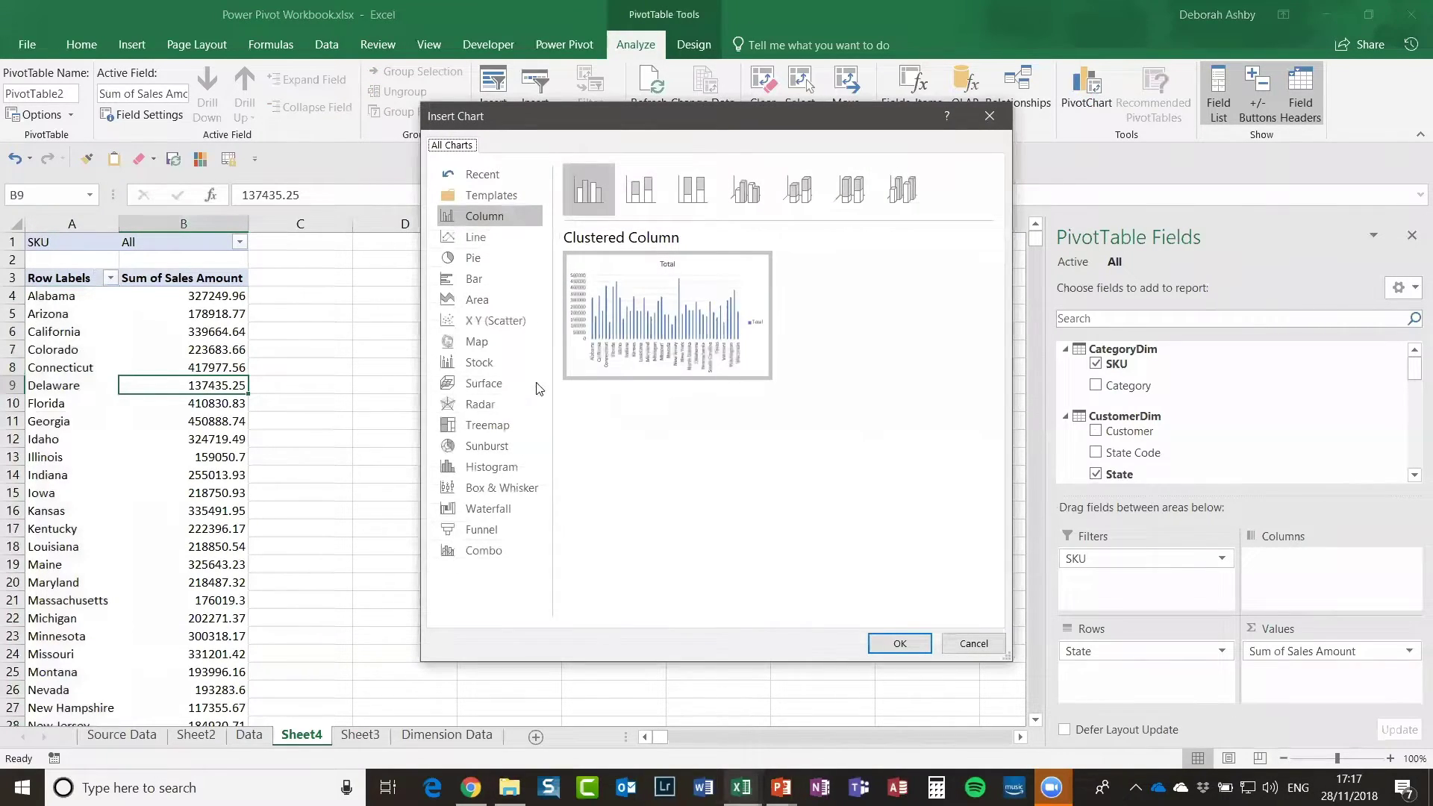
pyautogui.click(874, 640)
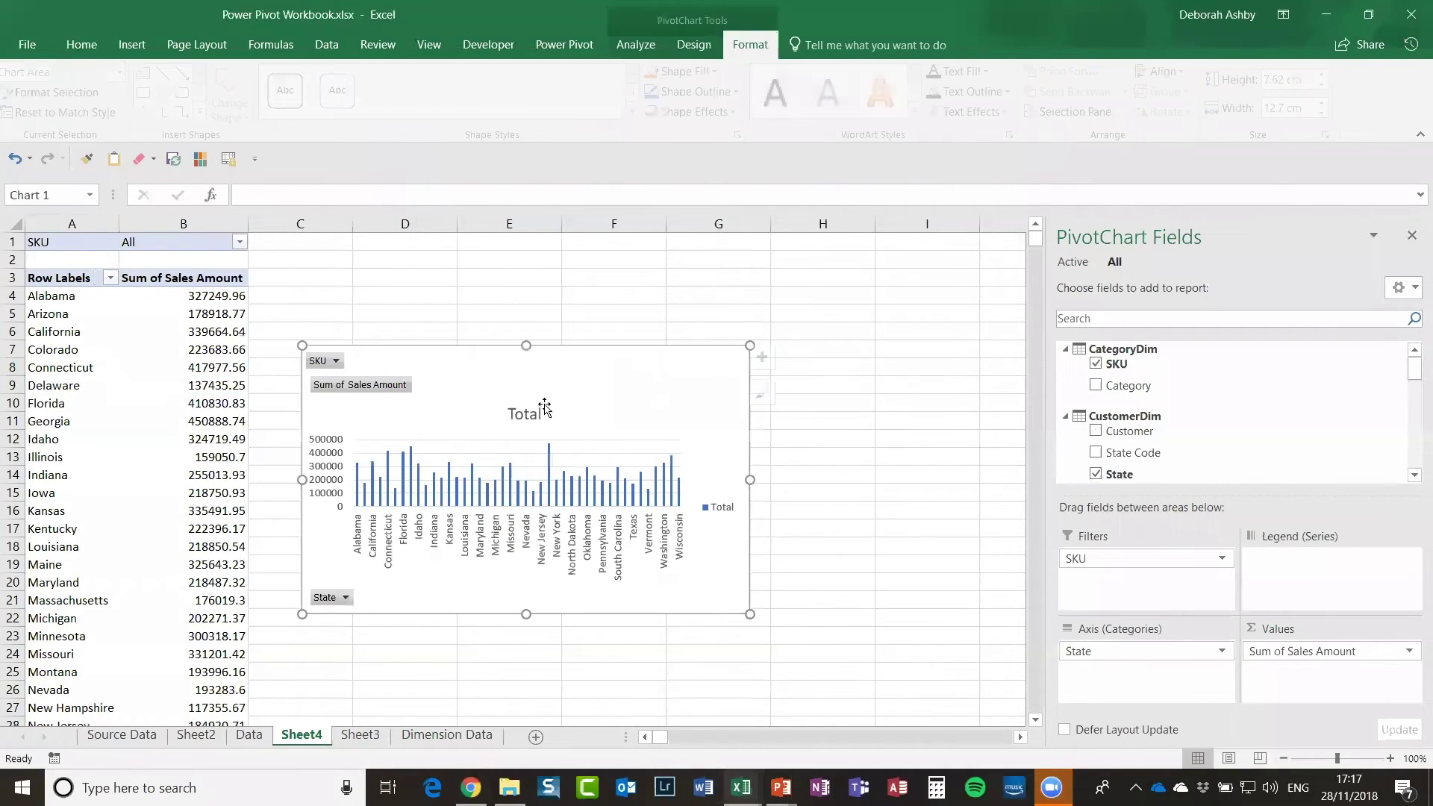
pyautogui.moveTo(562, 354); pyautogui.dragTo(562, 282)
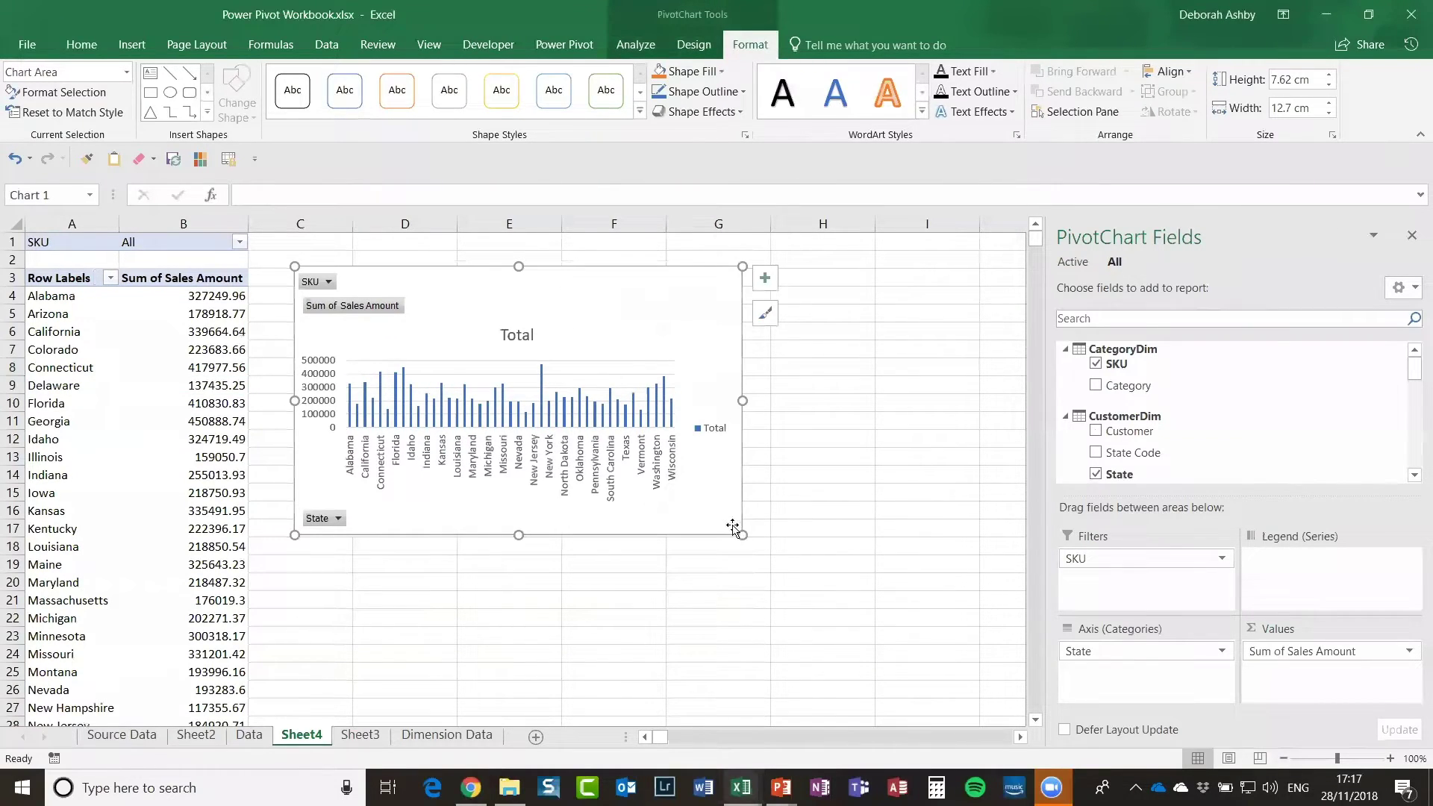
pyautogui.moveTo(742, 534); pyautogui.dragTo(965, 606)
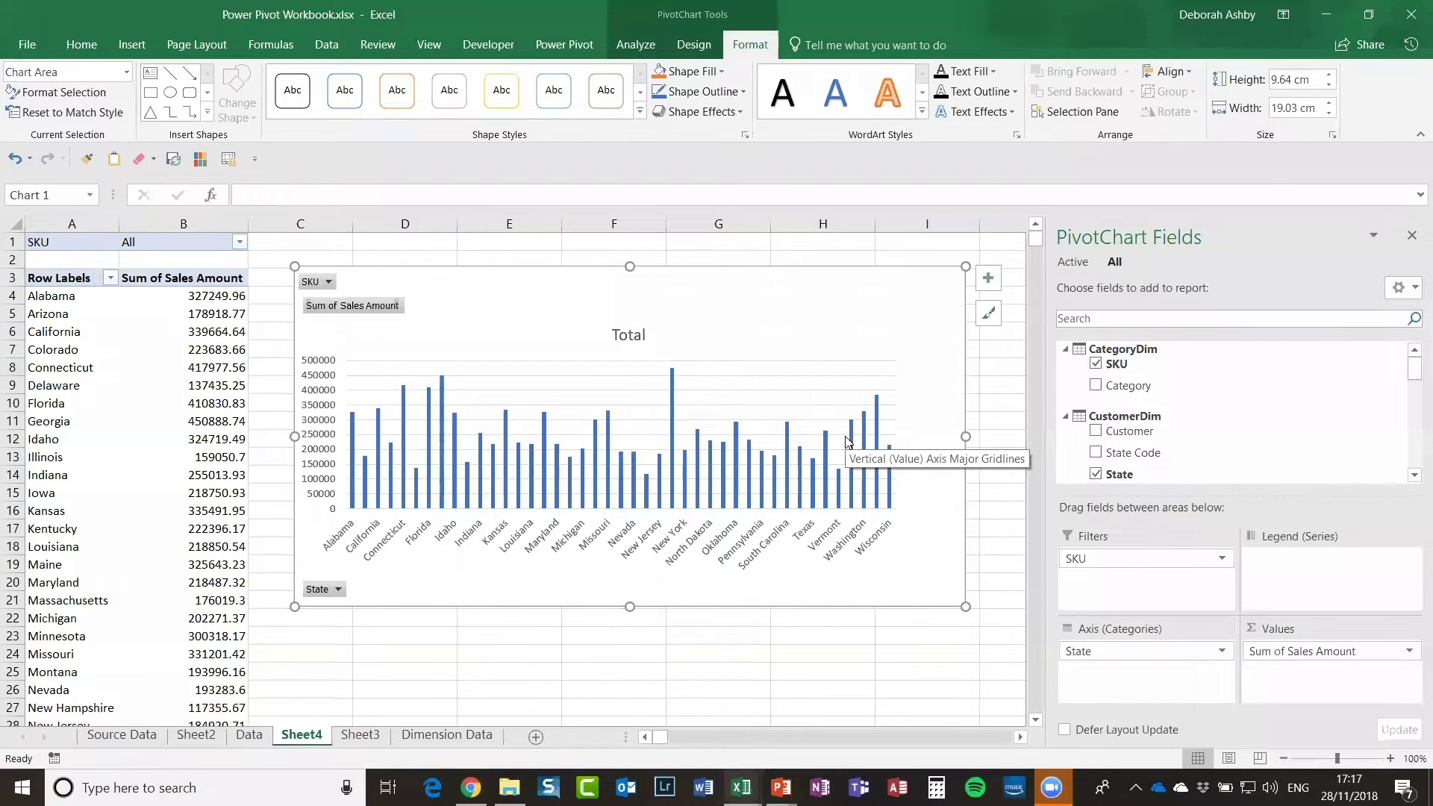
pyautogui.click(670, 652)
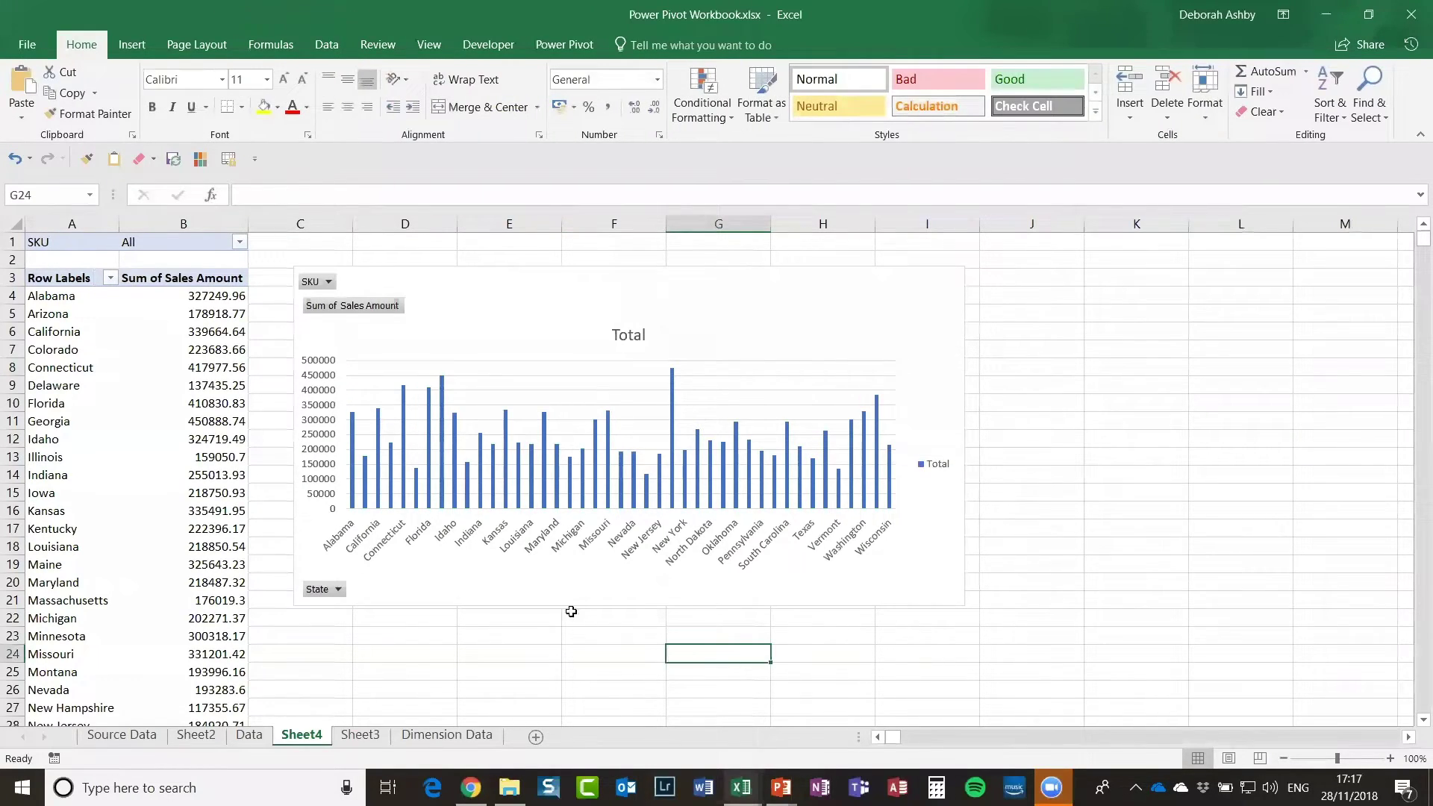
pyautogui.click(153, 440)
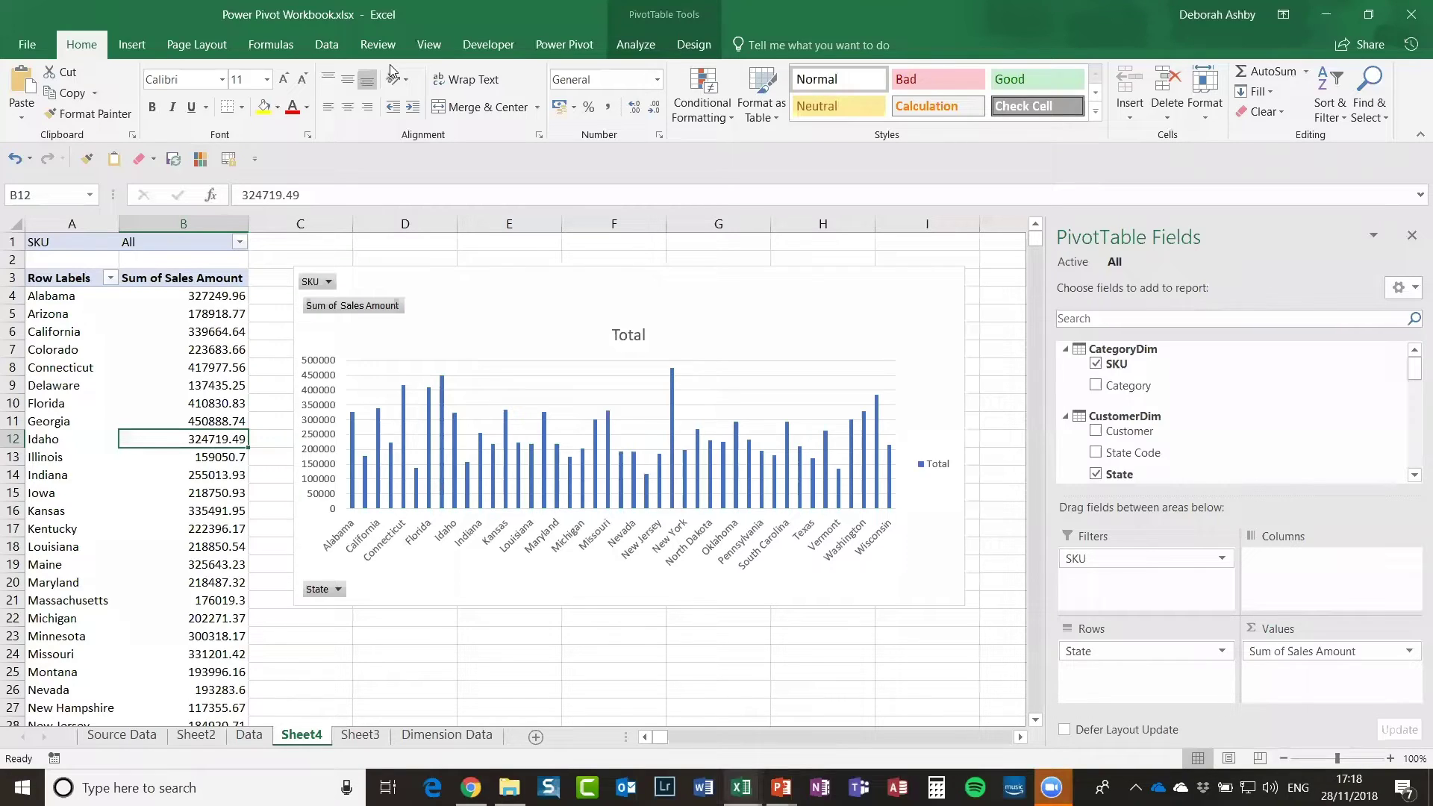
pyautogui.click(525, 668)
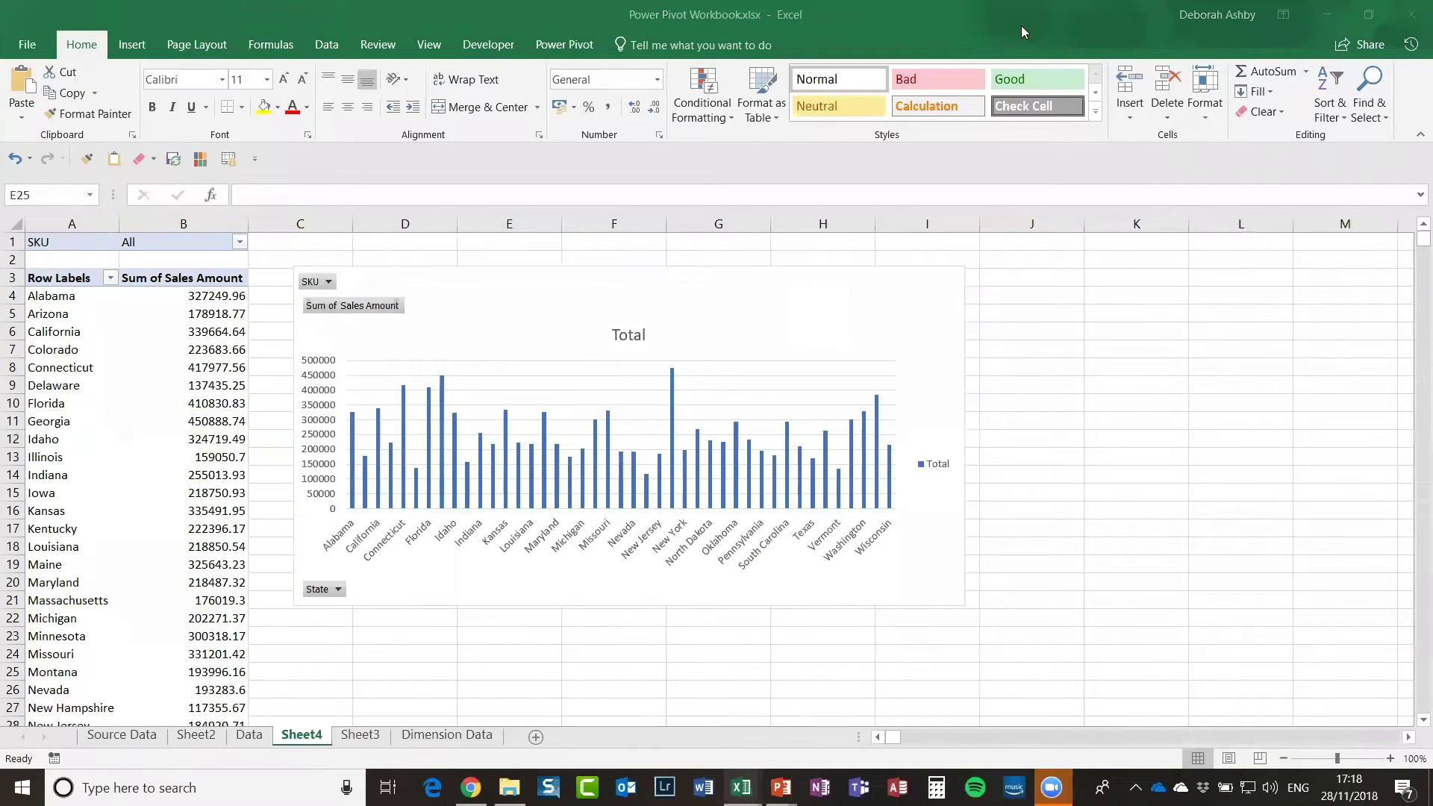
pyautogui.click(30, 474)
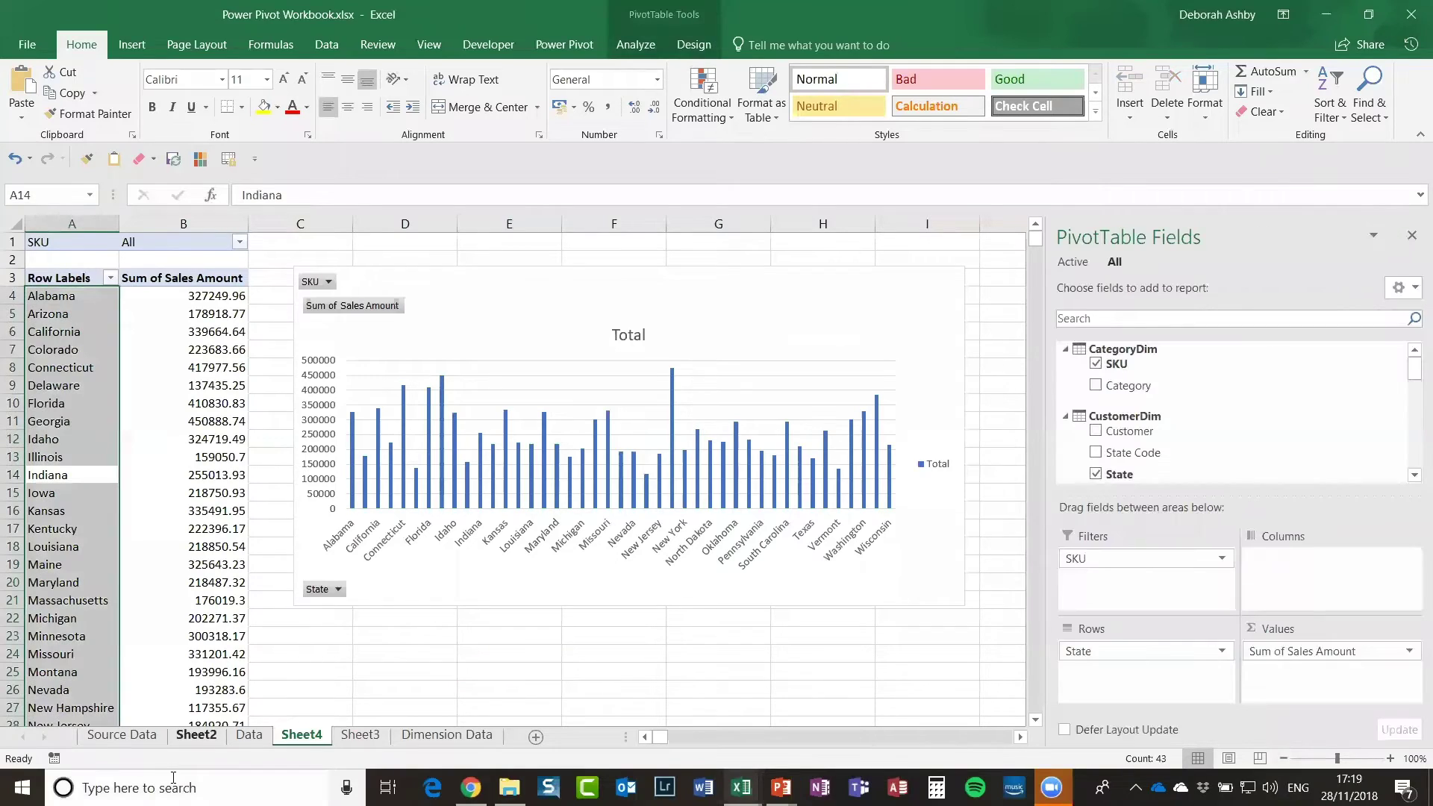
# Step: View the Source Data sheet and check the Create PivotTable source and location options on the empty Sheet3 without creating a PivotTable
pyautogui.click(148, 736)
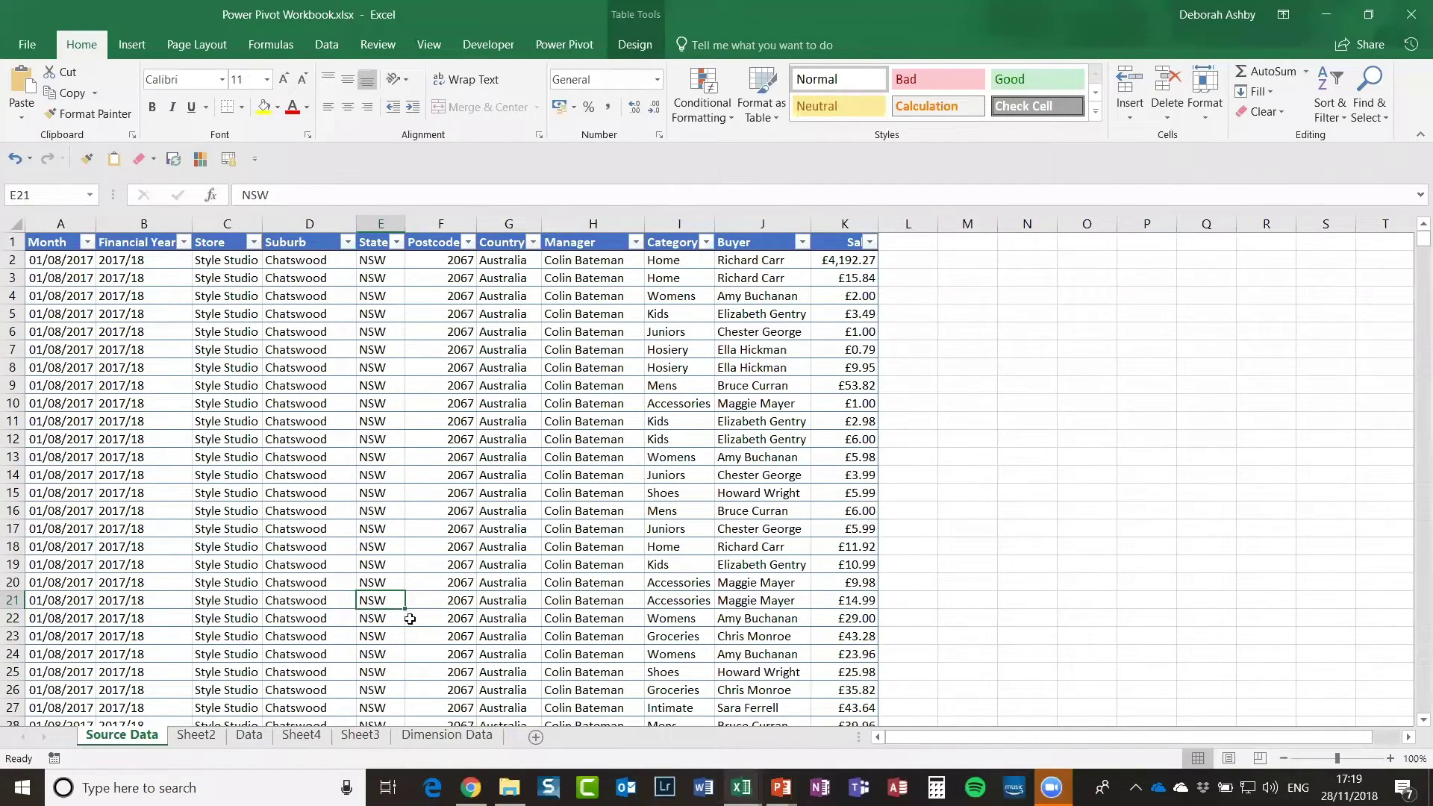
pyautogui.click(351, 737)
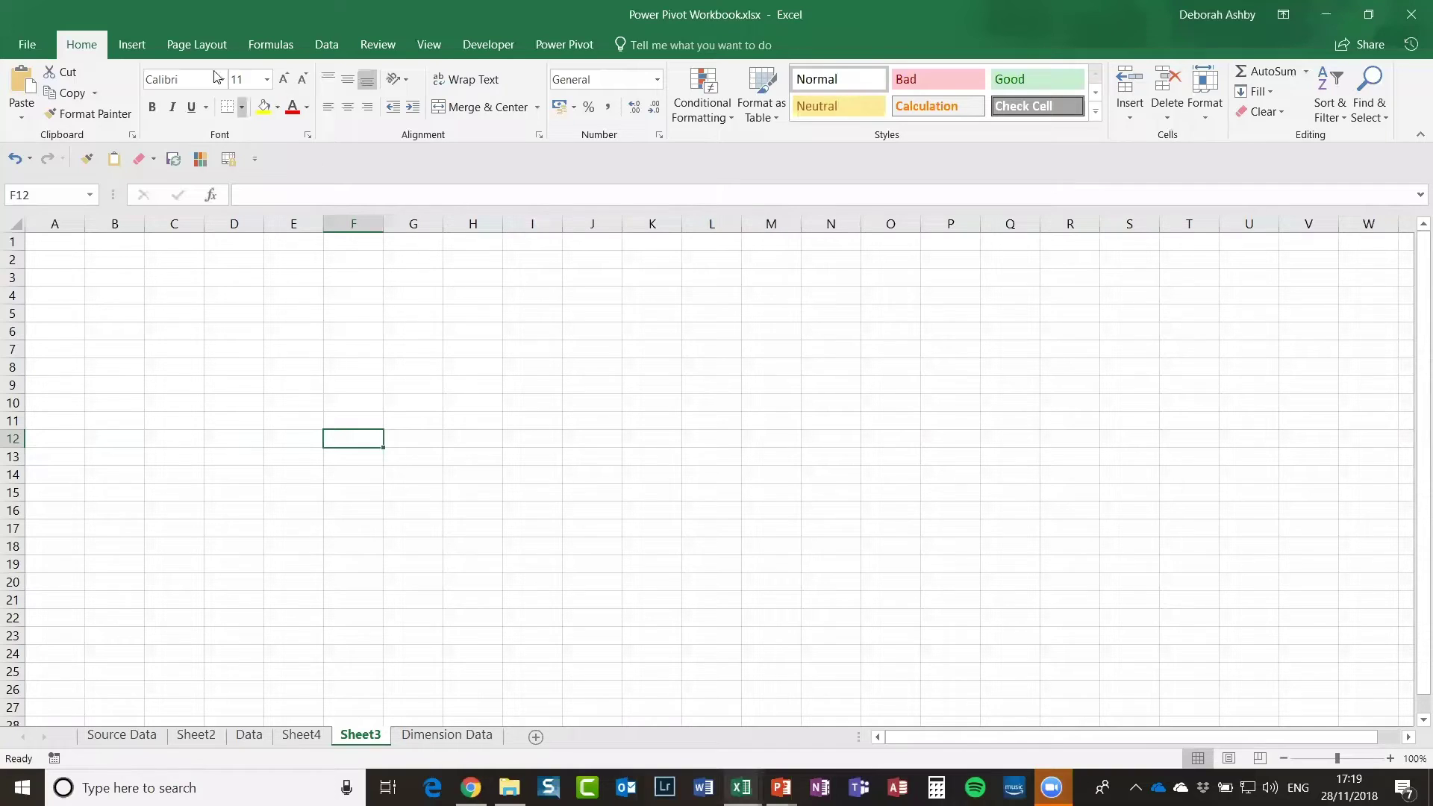
pyautogui.click(131, 44)
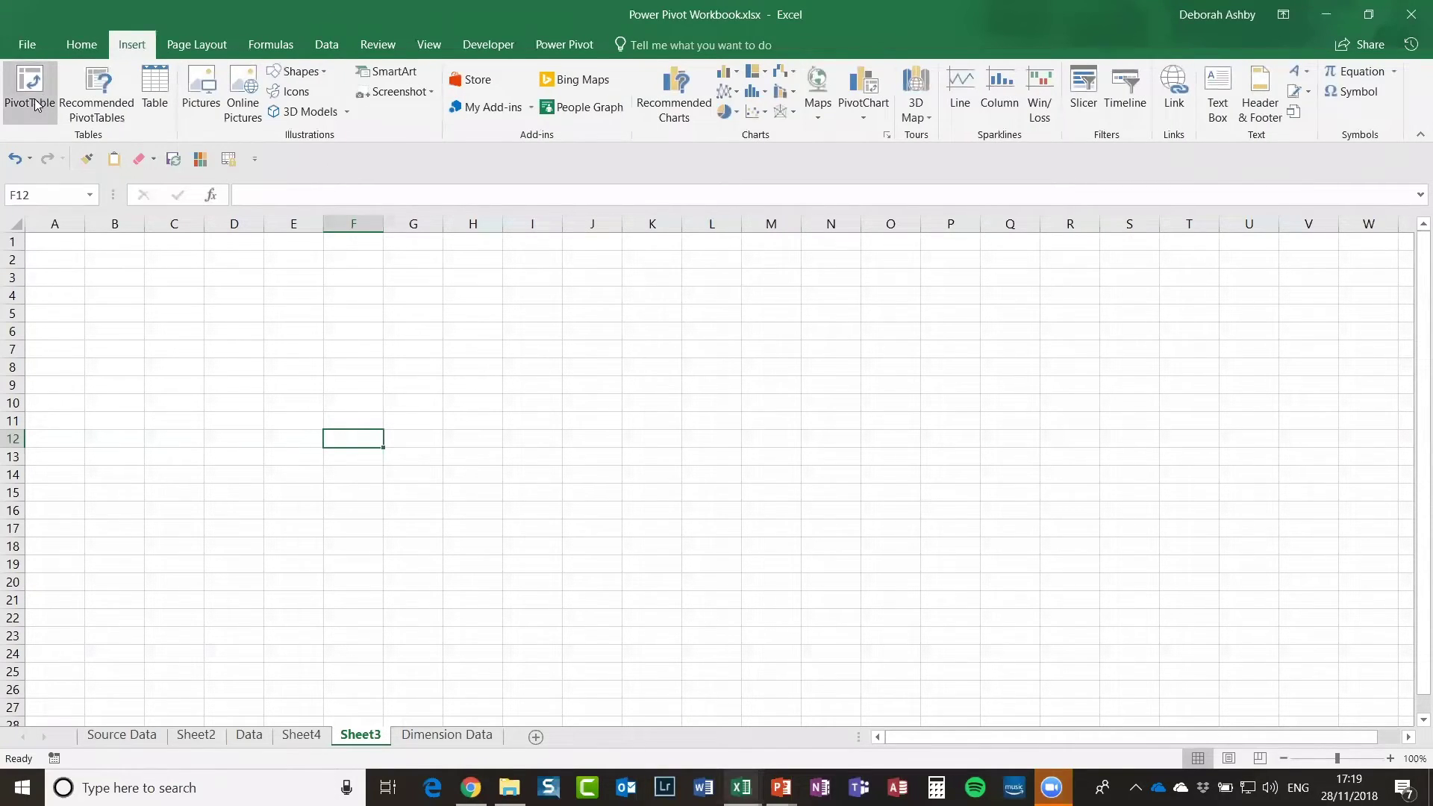
pyautogui.click(31, 91)
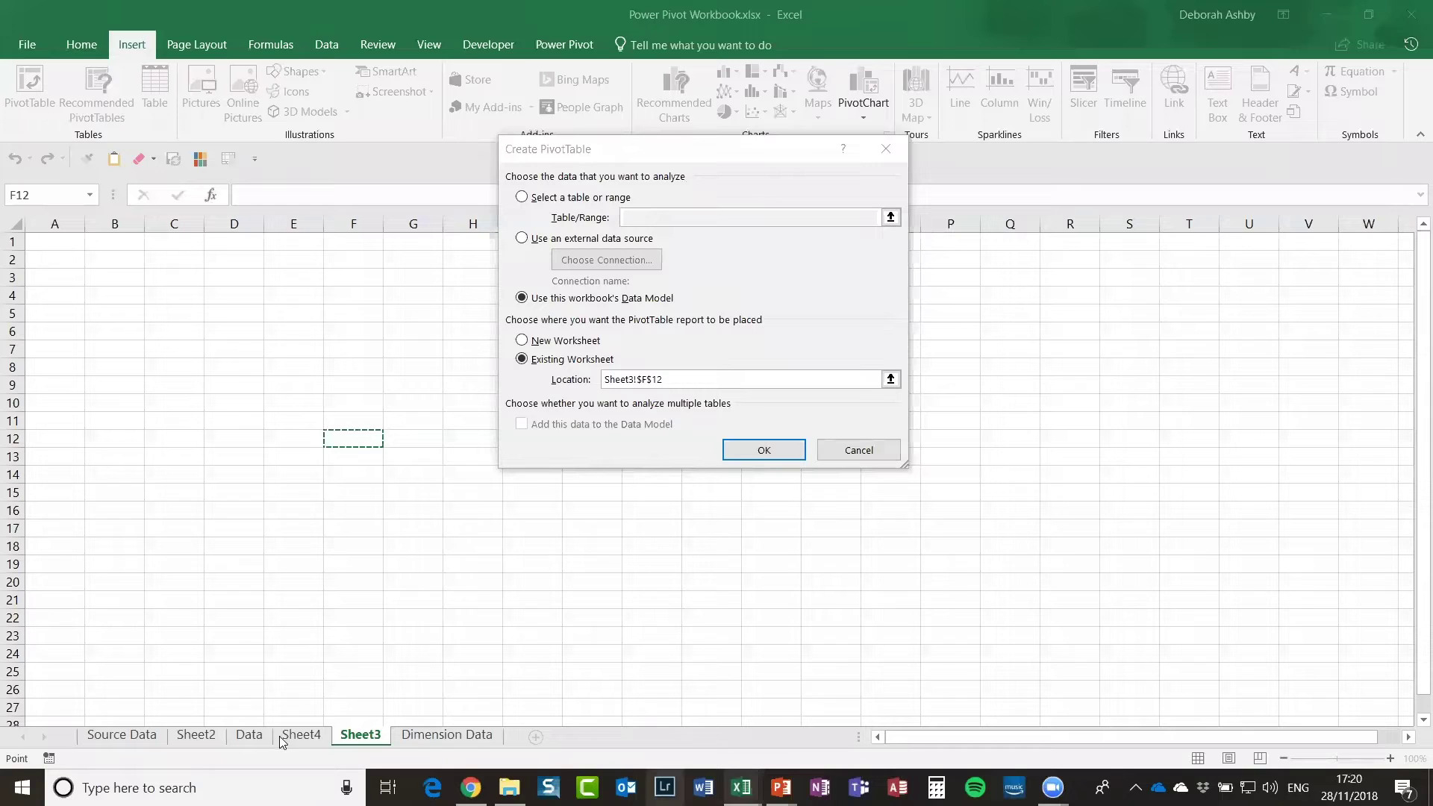
pyautogui.click(432, 734)
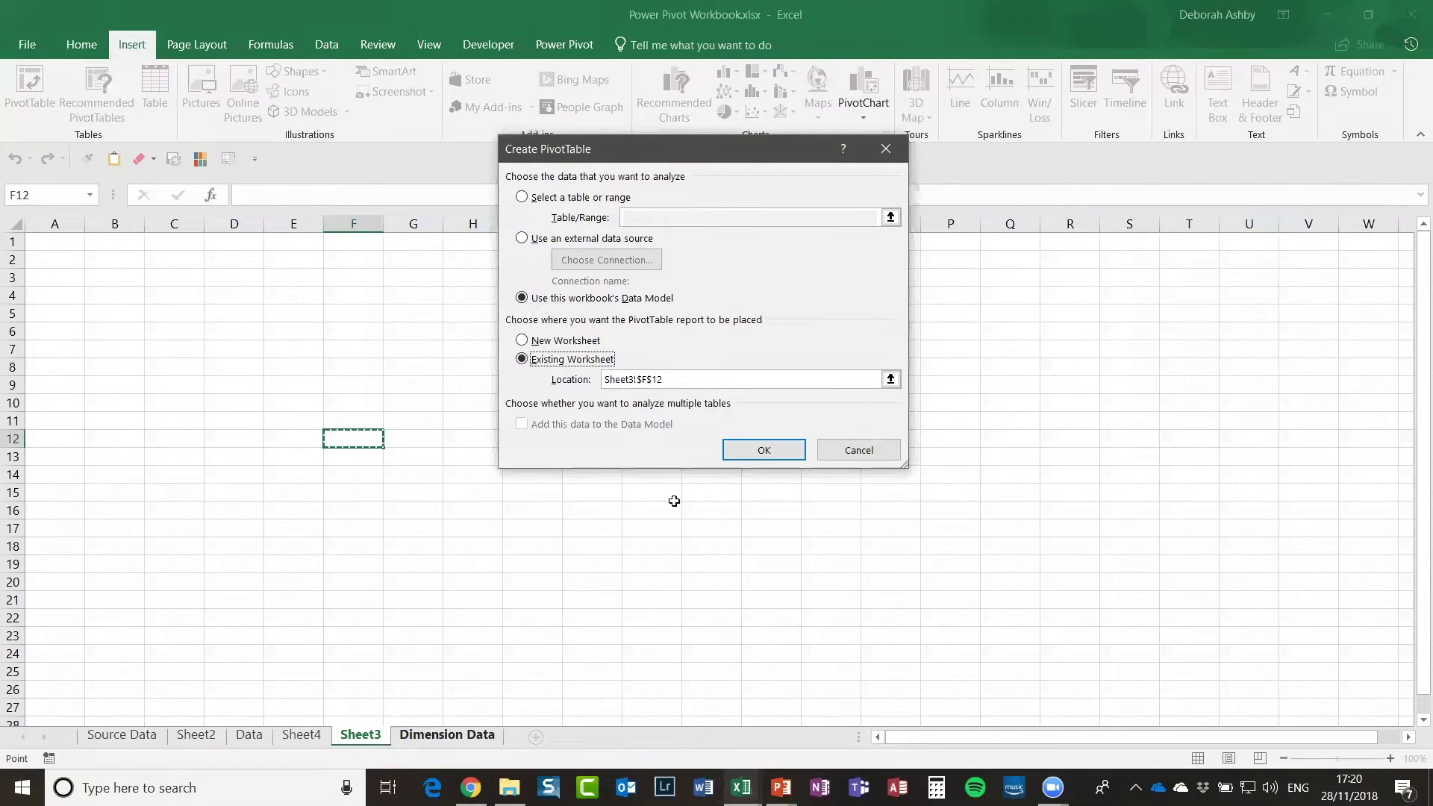
pyautogui.click(858, 450)
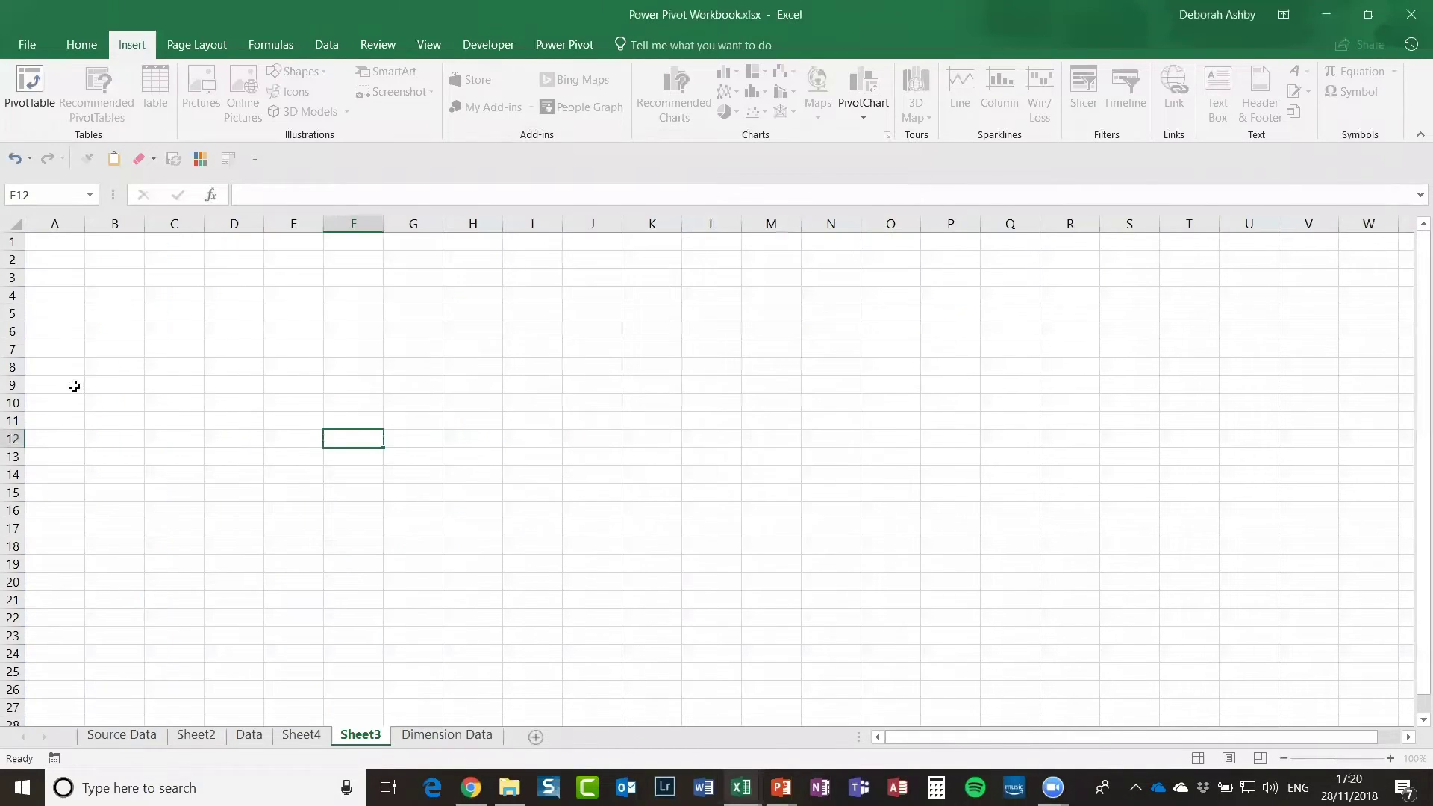
# Step: Examine the customer table on the Dimension Data sheet, going through its Customer, State Code and State columns
pyautogui.click(433, 738)
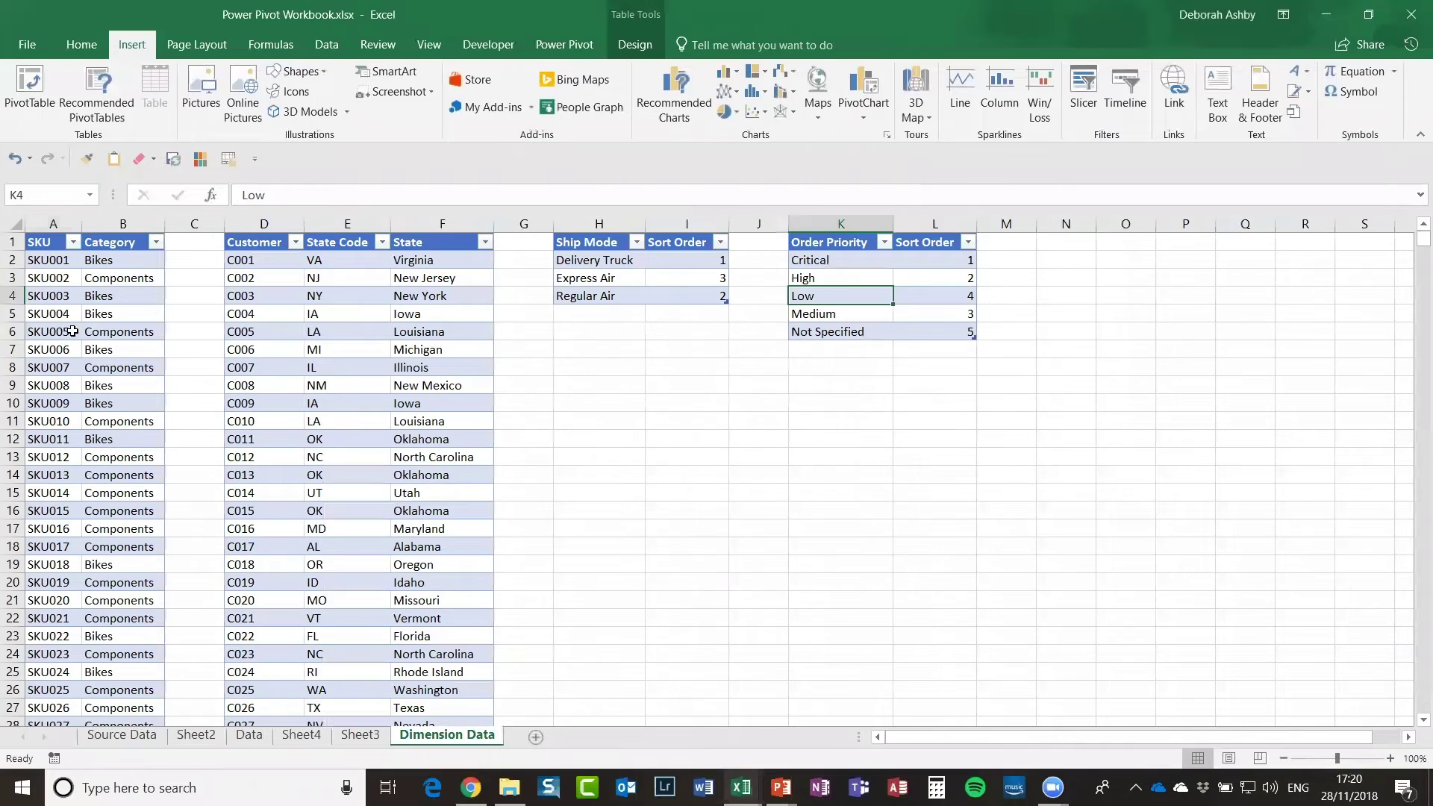
pyautogui.click(251, 298)
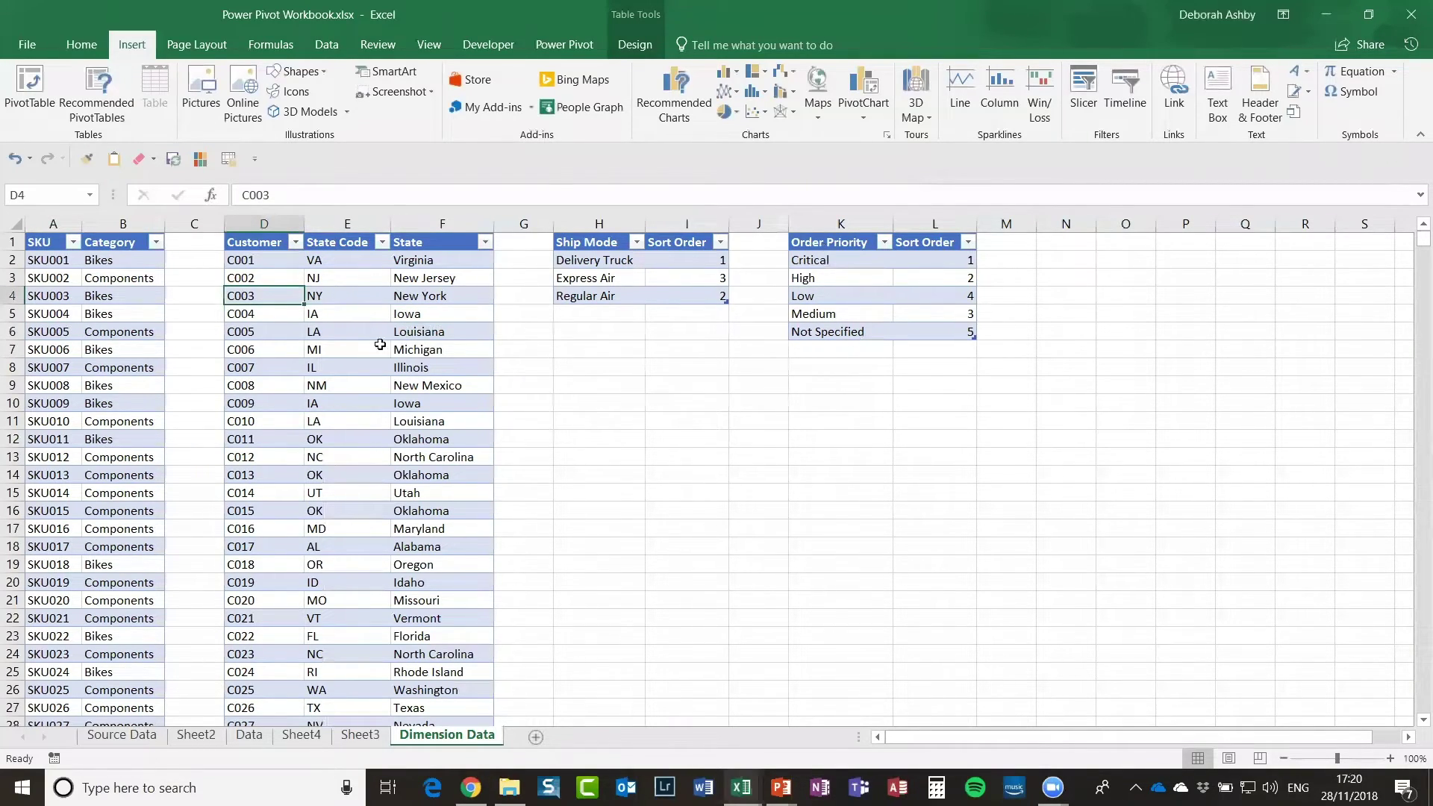
pyautogui.click(359, 279)
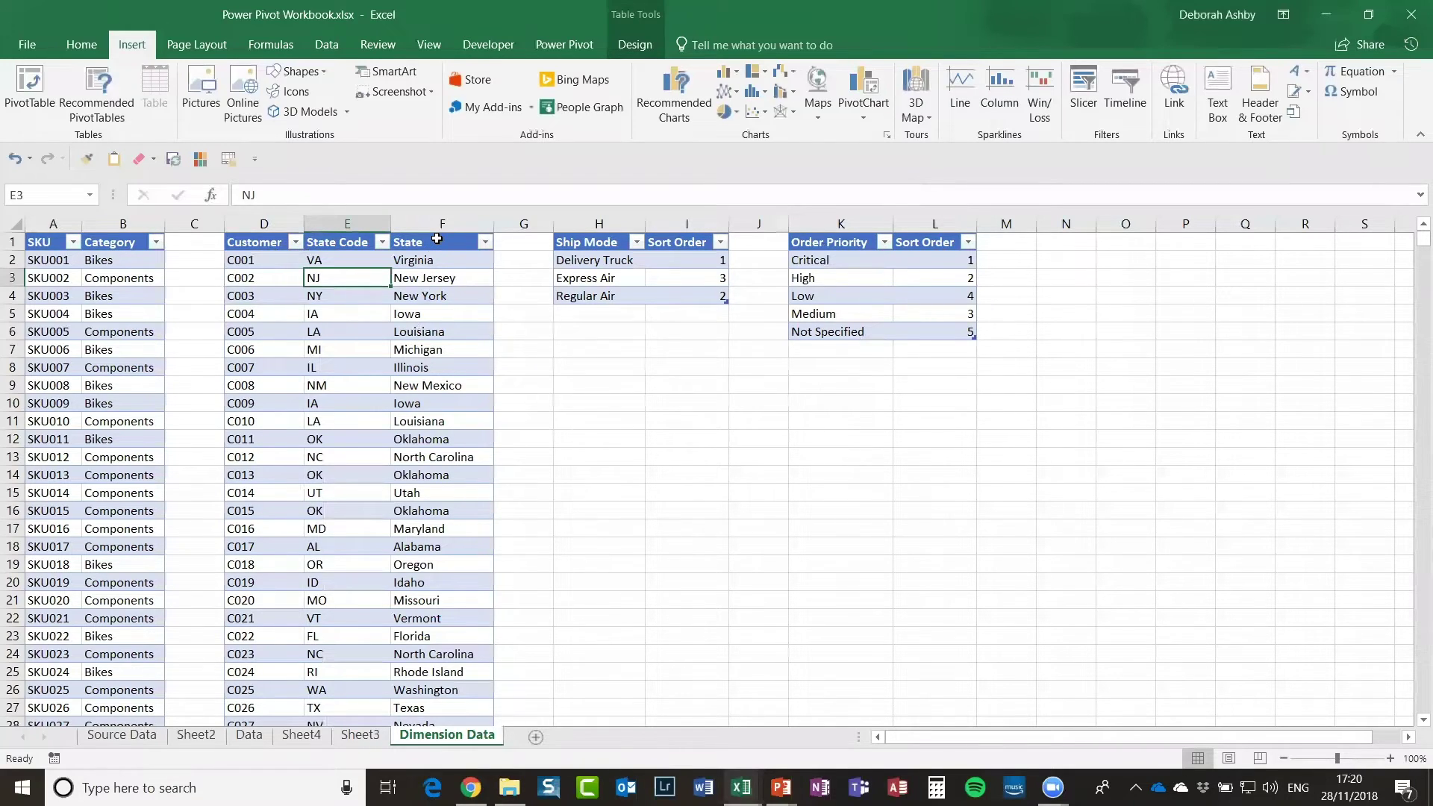
pyautogui.click(436, 238)
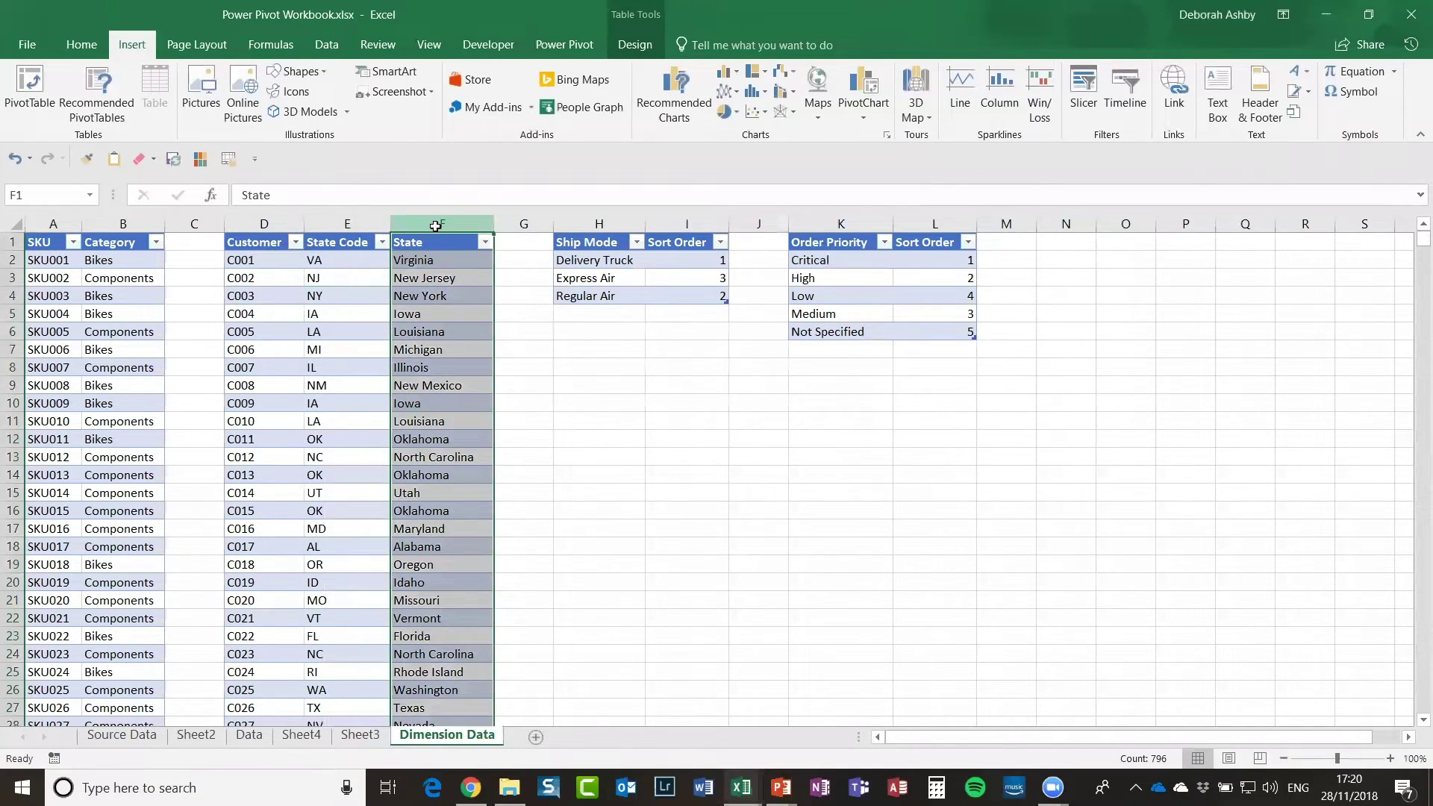
pyautogui.click(282, 237)
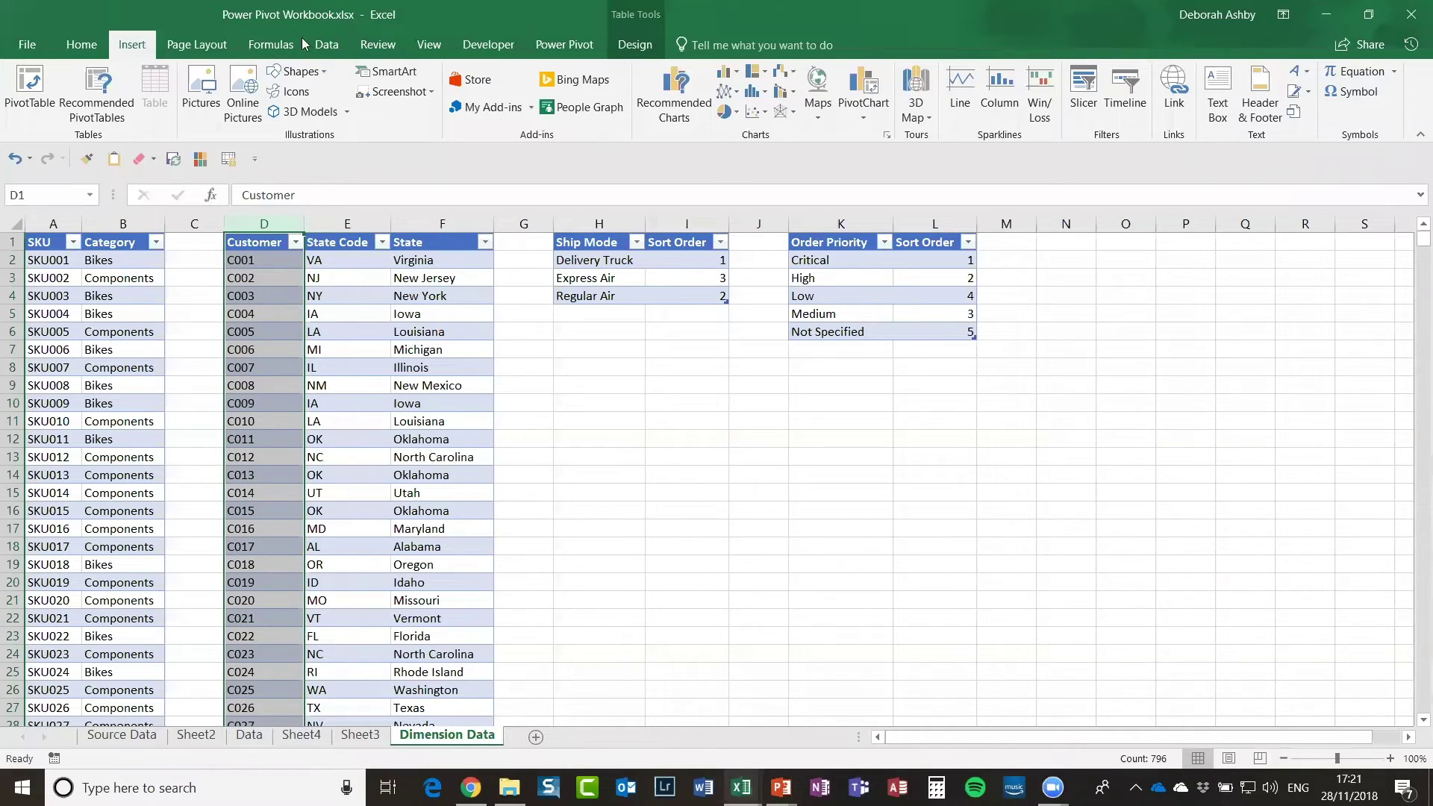
# Step: Look through the file types that Get Data can import from, without importing anything
pyautogui.click(333, 49)
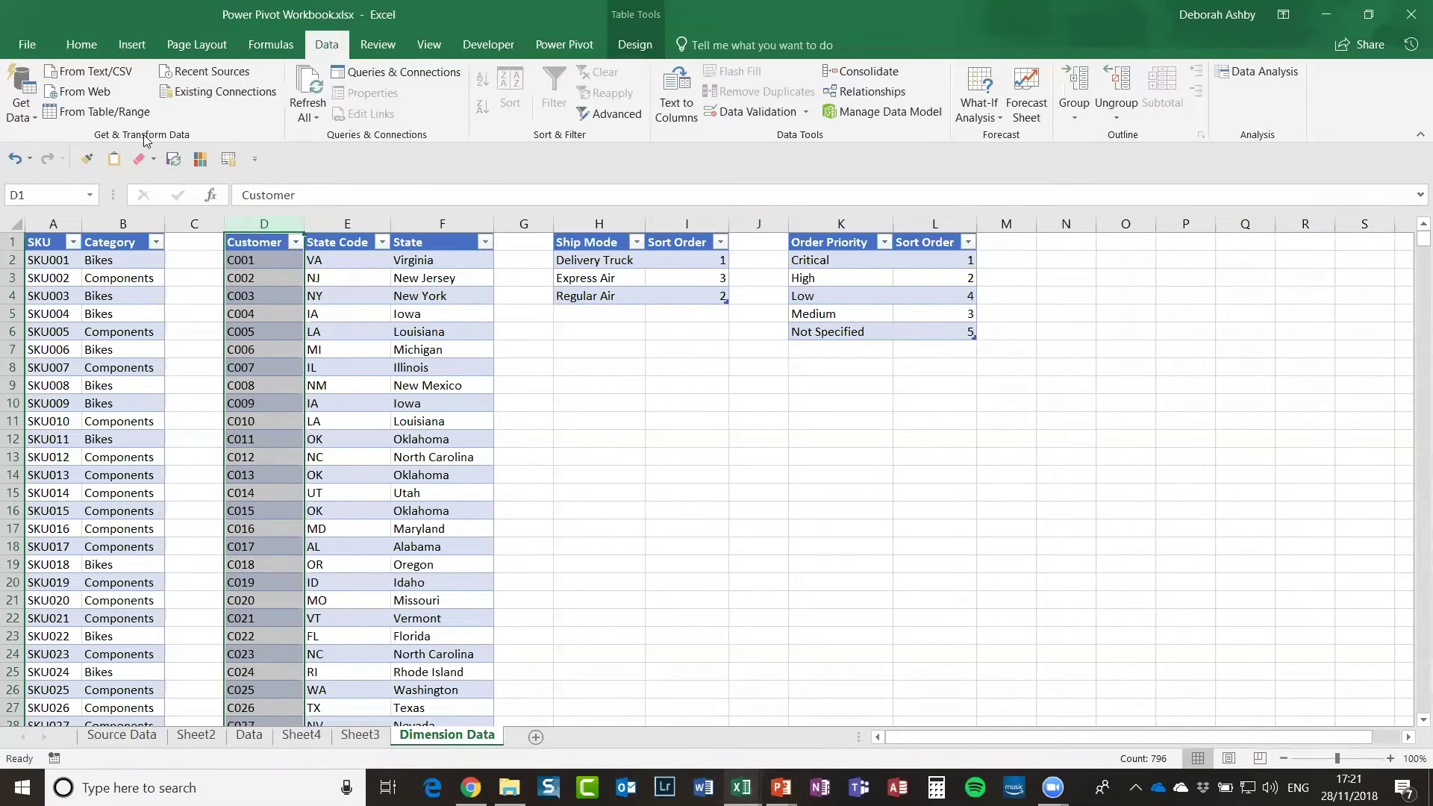
pyautogui.click(31, 116)
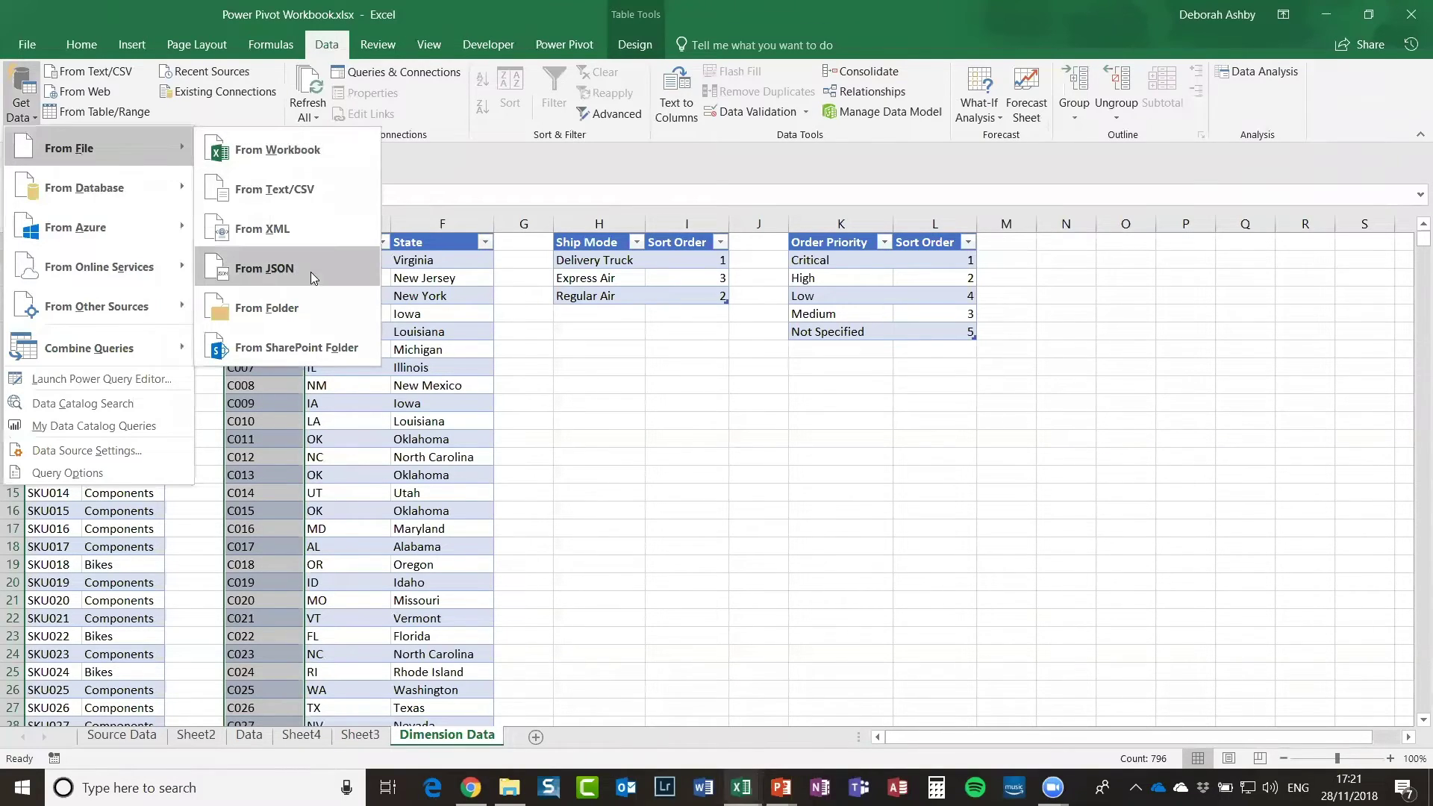
pyautogui.click(824, 528)
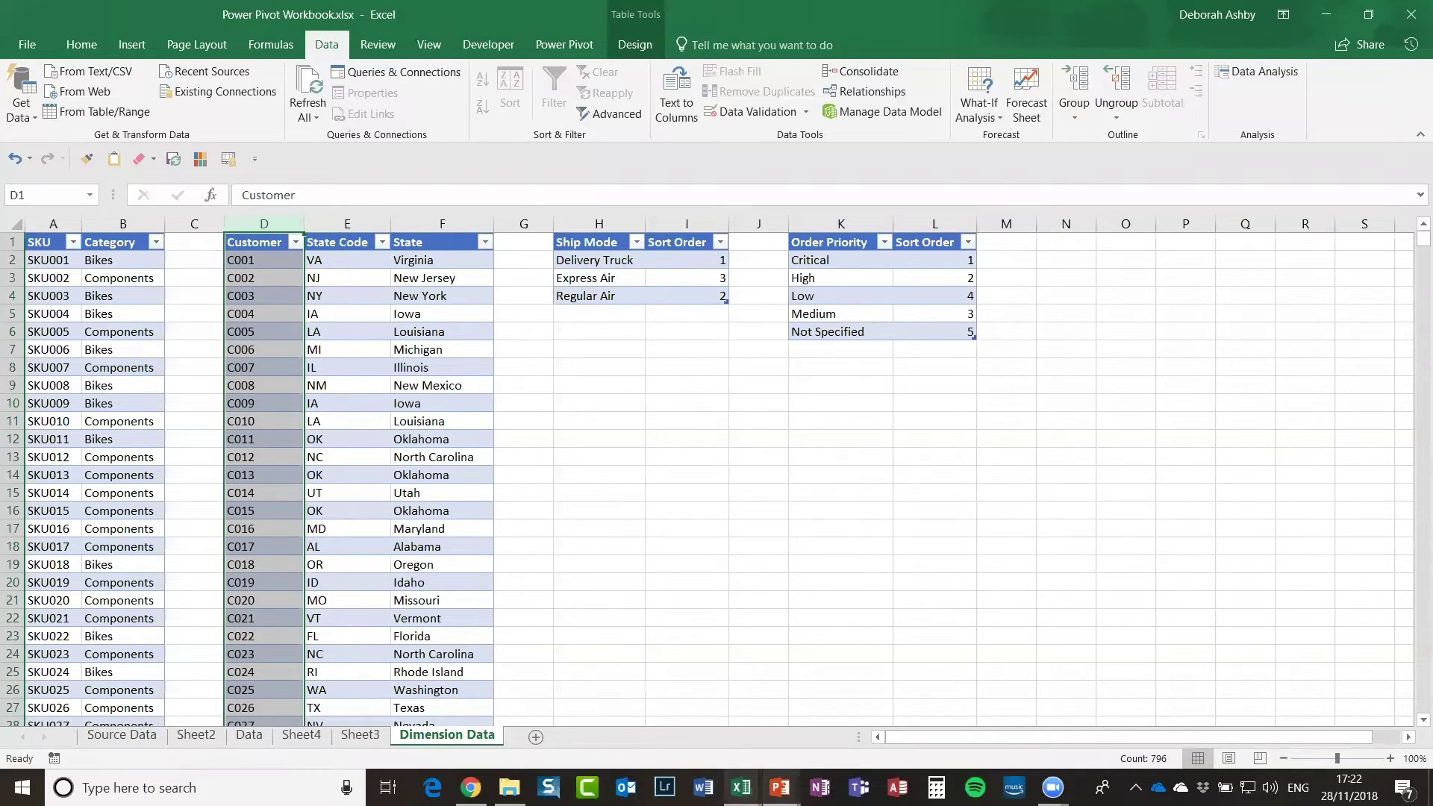
# Step: Switch to the Power Query and Power Pivot presentation in PowerPoint and start the slide show from the Next Steps slide
pyautogui.moveTo(779, 788)
pyautogui.click(876, 710)
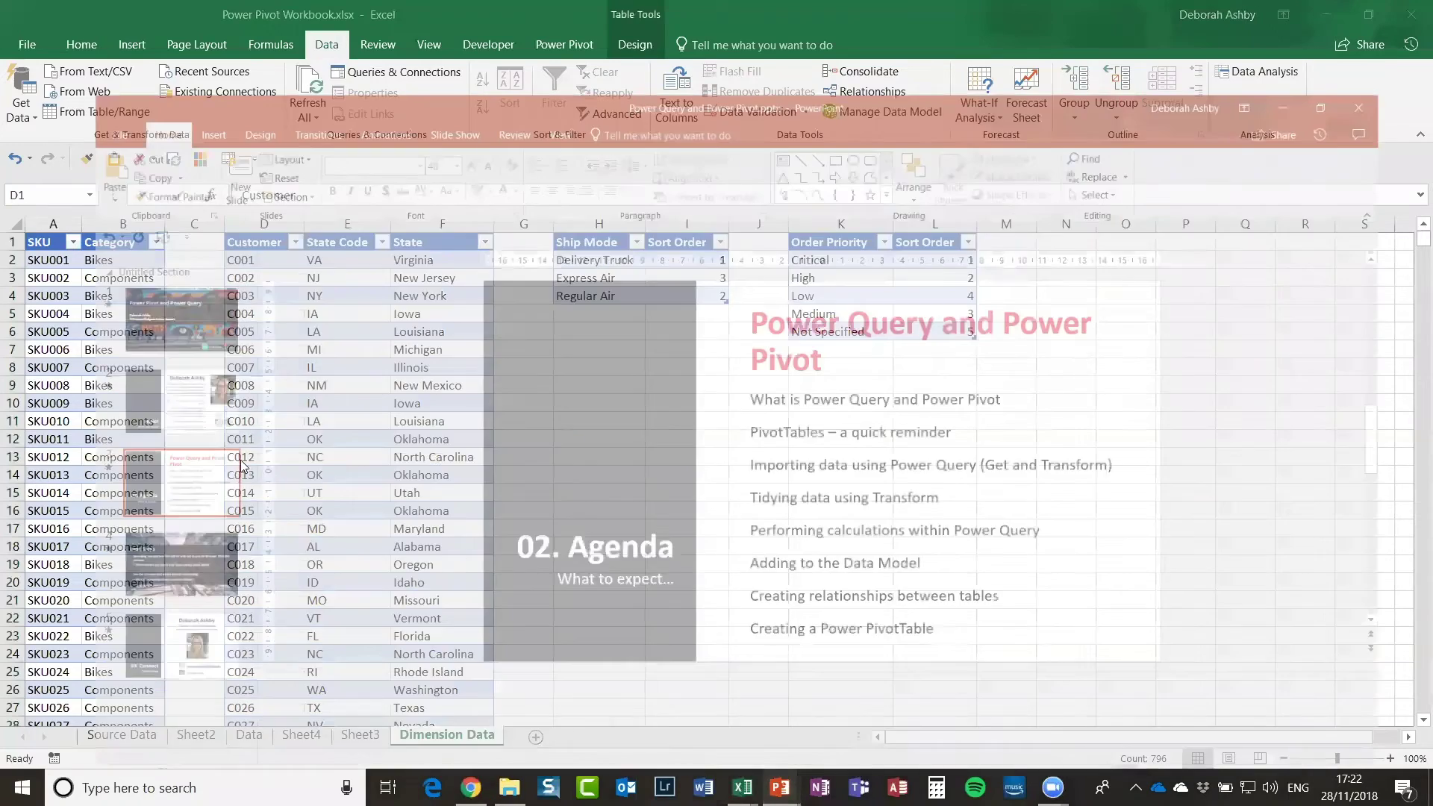
pyautogui.scroll(-1, 225, 513)
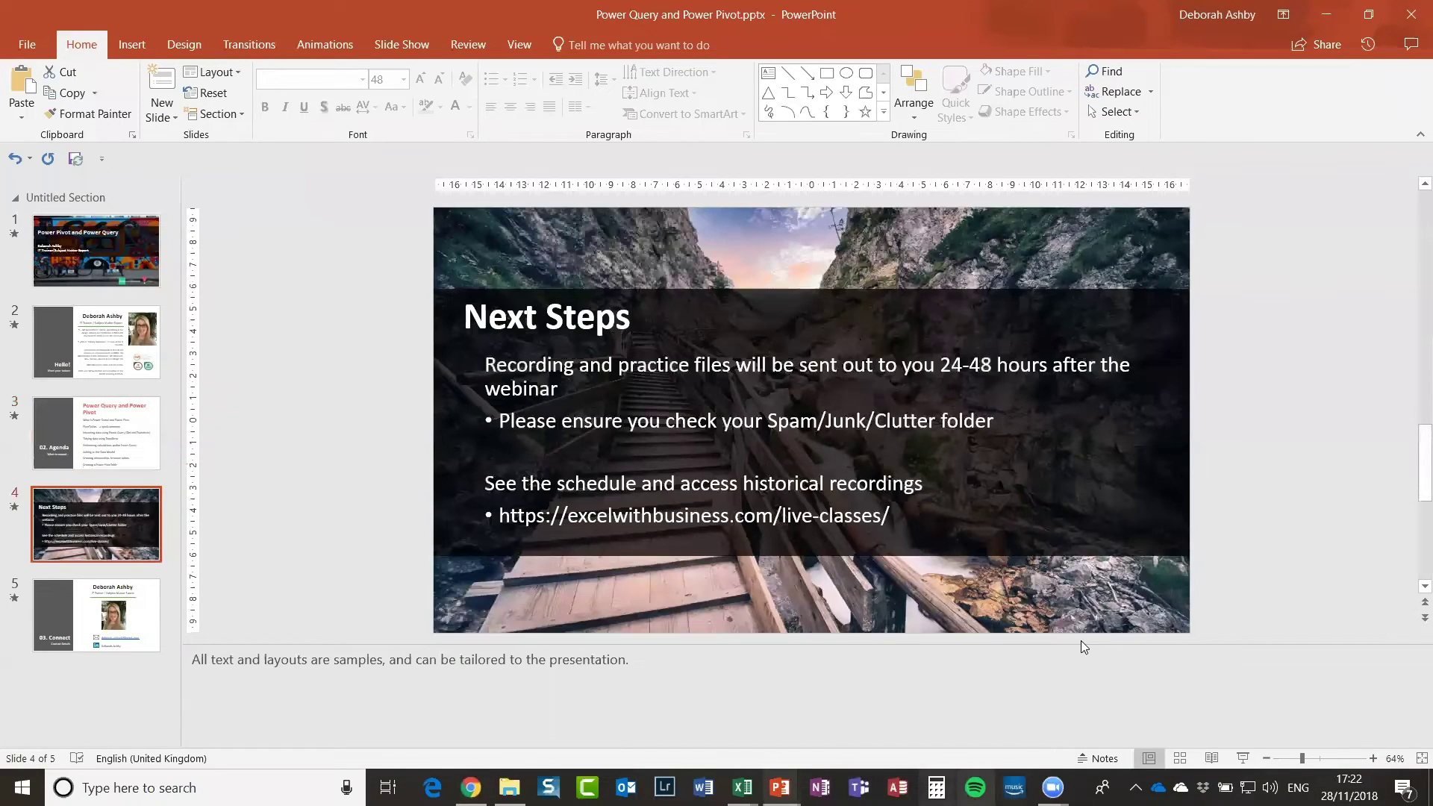
pyautogui.click(1244, 759)
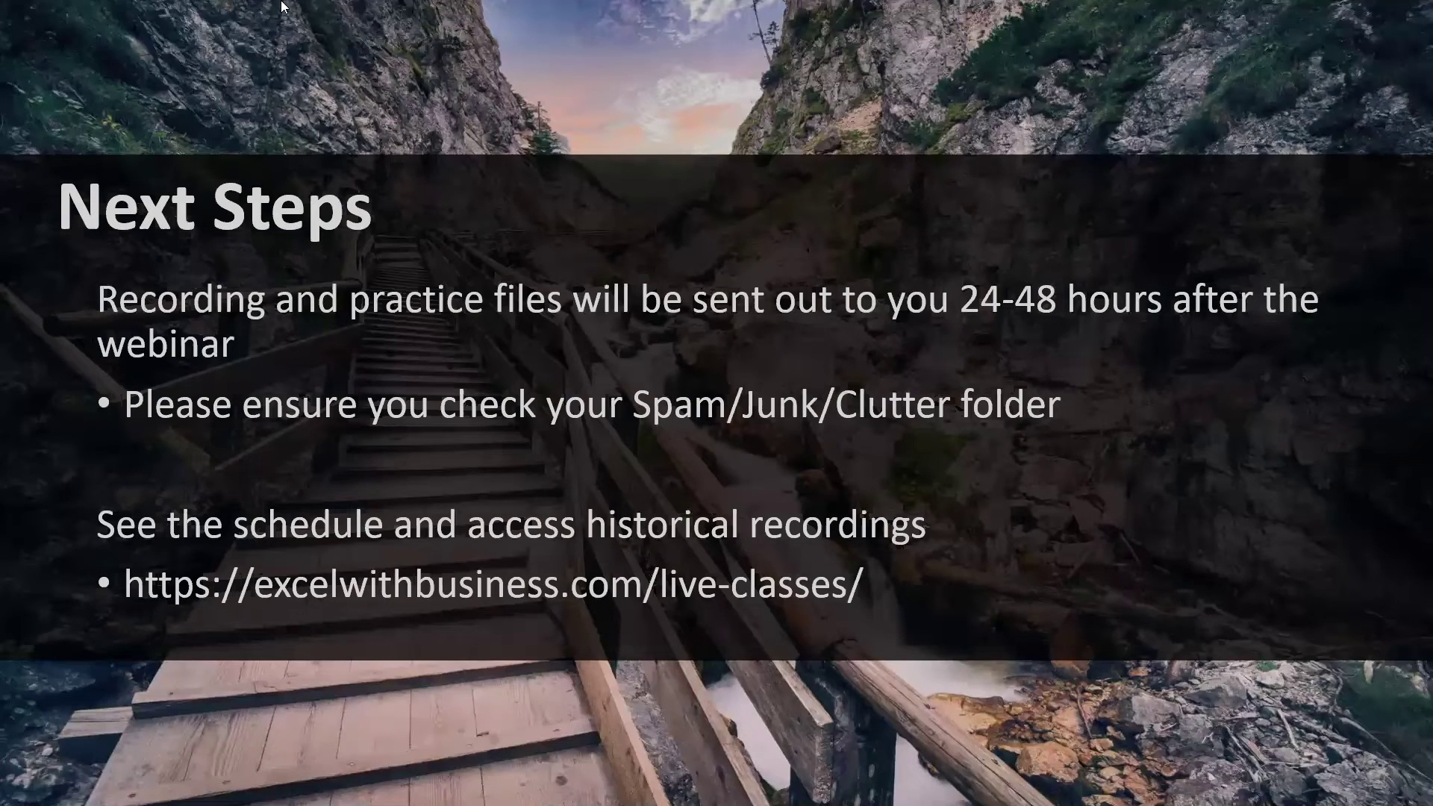